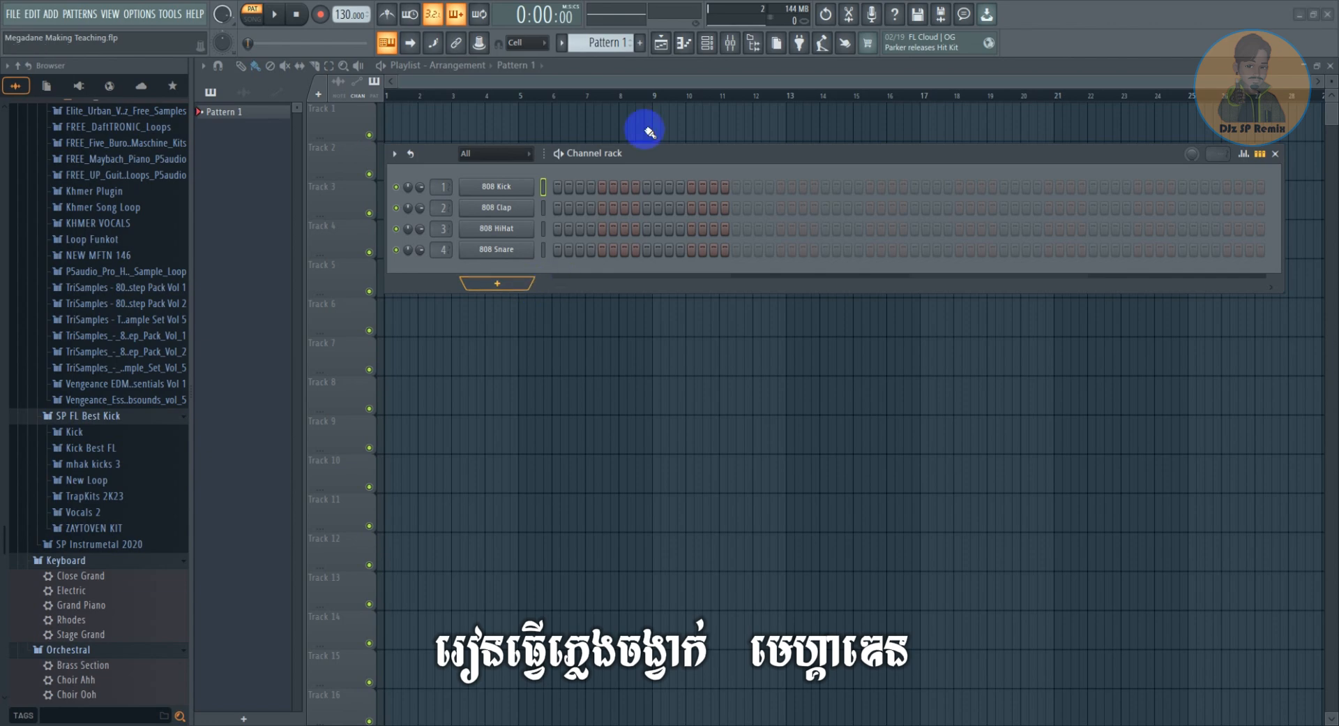
Set the project tempo to 82 BPM
mouse_move(620, 157)
mouse_down()
mouse_move(635, 140)
mouse_move(619, 154)
mouse_up()
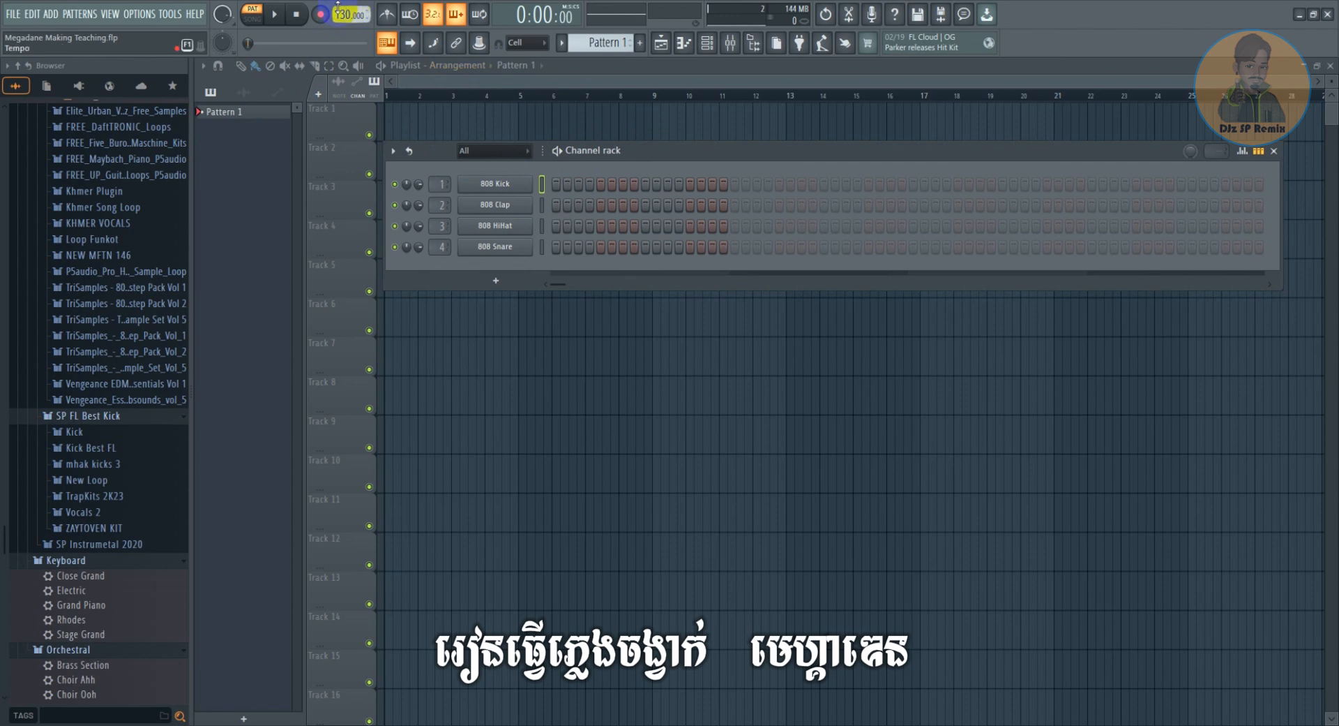
drag(342, 15, 357, 144)
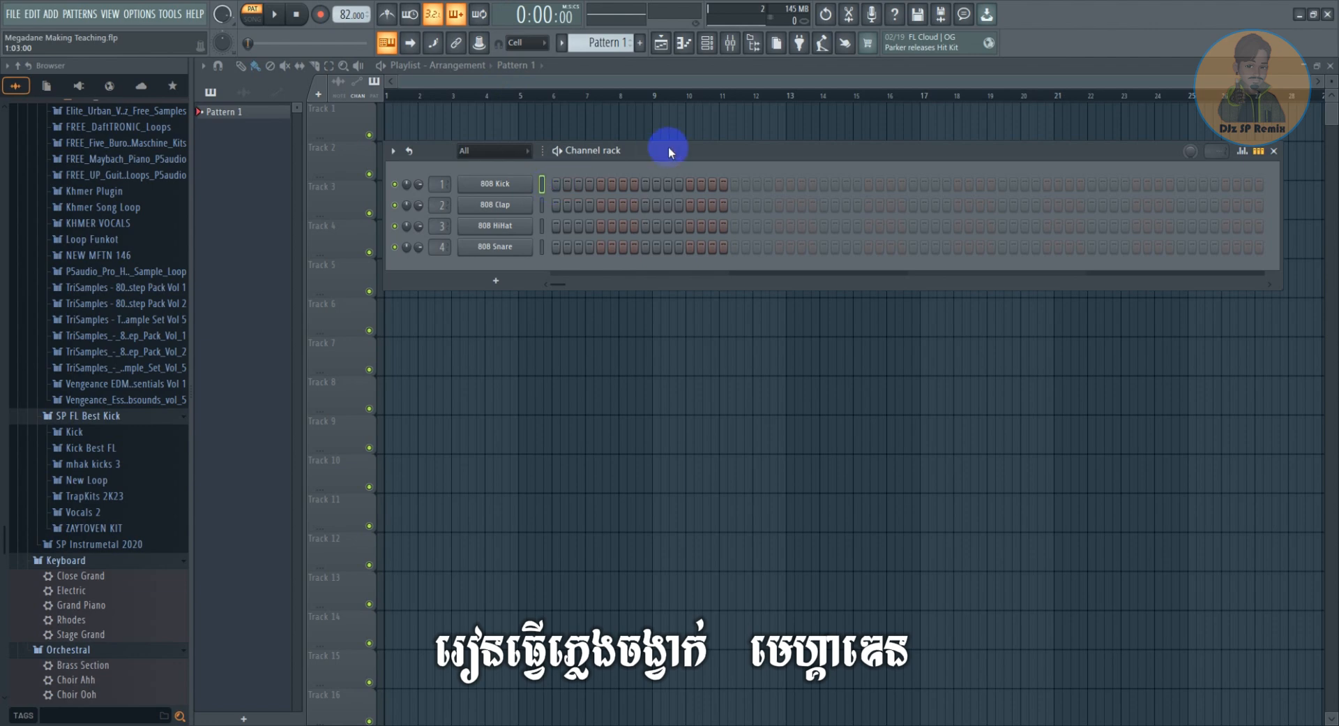
Program the 808 Kick on steps 1, 4 and 7 of every eight across 64 steps and play the pattern back
click(556, 184)
click(734, 185)
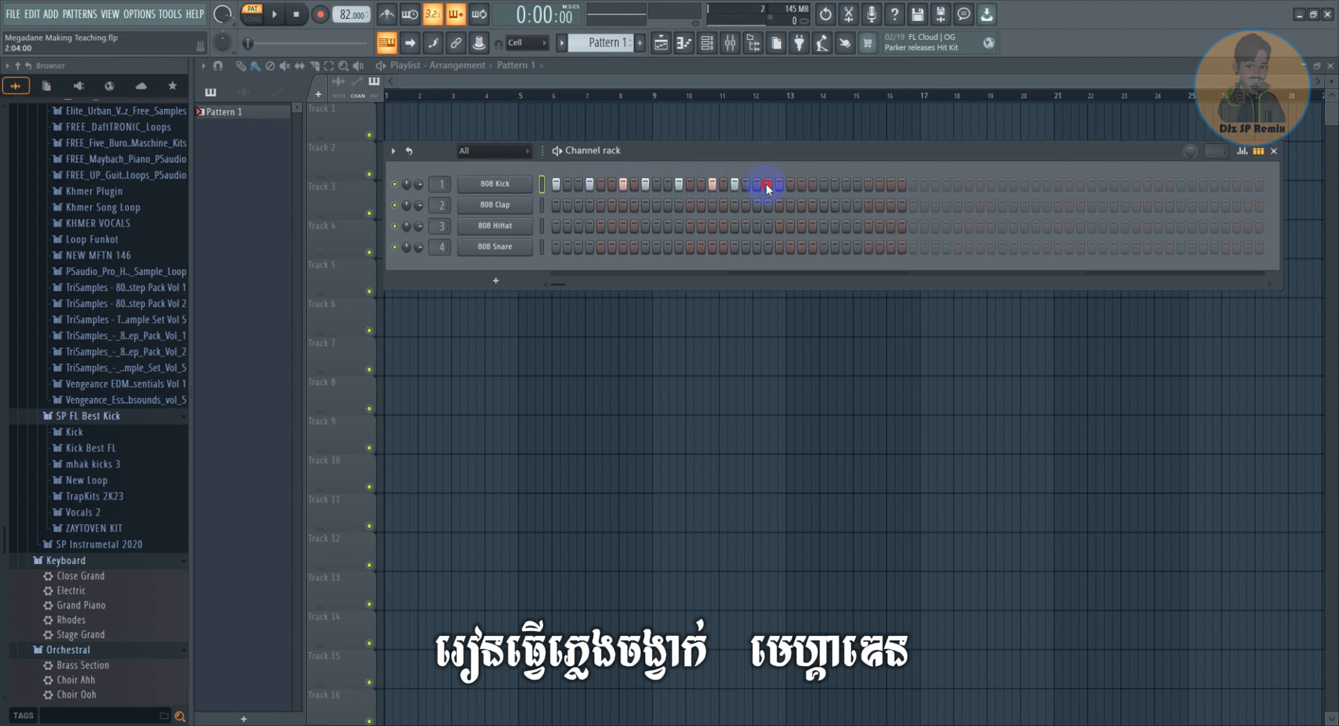
click(802, 185)
click(824, 185)
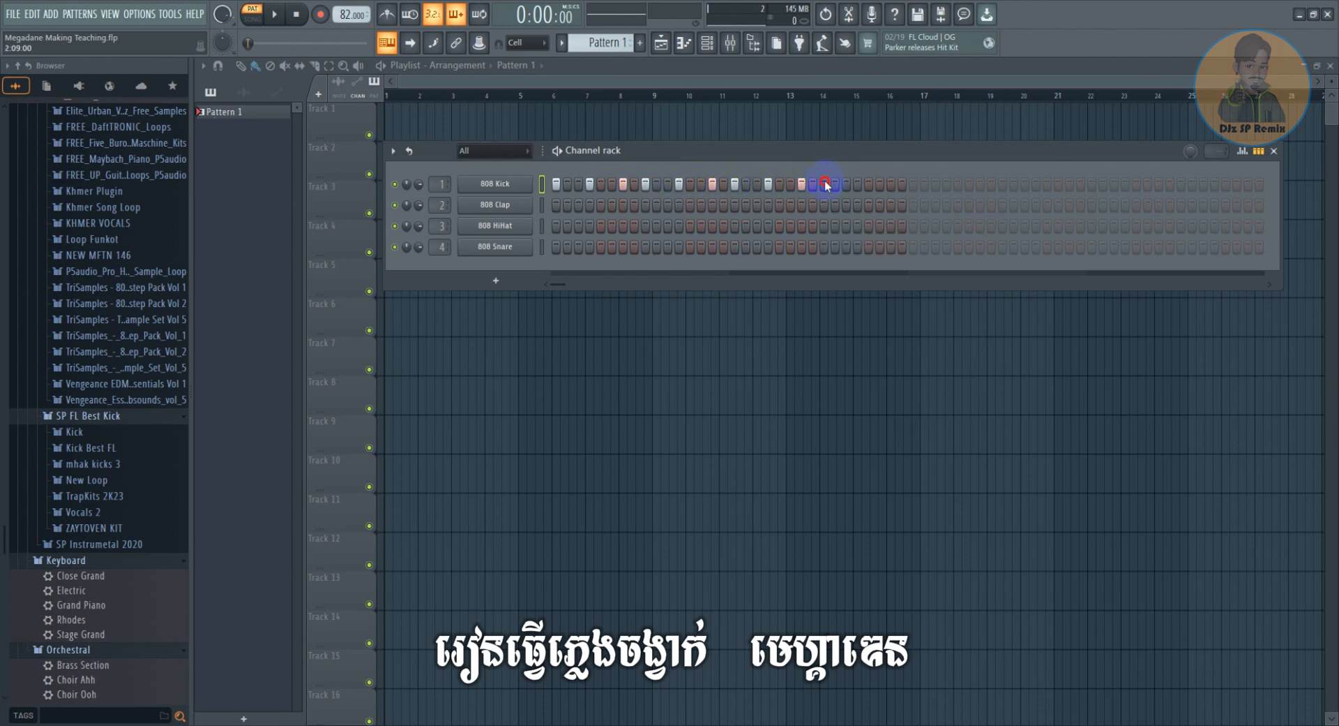
click(892, 184)
click(914, 185)
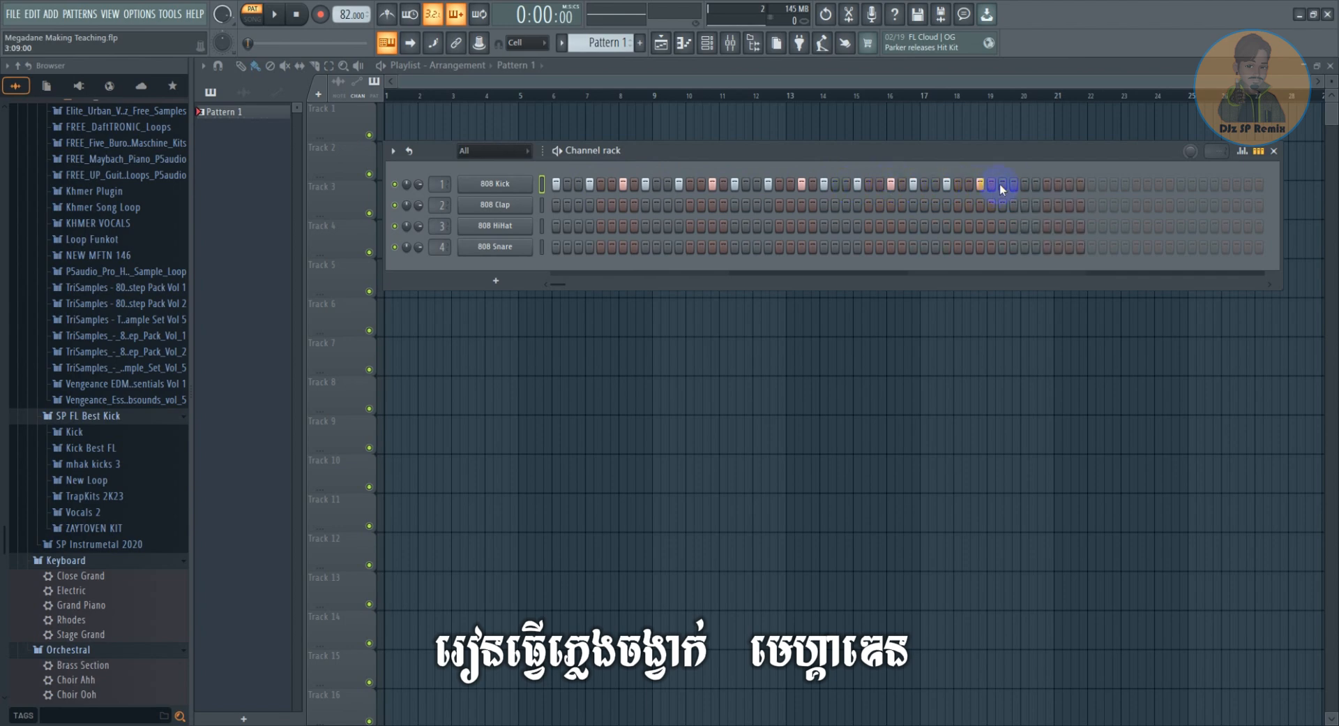
click(1091, 185)
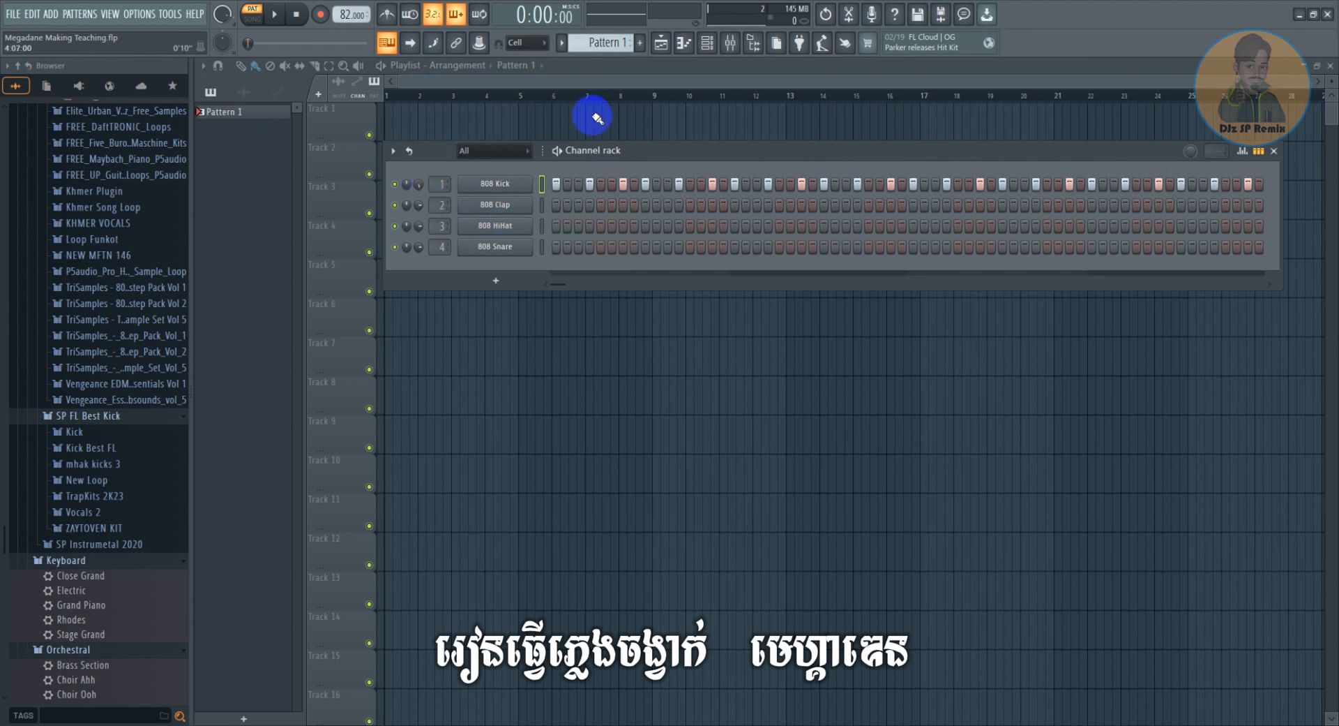
key(space)
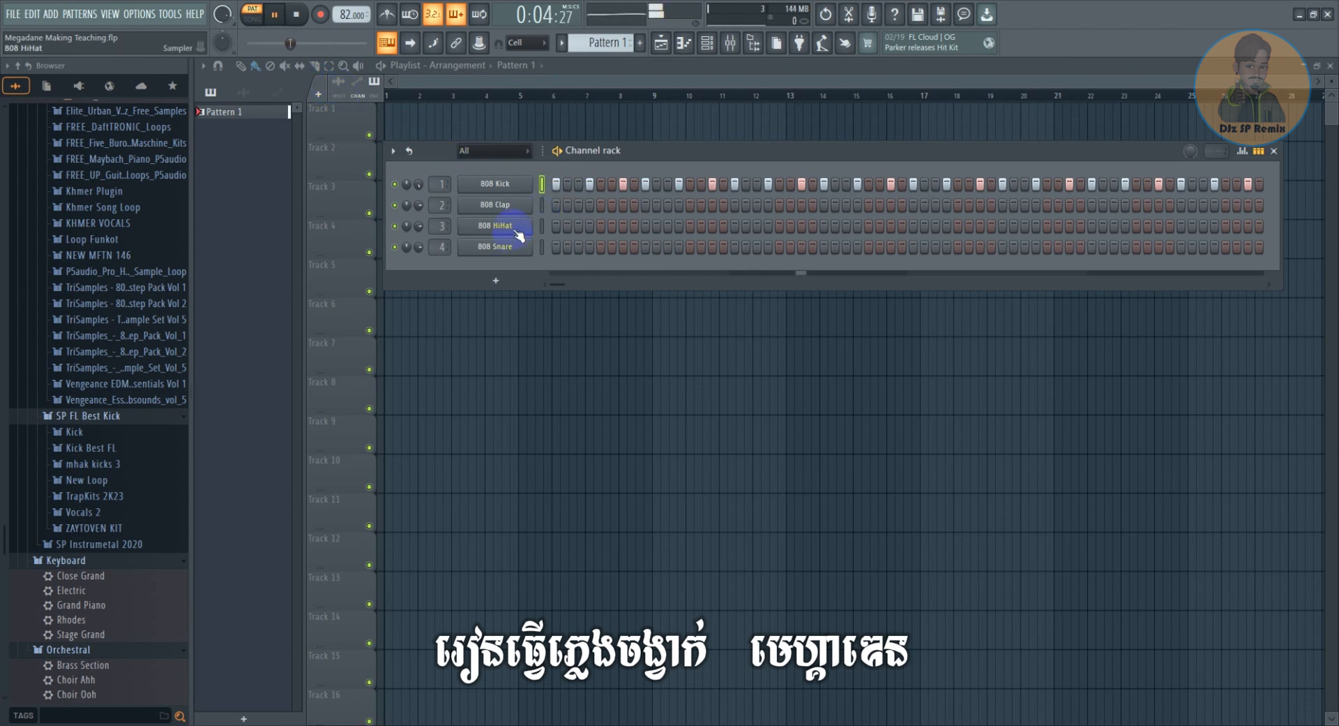
key(space)
Program the 808 Clap on the fifth step of every eight across all 64 steps
click(600, 203)
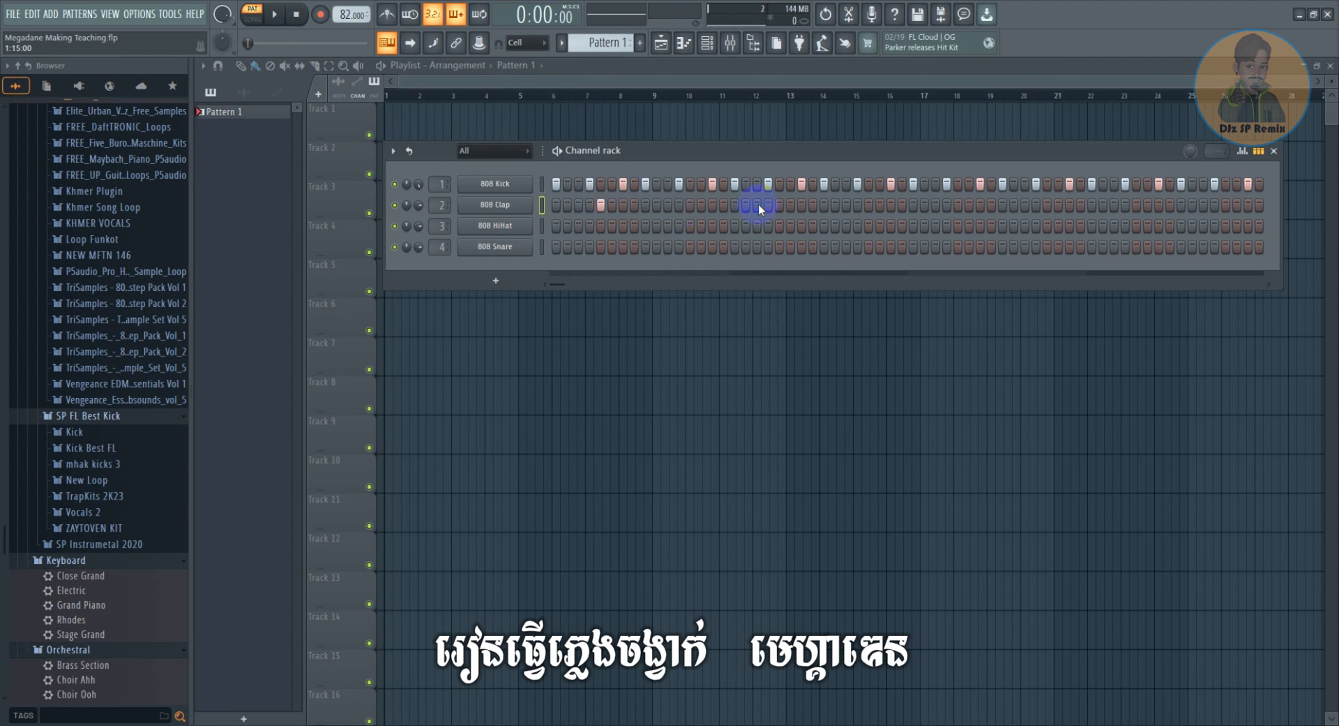
click(777, 207)
click(1046, 205)
Fill the 808 HiHat channel on every second step and play the pattern back
right_click(493, 227)
click(496, 231)
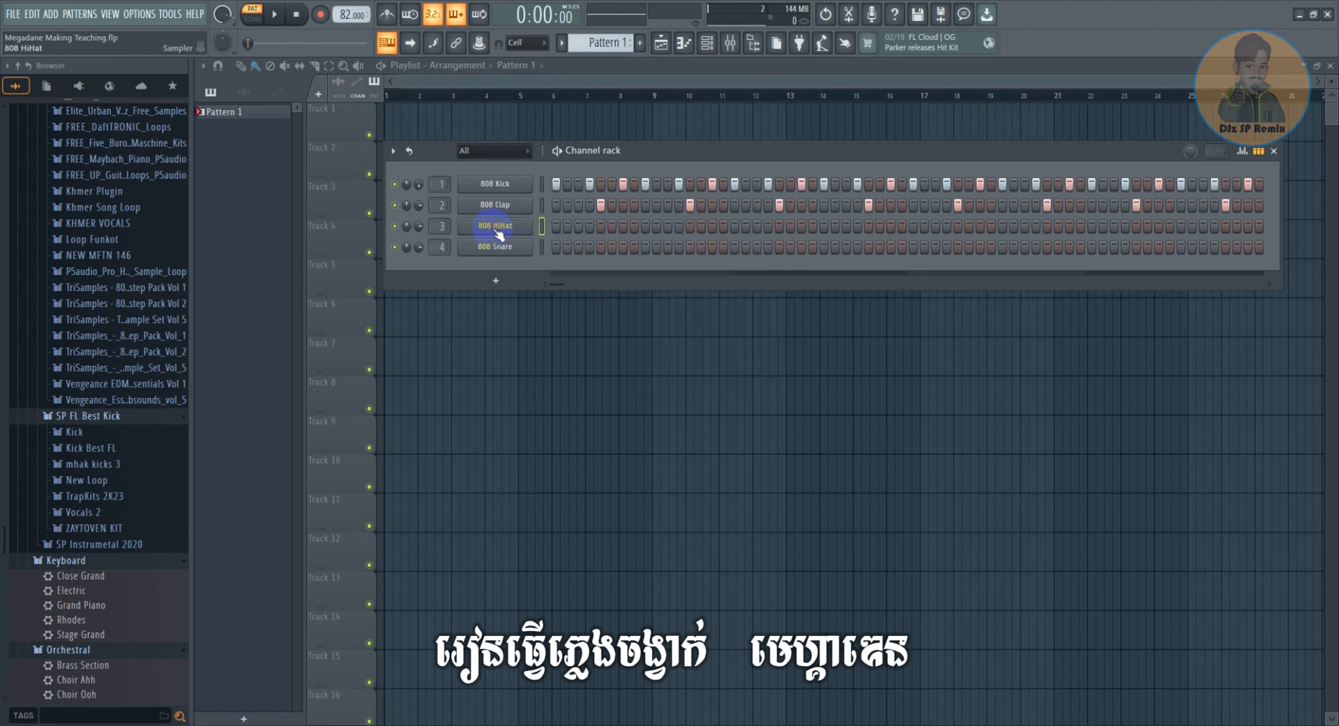
right_click(496, 229)
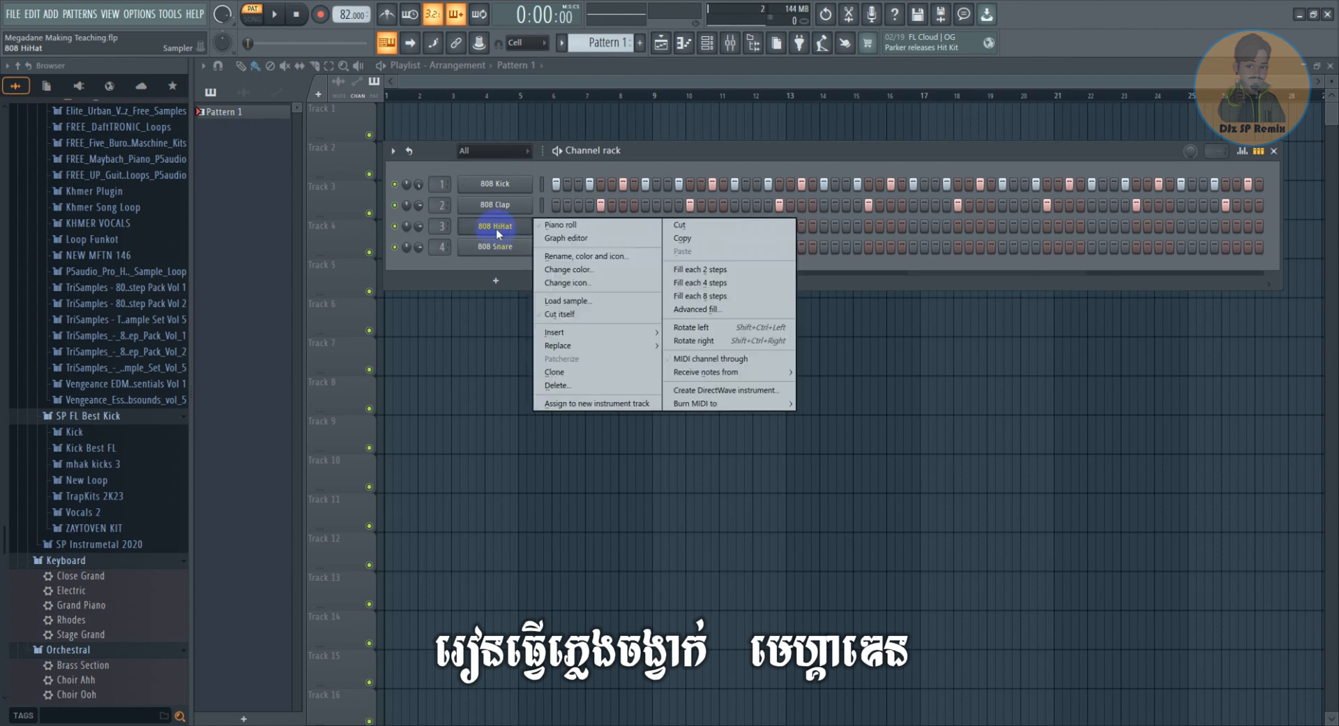
click(496, 228)
right_click(496, 227)
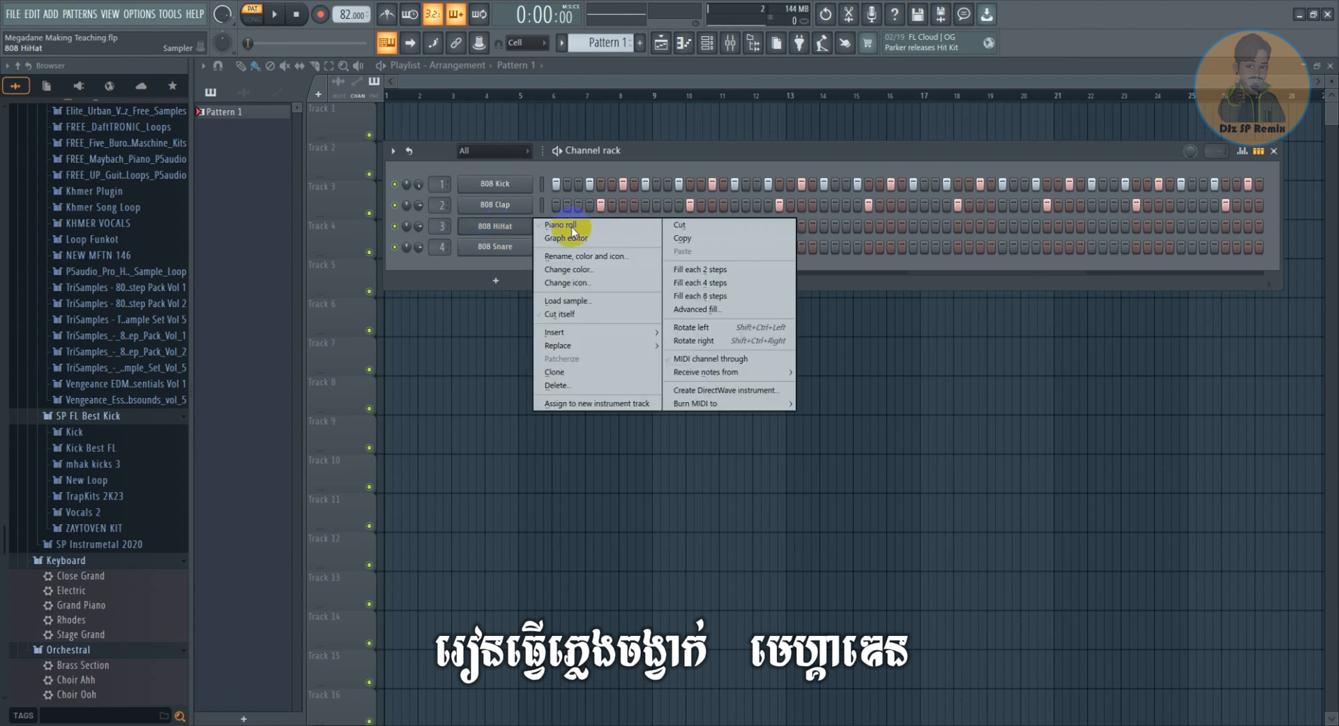
click(729, 269)
key(space)
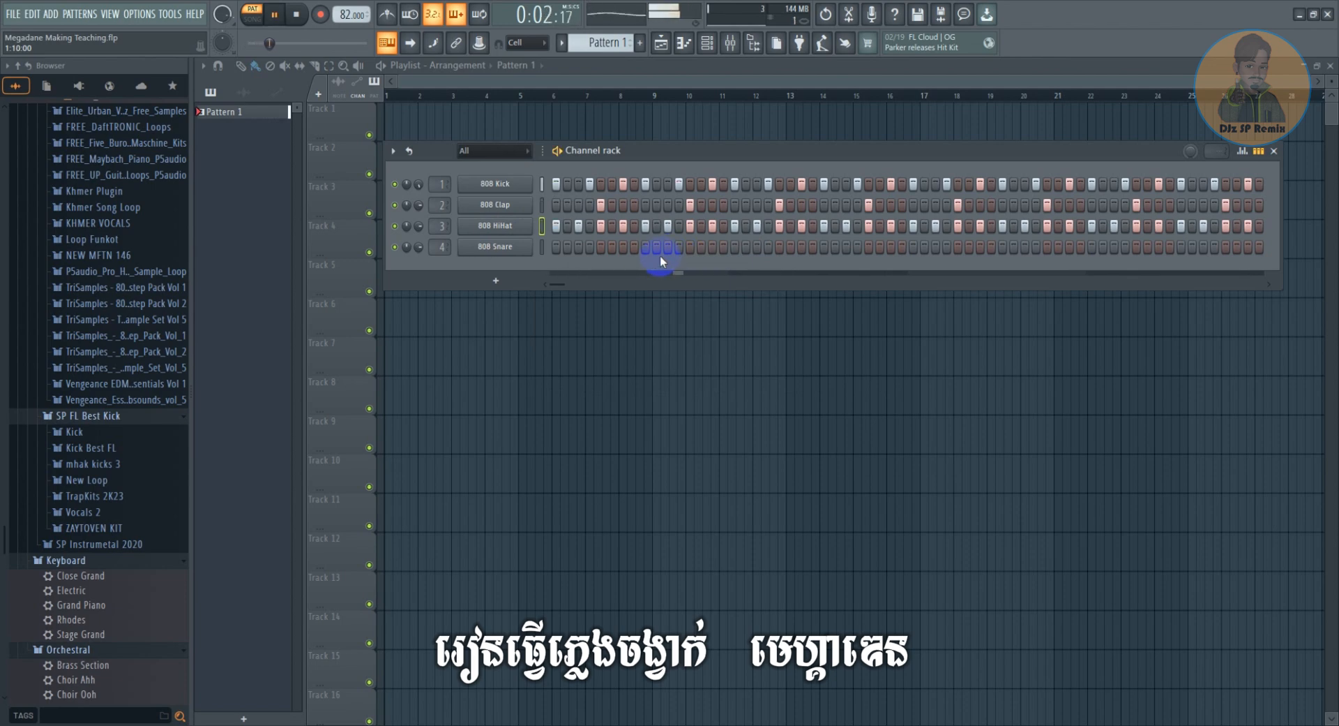
key(space)
Add an extra 808 HiHat hit on step 4 of each of the four bars while checking it in playback
click(589, 226)
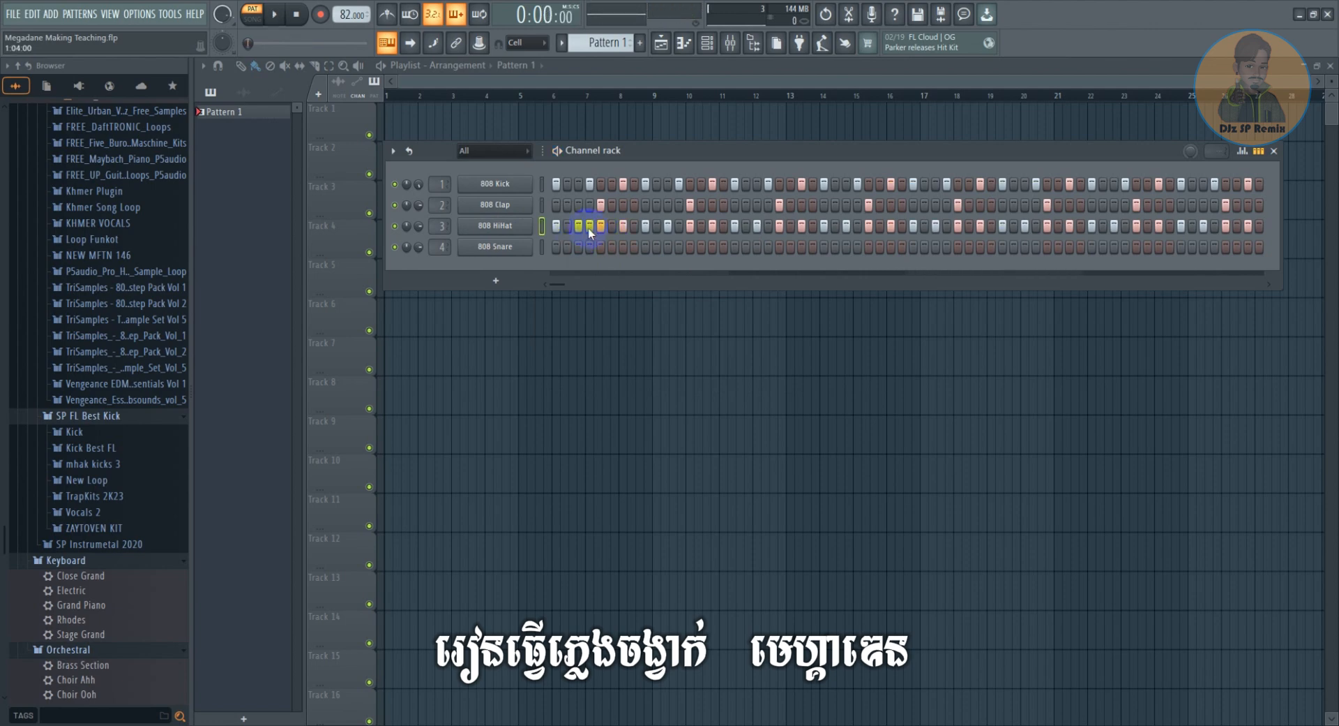
key(space)
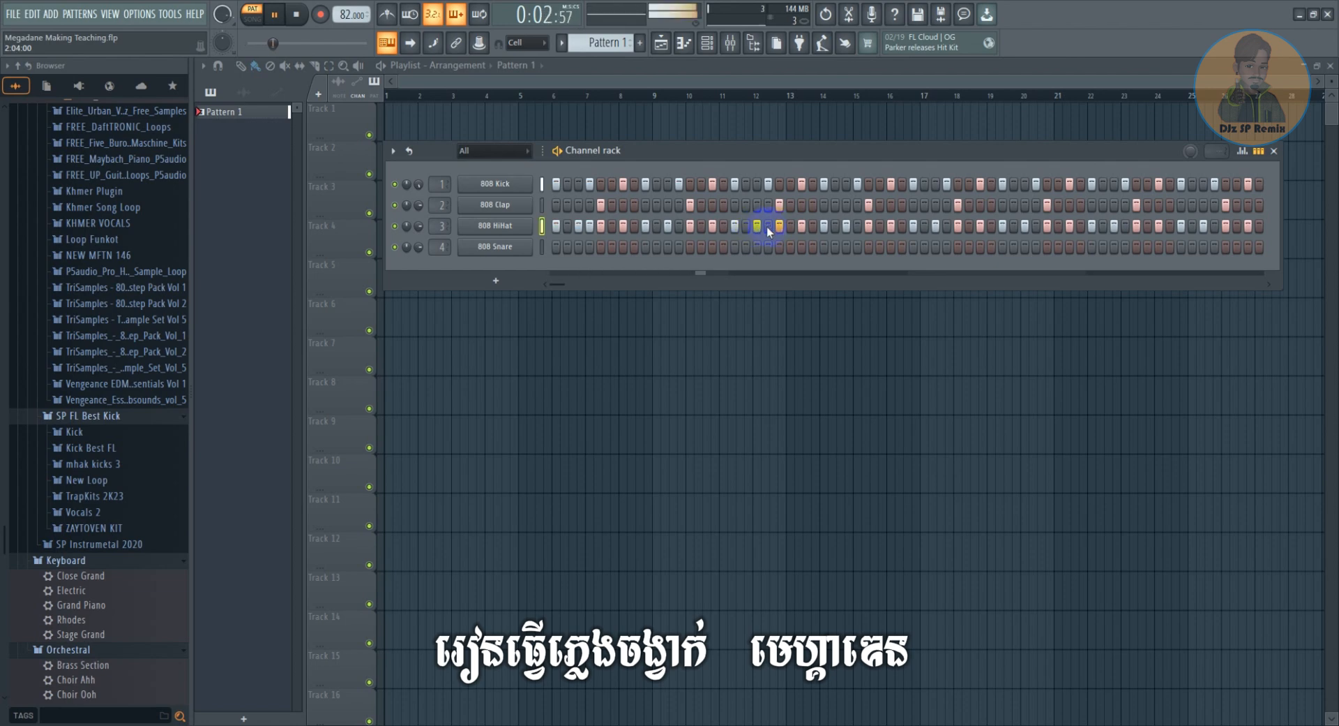
click(768, 225)
click(948, 226)
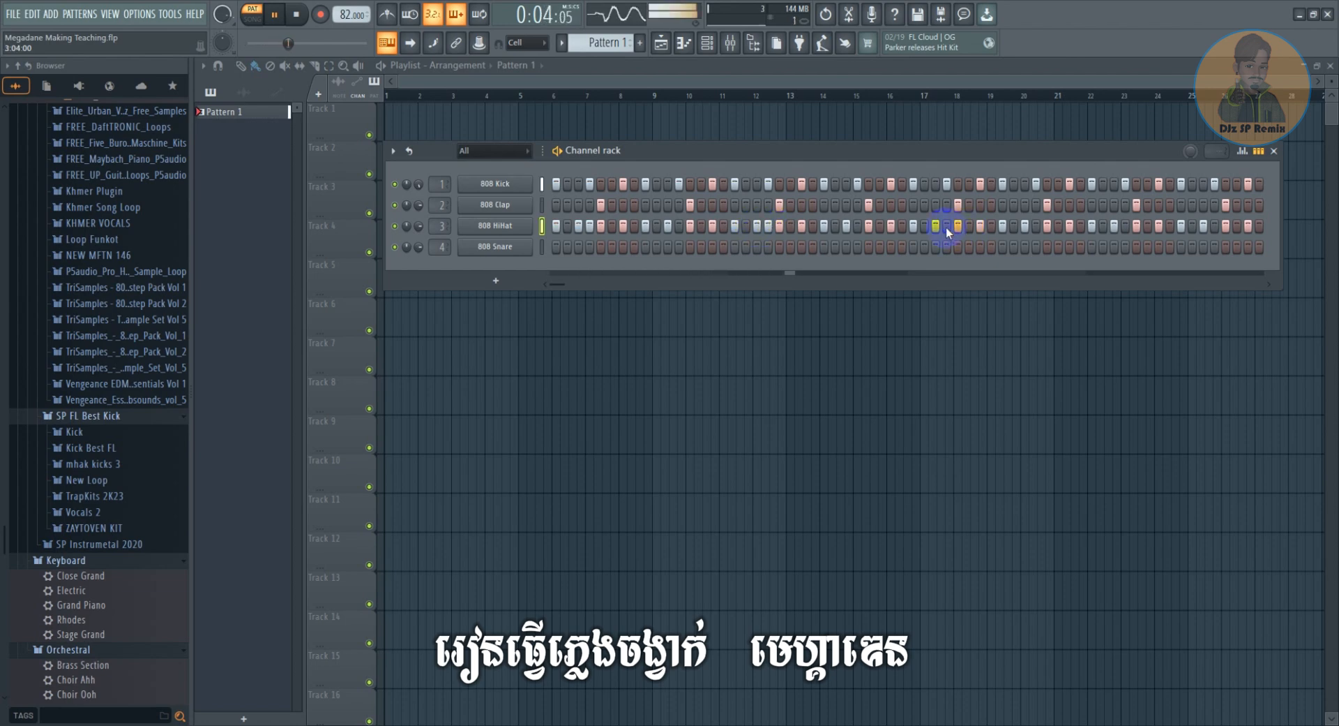
click(1126, 226)
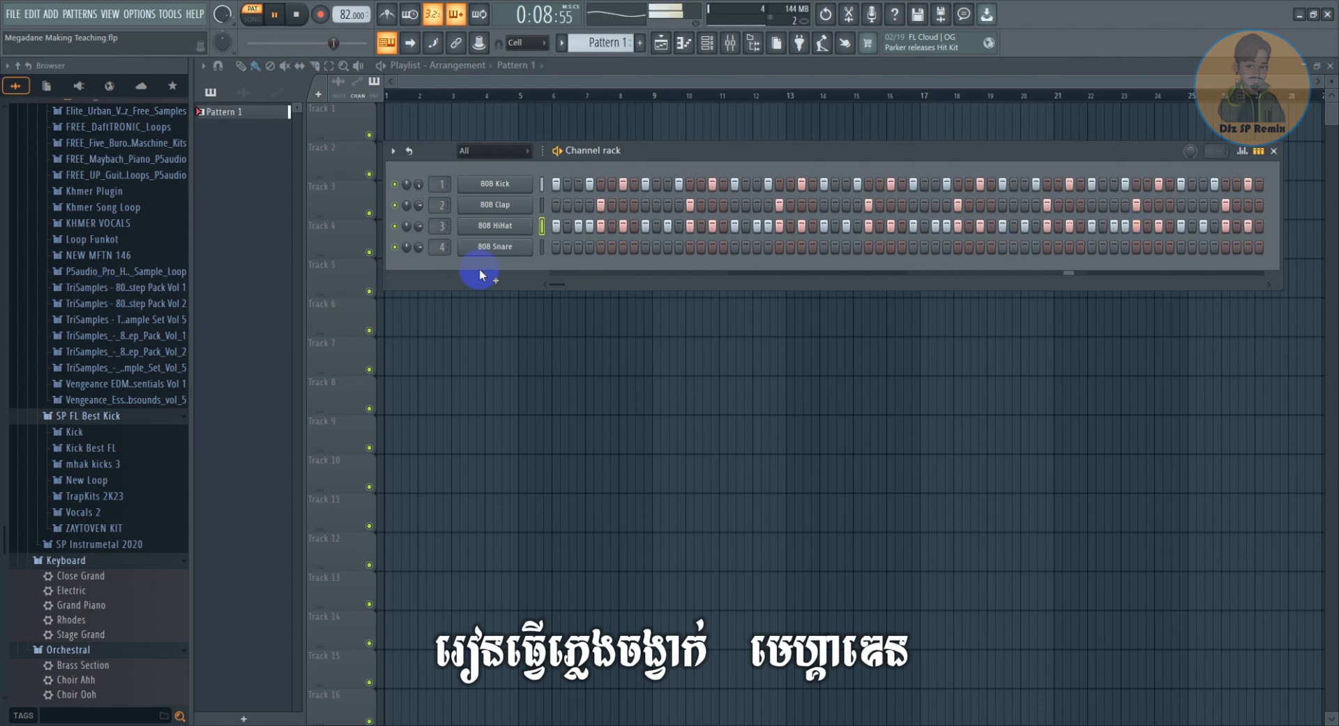
key(space)
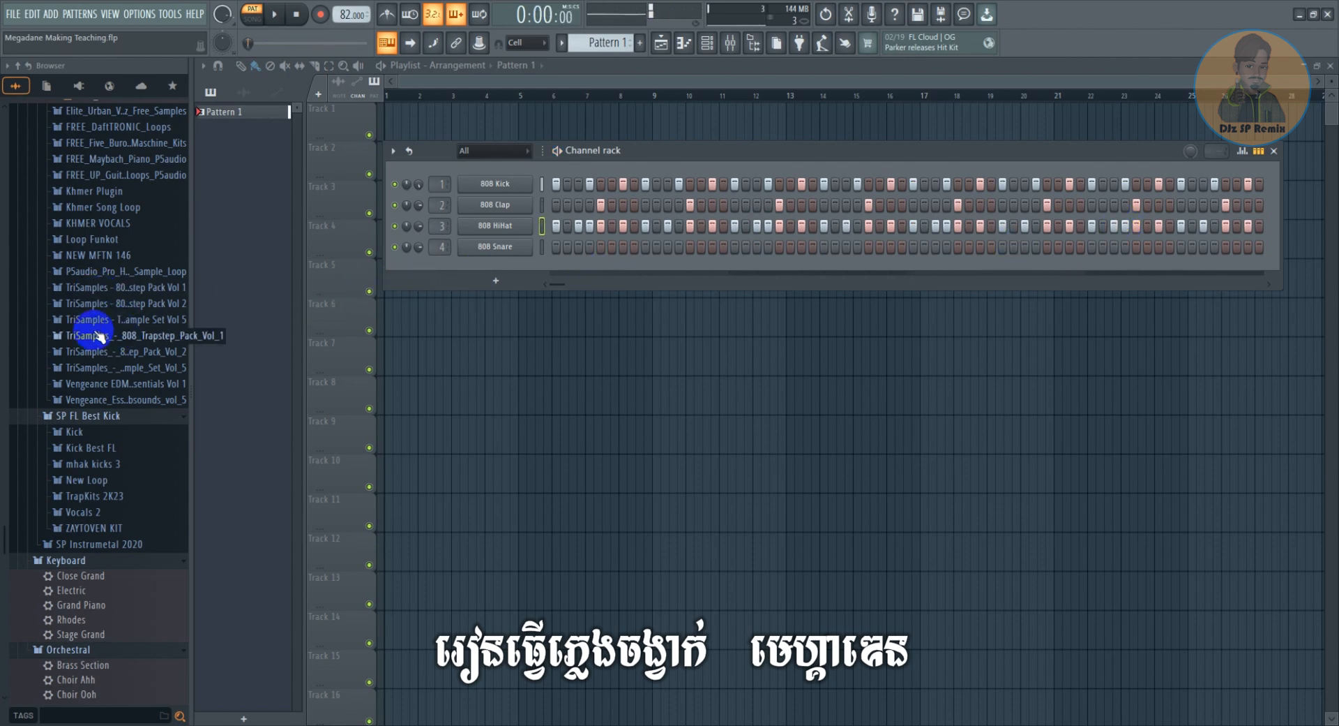
Audition the open-hat samples in the Cymbals folder and replace the 808 Snare channel's sample with Str_Ohh
scroll(97, 337, up, 20)
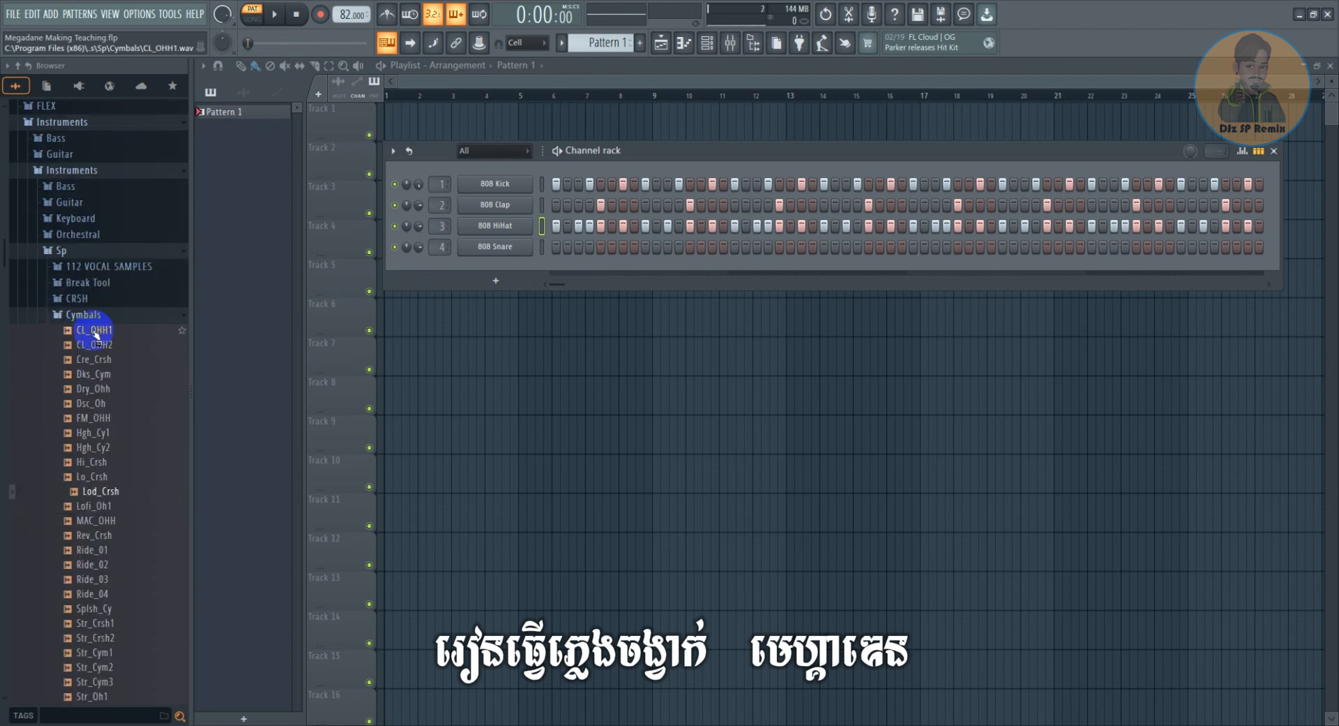
scroll(98, 335, down, 15)
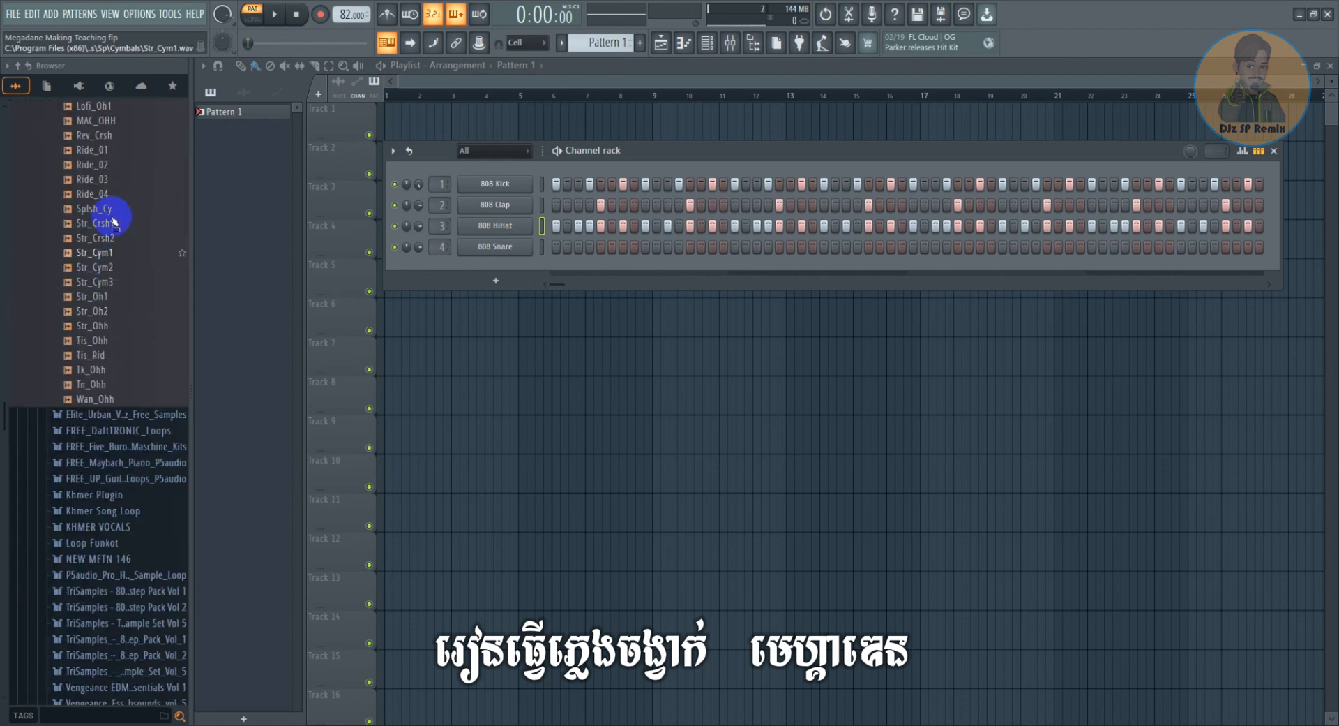
scroll(131, 333, down, 1)
click(96, 225)
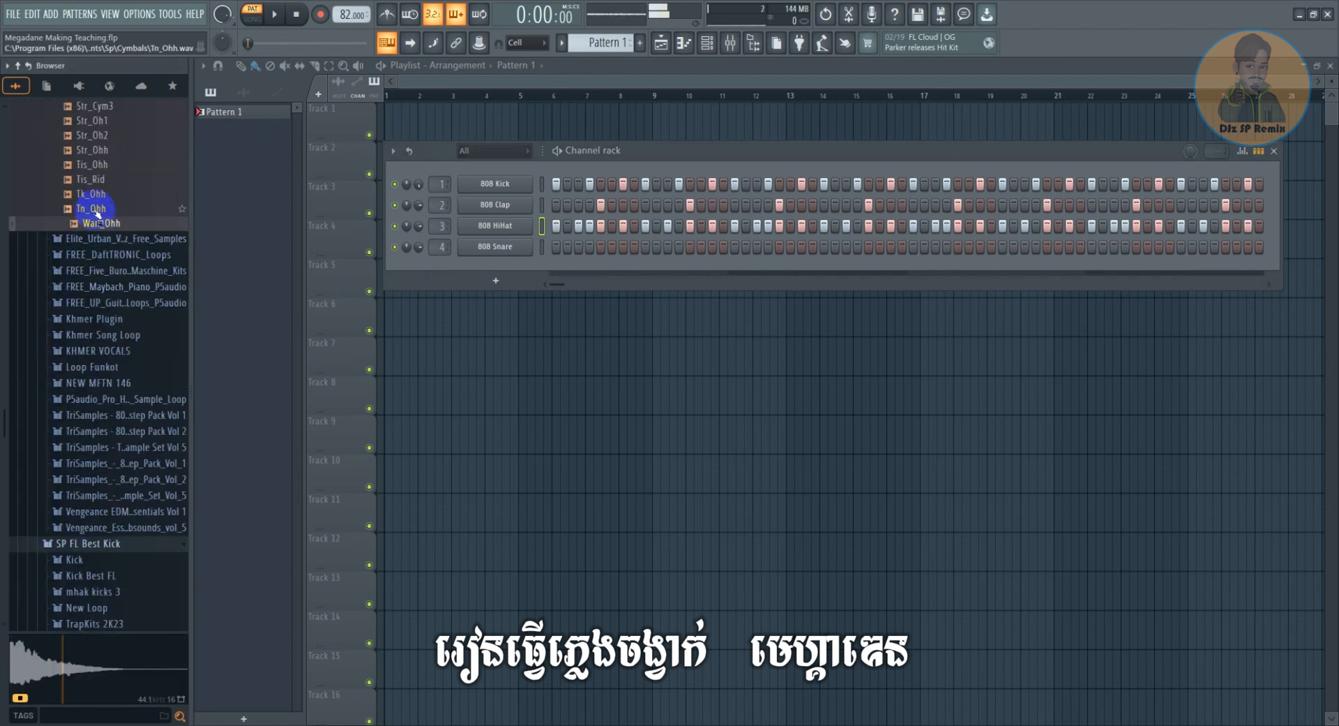
click(99, 209)
click(99, 195)
click(98, 179)
click(98, 165)
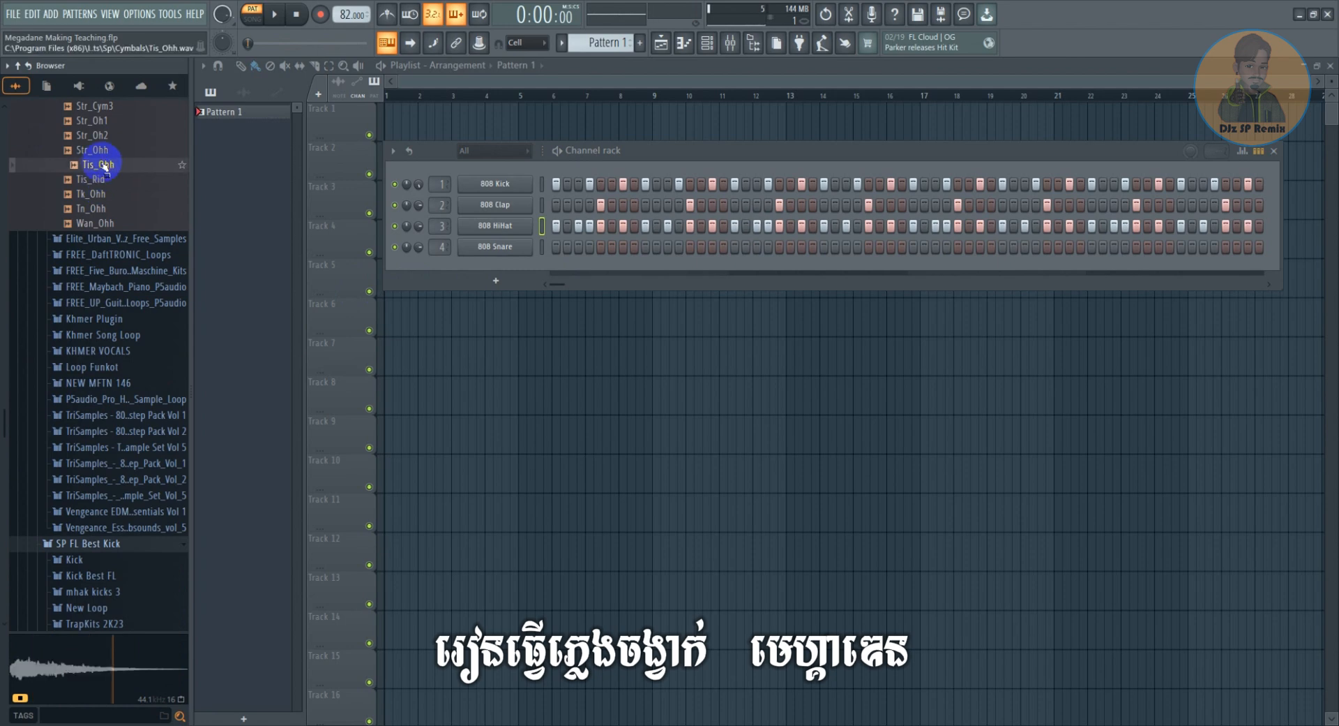
scroll(119, 279, up, 4)
click(110, 325)
click(107, 311)
click(99, 297)
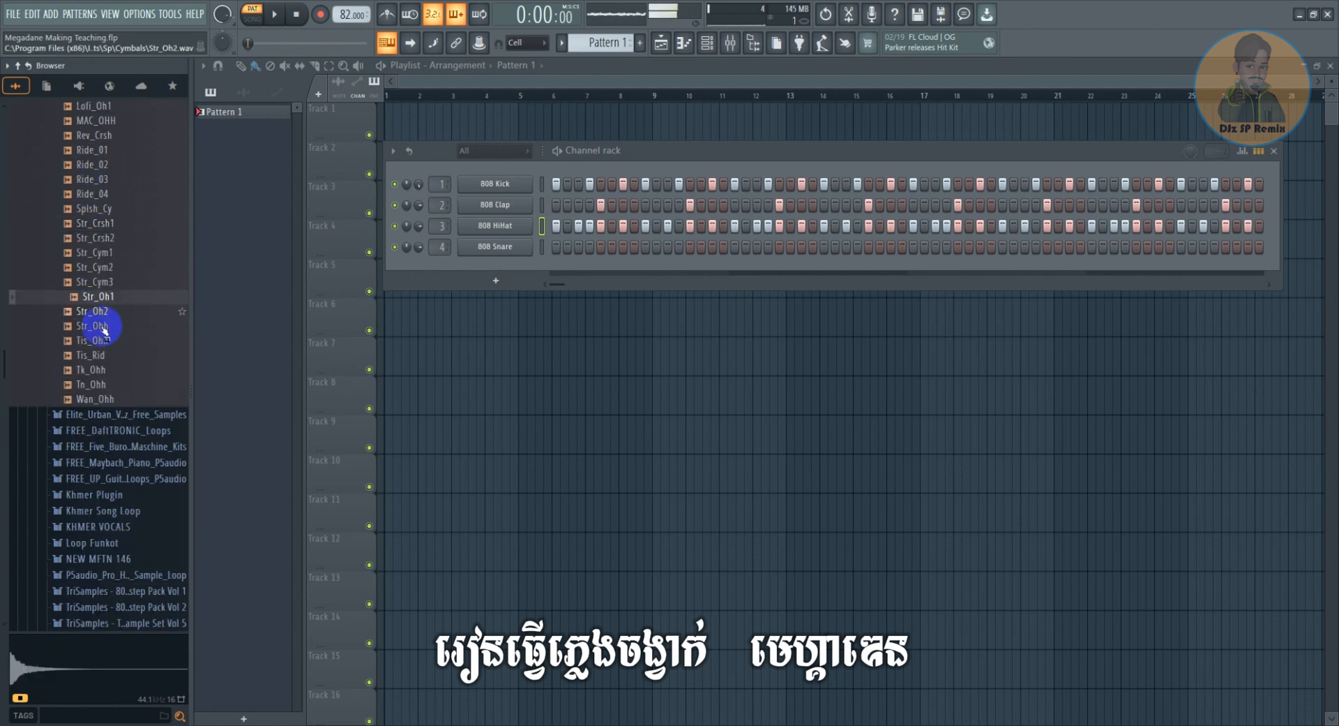
click(101, 328)
click(101, 327)
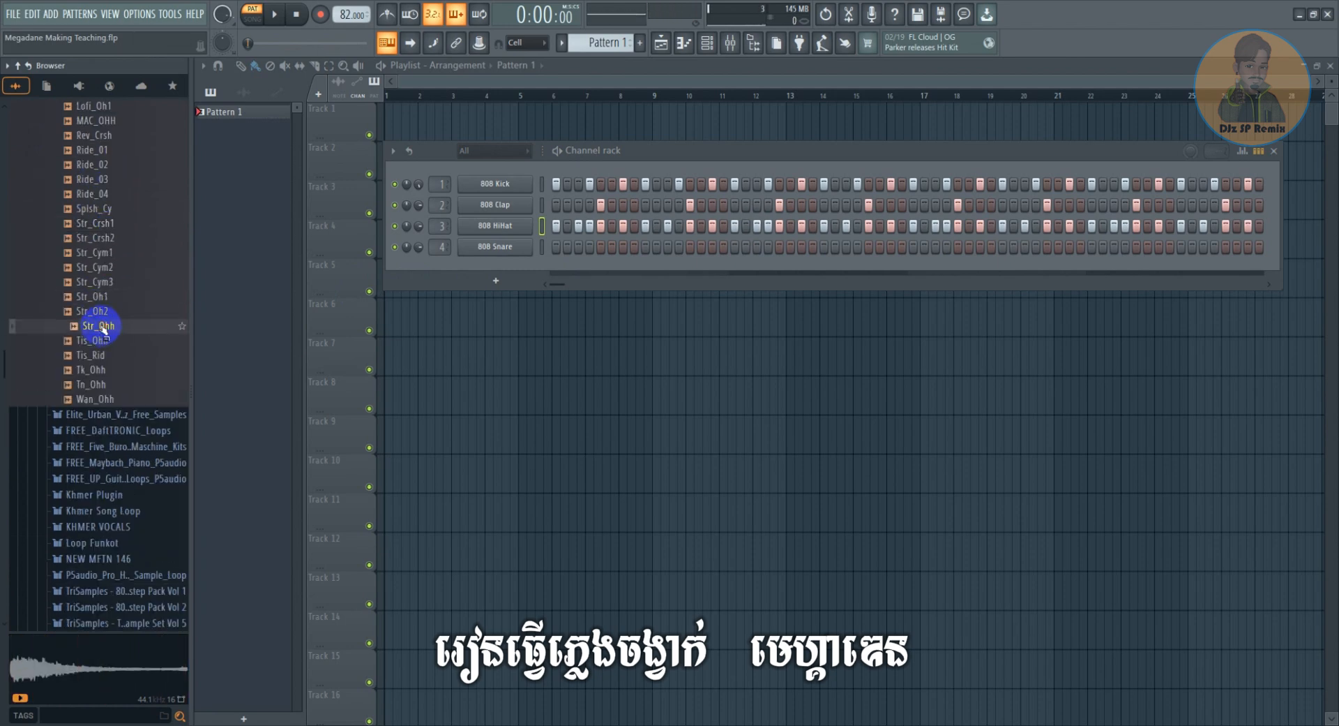
drag(103, 328, 485, 252)
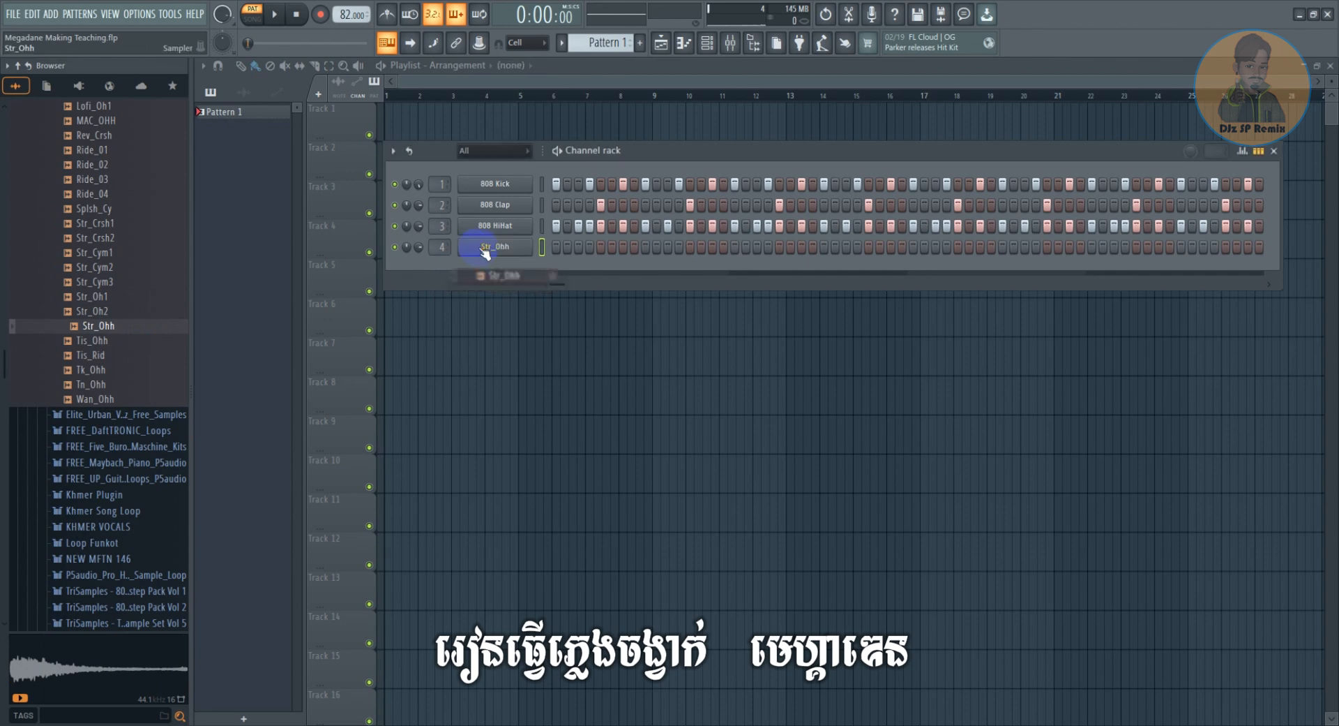
Raise the fade-out of the Str_Ohh sample in its channel settings, preview it and close the settings
click(489, 248)
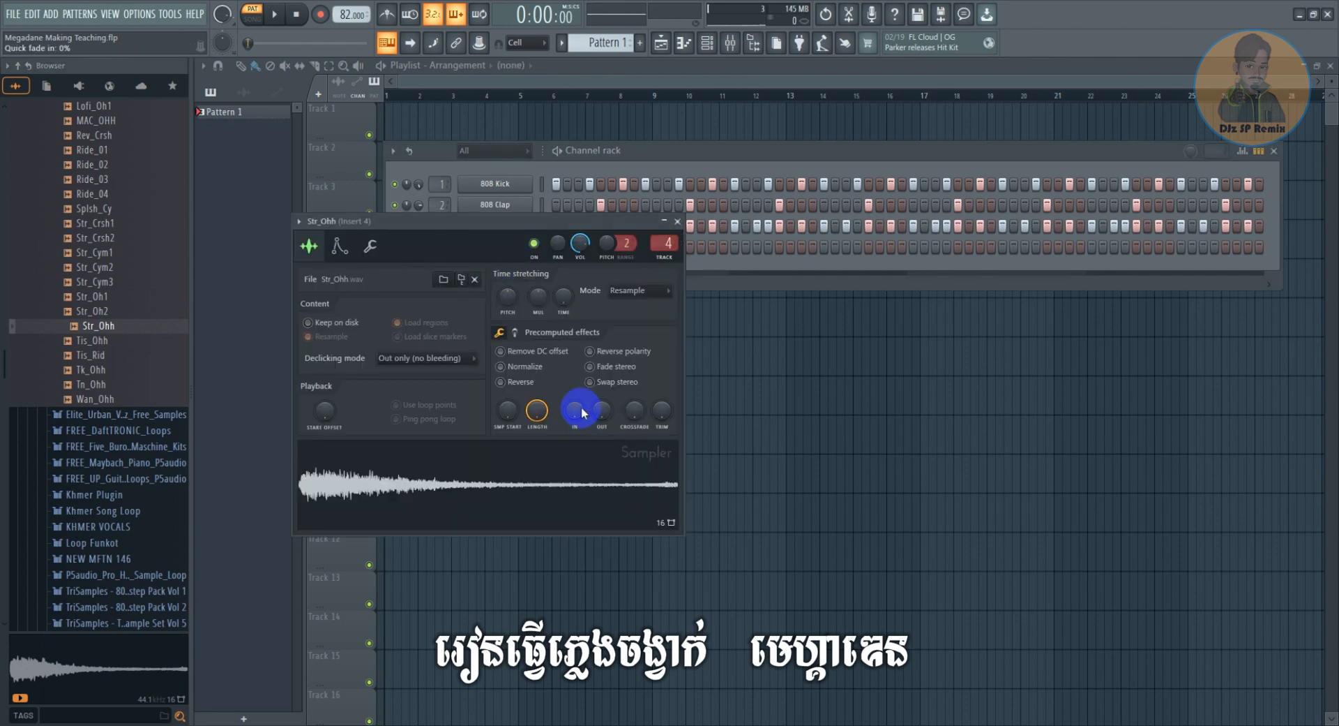
drag(581, 410, 605, 392)
click(603, 476)
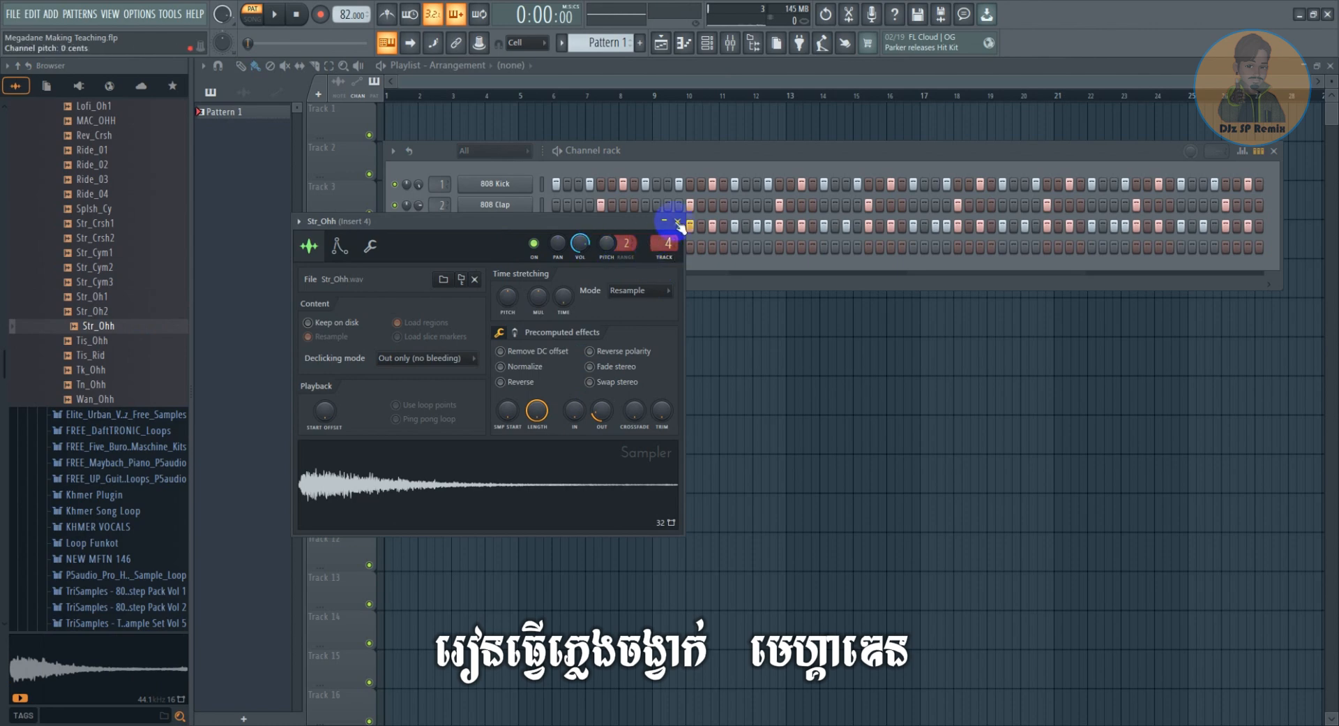
click(678, 222)
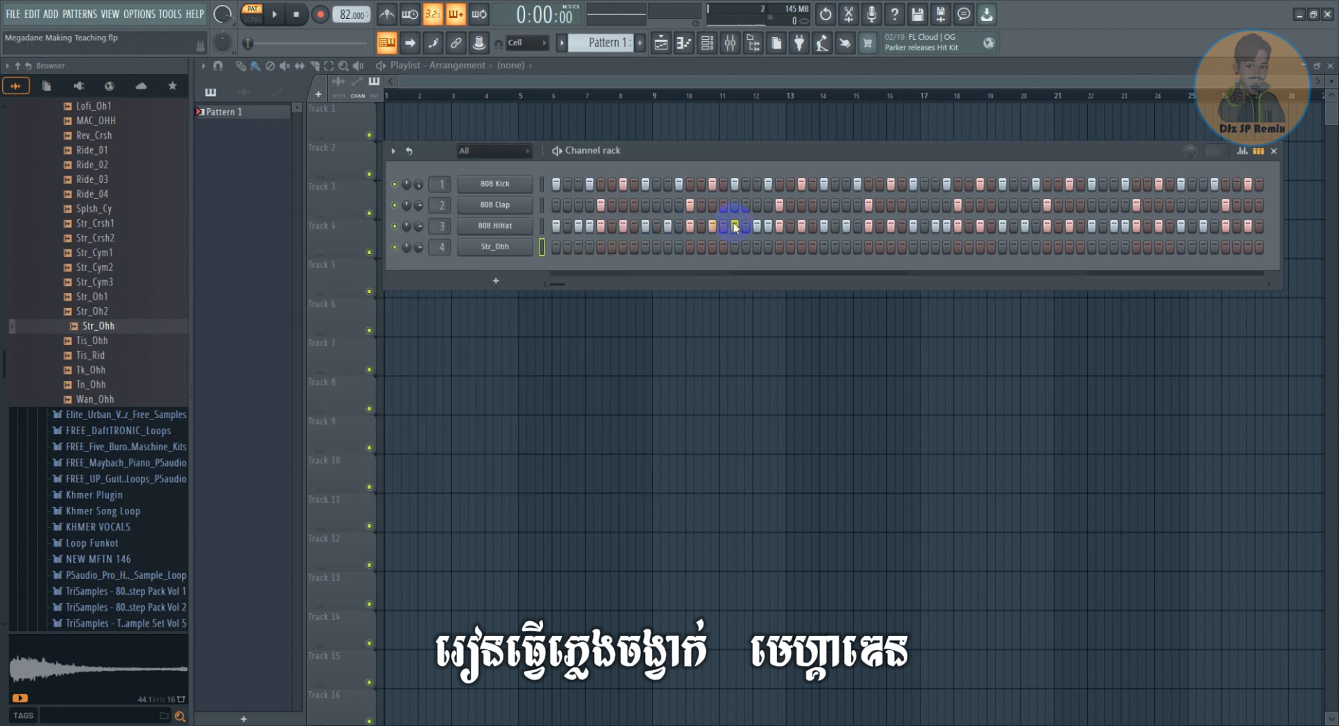
Program Str_Ohh on the third step of every eight across all 64 steps while listening to the pattern
click(582, 247)
key(space)
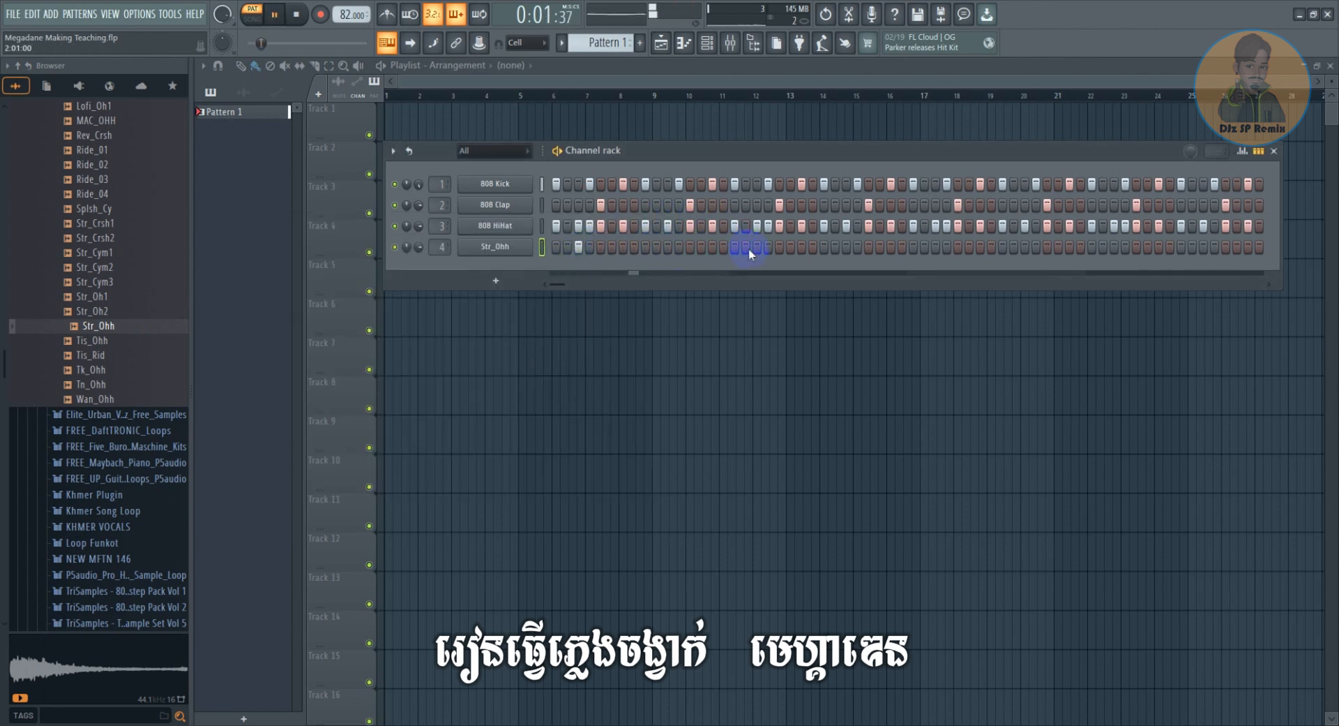
click(667, 247)
click(757, 247)
click(846, 247)
click(935, 247)
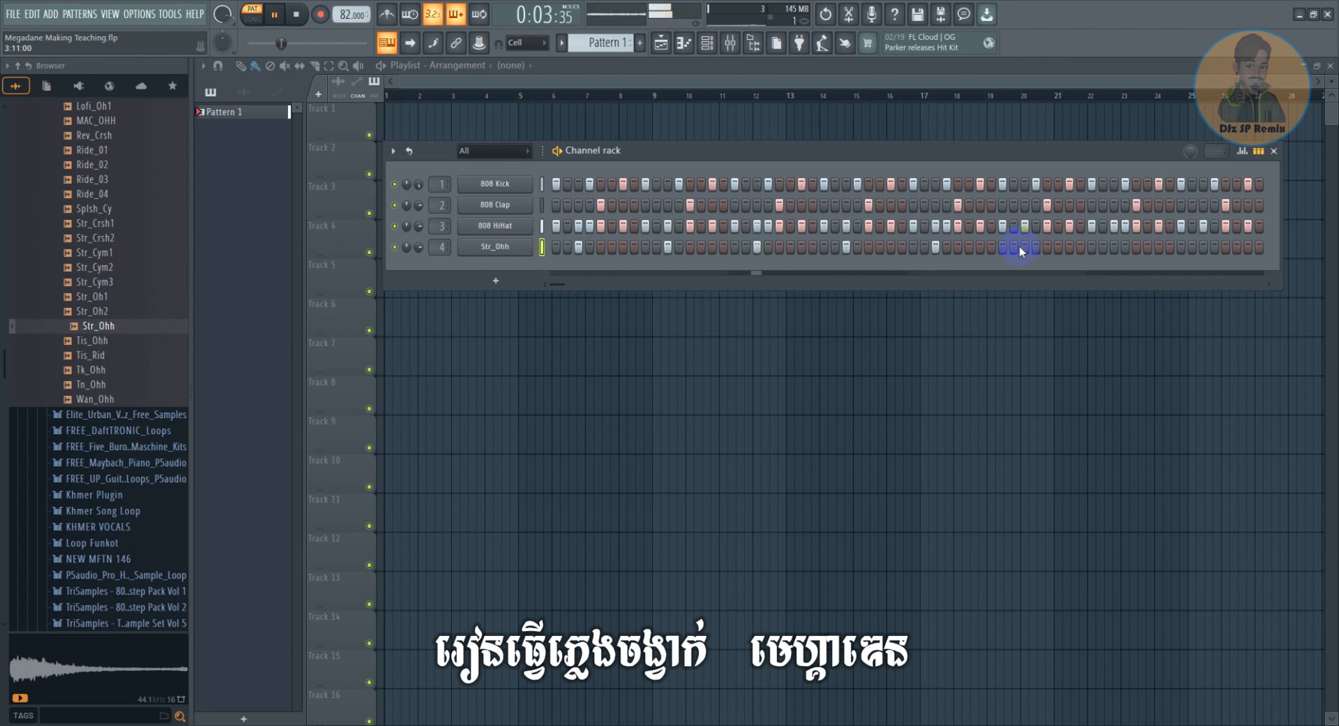
click(1024, 247)
click(1114, 247)
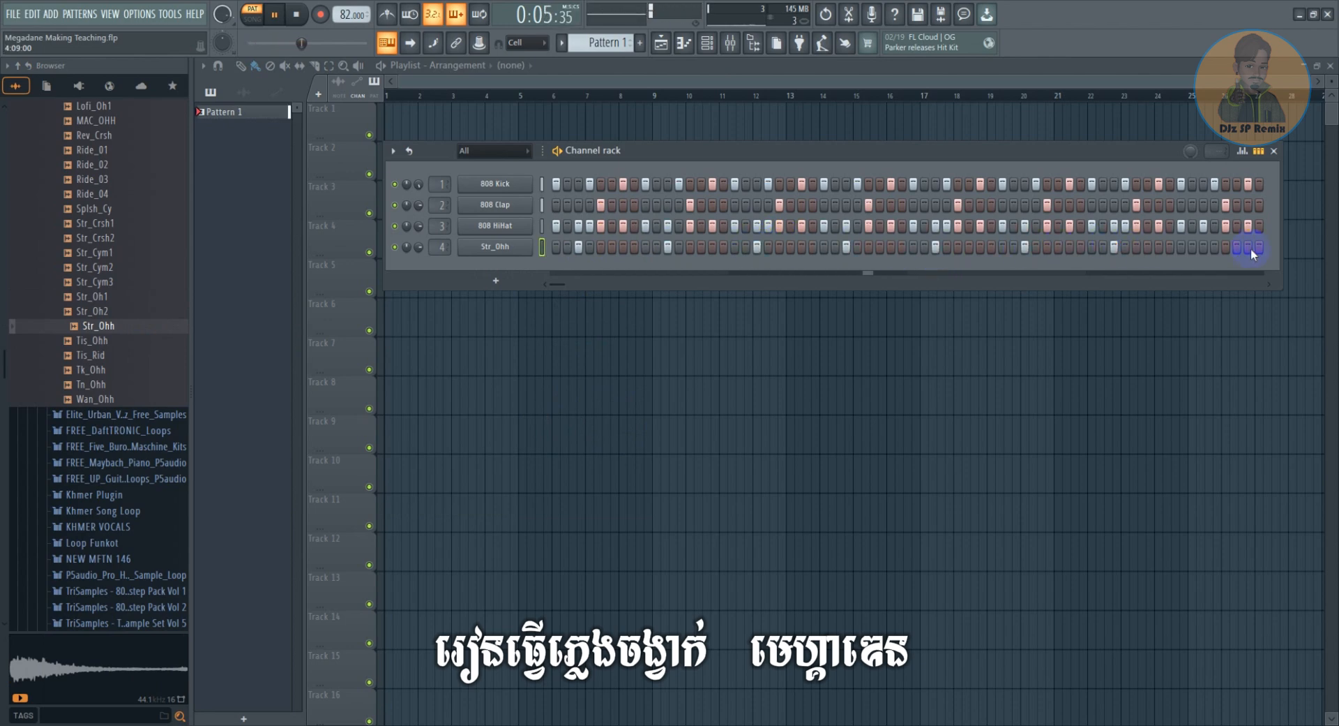
click(1204, 247)
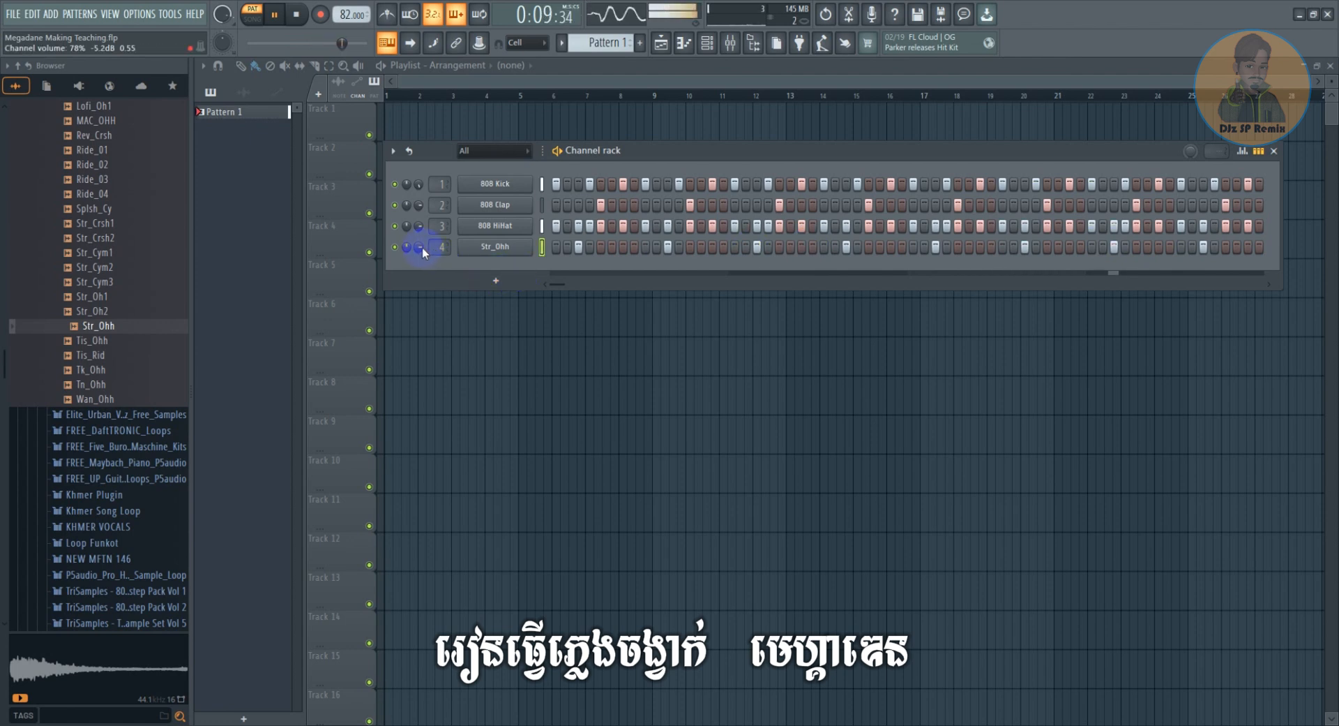
key(space)
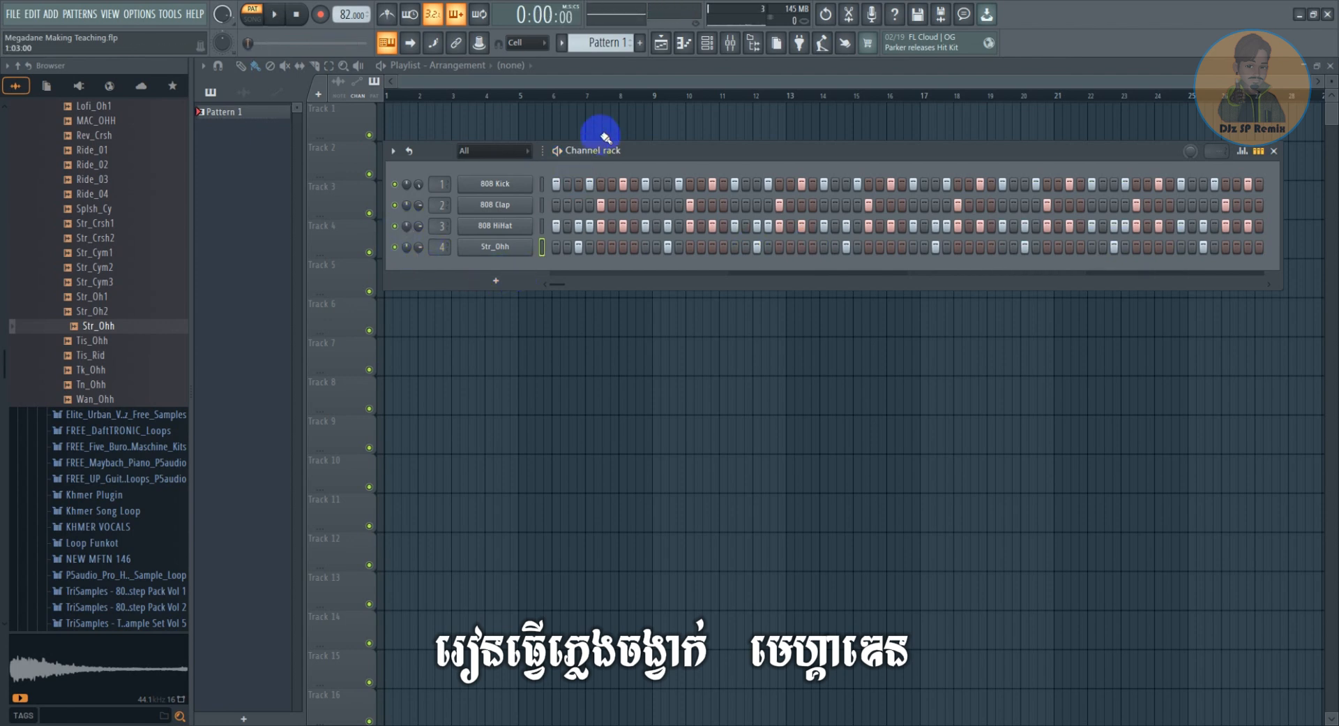
Hide the channel rack, place Pattern 1 on Track 2 at bar 1 of the playlist and switch to Pattern 2
key(F6)
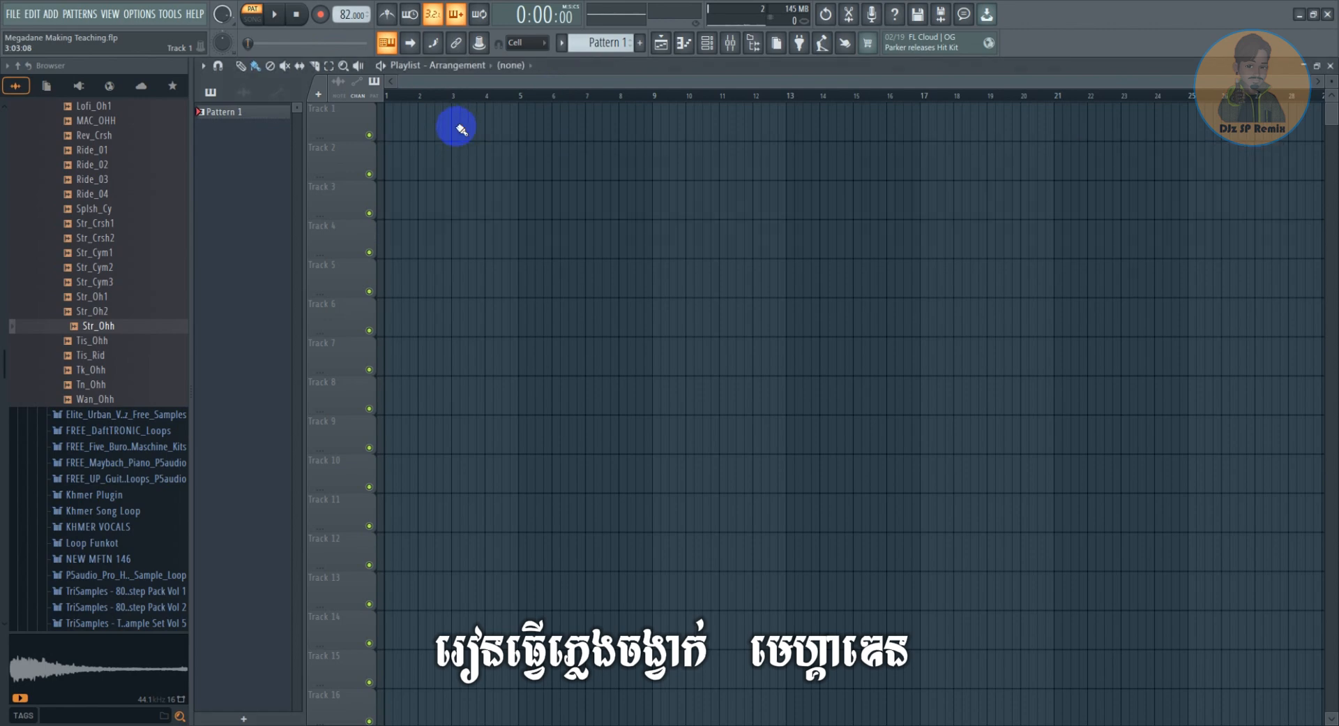
drag(416, 161, 383, 161)
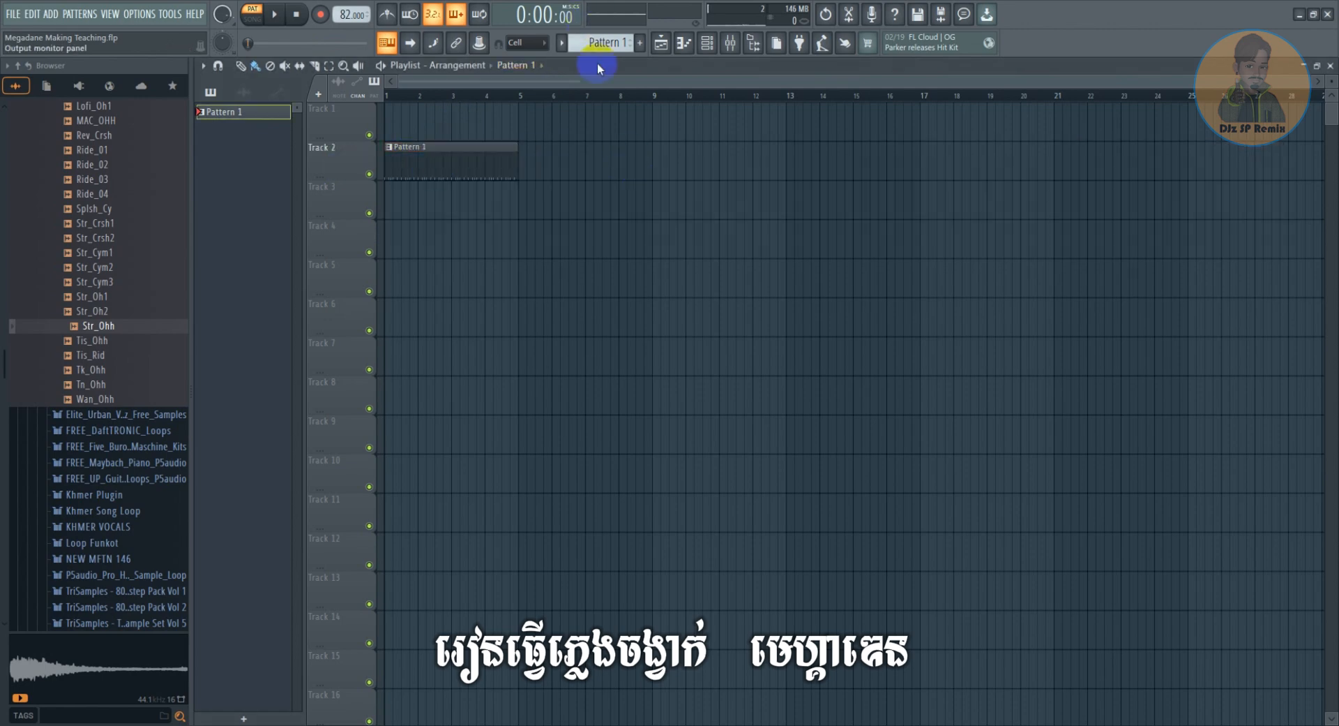
scroll(606, 46, up, 1)
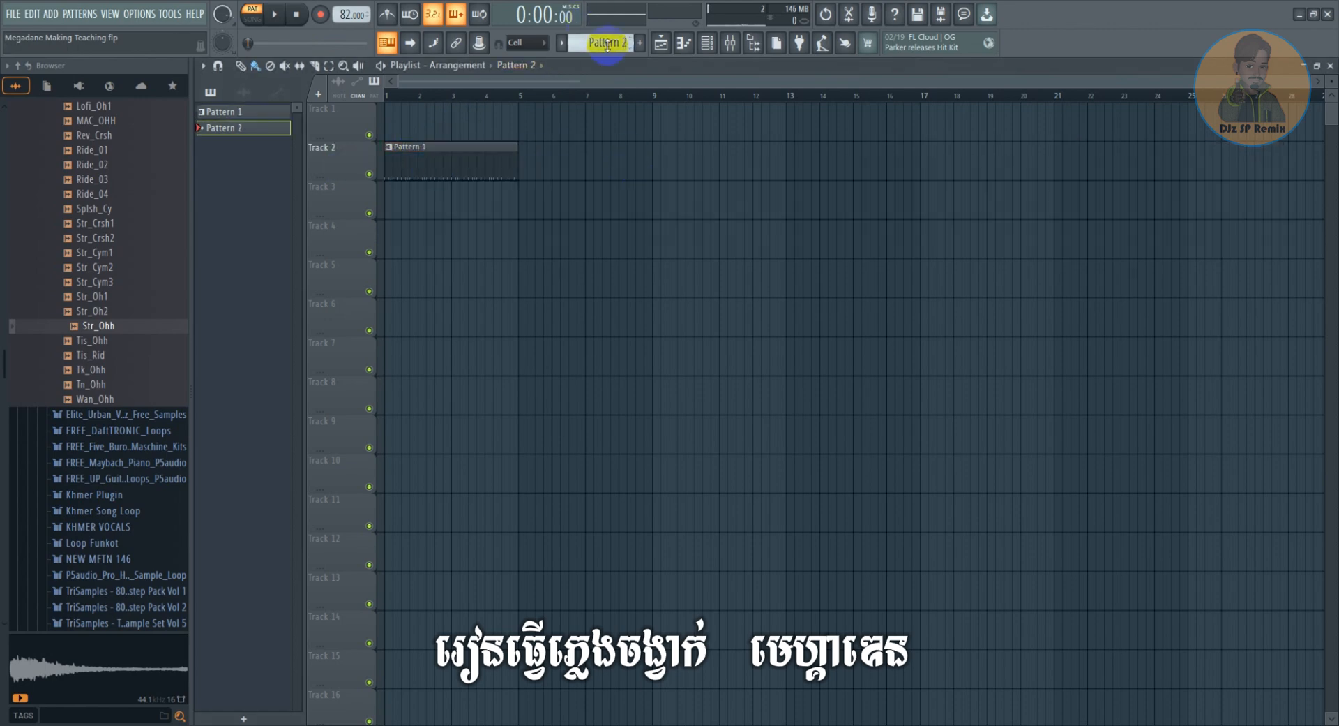
Add a reFX Nexus channel to Pattern 2 and load the LD A Simple Saw preset from the Dance Leads category
click(729, 42)
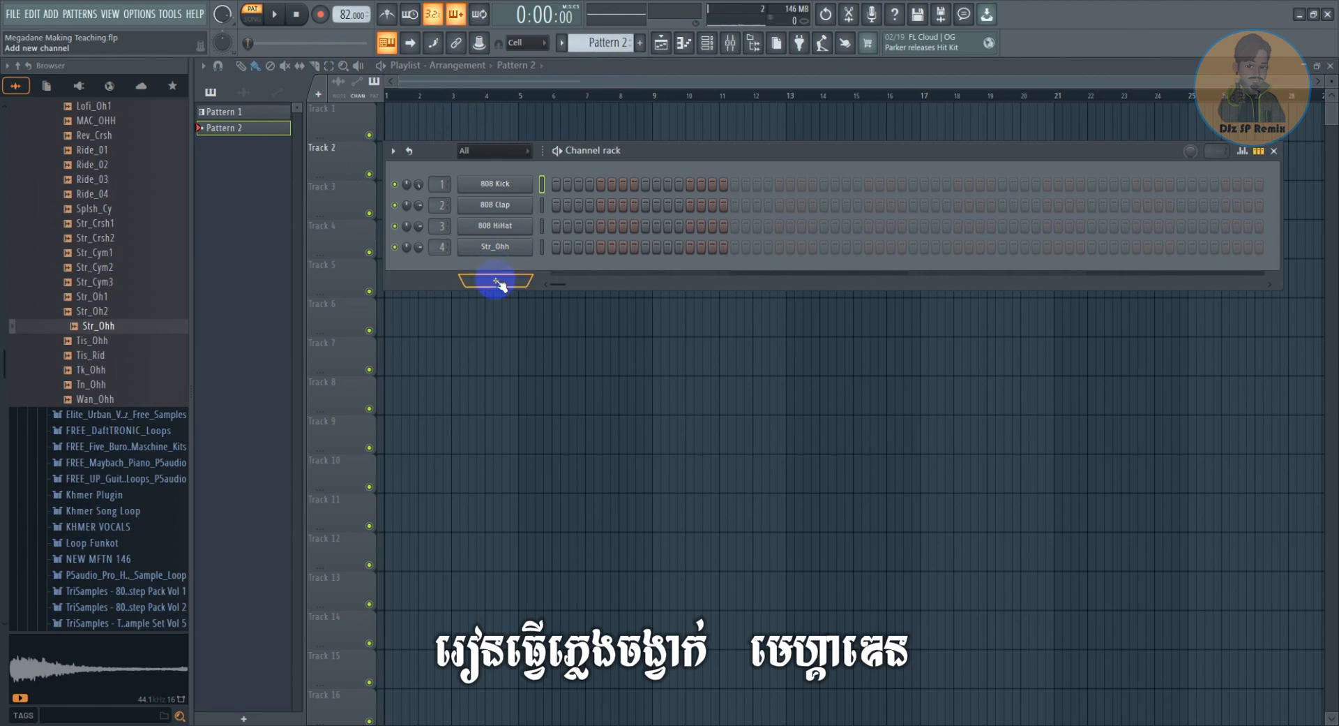
click(499, 283)
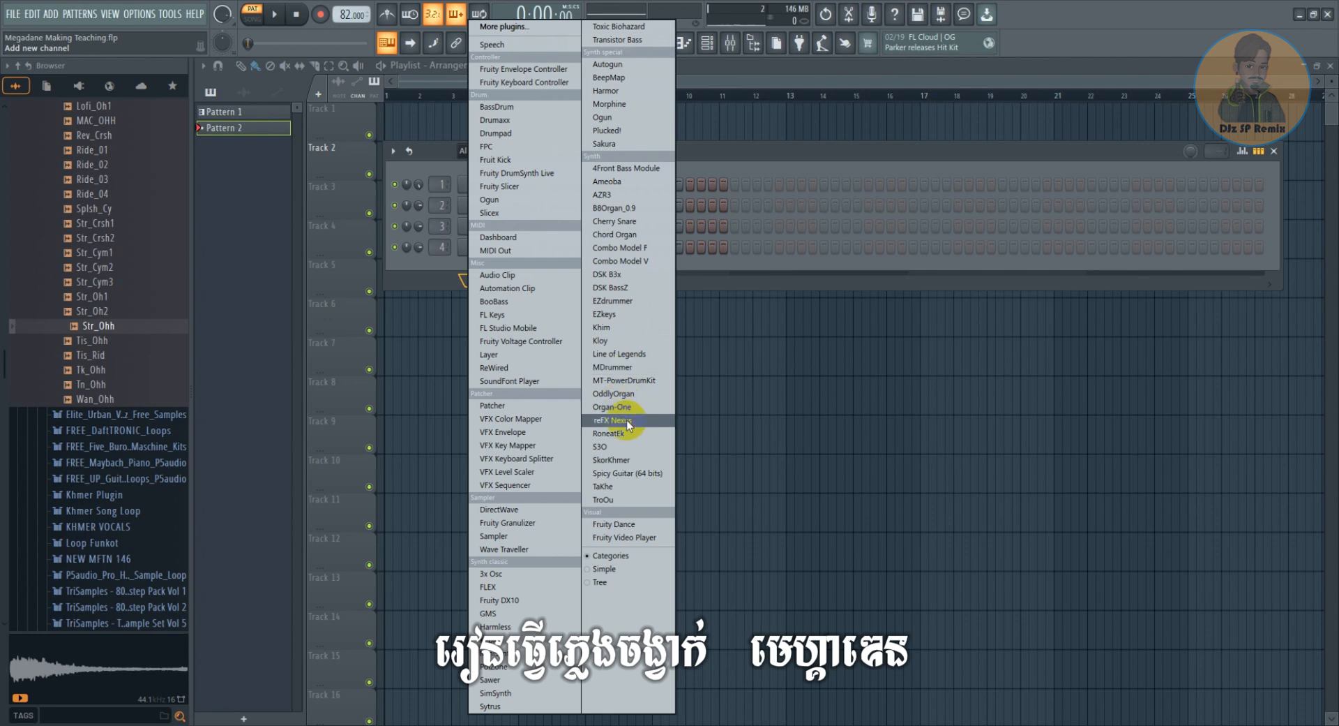
click(406, 275)
click(495, 281)
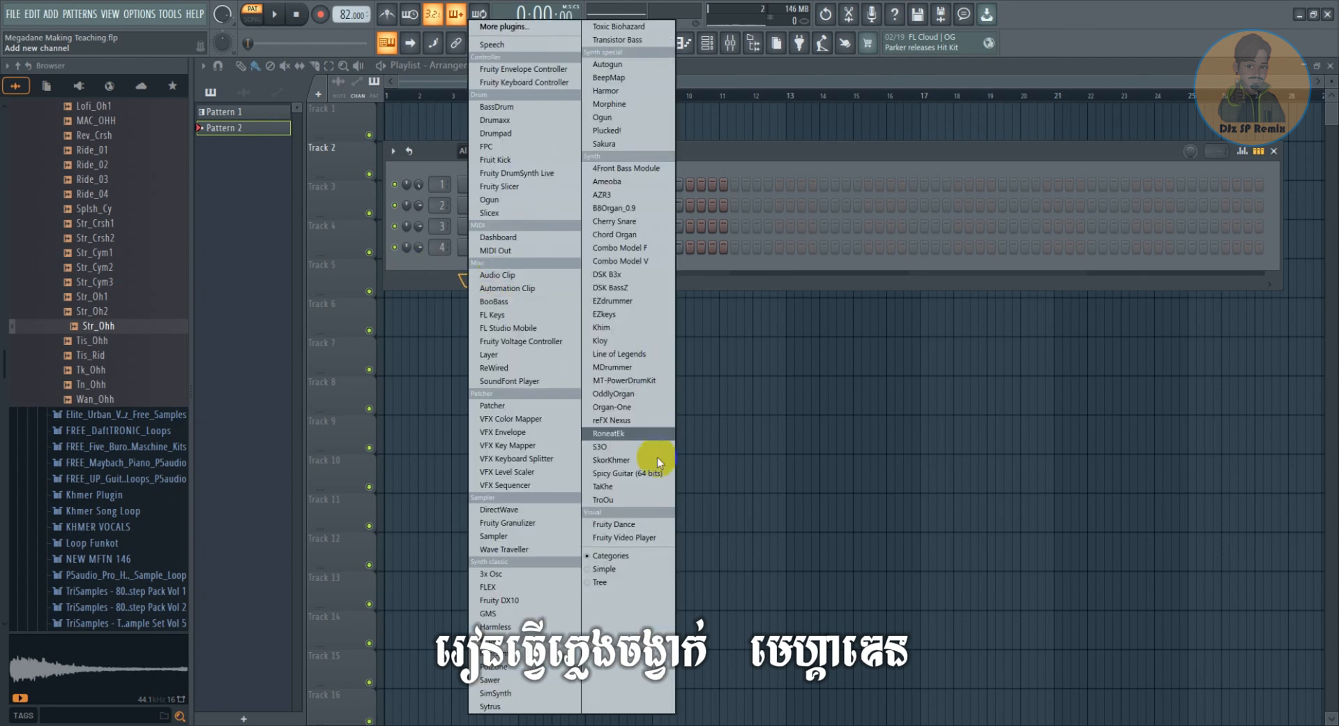
click(634, 418)
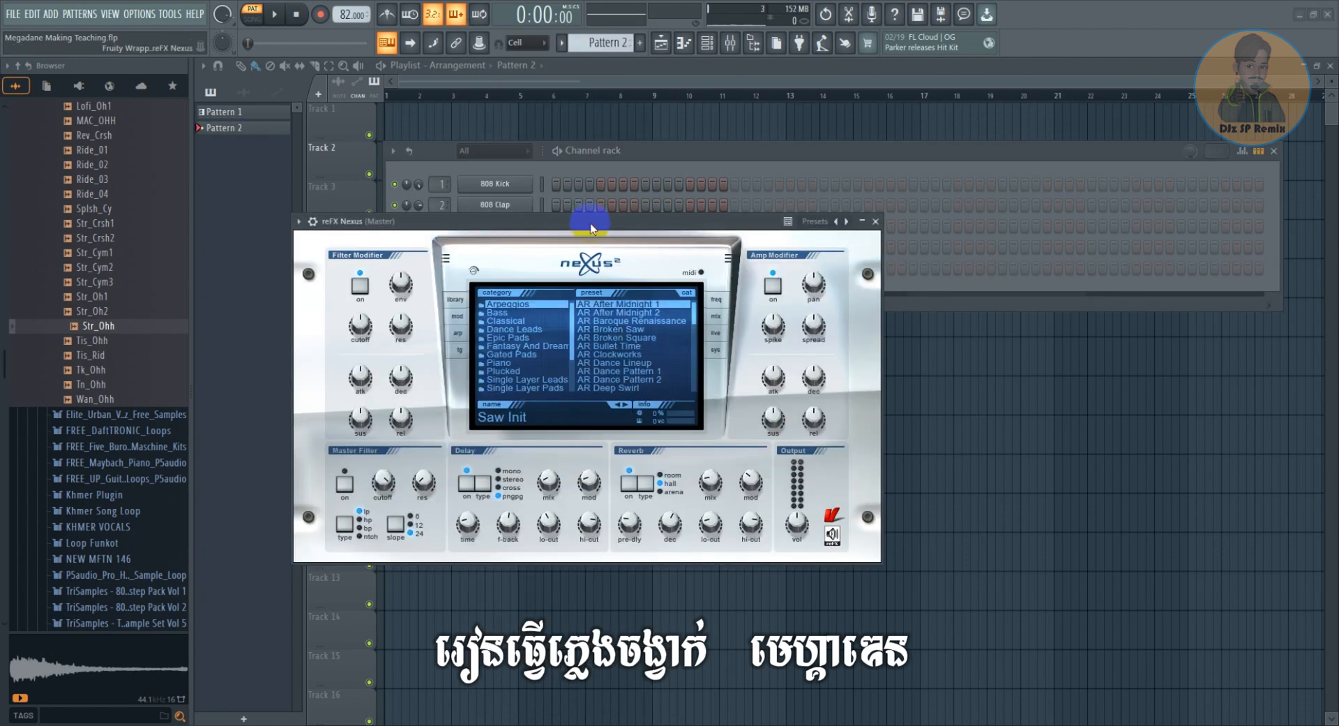
drag(593, 221, 589, 129)
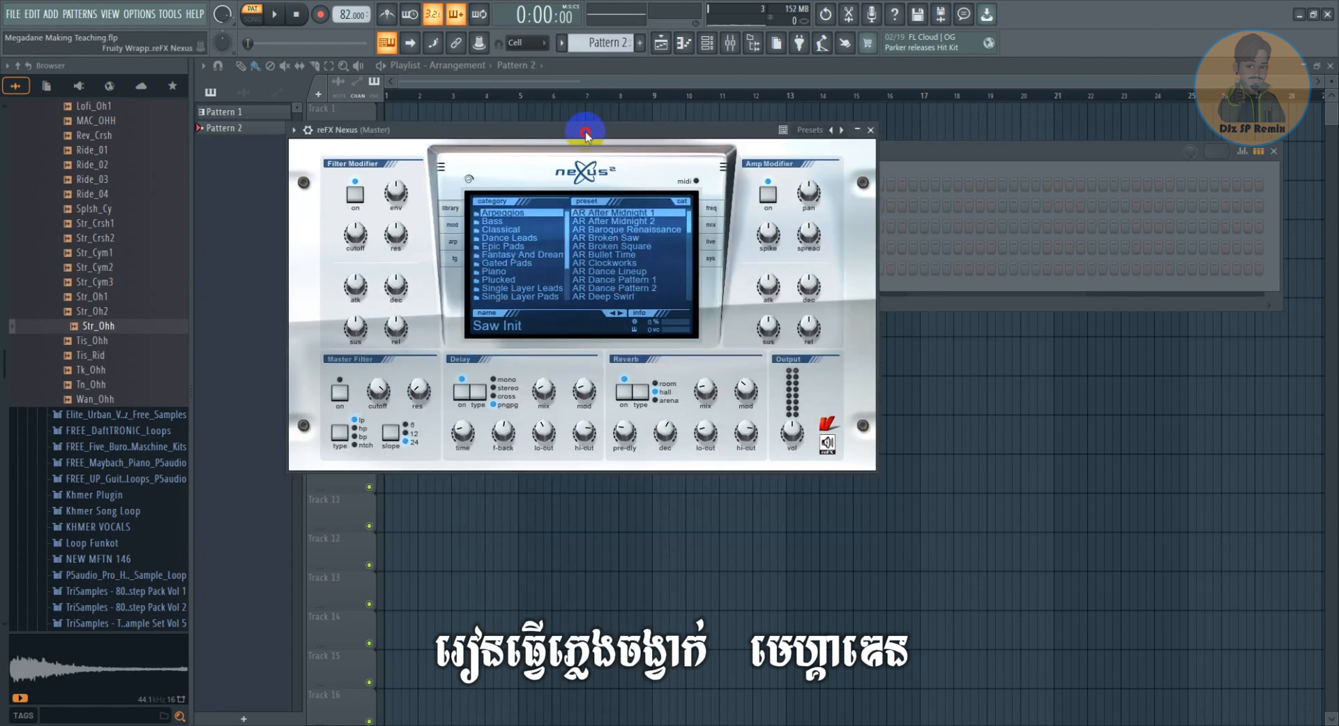
click(525, 237)
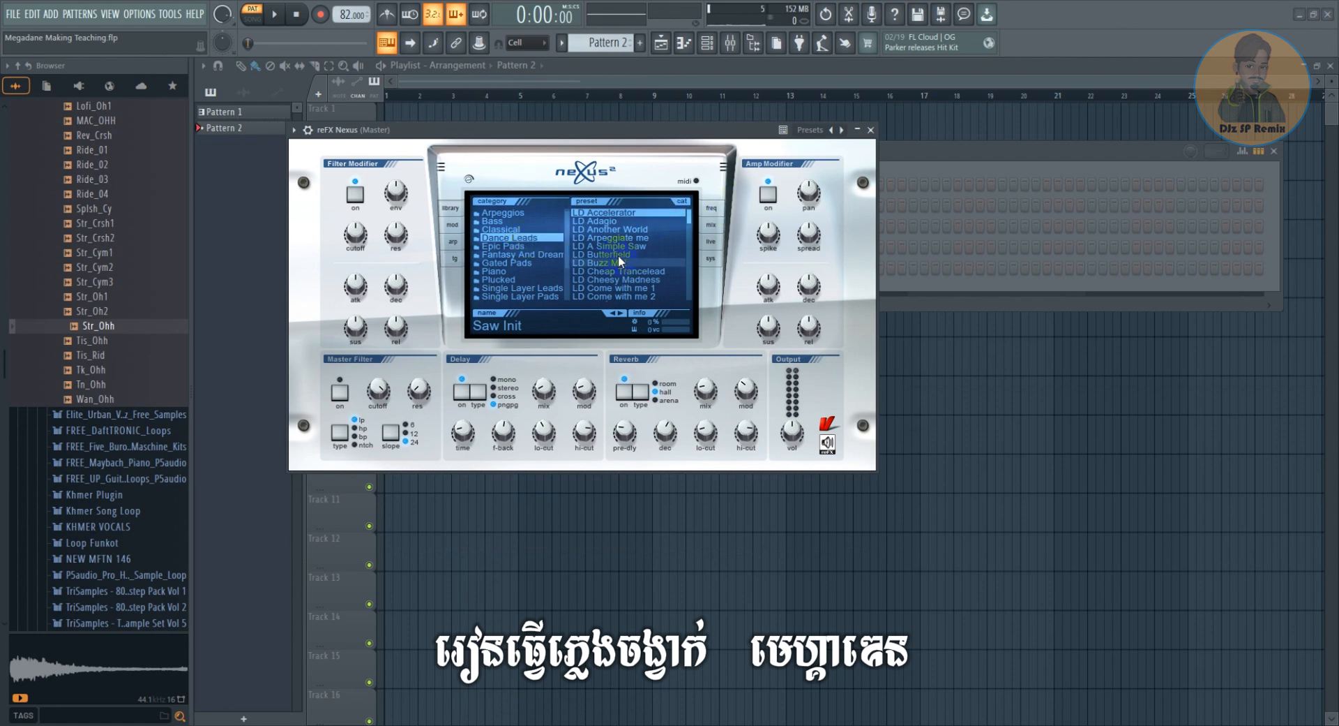
click(635, 245)
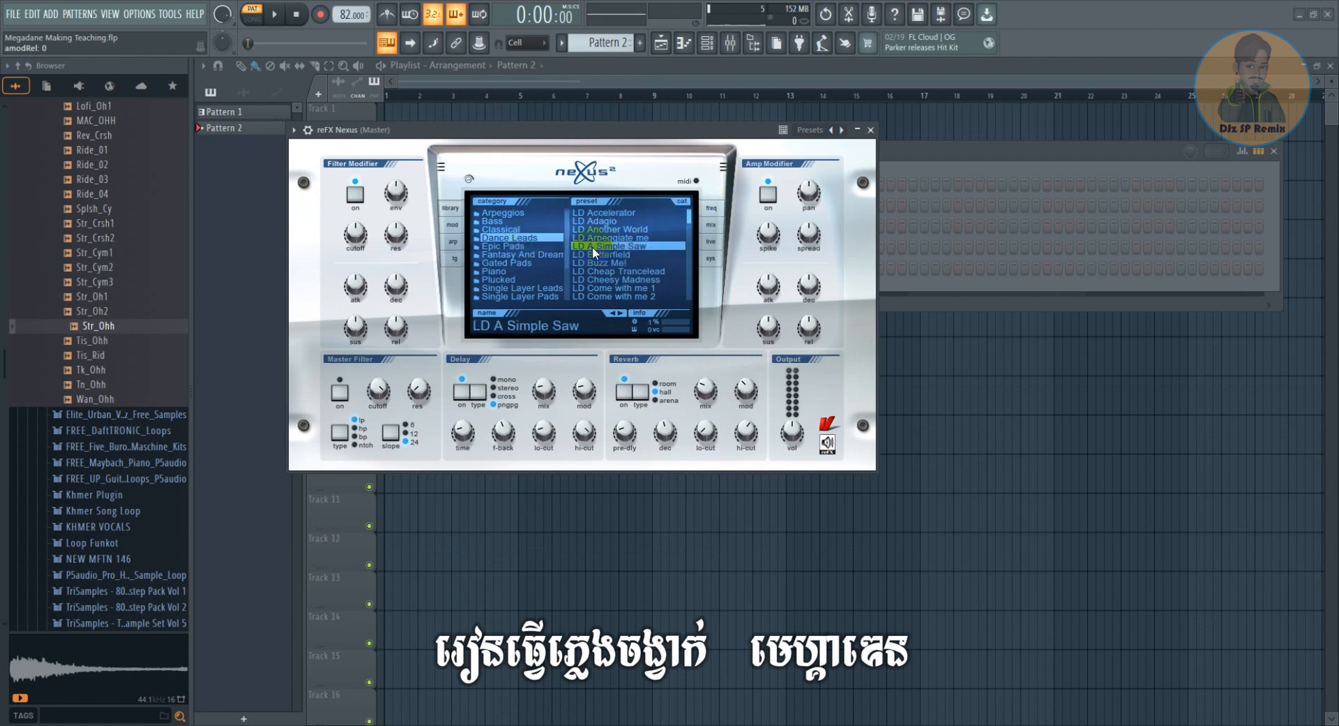
Switch off the delay and set the reverb mix to 19 in Nexus, and close its window
click(462, 395)
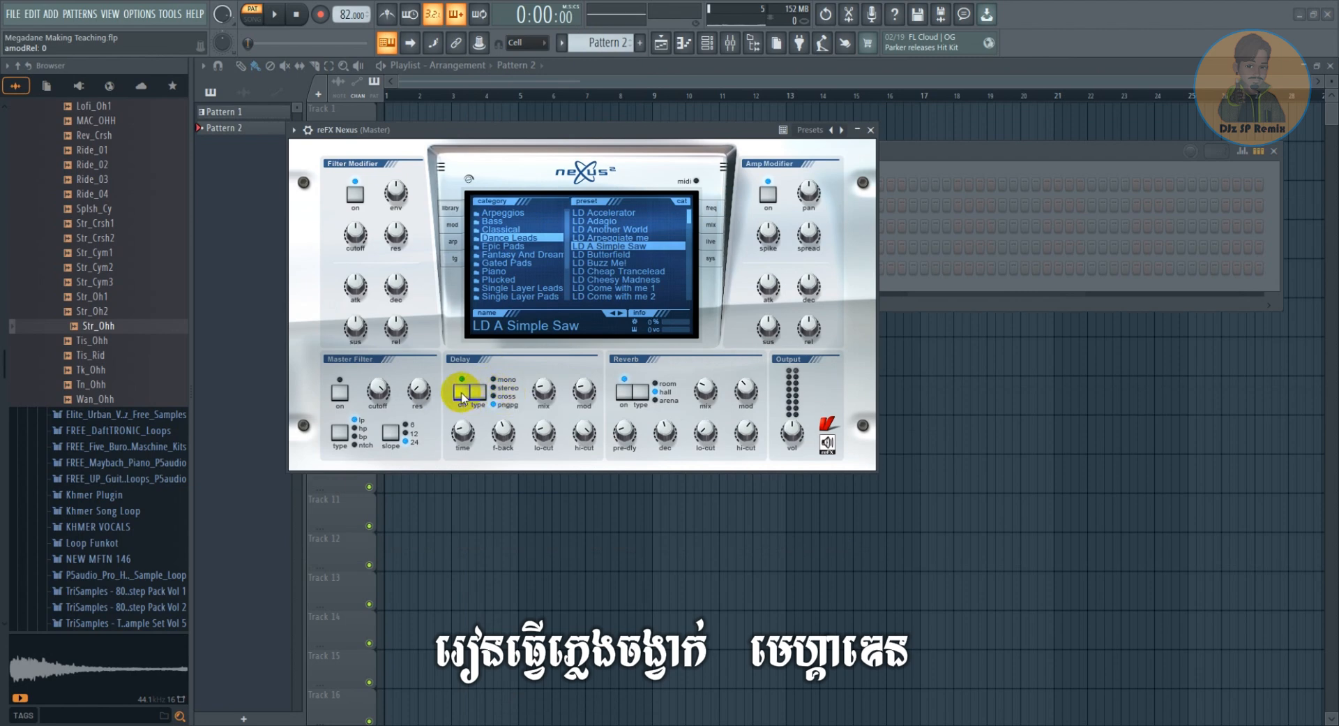
mouse_move(706, 389)
mouse_down()
mouse_move(690, 397)
mouse_move(711, 383)
mouse_move(708, 403)
mouse_up()
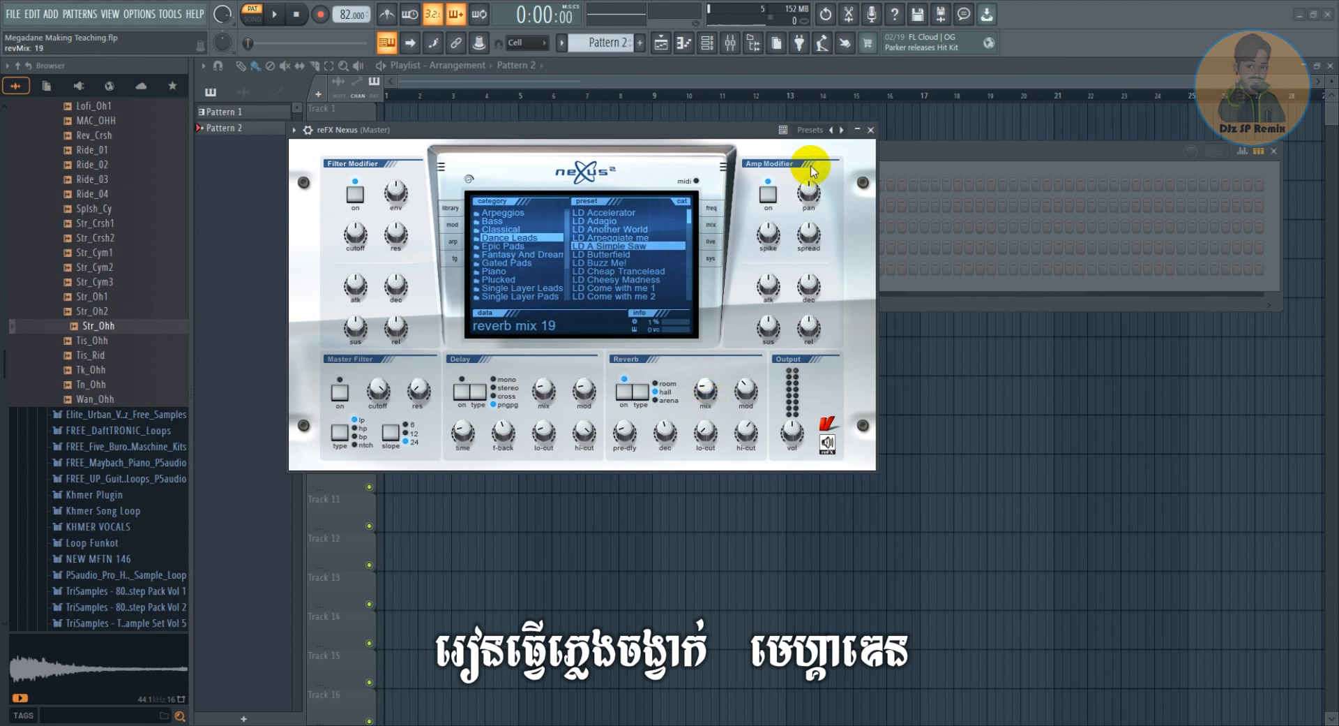
click(871, 129)
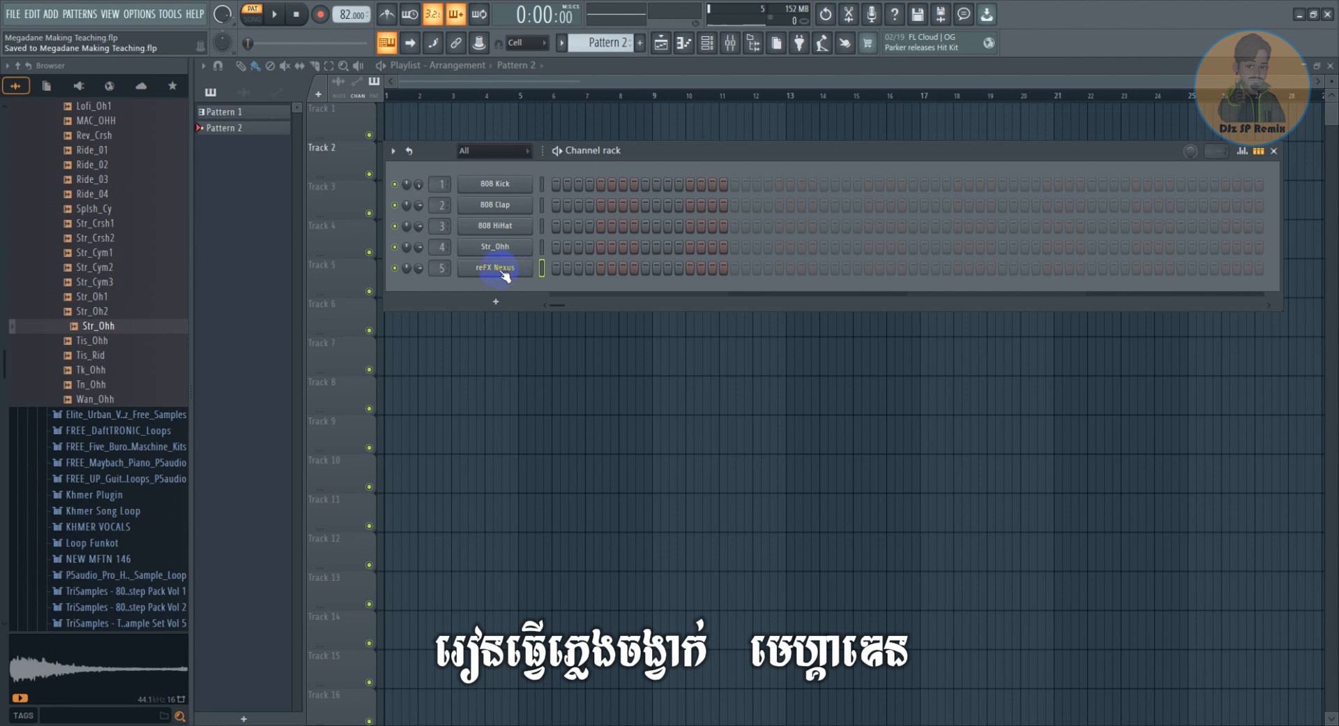
Open the piano roll of the reFX Nexus channel and draw a one-step G5 note at the start of bar 1
right_click(504, 275)
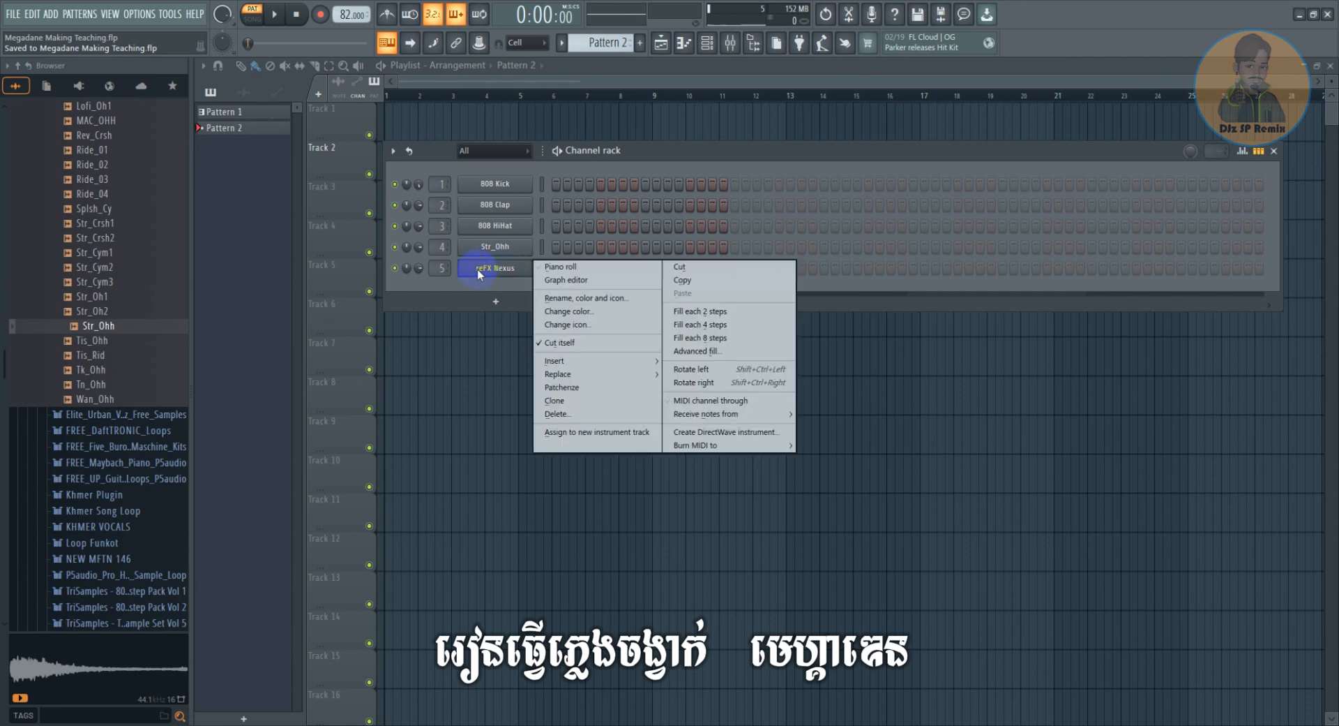
click(500, 274)
right_click(547, 261)
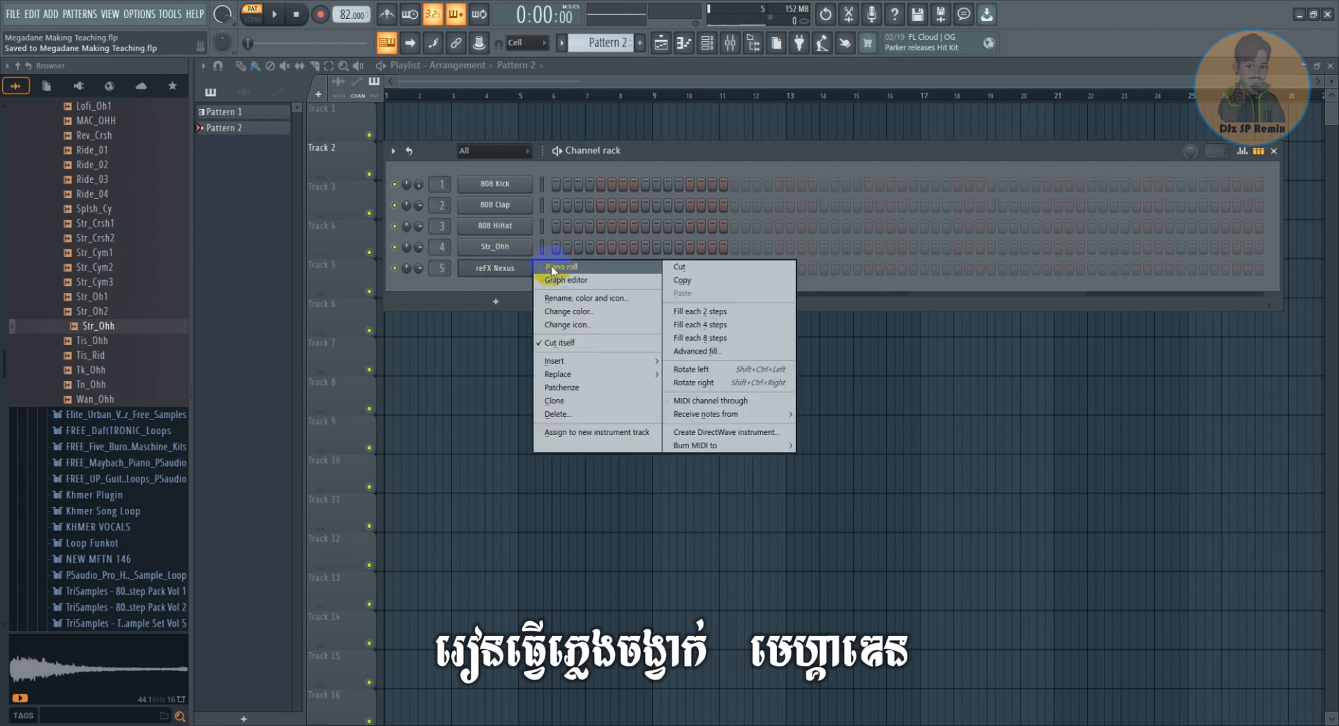
click(552, 269)
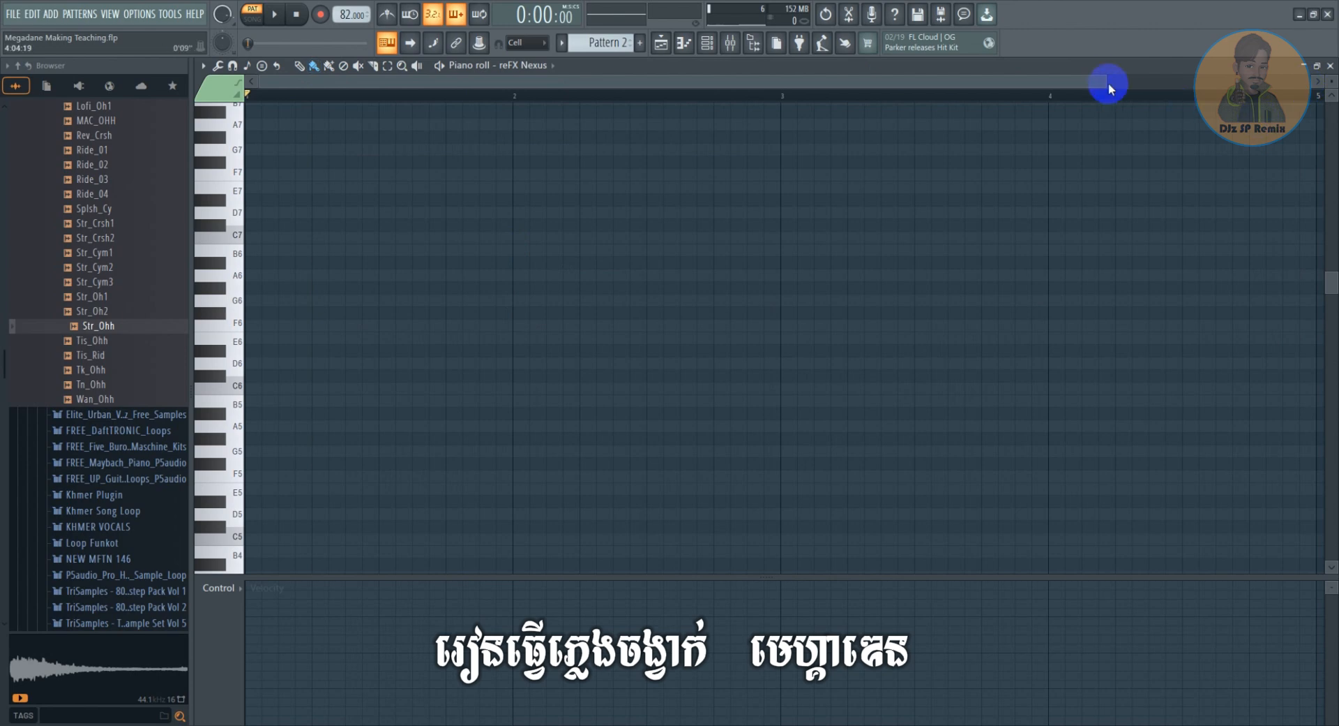
drag(1106, 83, 443, 99)
click(213, 255)
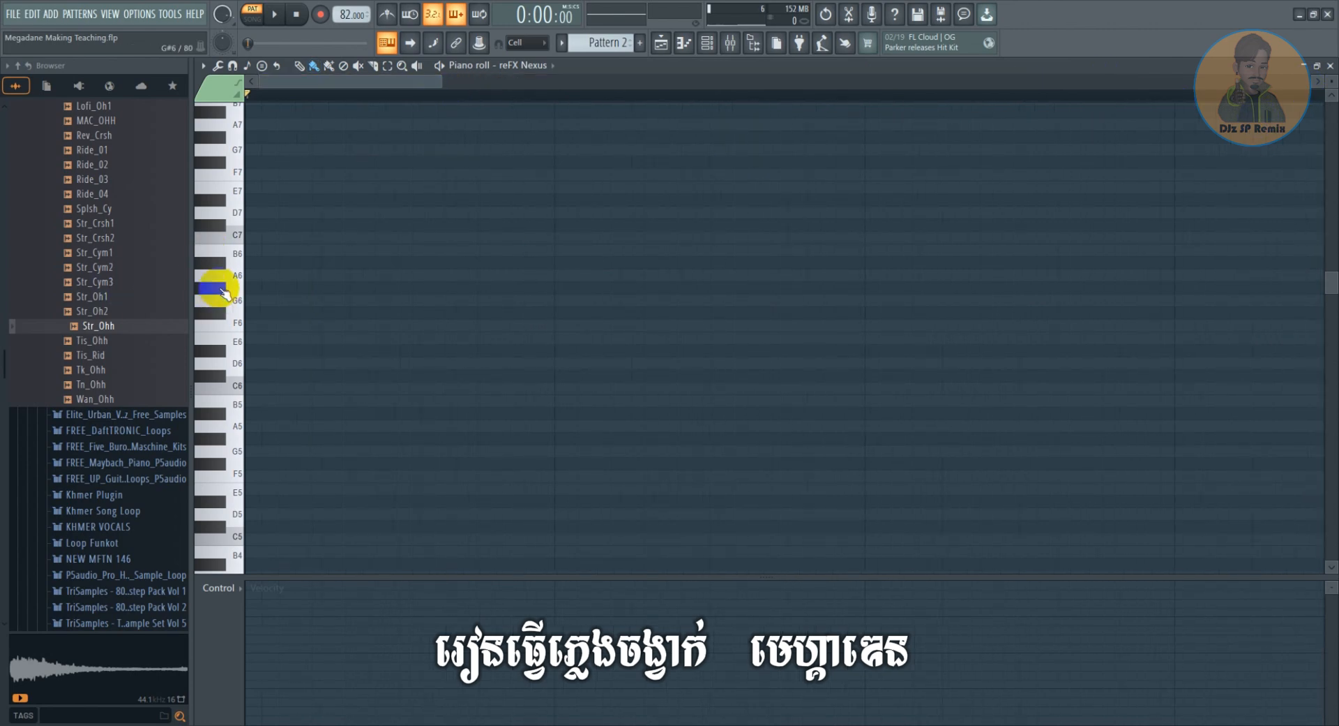
scroll(231, 307, down, 4)
scroll(254, 318, down, 1)
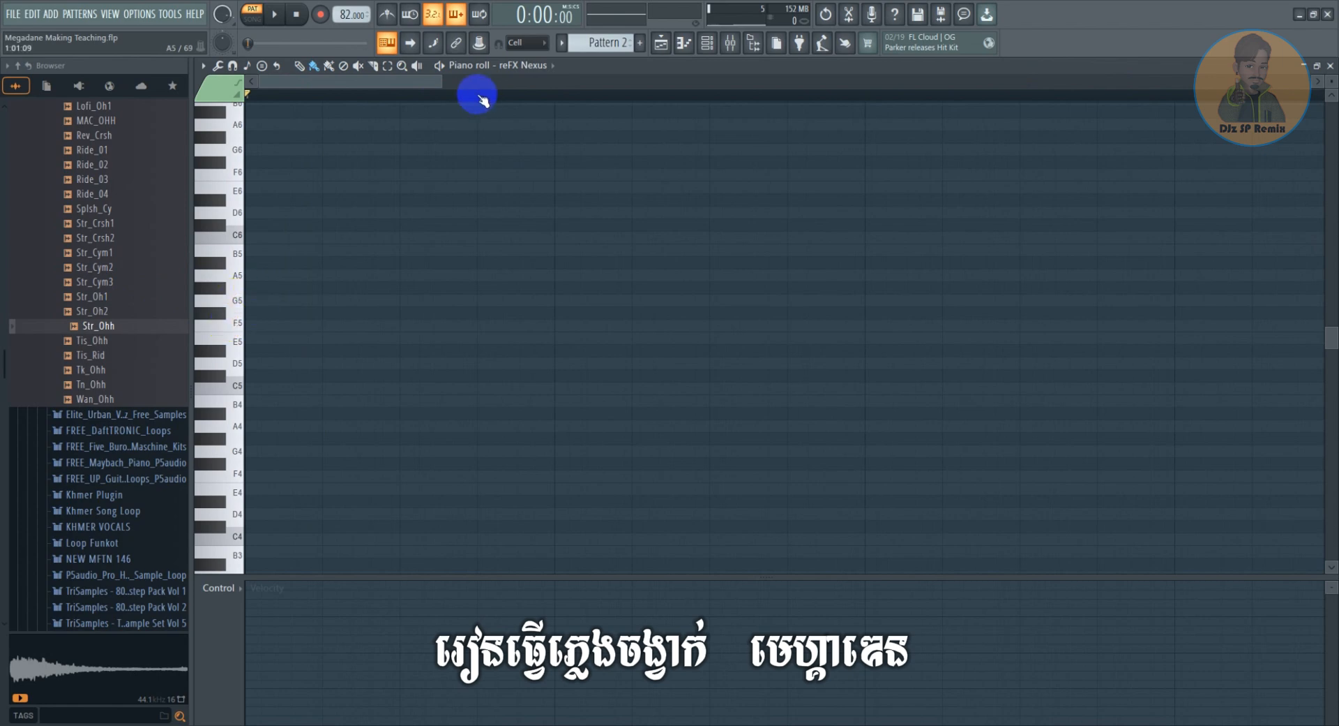
drag(443, 81, 488, 84)
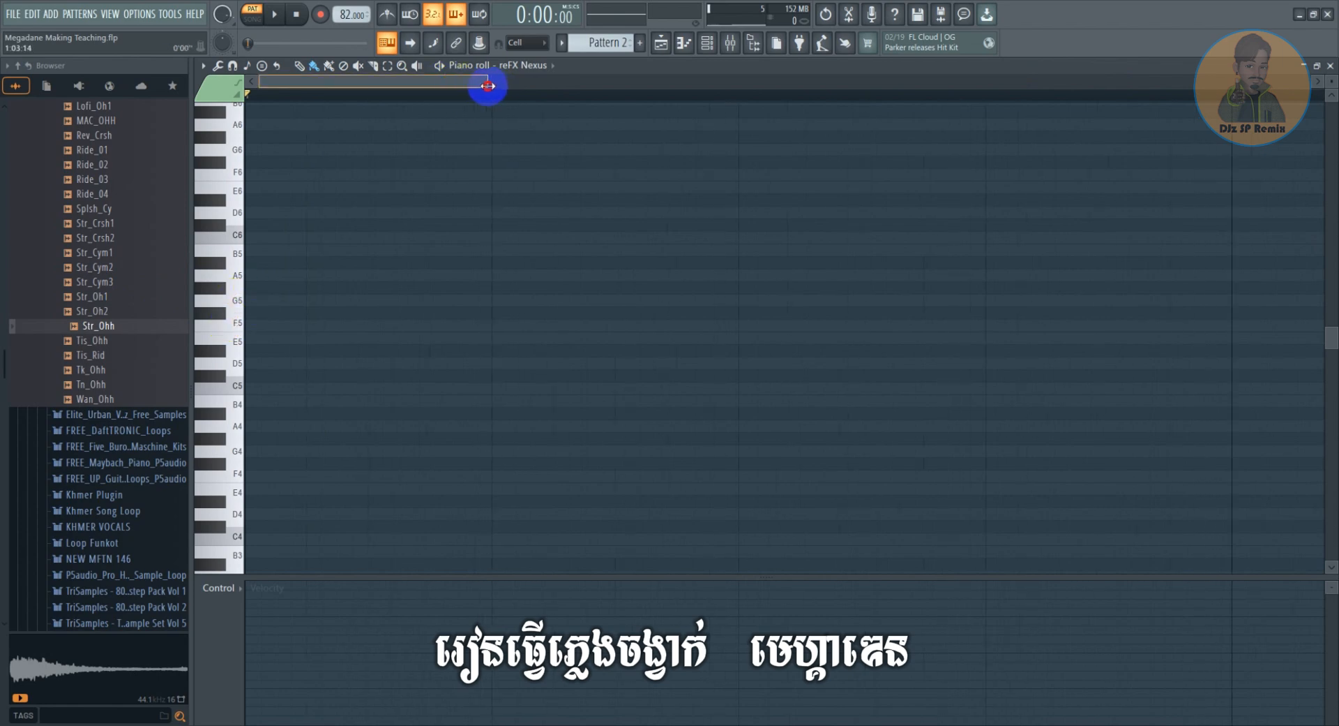
click(247, 301)
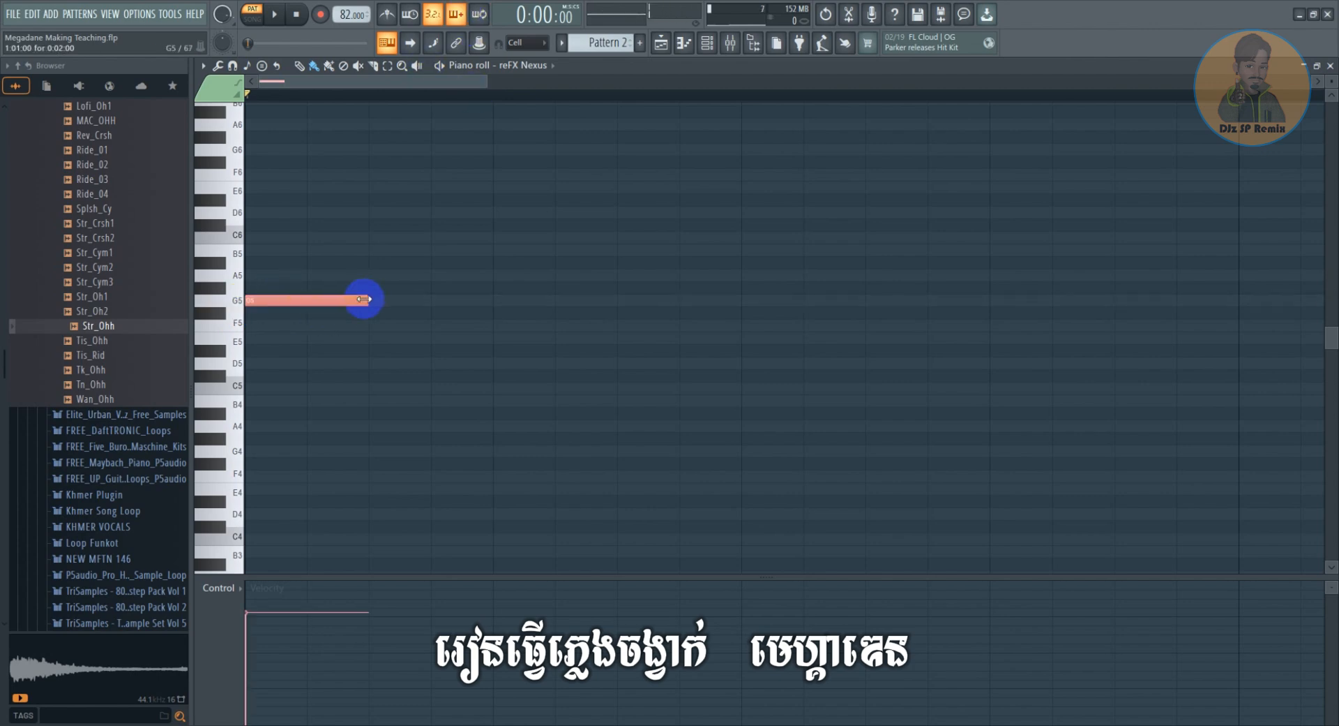
drag(364, 300, 306, 300)
Shorten the G5 note to half a step with the snap at 1/6 step, and return the snap to Cell
drag(489, 83, 287, 90)
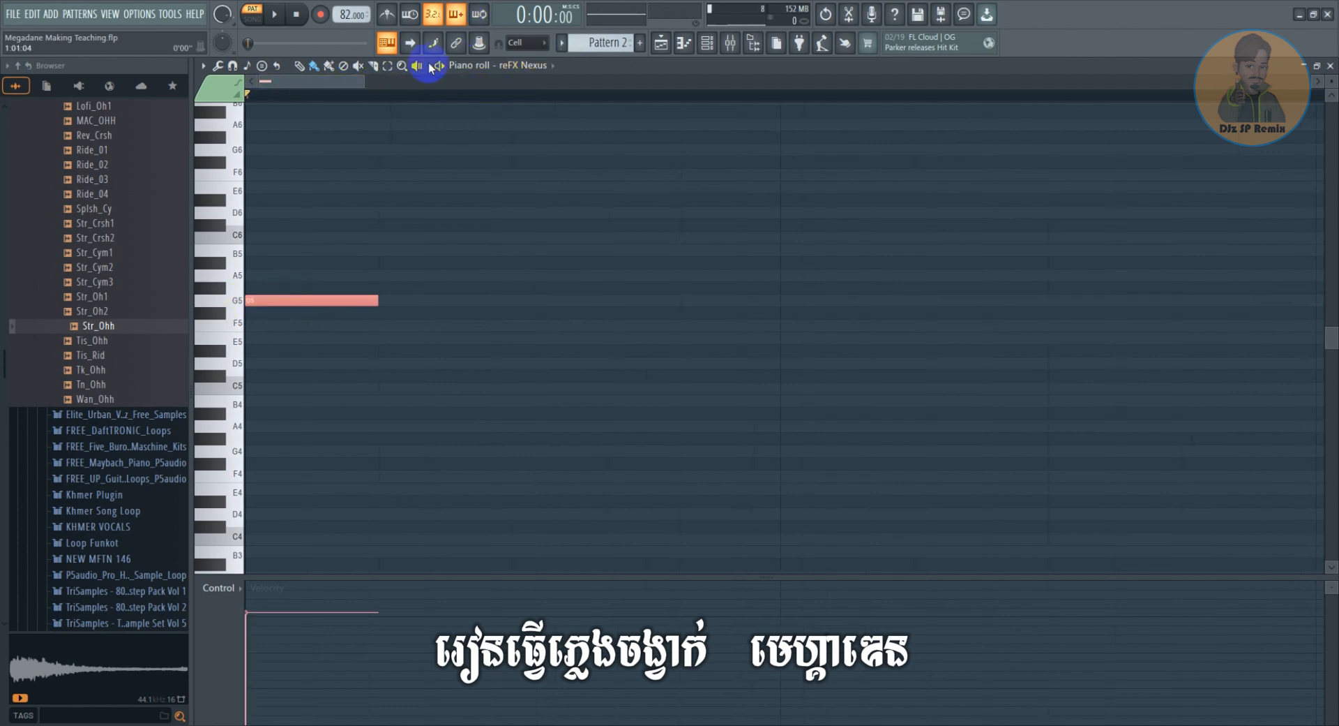
click(520, 46)
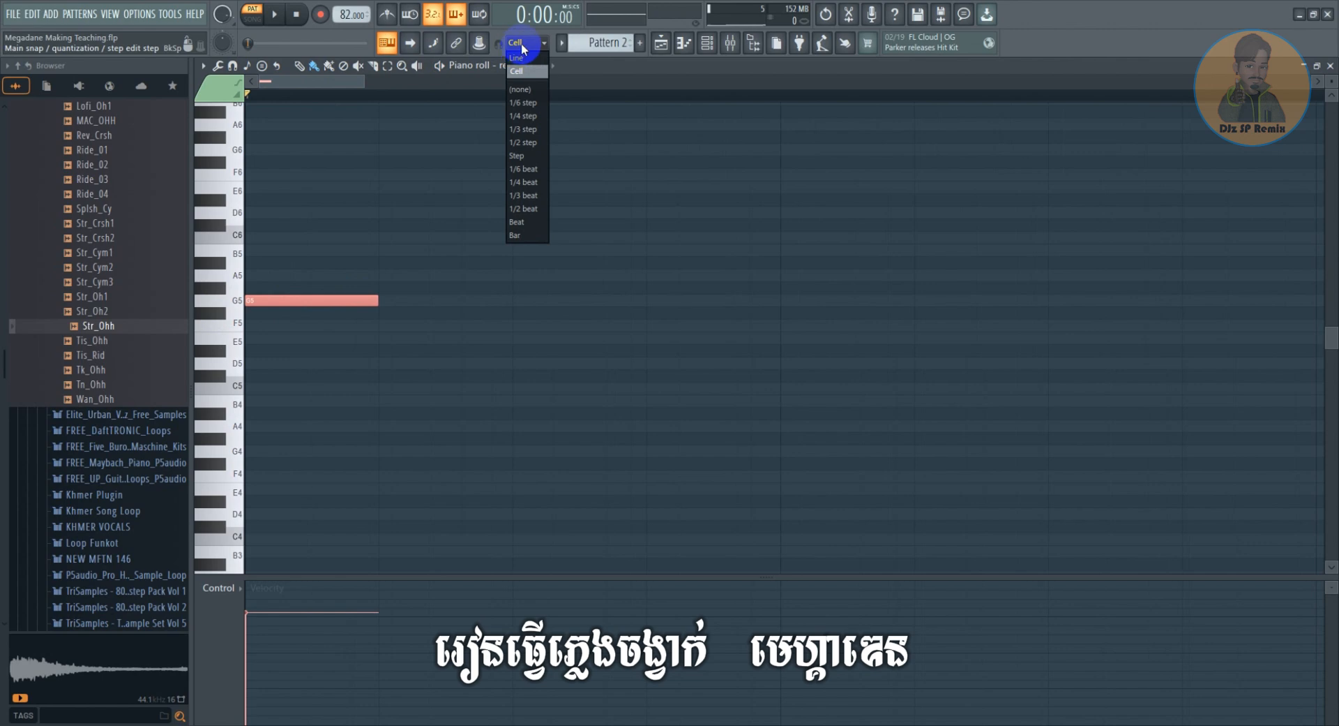
click(531, 104)
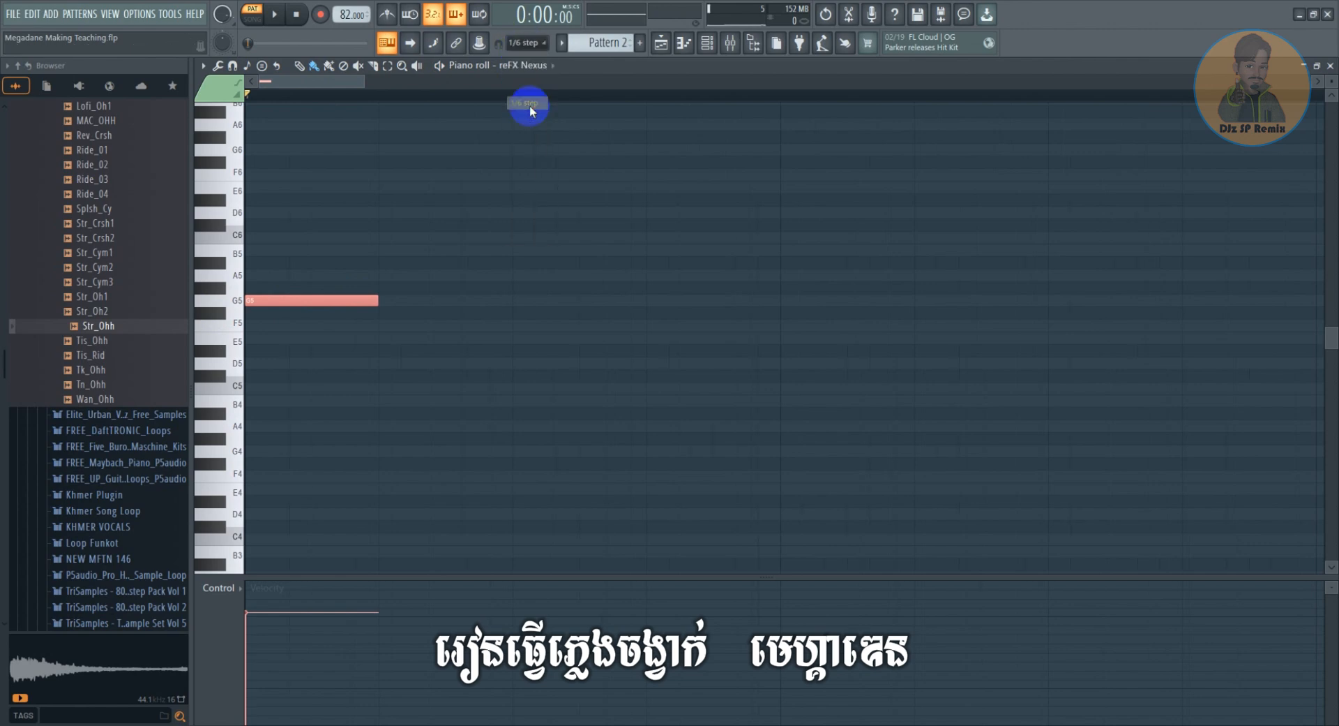
drag(377, 301, 311, 301)
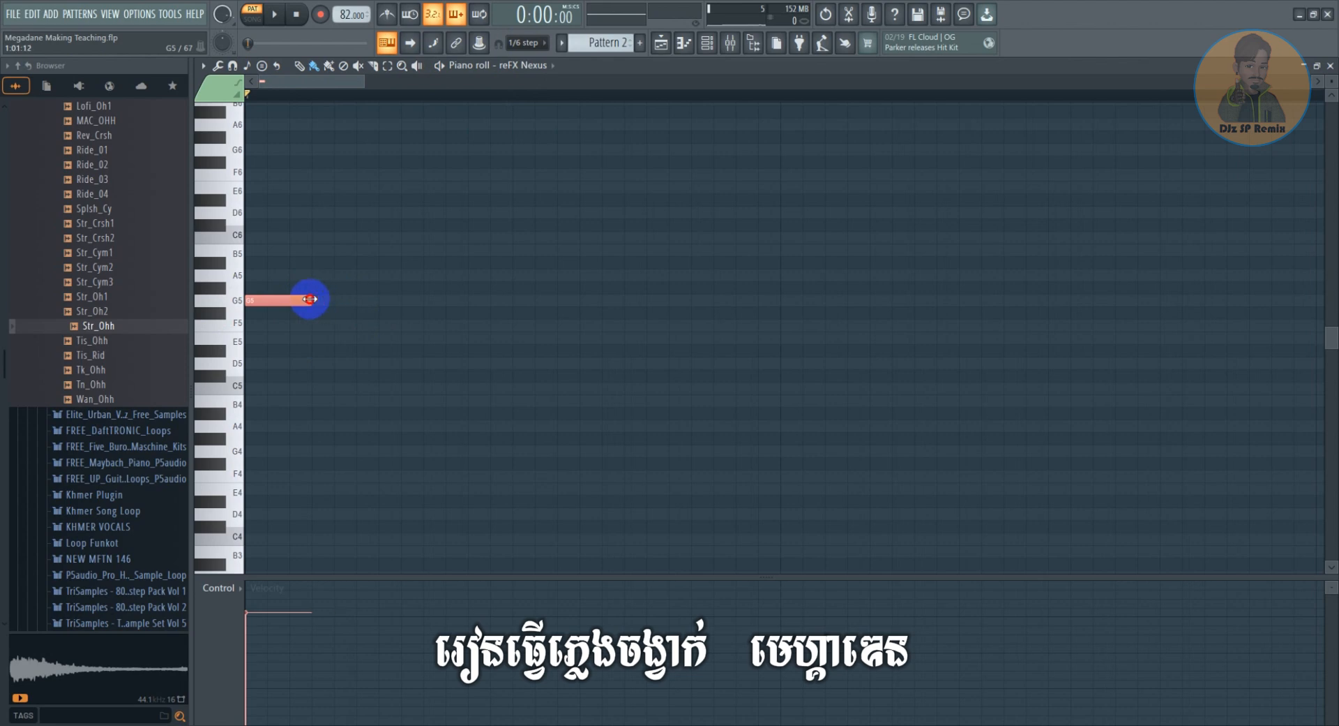
click(525, 42)
click(527, 70)
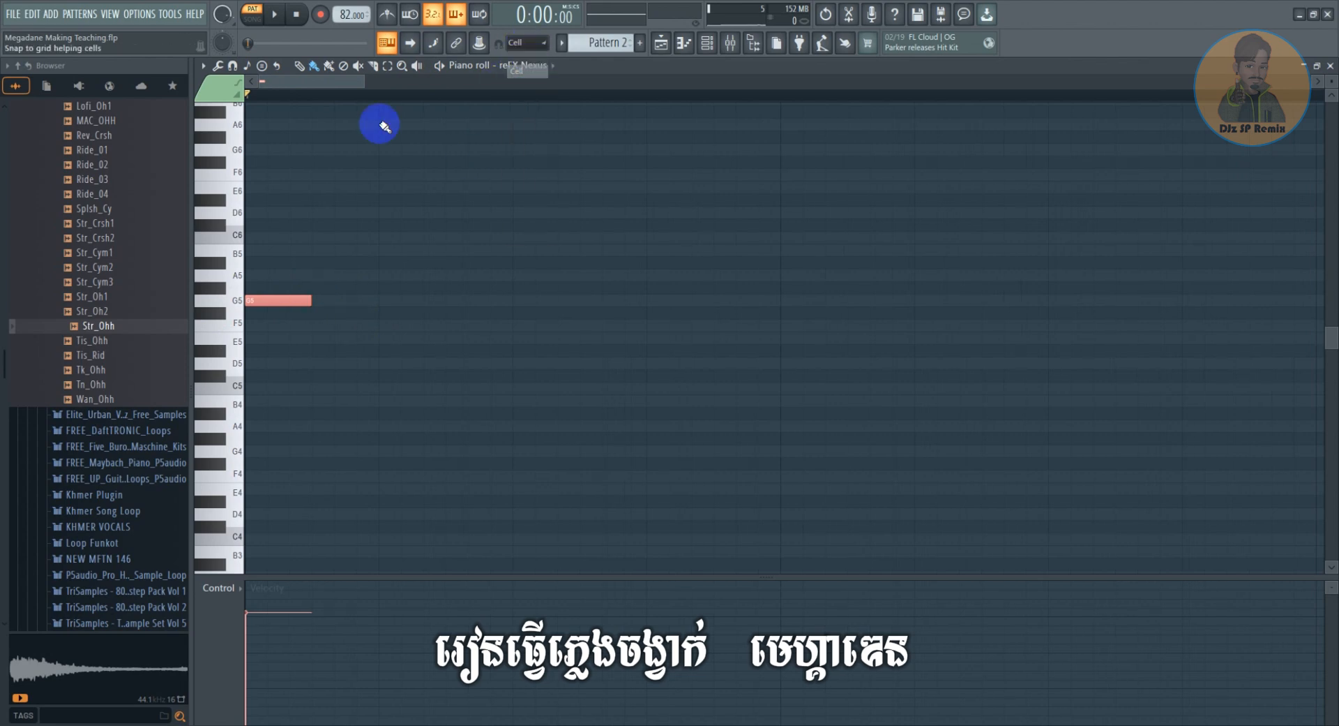
Add a half-step A5 note on step 2 and a two-step C6 note on step 3, removing the surplus C6 note
drag(396, 100, 324, 91)
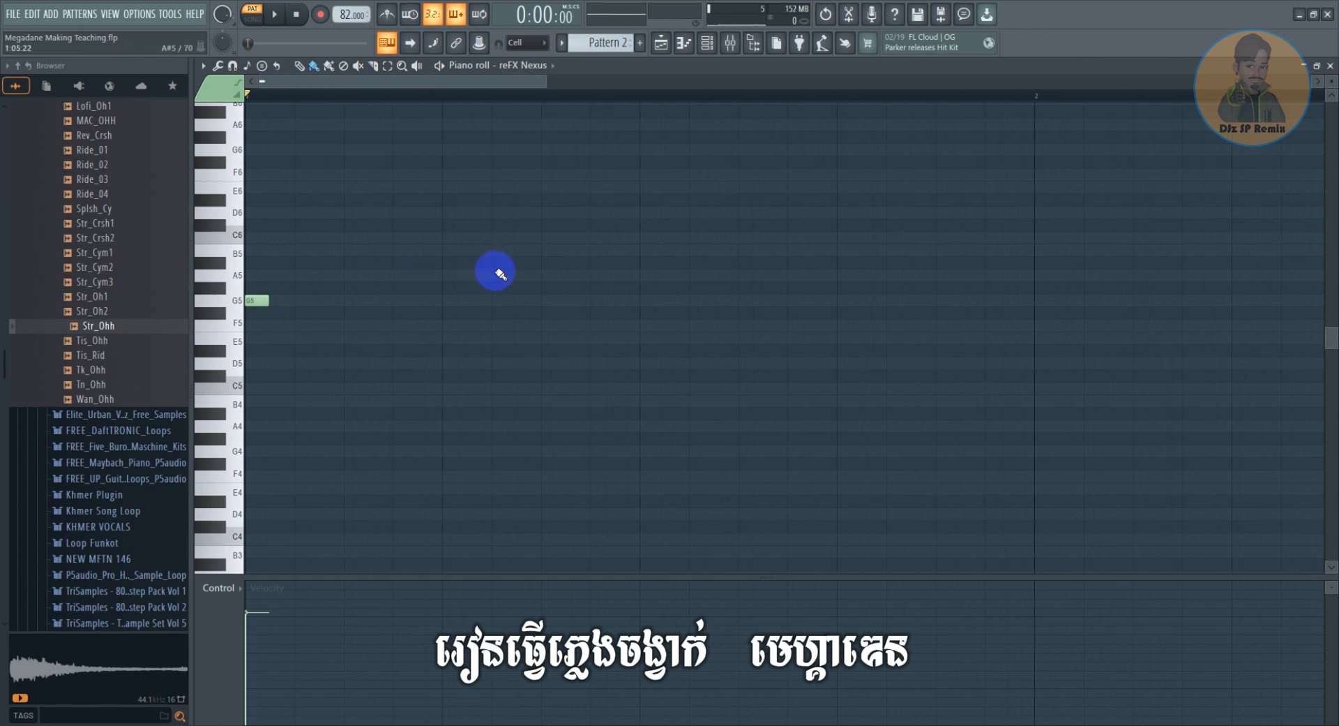
scroll(377, 253, down, 1)
scroll(369, 255, up, 1)
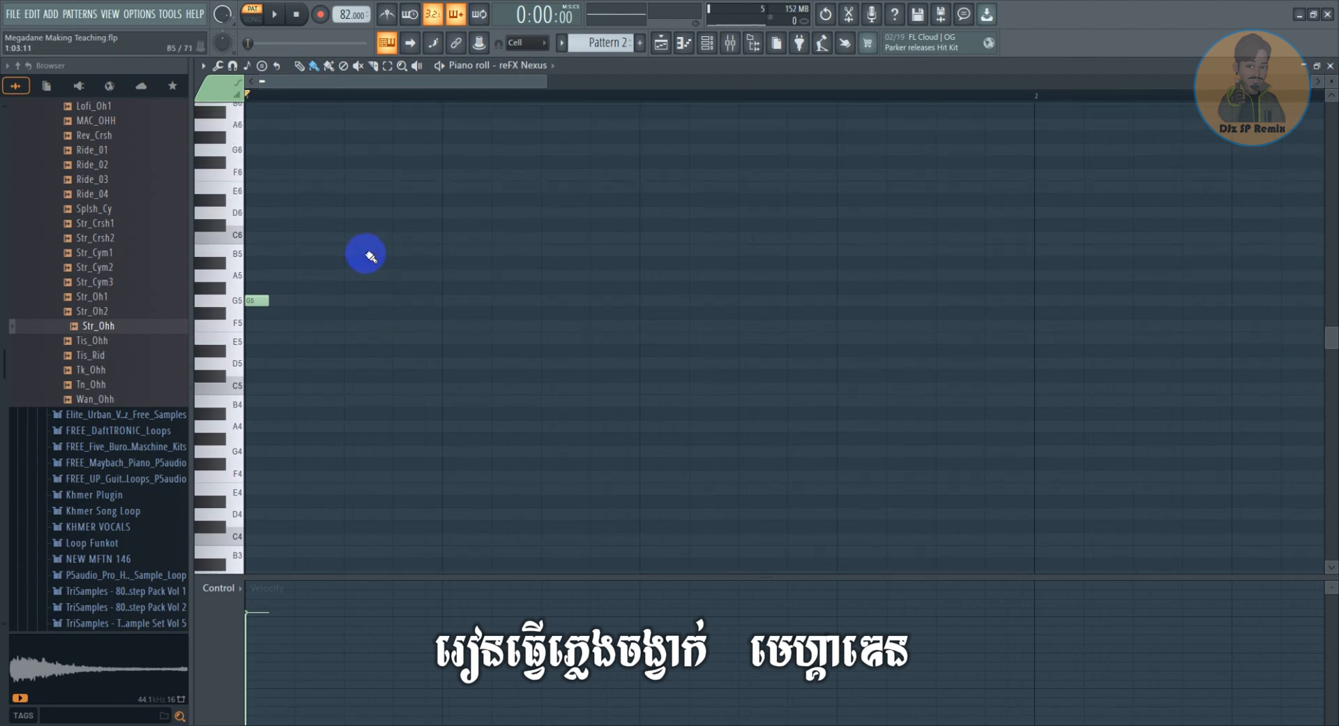
click(252, 301)
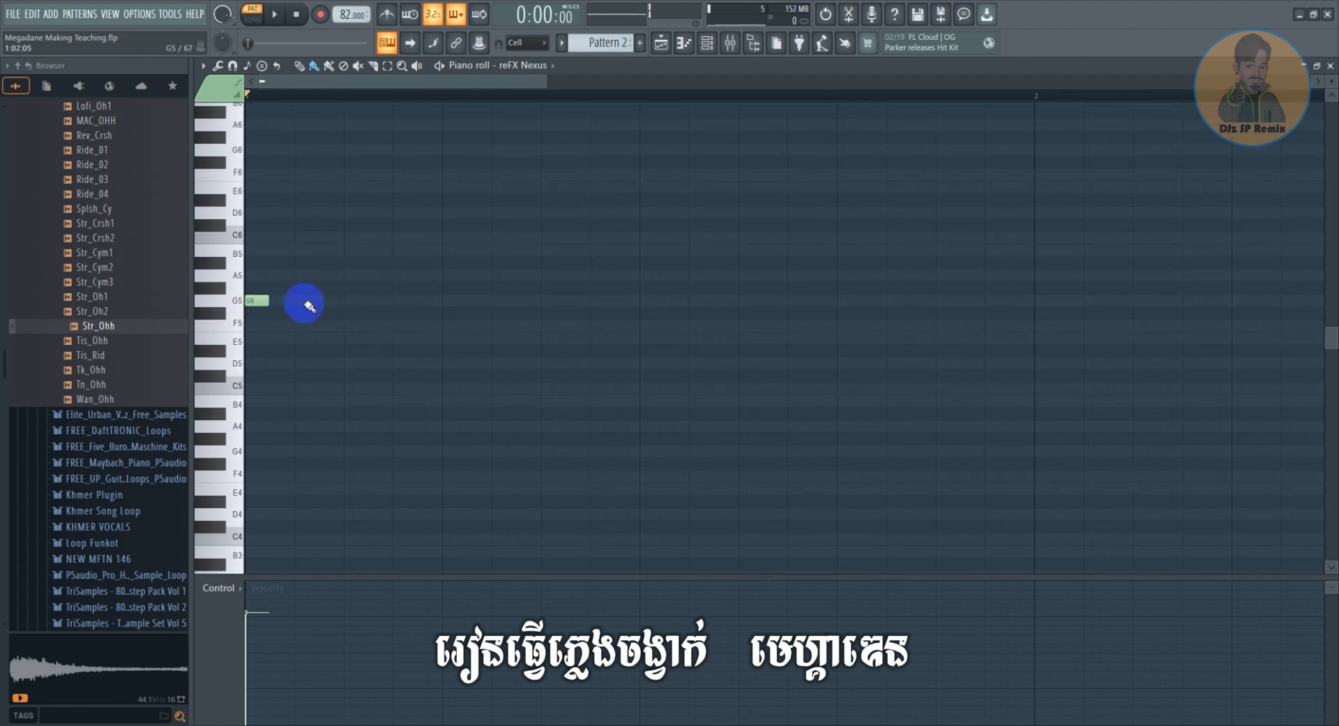
click(235, 300)
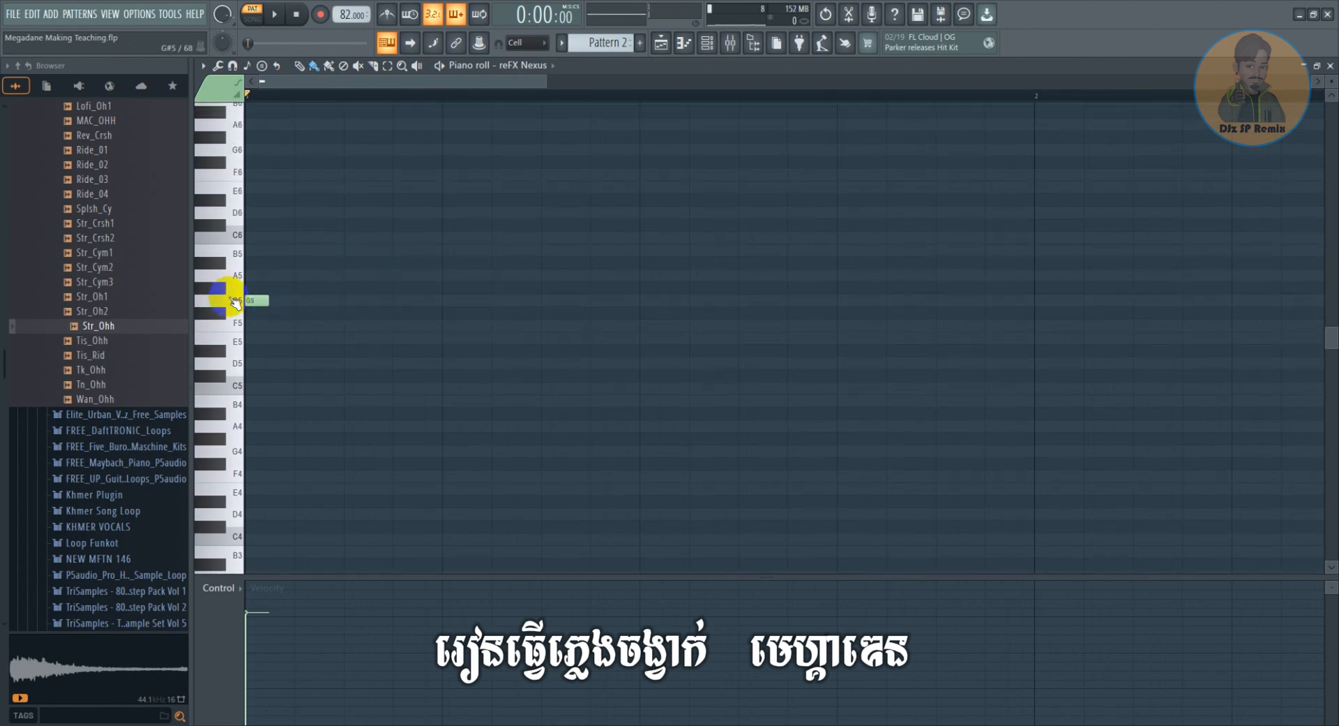
click(302, 275)
click(239, 237)
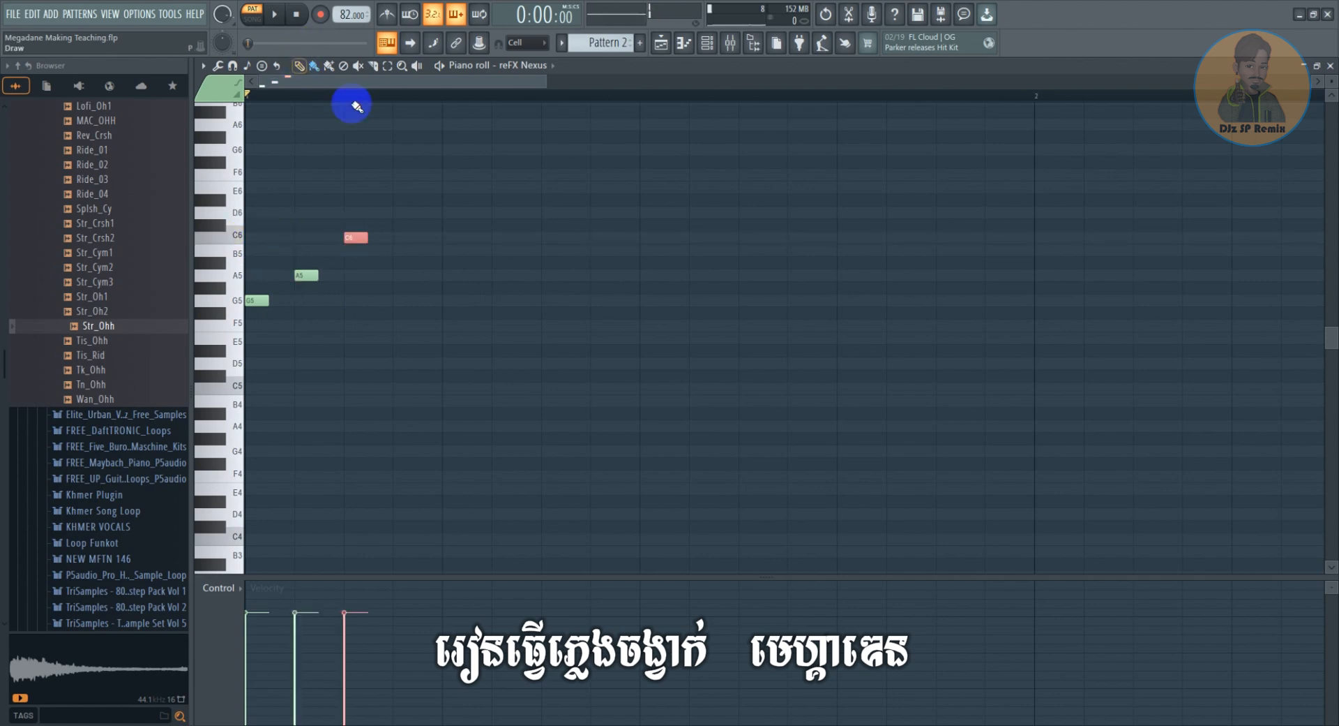
mouse_move(362, 235)
mouse_down()
mouse_move(466, 237)
mouse_move(466, 272)
mouse_up()
click(300, 65)
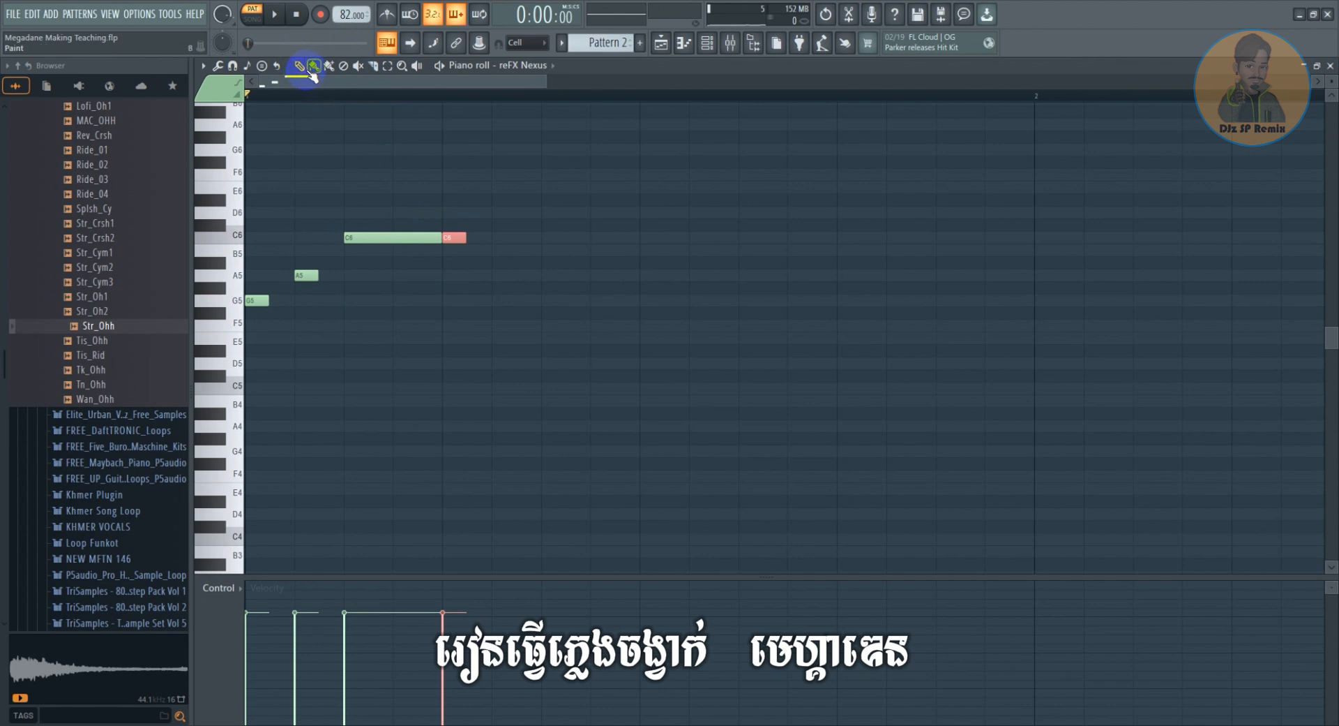
right_click(449, 239)
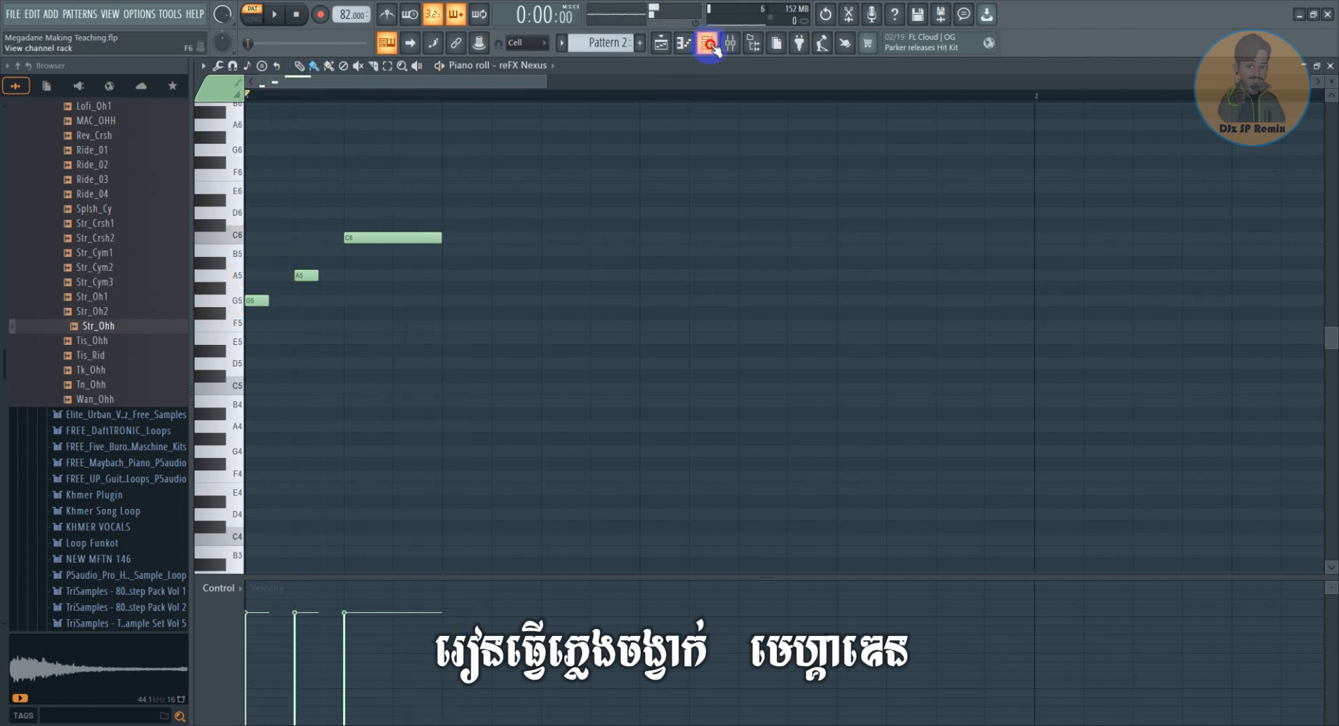
Play back the pattern to check how the first three melody notes sound
click(707, 43)
click(432, 88)
key(space)
scroll(377, 103, down, 2)
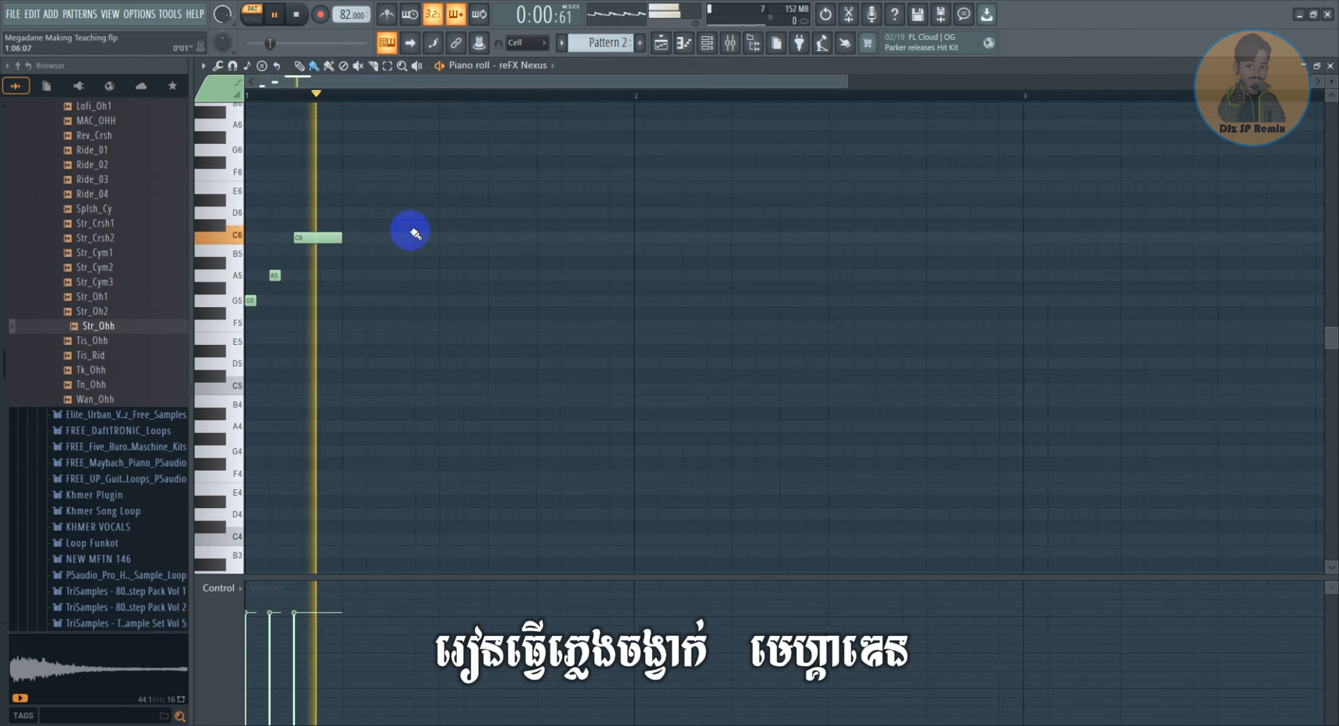
key(space)
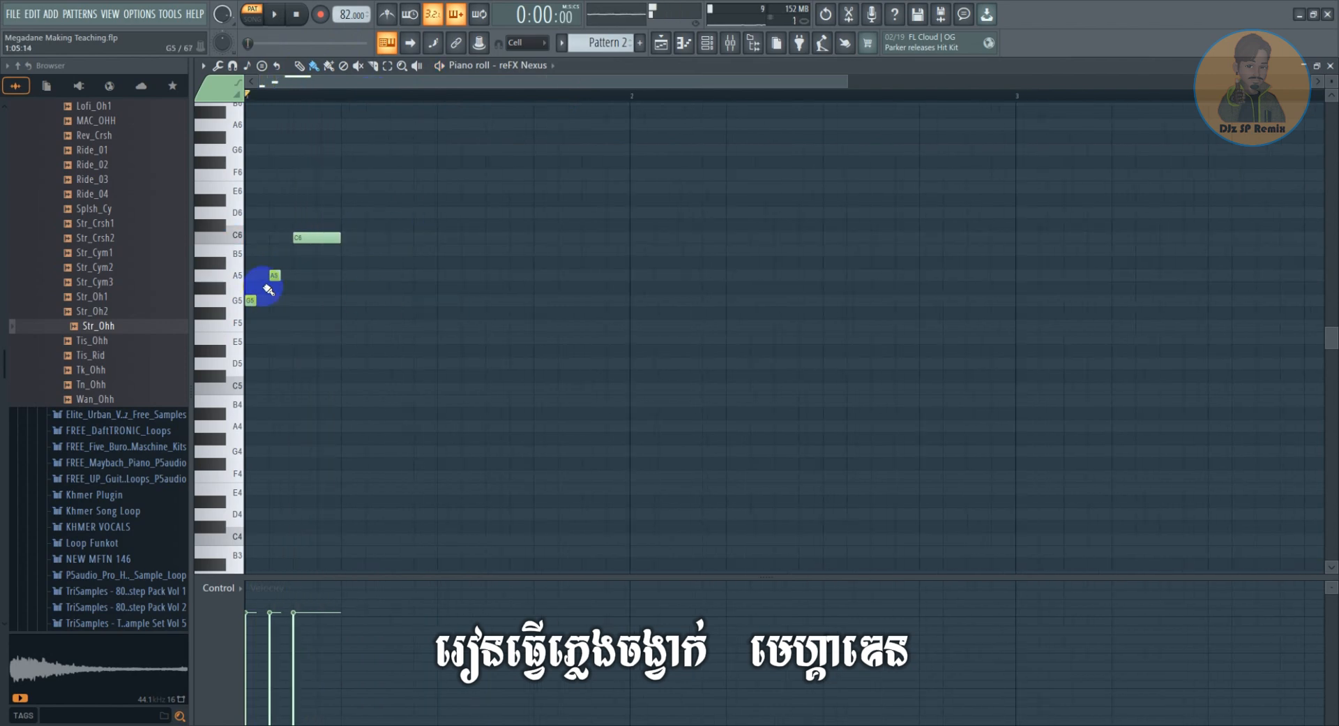
key(space)
key(space)
Extend the melody with half-step C6 notes on steps 5 and 6, a two-step C6 on step 7 and a two-step D6 on step 9
click(354, 237)
key(space)
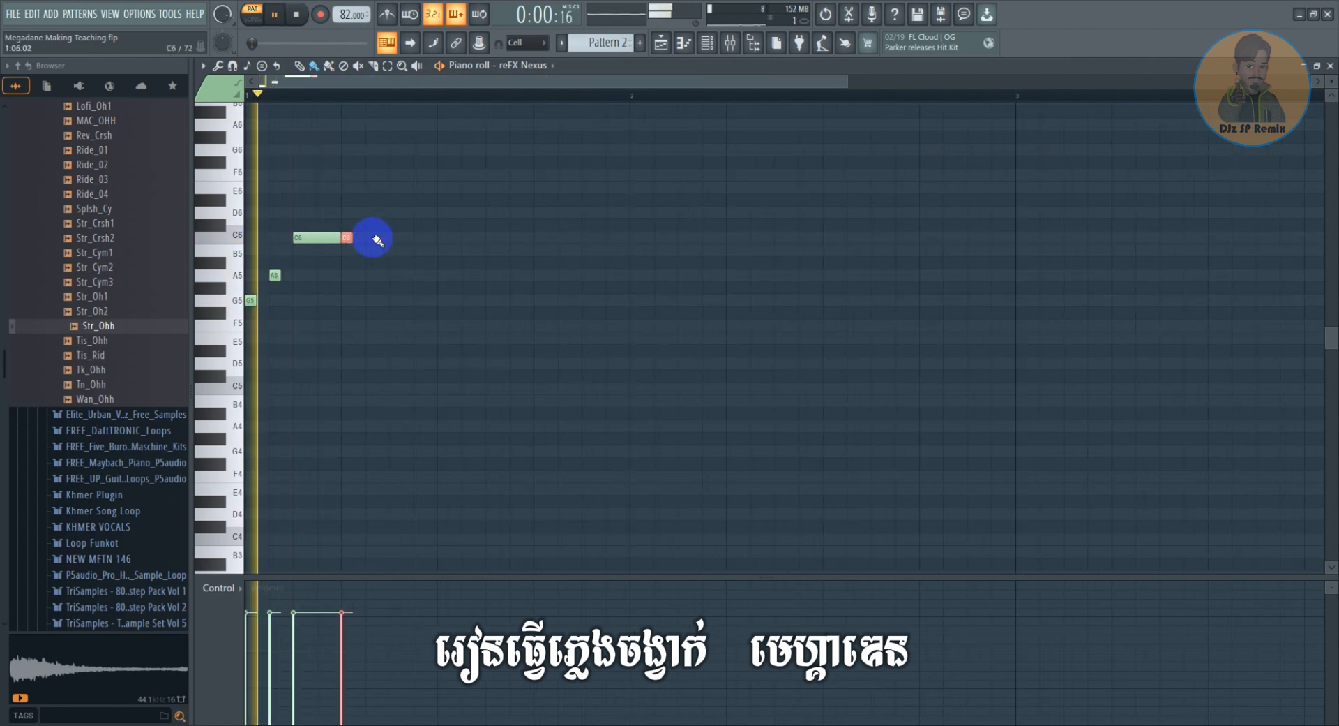
click(377, 238)
key(space)
click(391, 238)
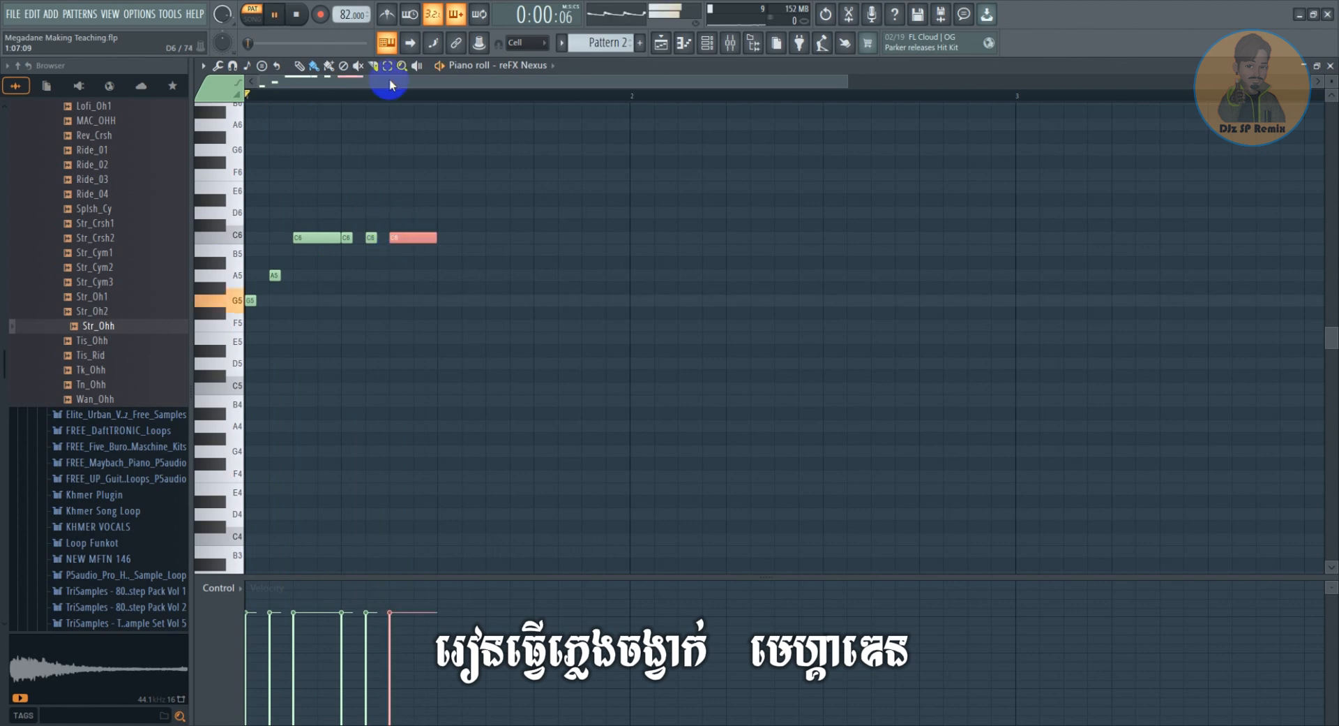
key(space)
key(space)
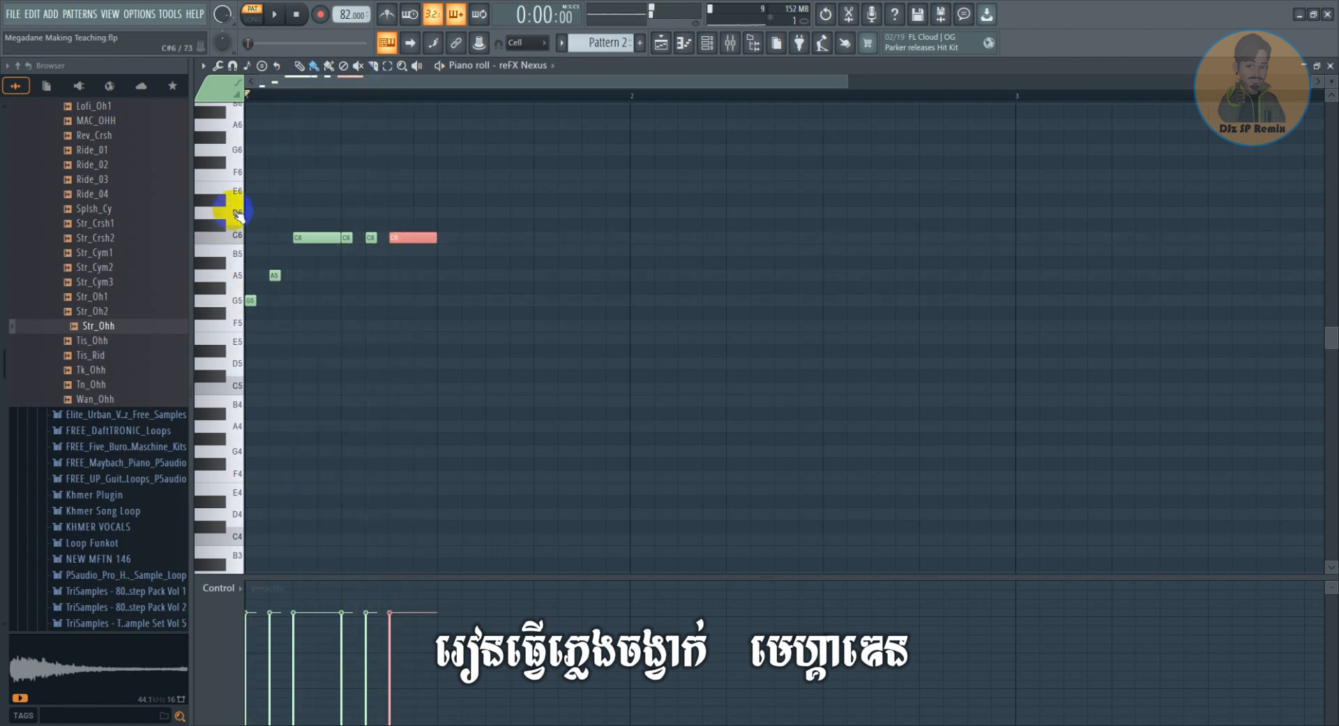
click(452, 213)
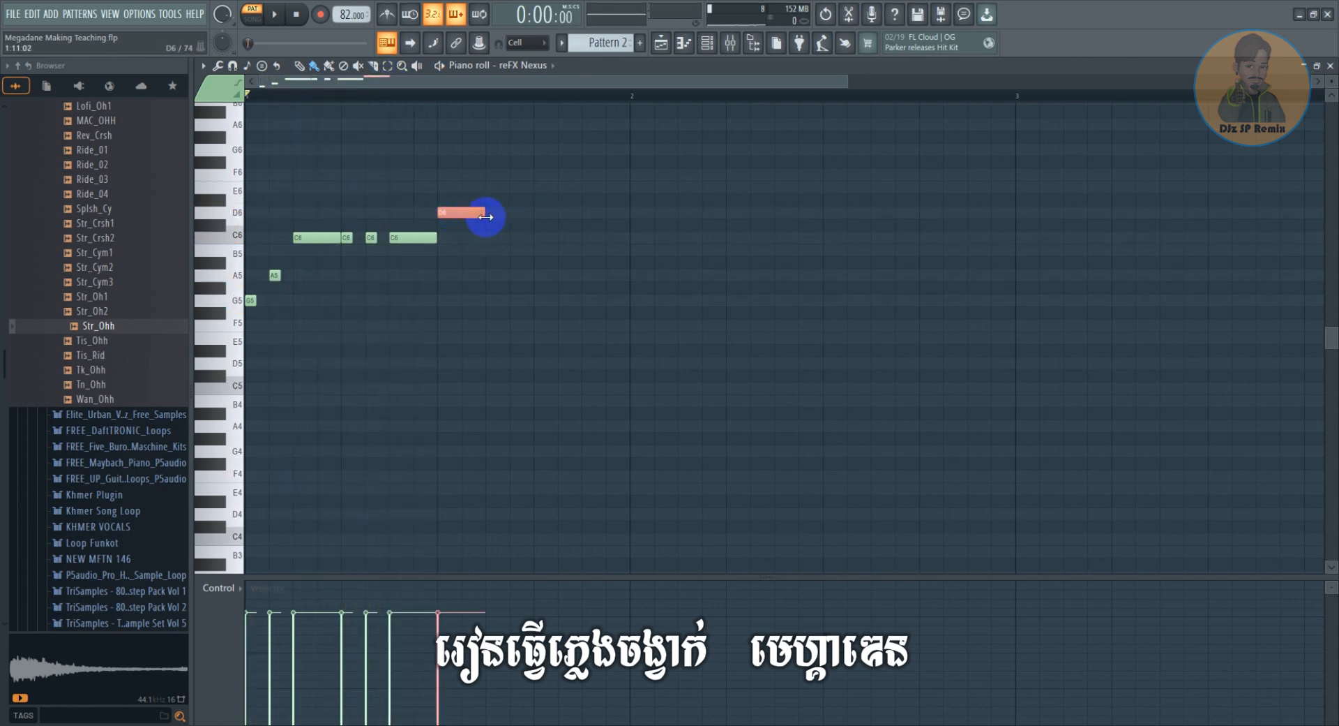
Shorten the D6 note to one step and add a two-step E6 note on step 11 of bar 1
drag(481, 215, 463, 213)
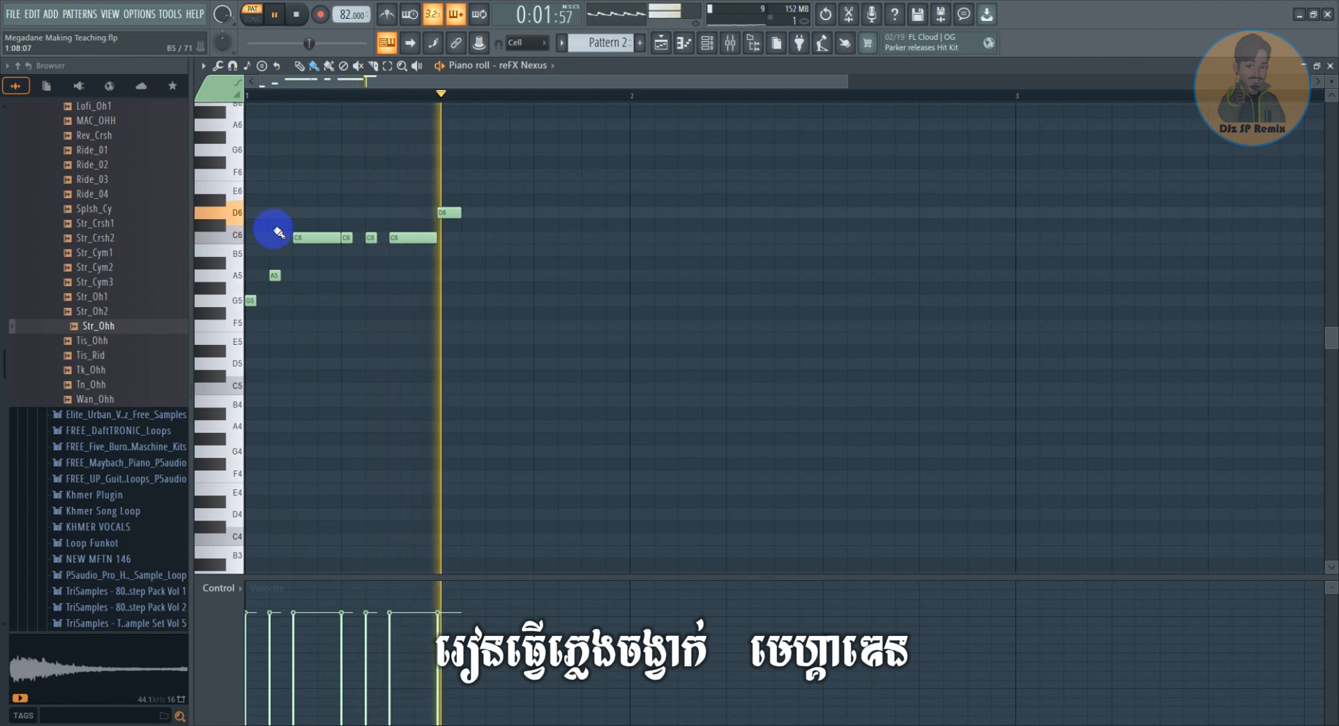
key(space)
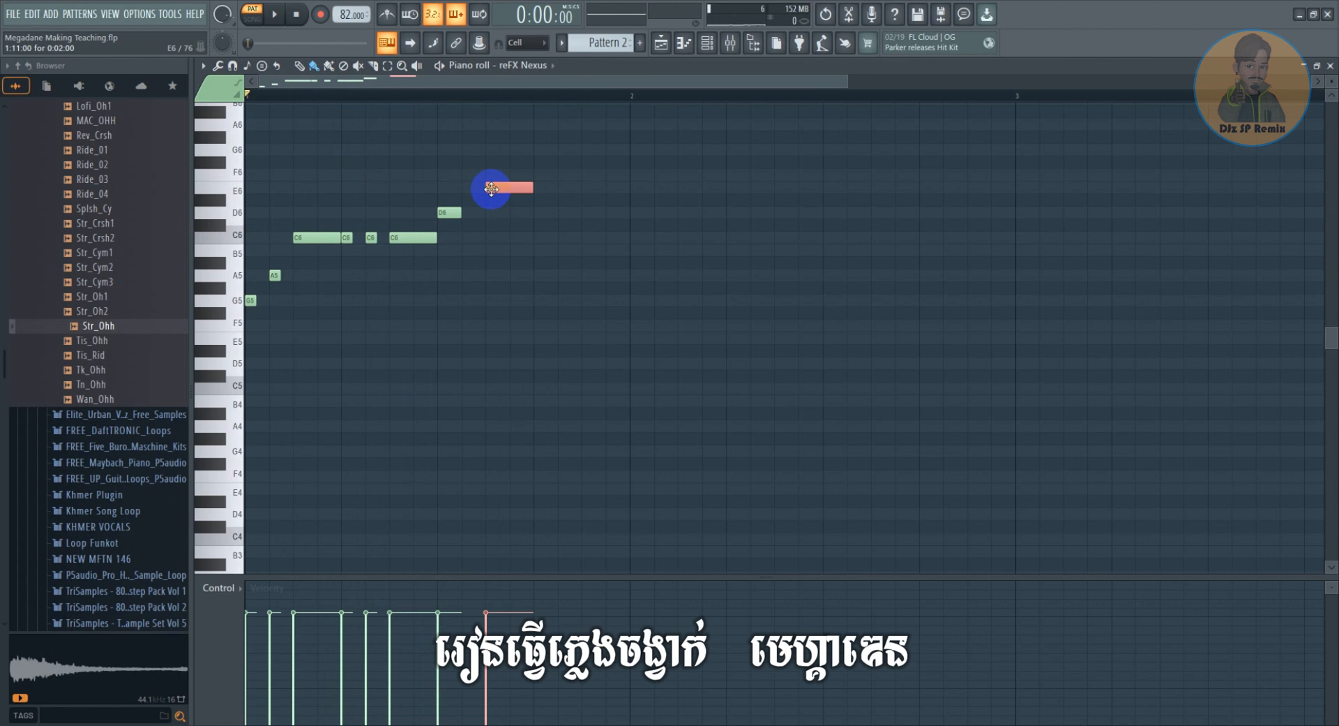
scroll(460, 100, down, 2)
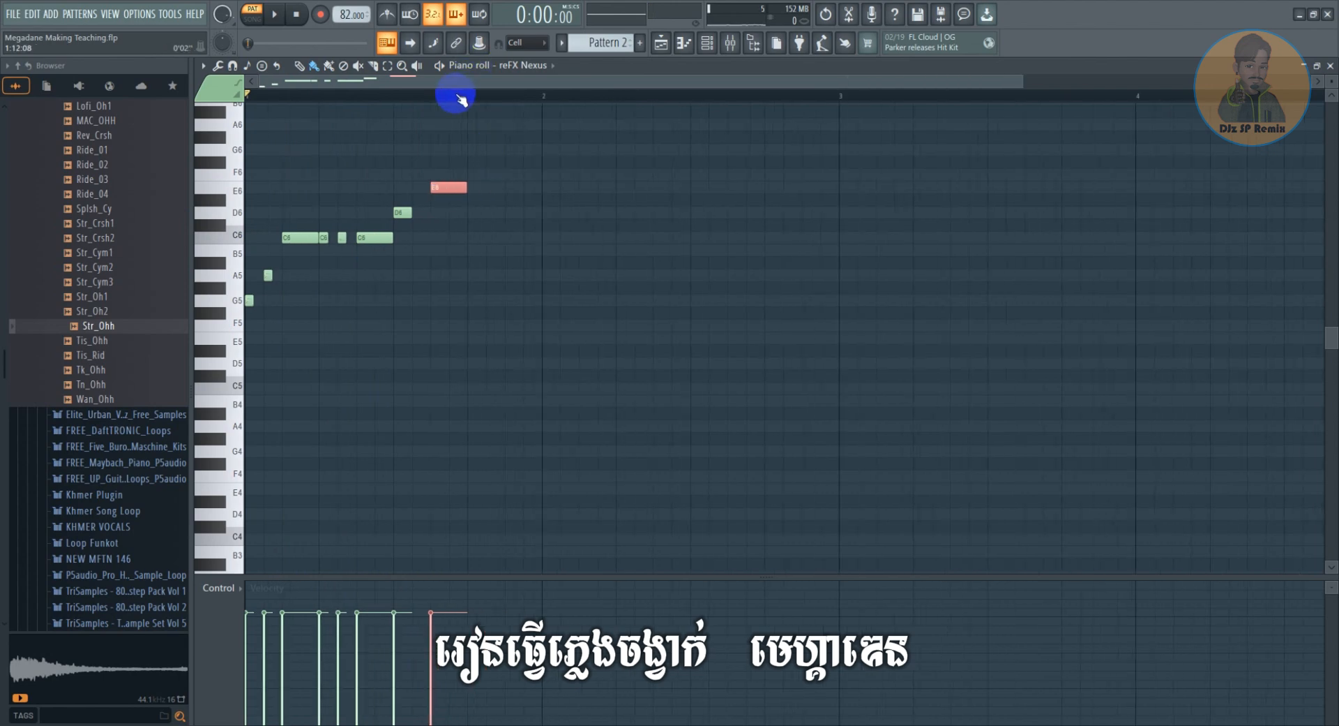
key(space)
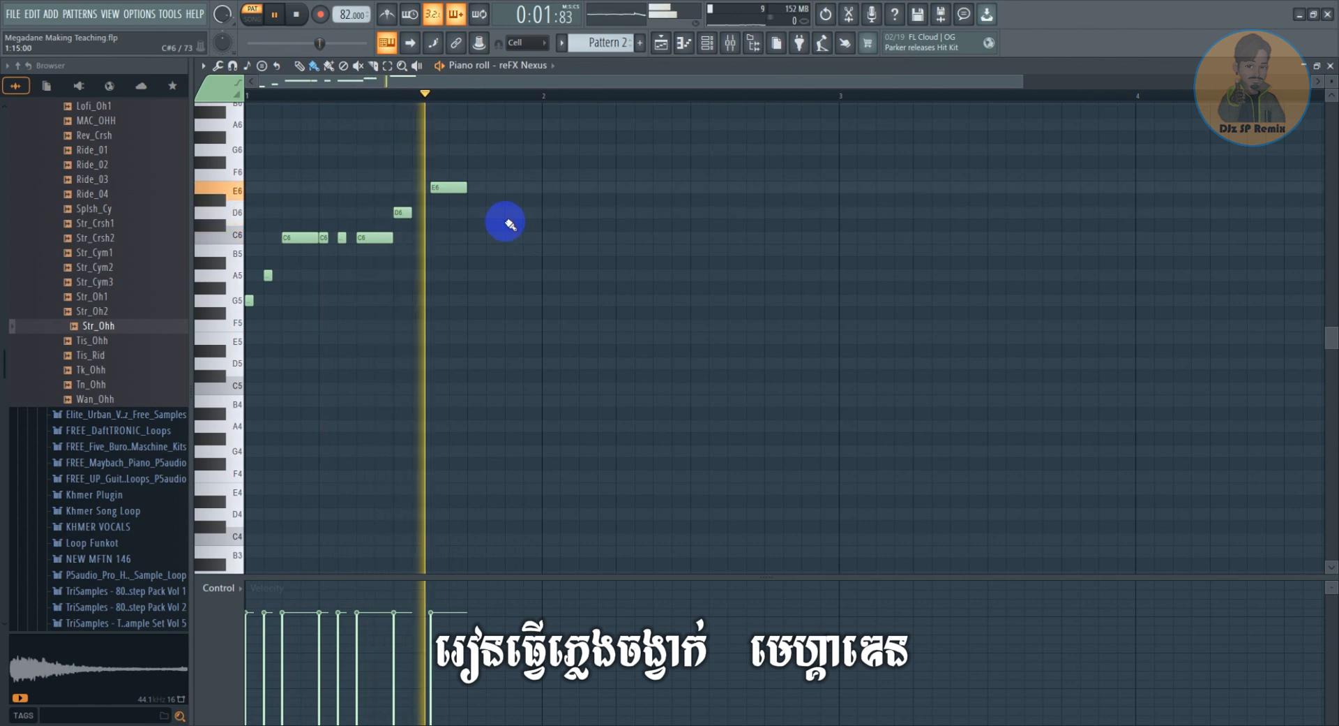
key(space)
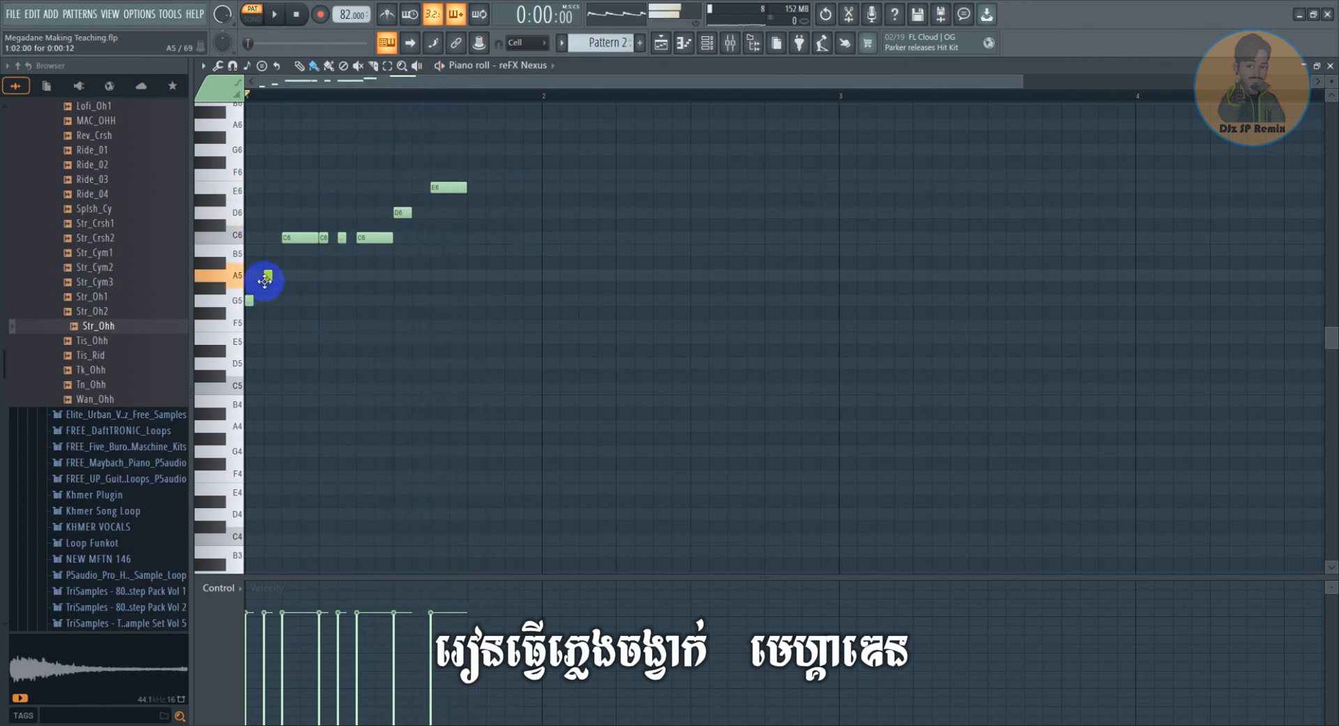
Start bar 2 of the melody with a half-step E6 note on step 1 and a half-step G6 note on step 2
key(space)
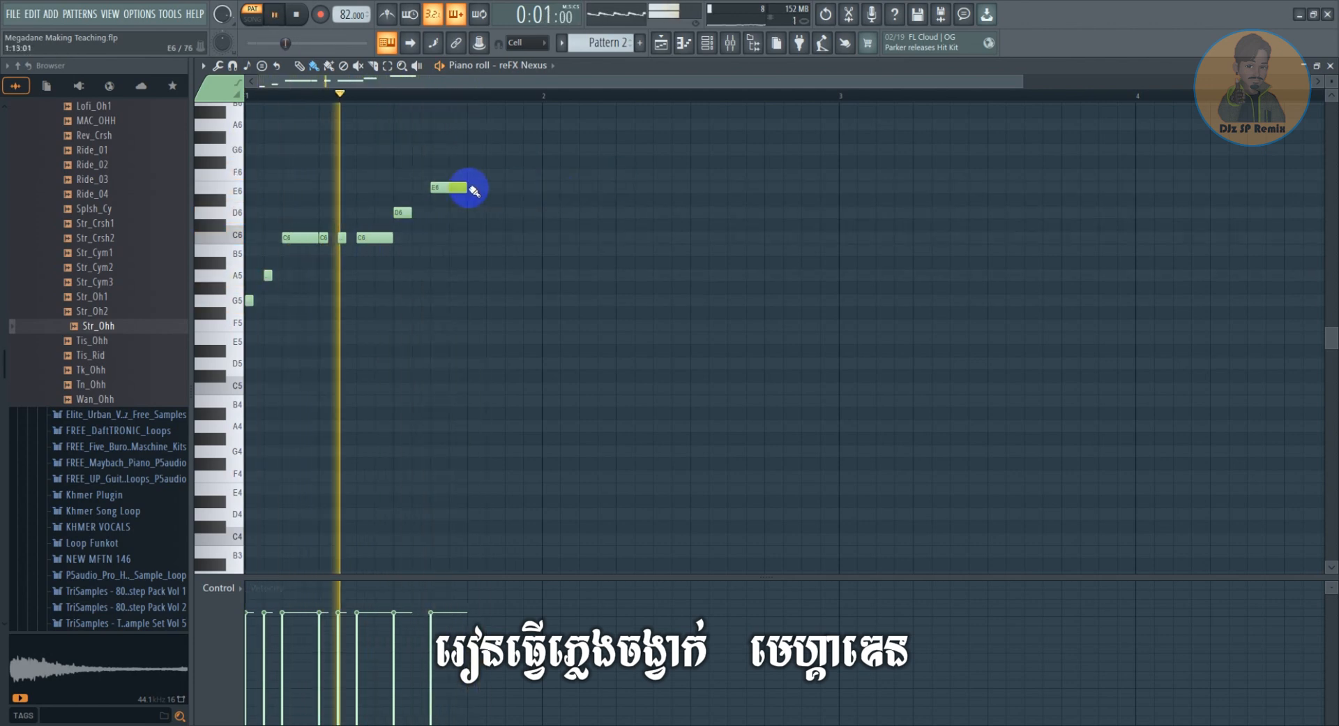
click(549, 188)
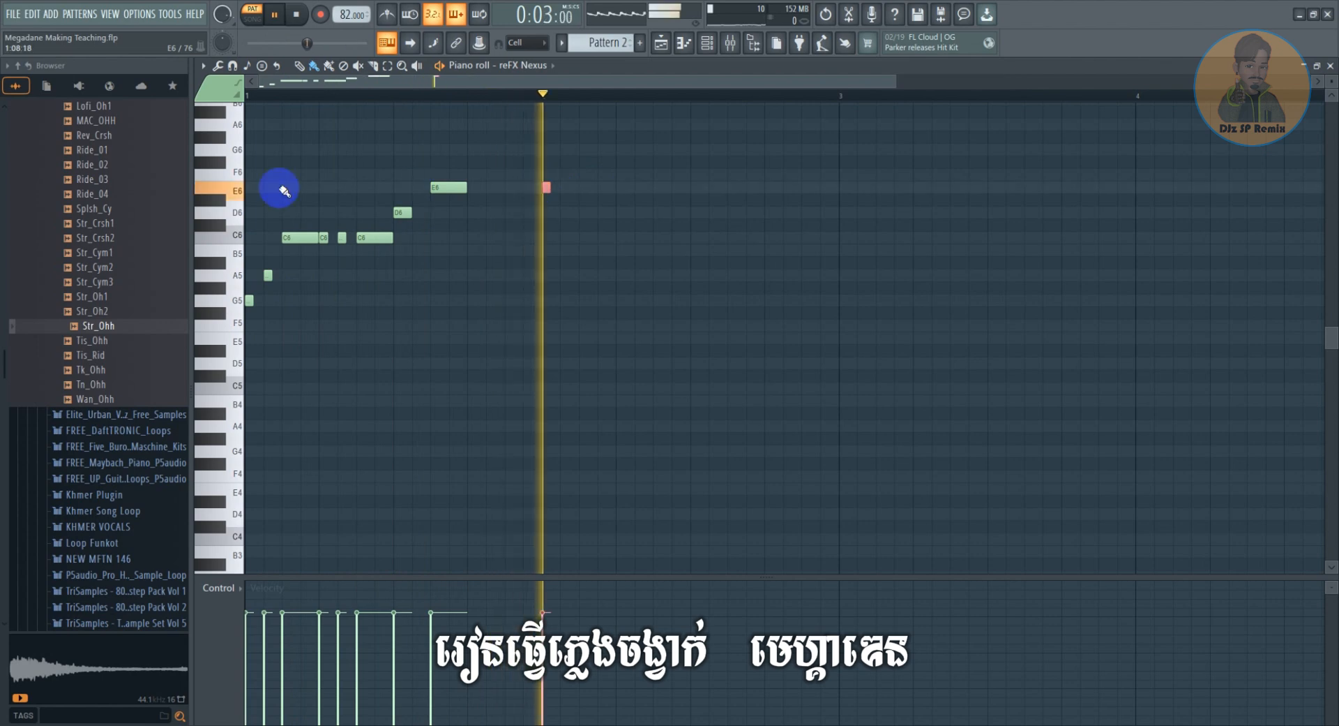
key(space)
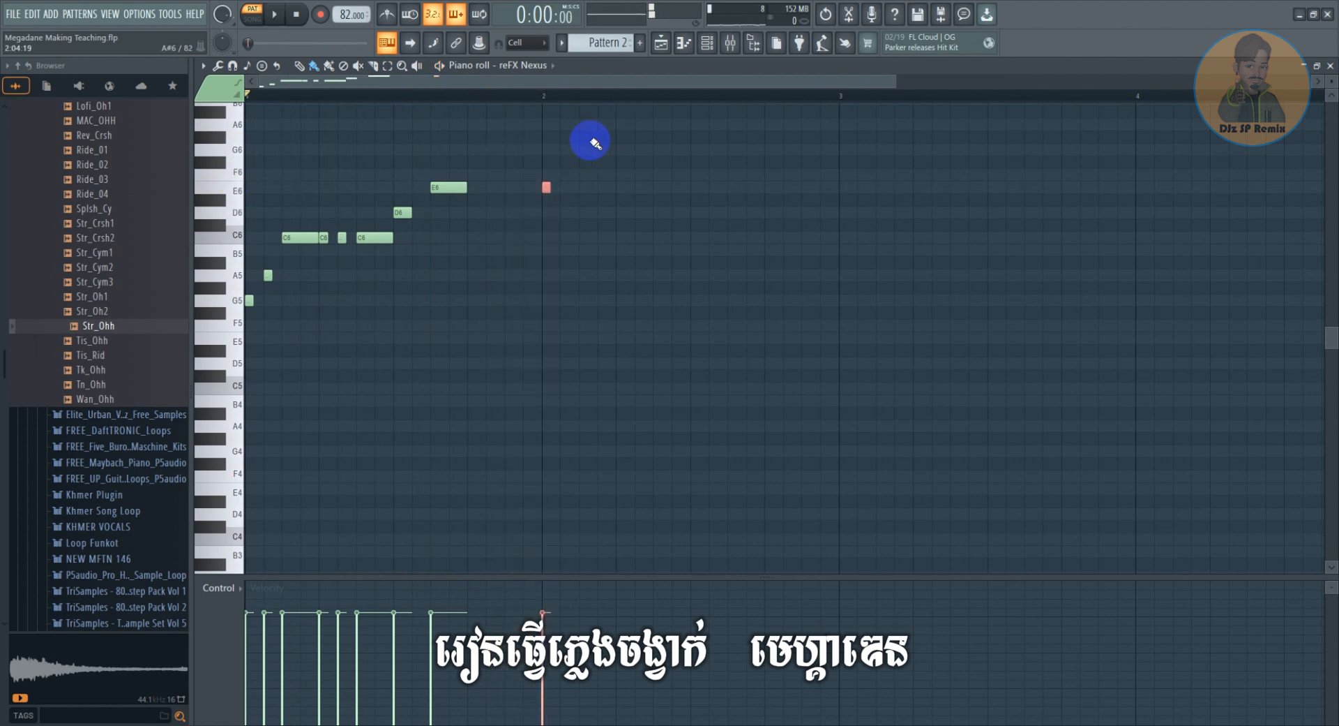
scroll(574, 172, up, 2)
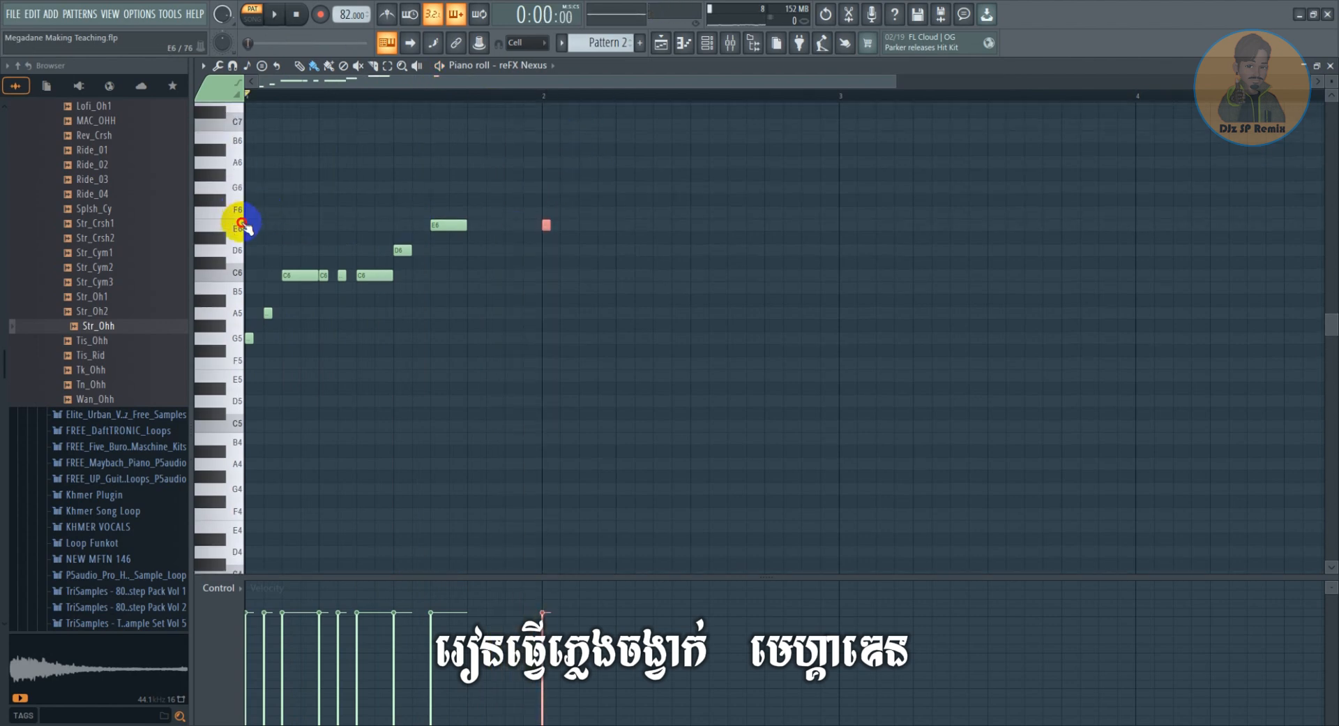
click(566, 225)
click(237, 194)
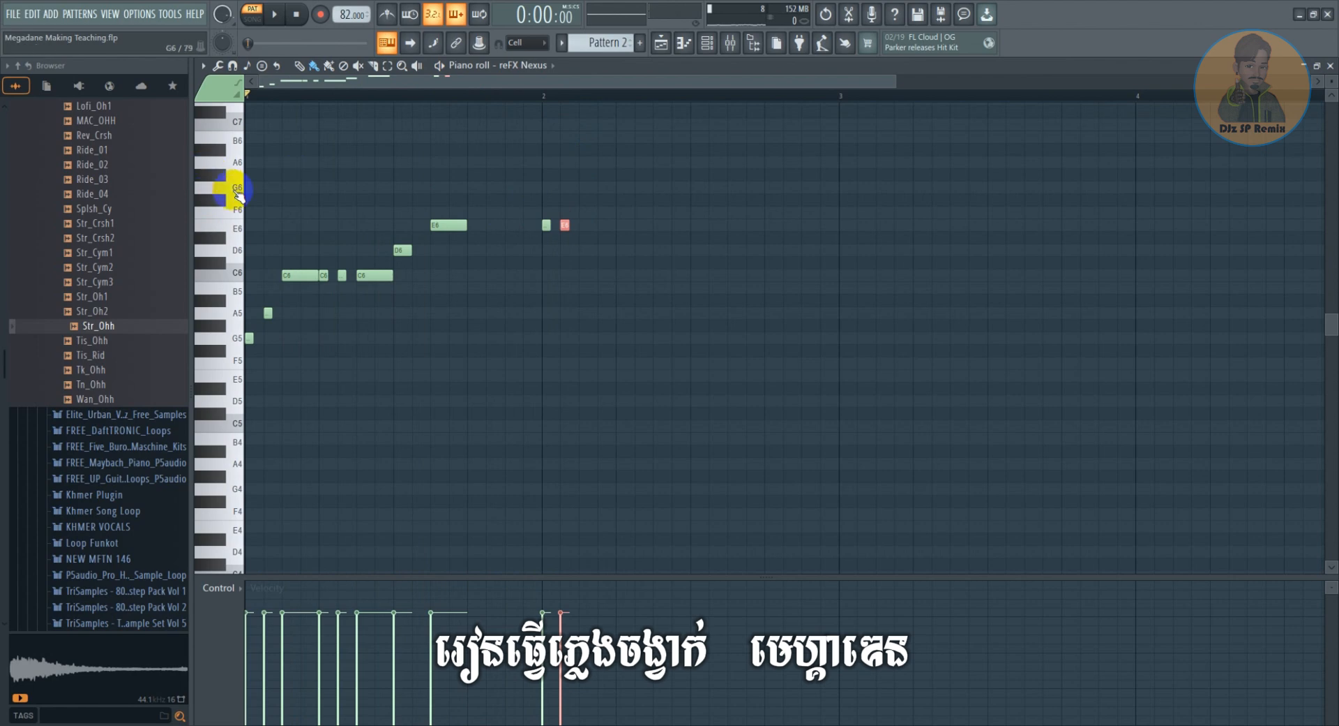
click(213, 177)
key(space)
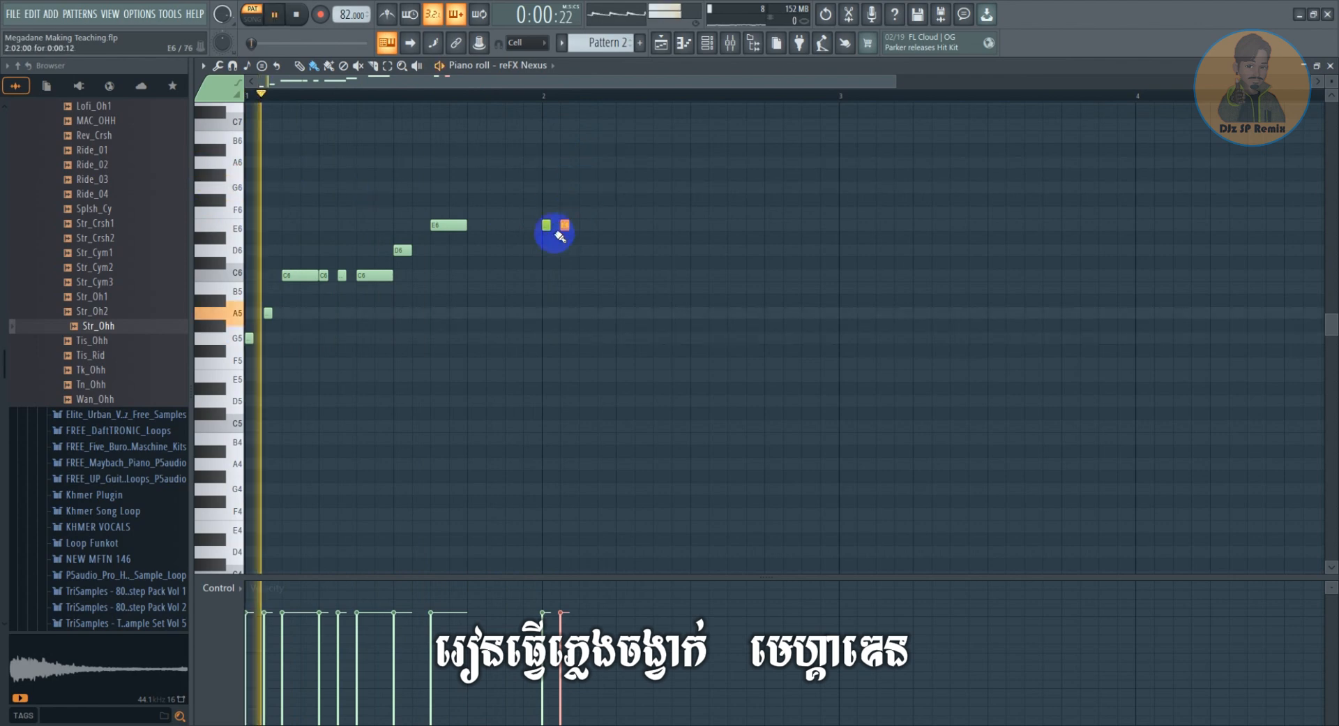
drag(565, 225, 566, 188)
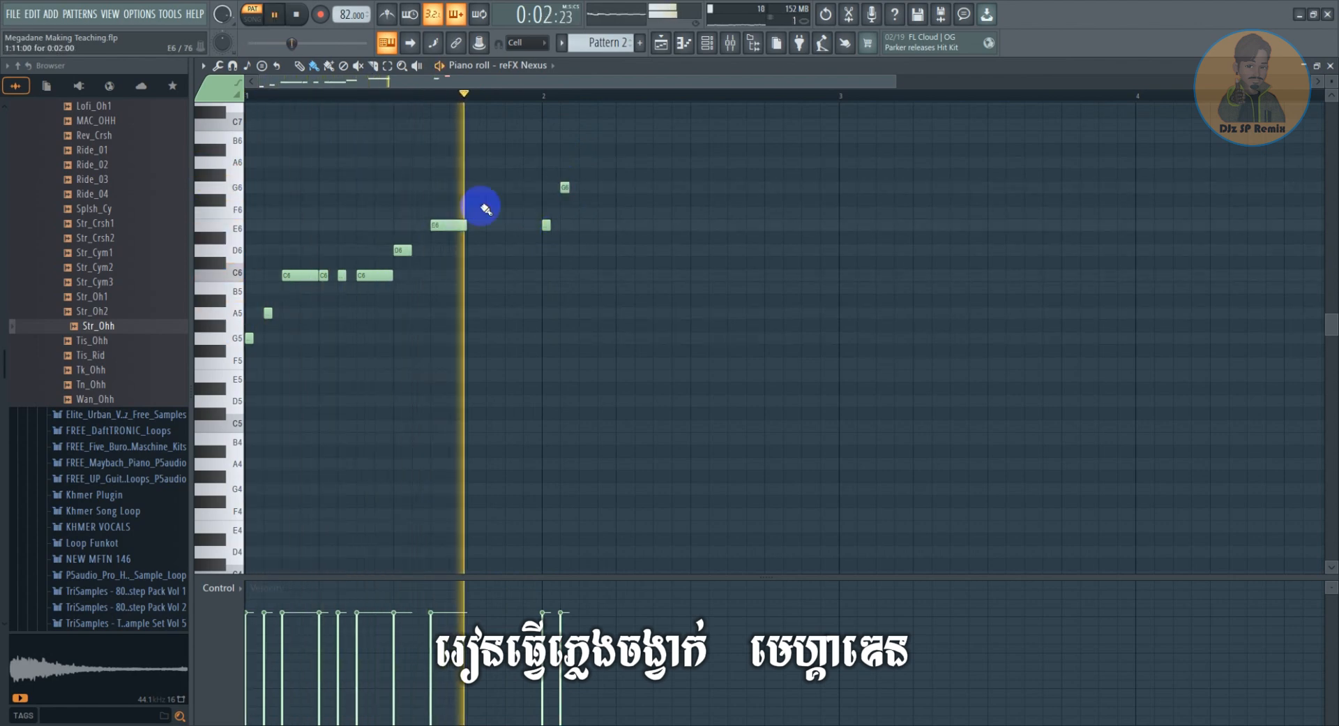
Add a two-step A6 note on step 3 of bar 2
click(592, 162)
scroll(588, 97, down, 1)
key(space)
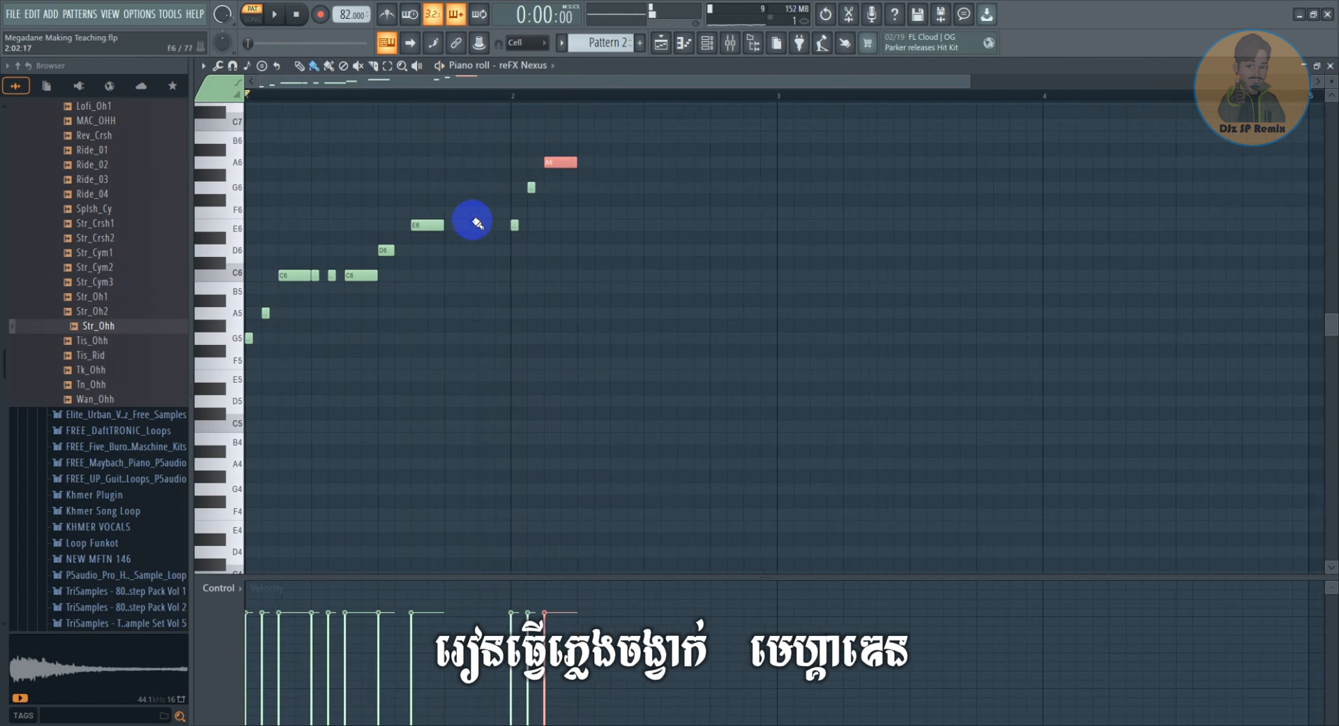
Try half-step A6 notes on steps 6 and 7 of bar 2 during playback
click(531, 187)
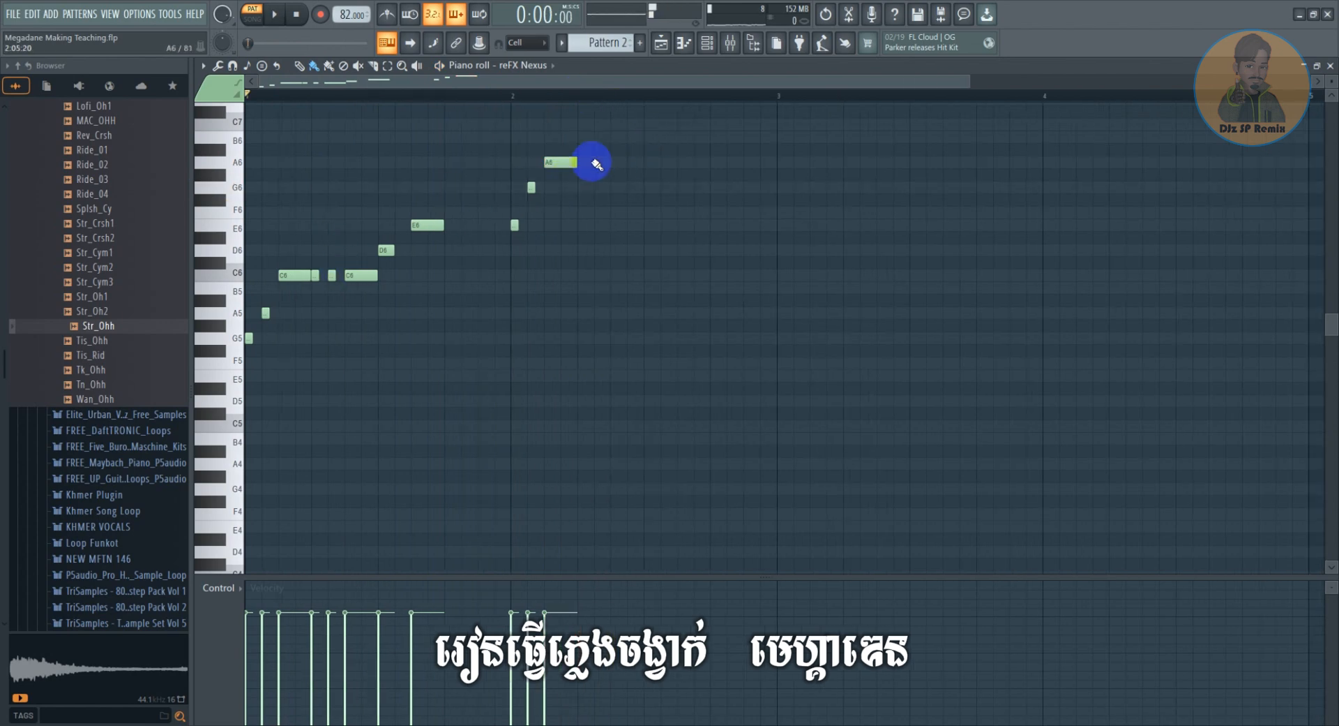
click(597, 162)
key(space)
click(616, 161)
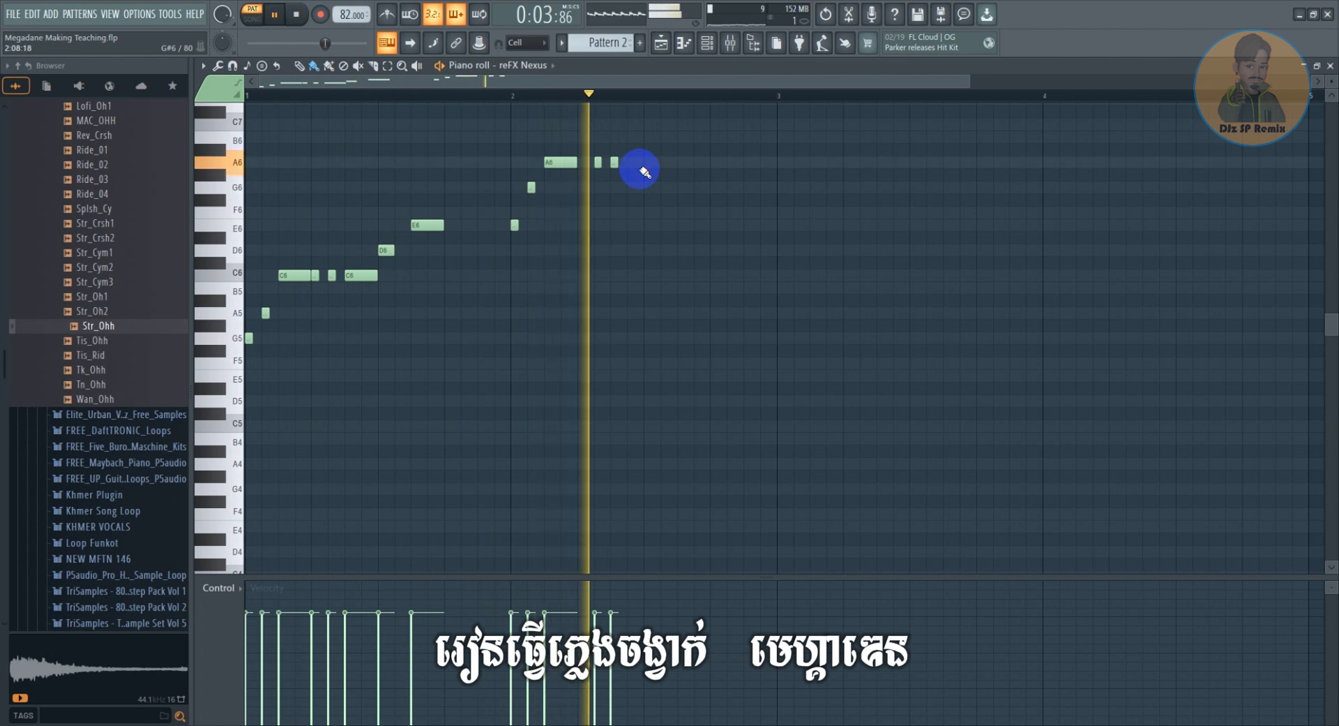
right_click(614, 162)
key(space)
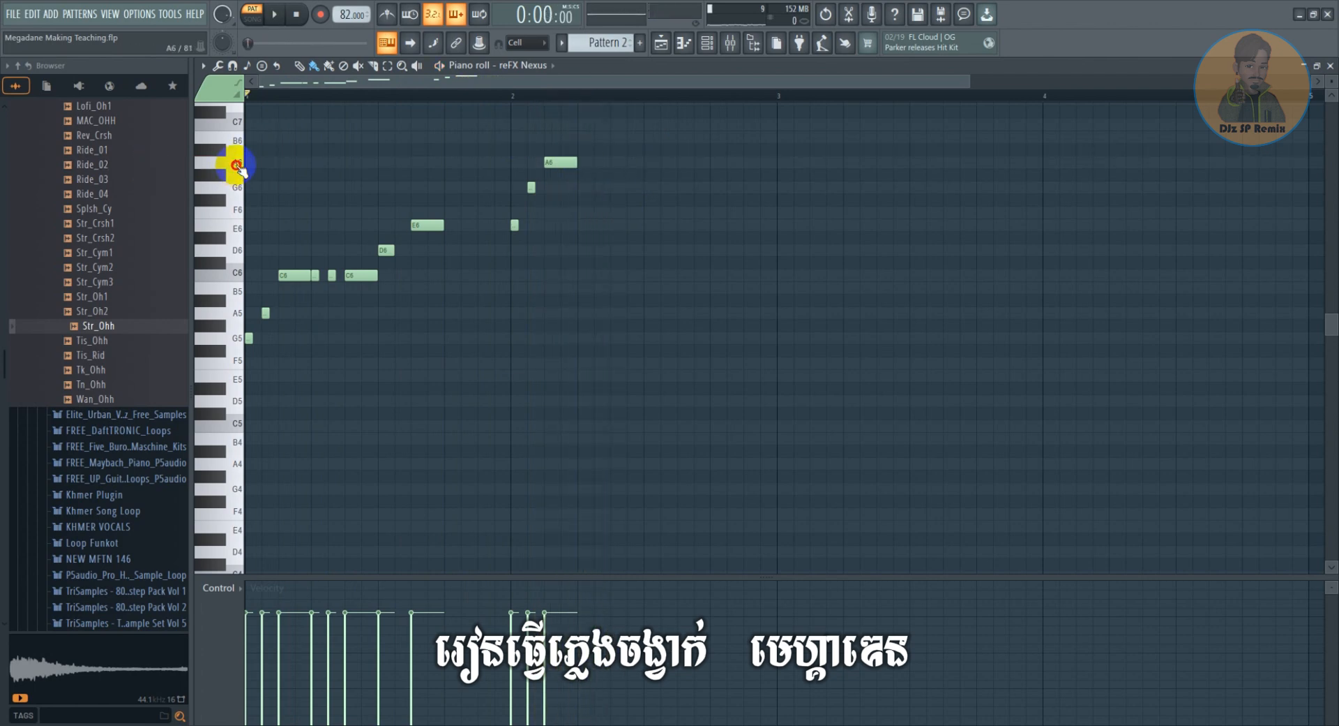
Add a half-step A6 note on step 5 and a half-step B6 note on step 6 of bar 2
scroll(284, 159, up, 1)
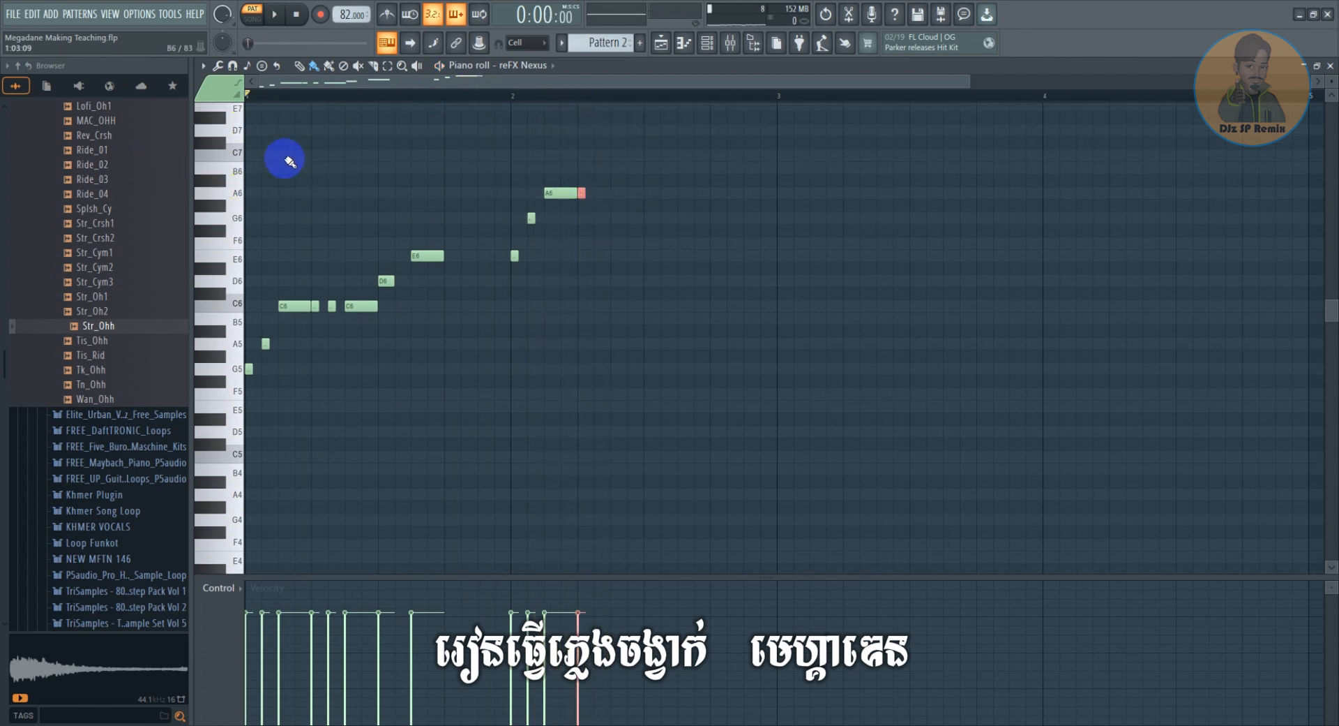
key(space)
click(598, 174)
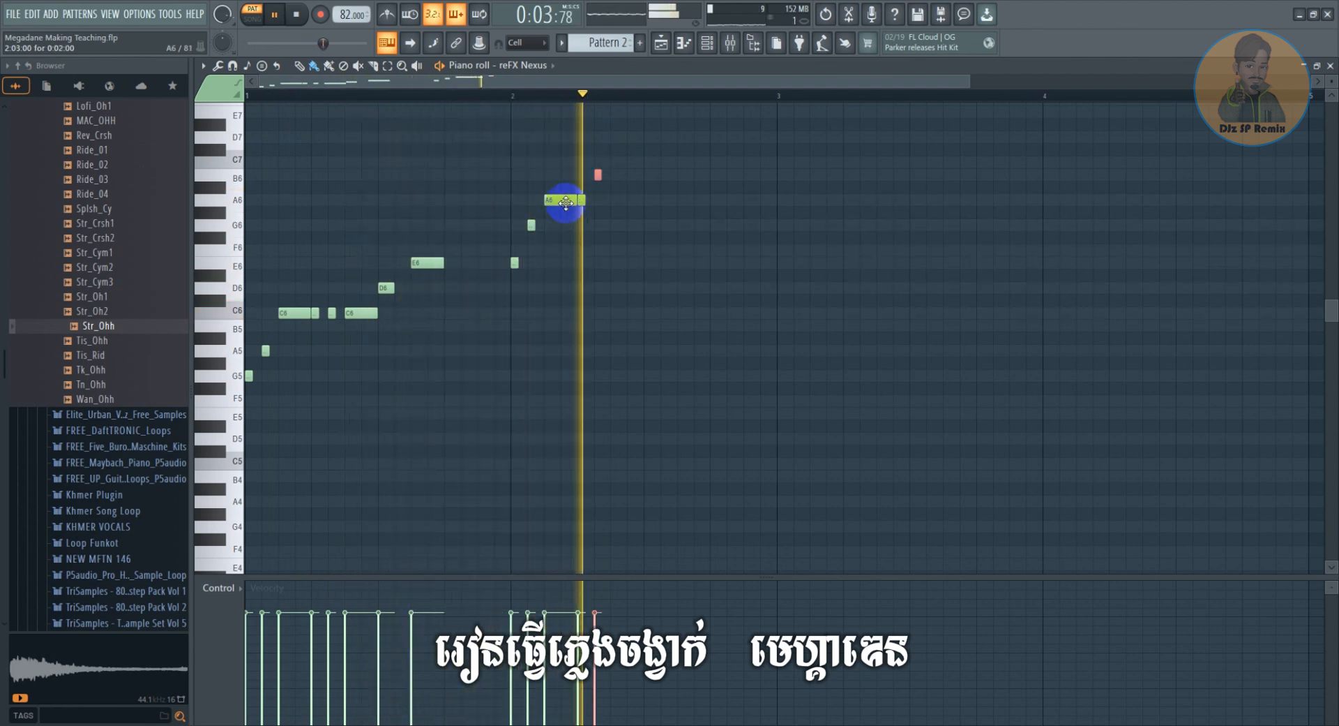
key(space)
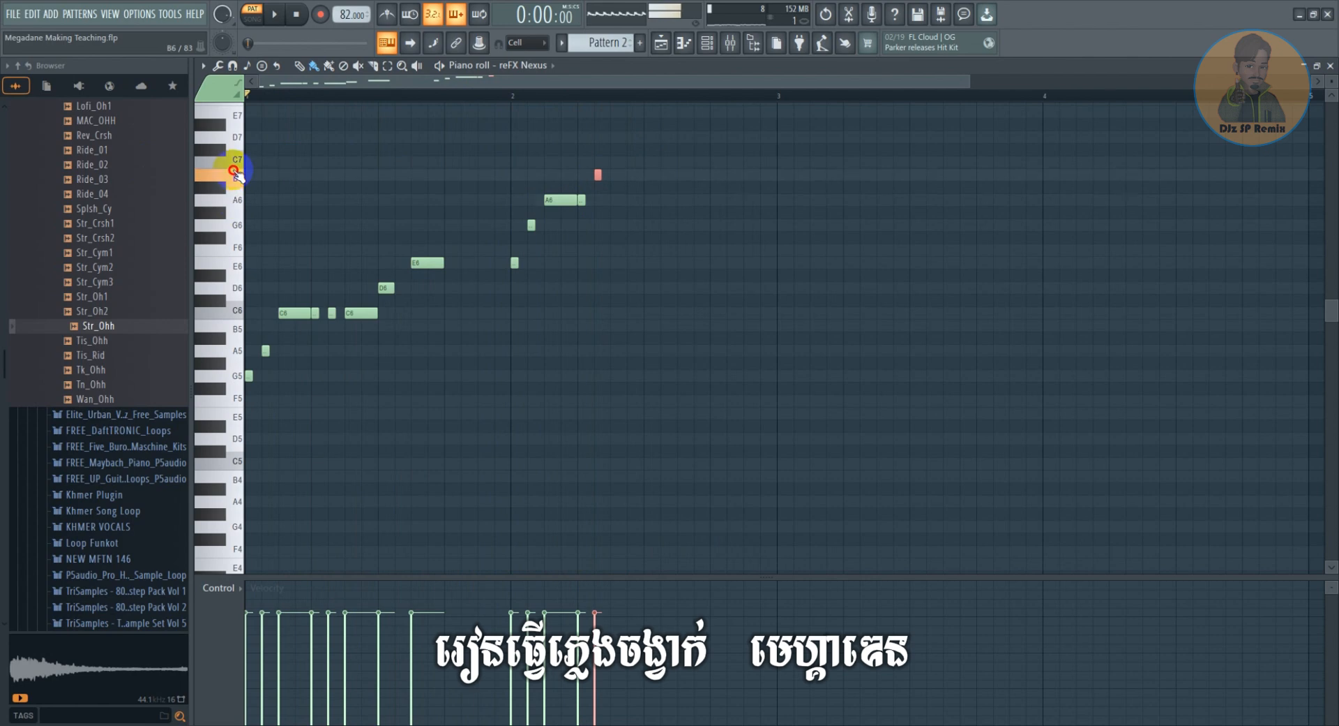
Add a two-step A6 note on step 7 of bar 2 and play the phrase back
key(space)
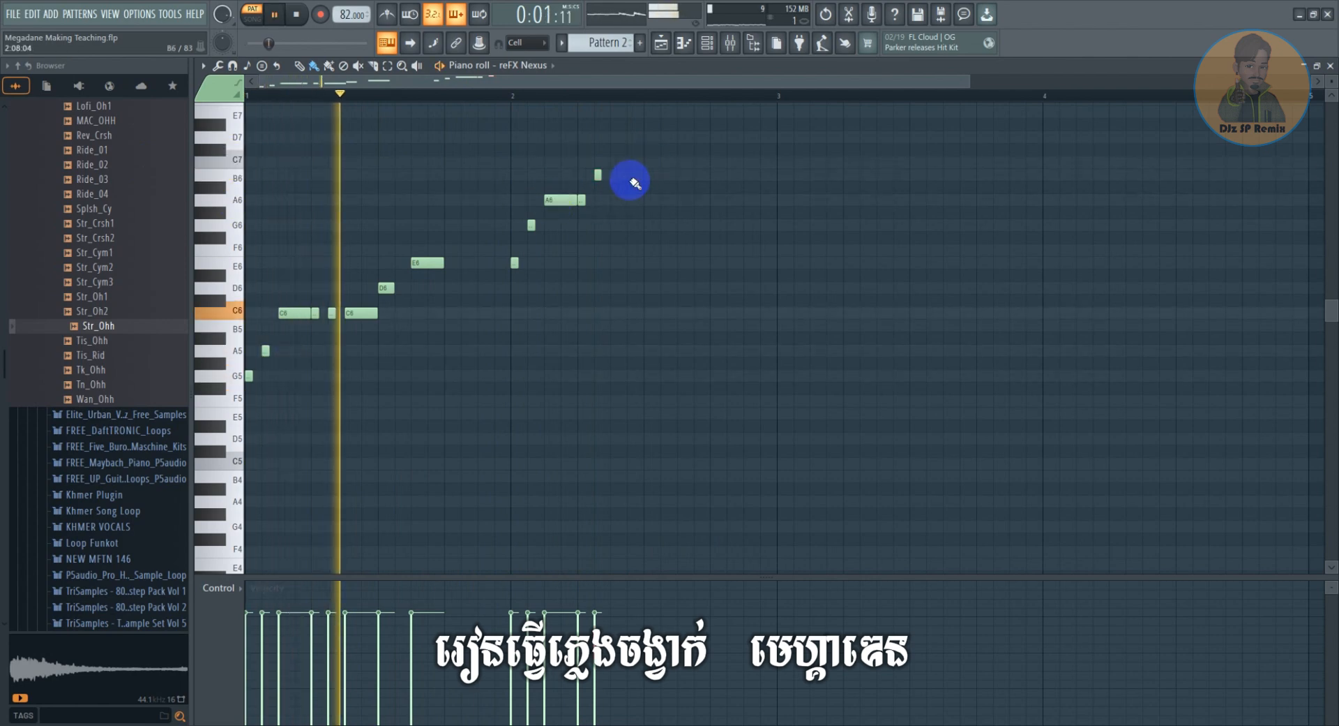
click(617, 161)
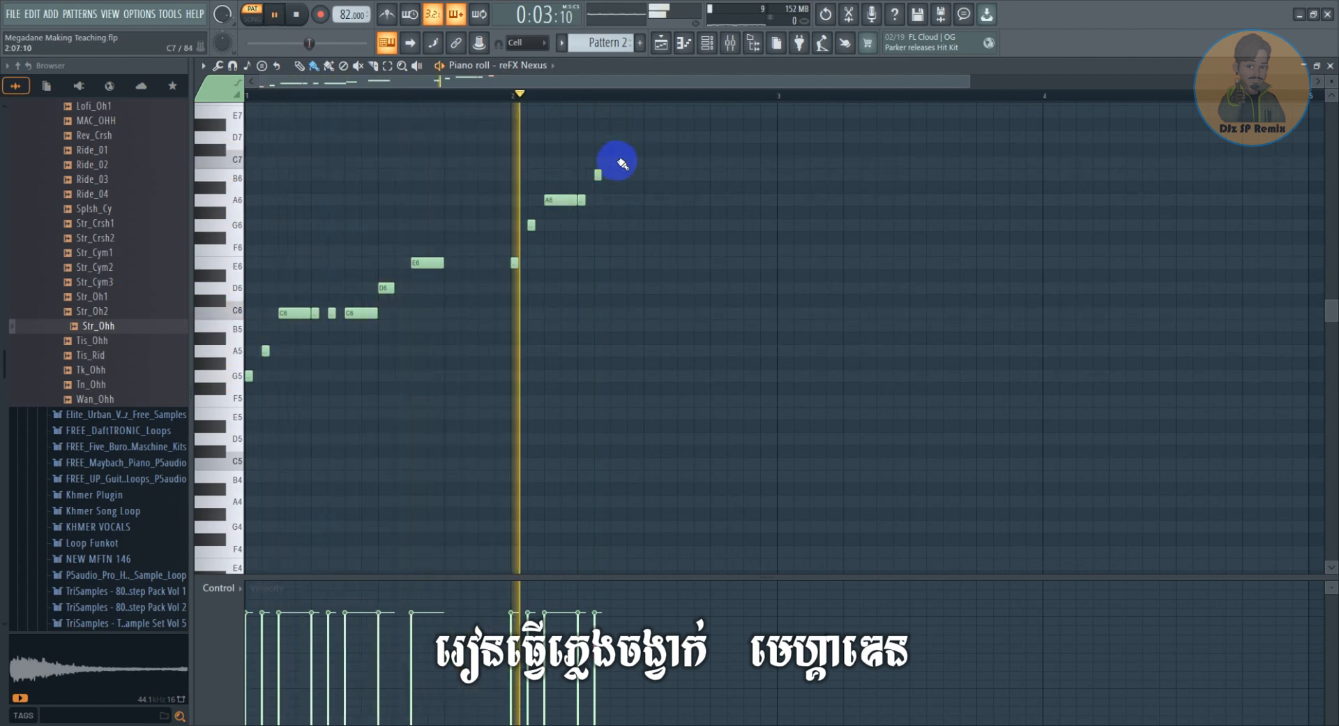
key(space)
drag(617, 161, 621, 199)
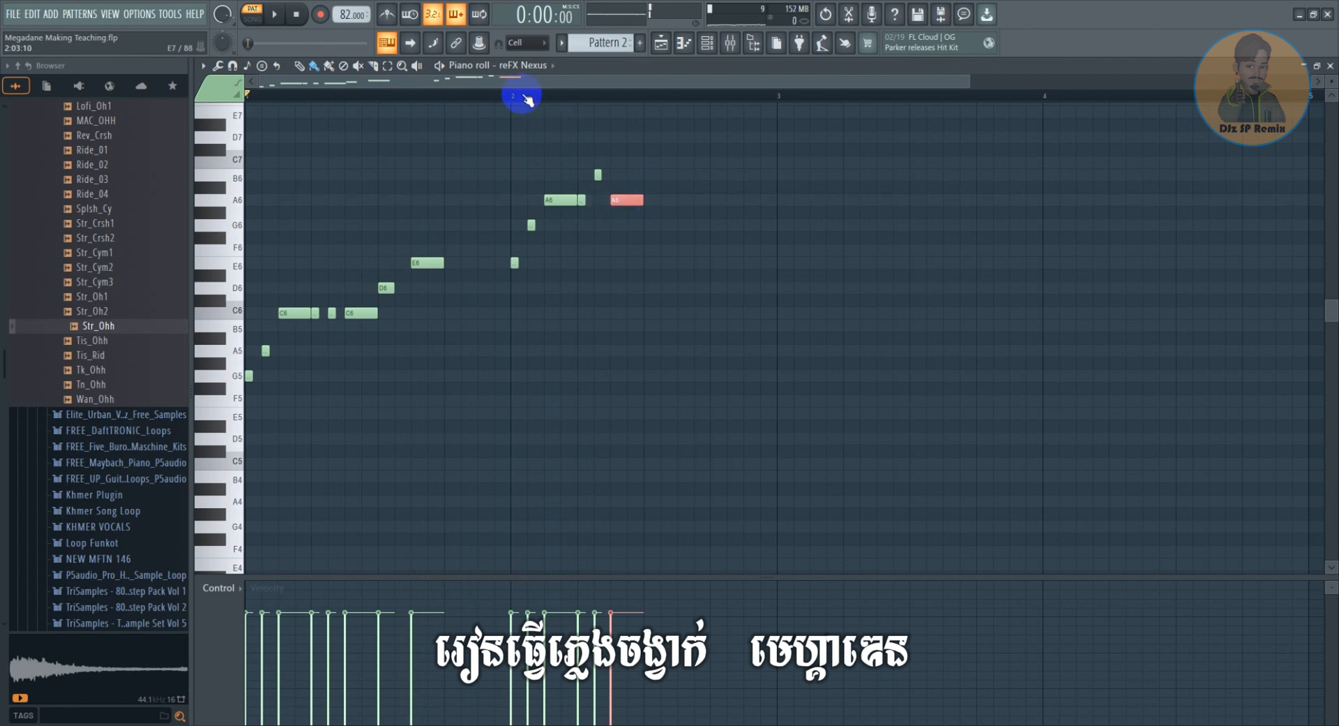
key(space)
key(space)
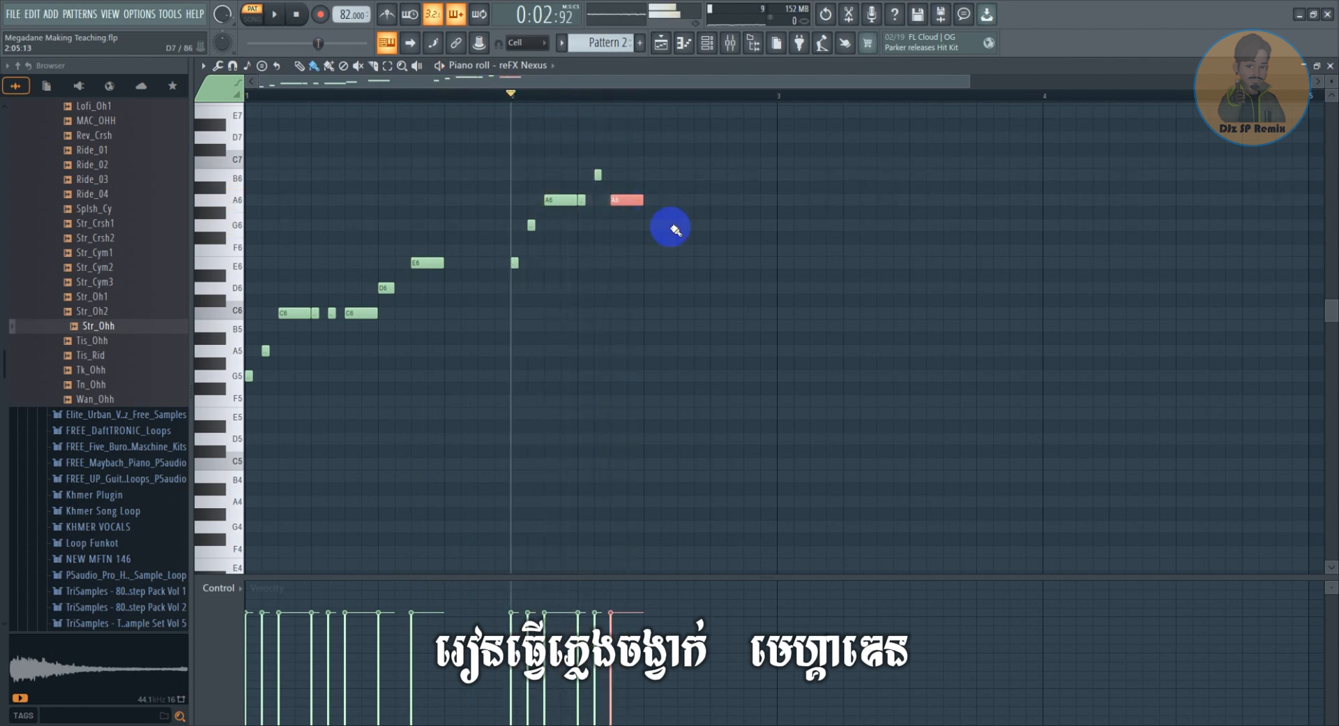
Lower the step 6 note of bar 2 to A6 and raise the two-step note on step 7 to B6
drag(597, 183, 598, 208)
key(space)
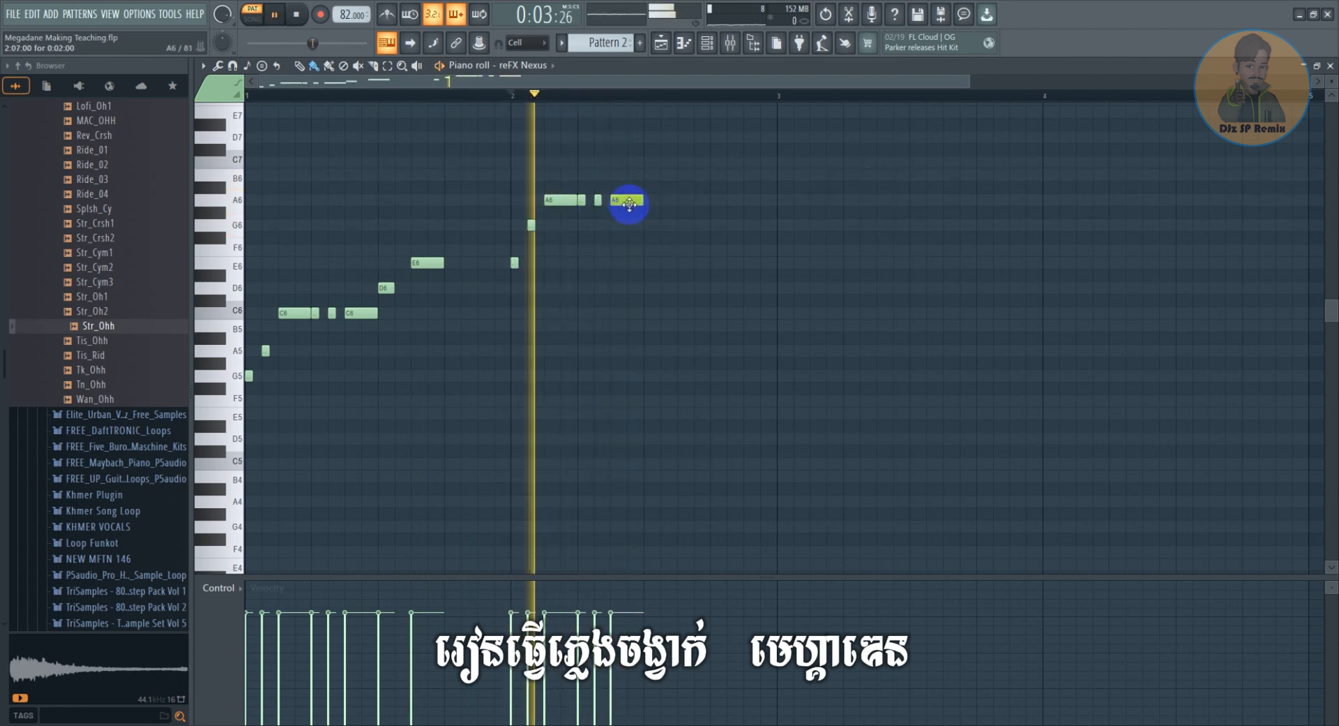
key(space)
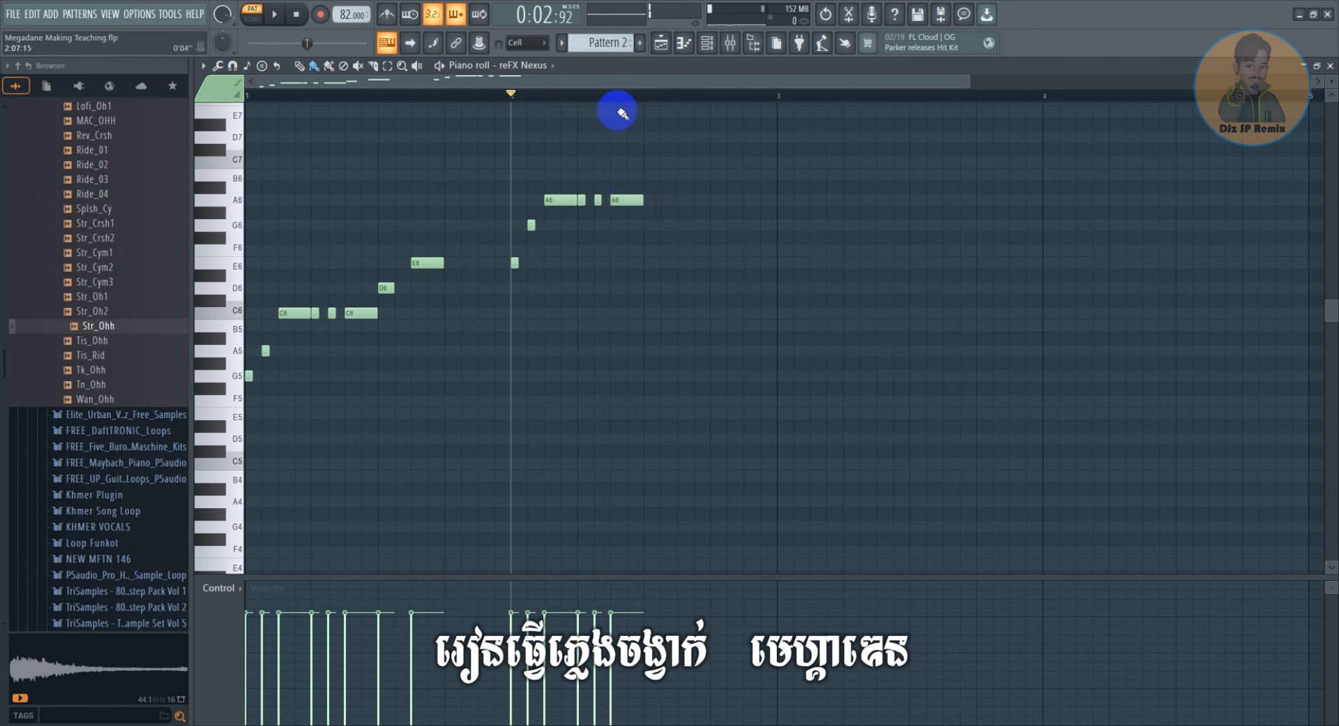
drag(627, 200, 627, 176)
key(space)
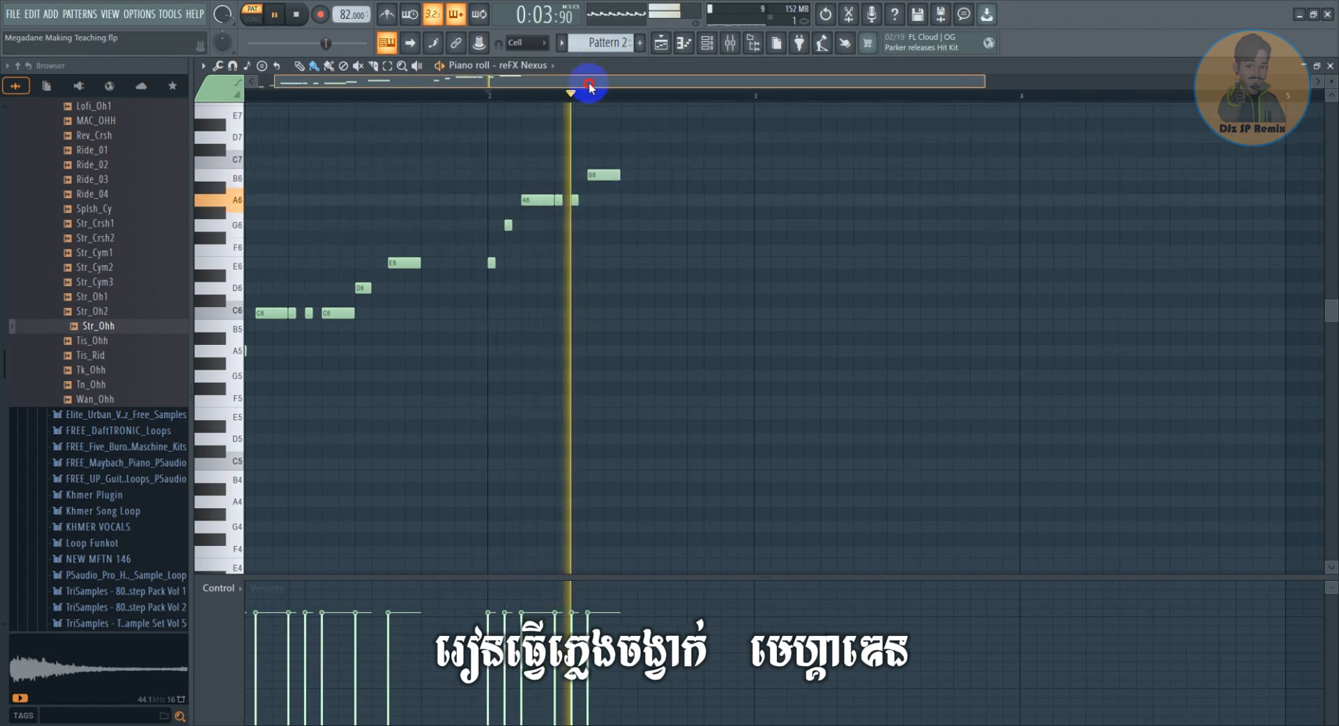
key(space)
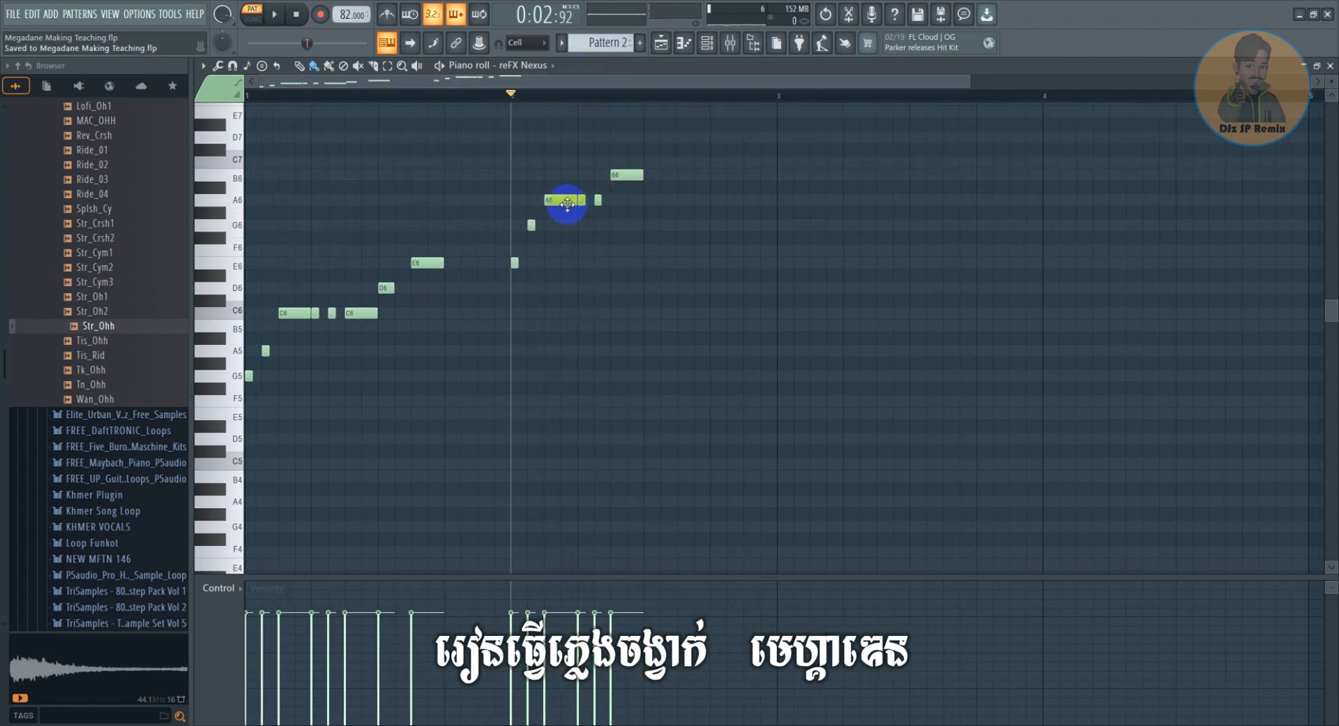
key(space)
key(space)
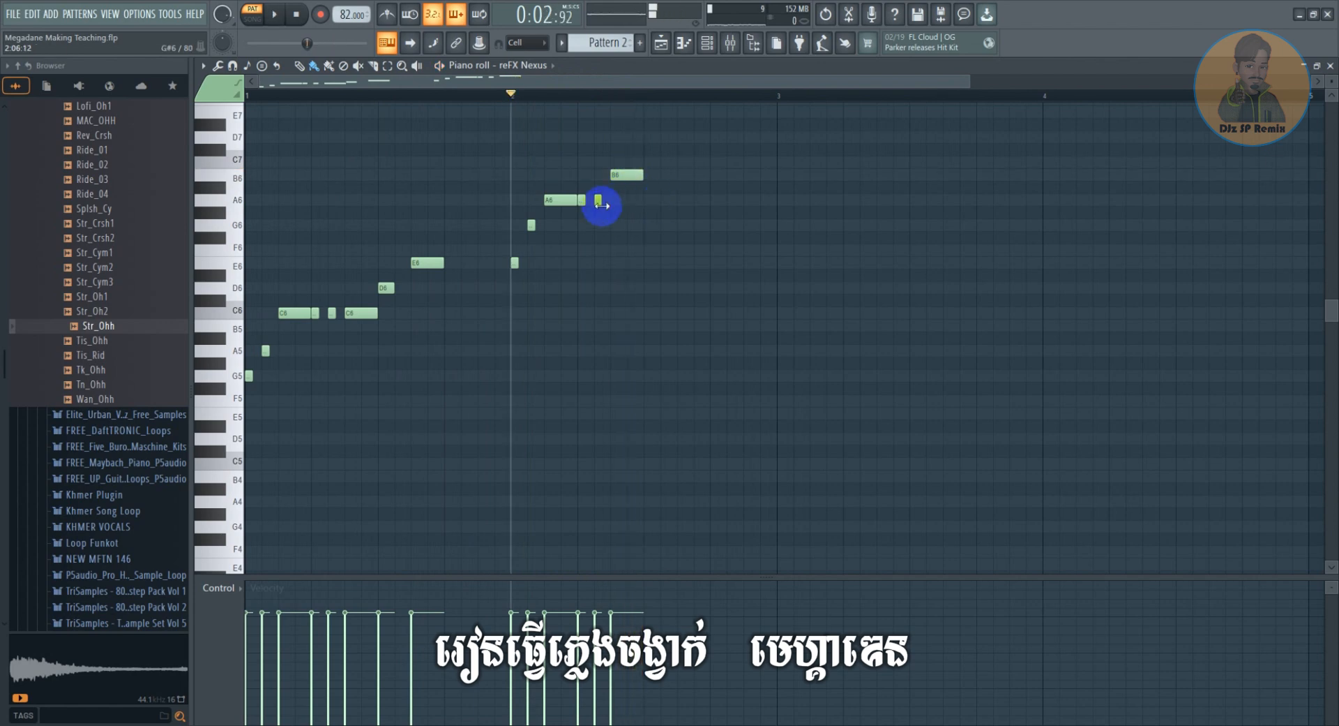
Place a half-step A6 note after the two-step B6 note and settle it on step 10 of bar 2
click(602, 206)
key(space)
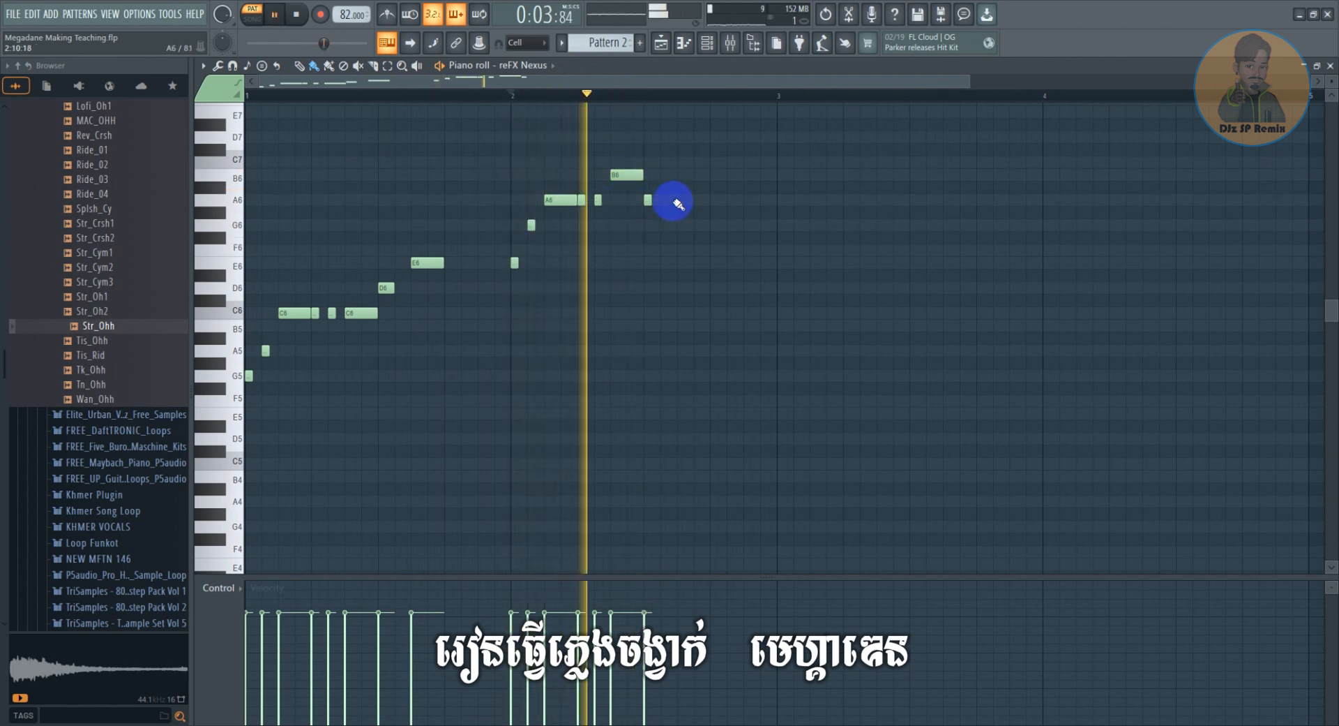
key(space)
key(space)
click(674, 204)
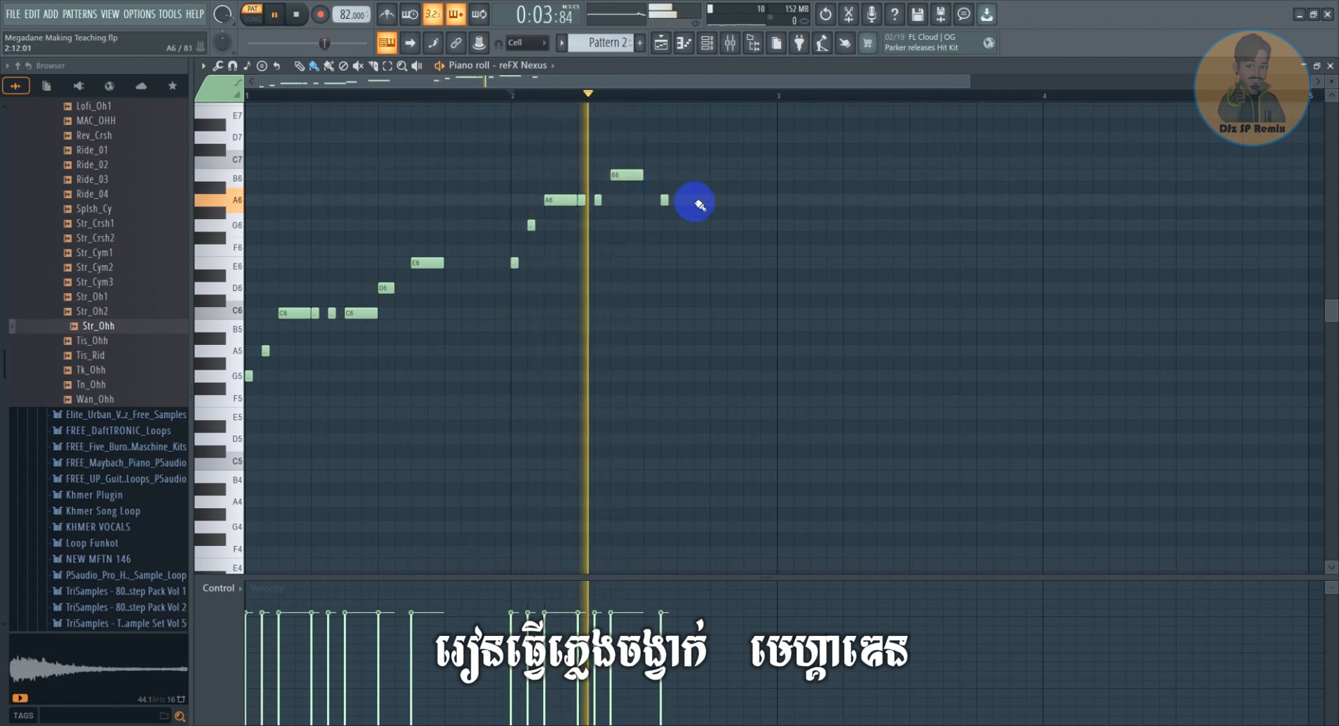
key(space)
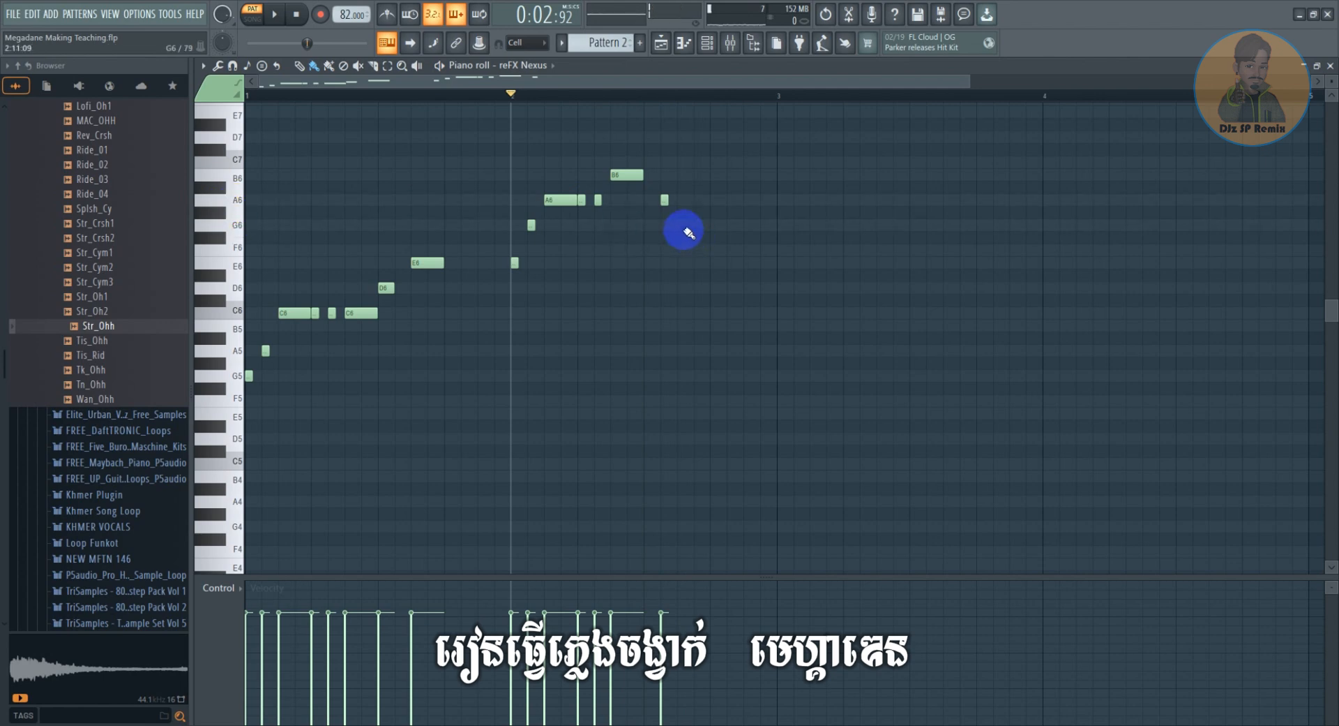
Add a one-step G6 note on step 11 and a two-step E6 note on step 13 of bar 2
click(632, 176)
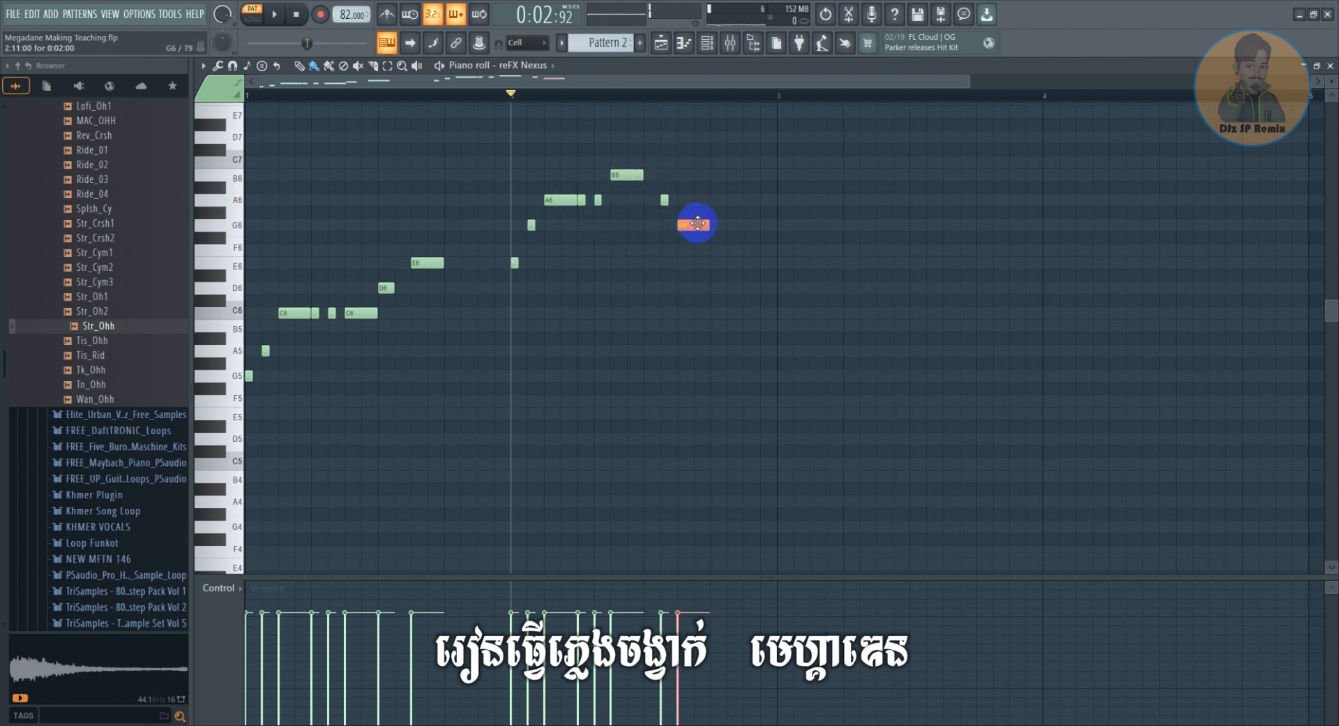
key(space)
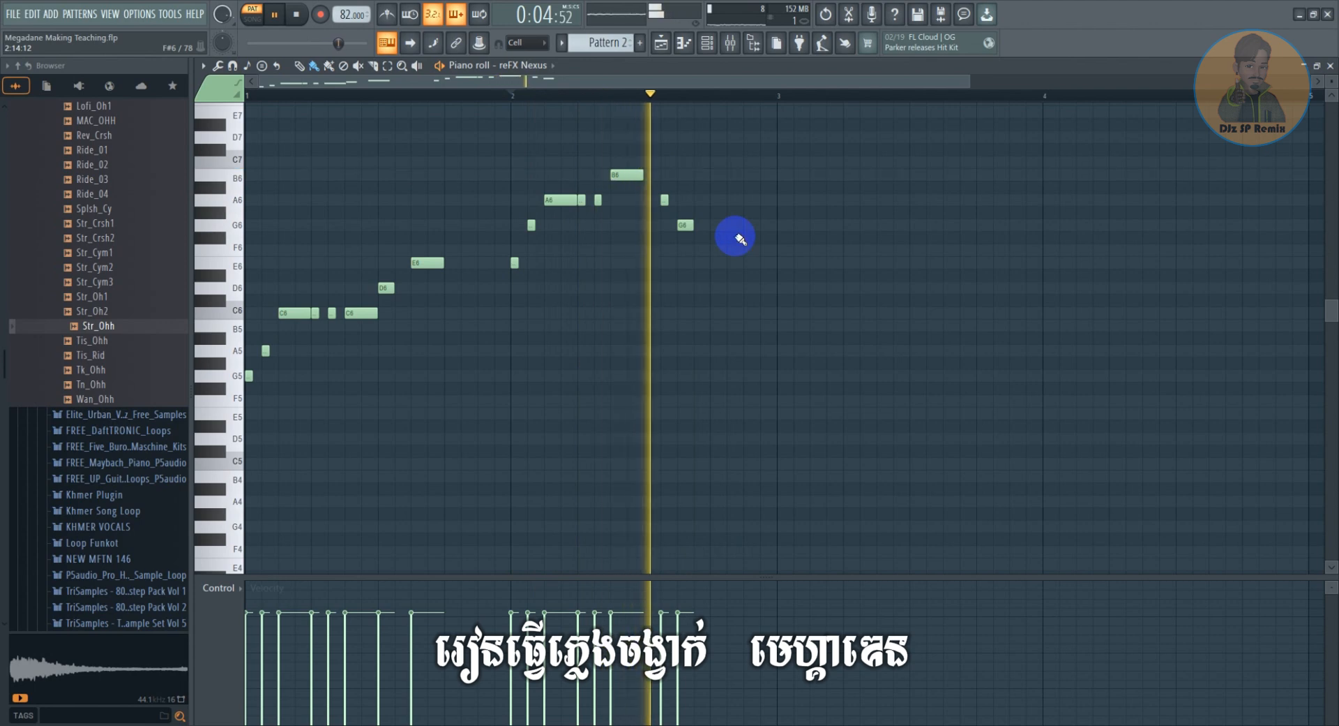
key(space)
click(224, 253)
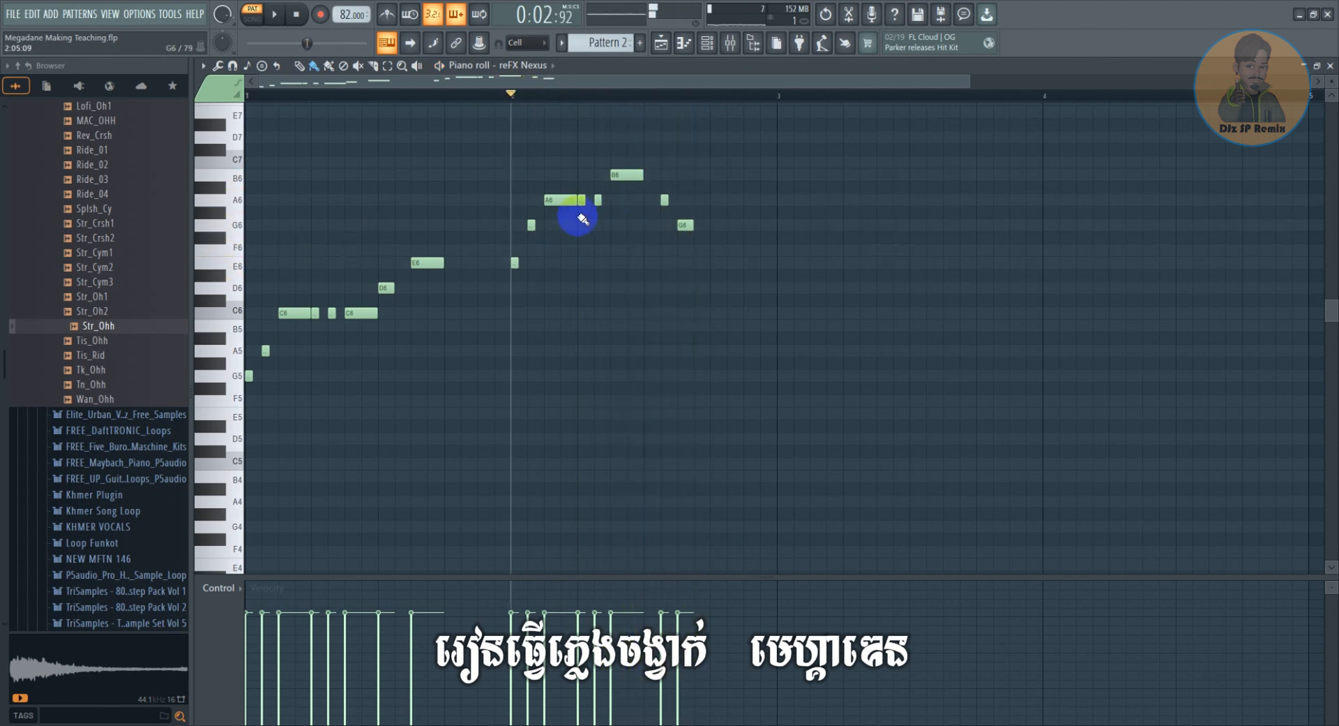
click(717, 263)
key(space)
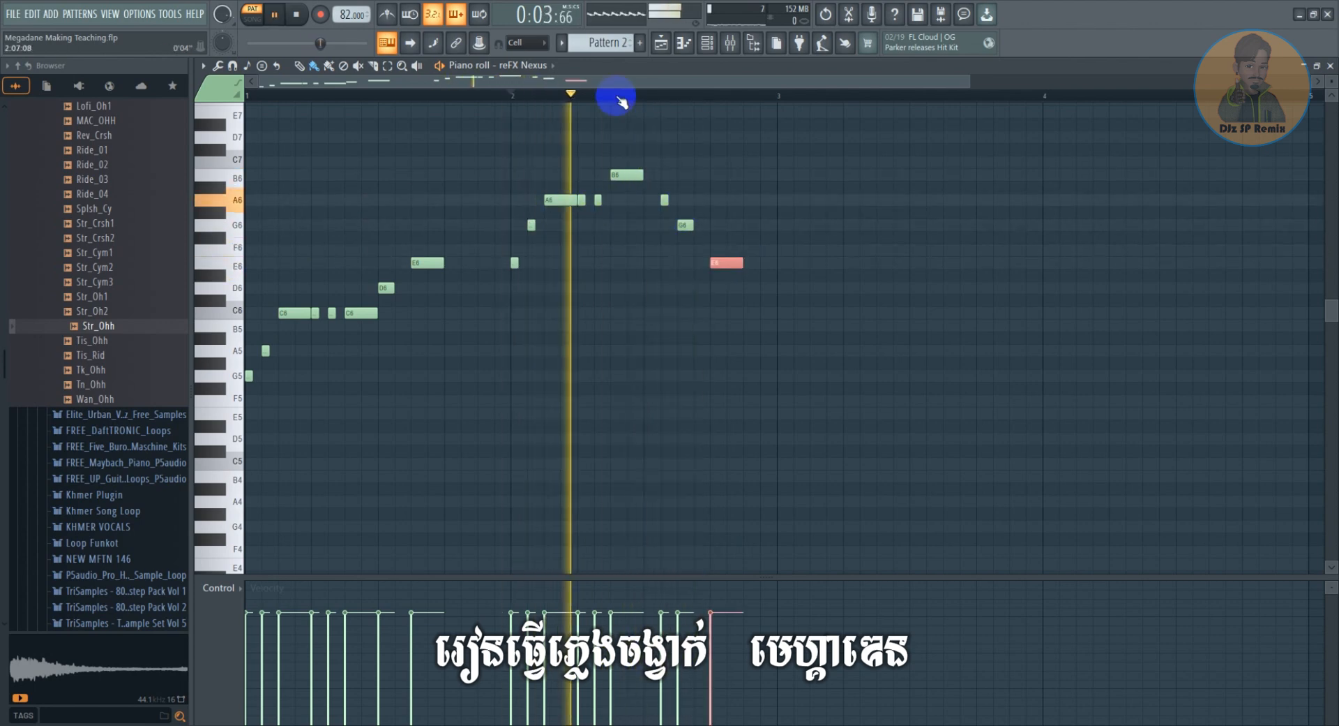
Add a one-step E6 note on step 1 and a two-step D6 note on step 3 of bar 3, then play them back
scroll(617, 98, down, 2)
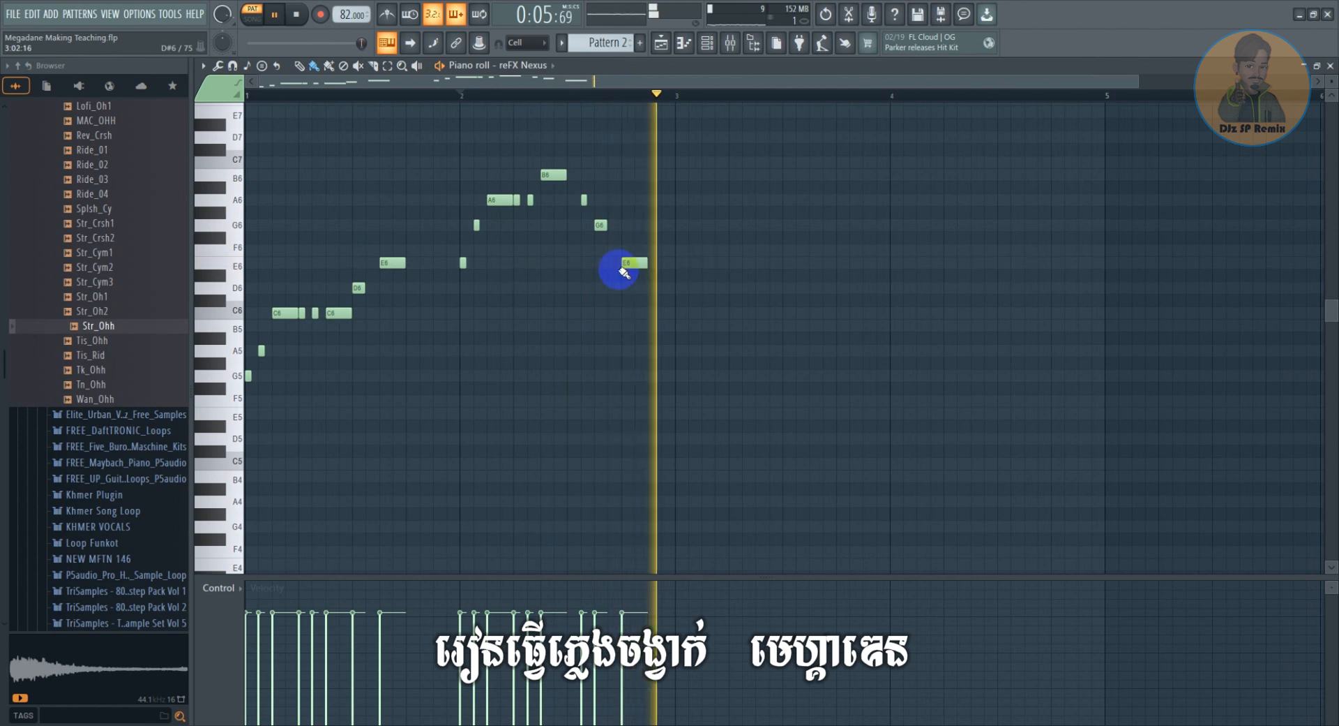
key(space)
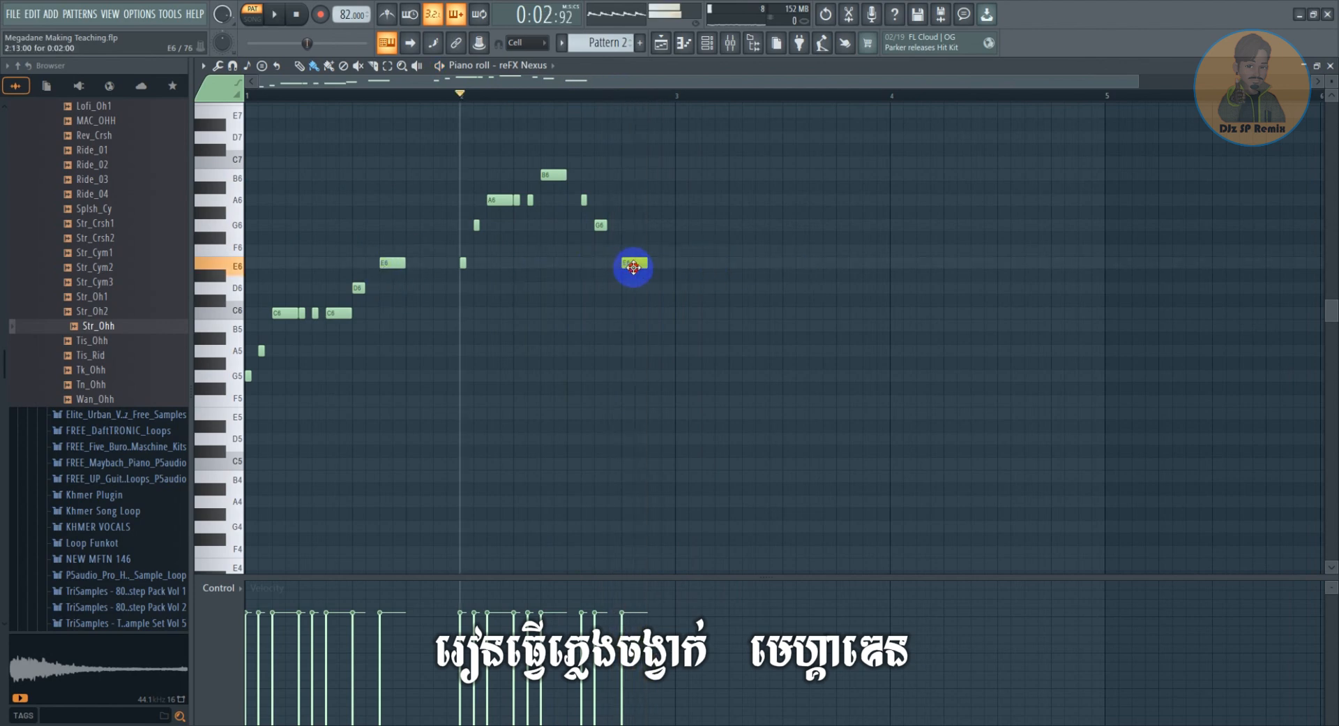
click(680, 263)
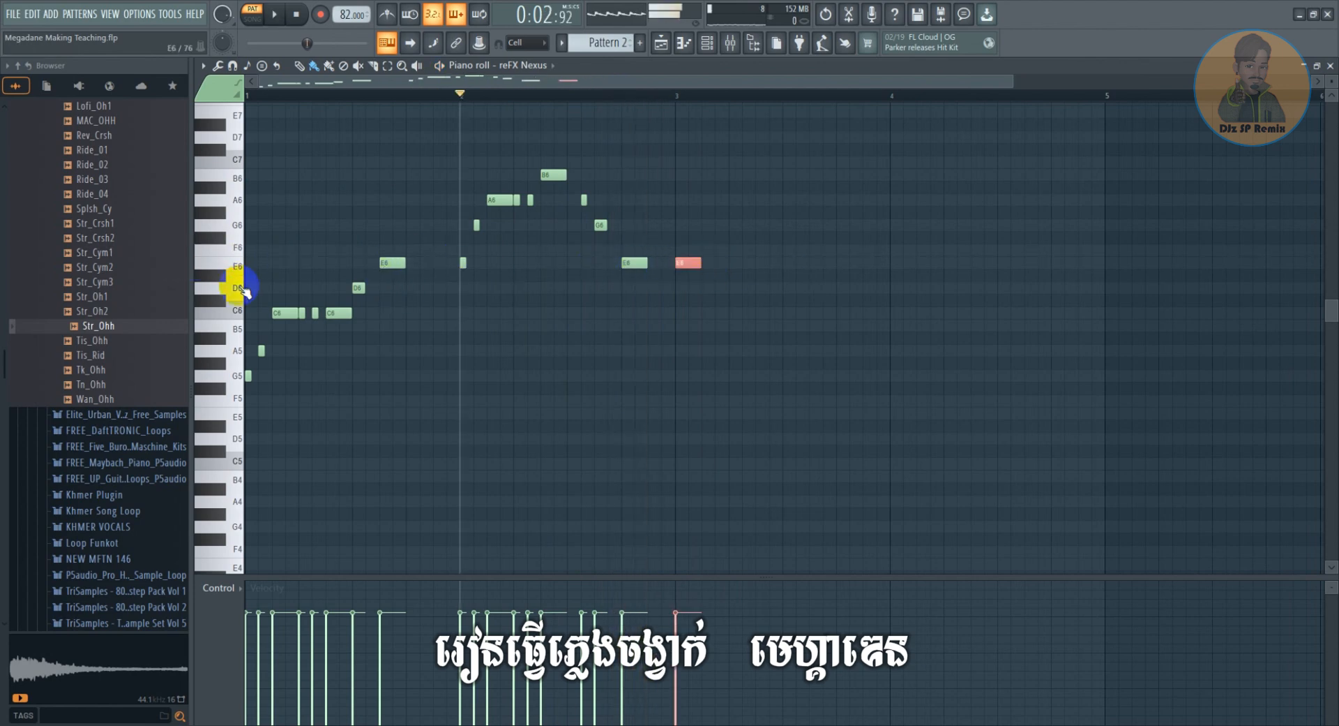
key(space)
click(712, 288)
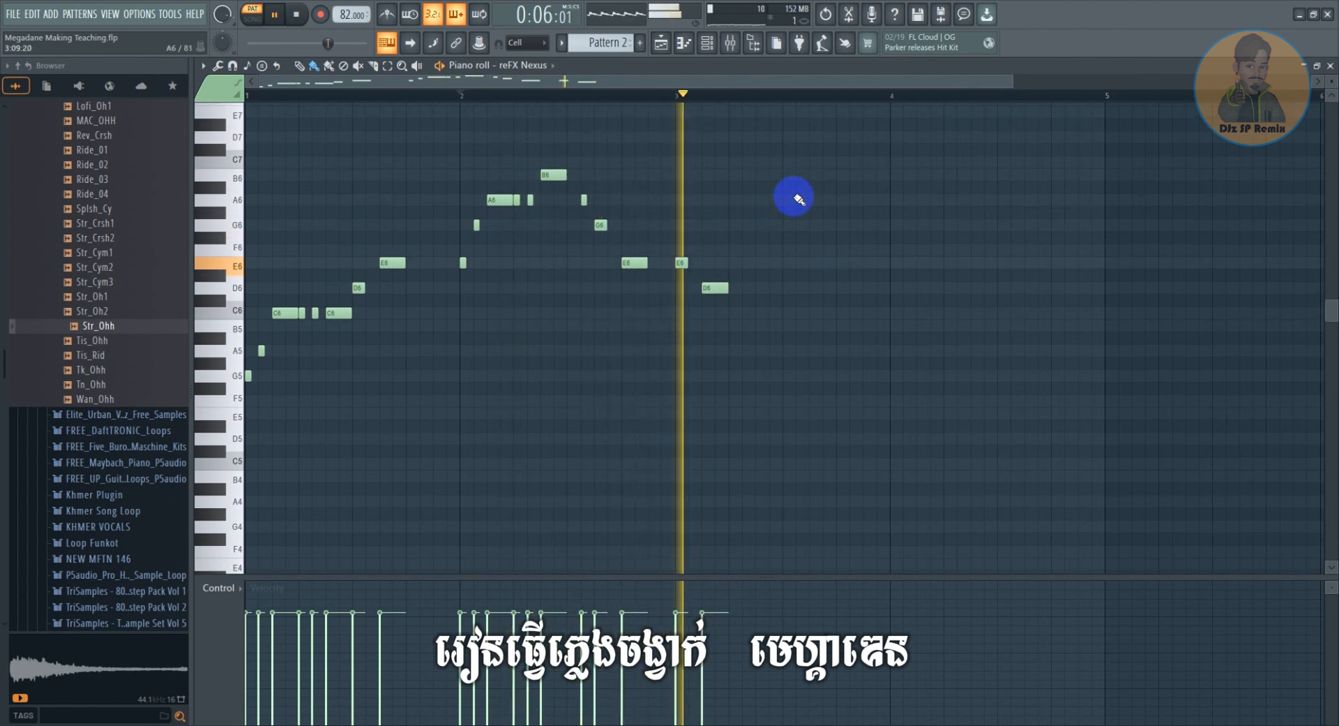
key(space)
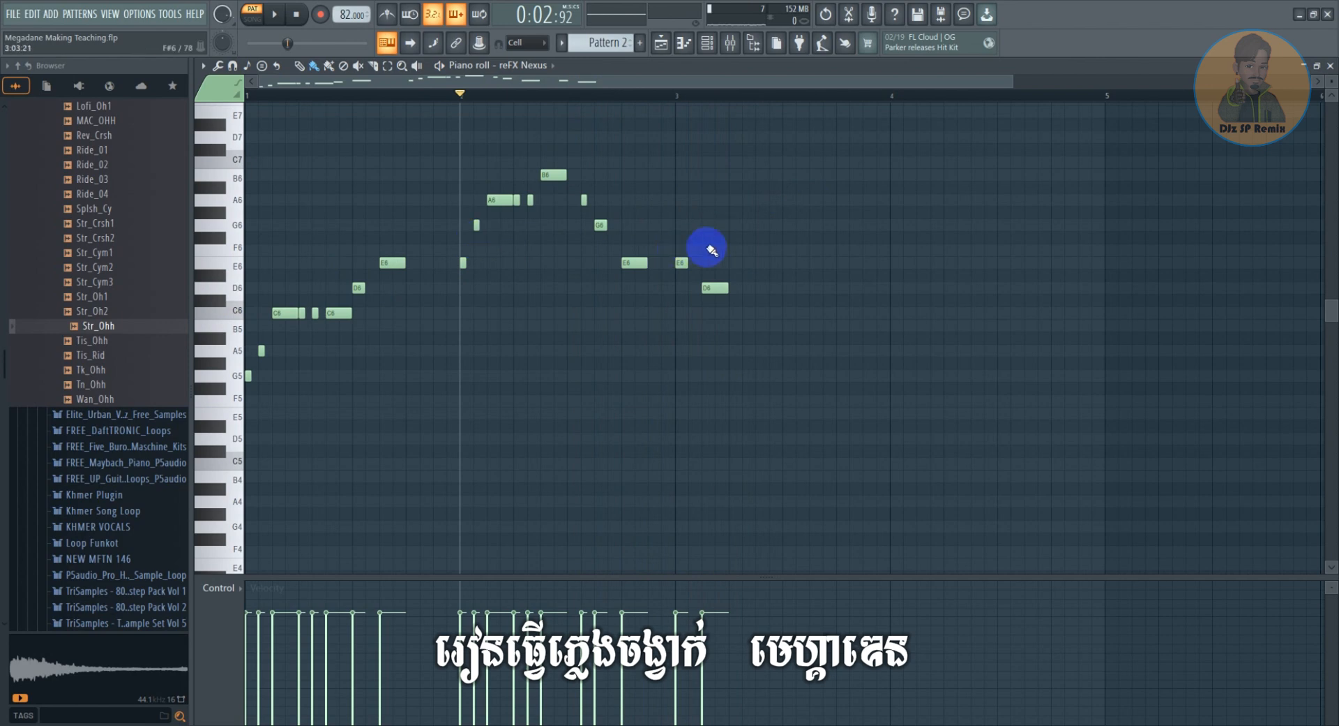
Add a one-step D6 note on step 7 of bar 3 while playing the phrase back
click(682, 263)
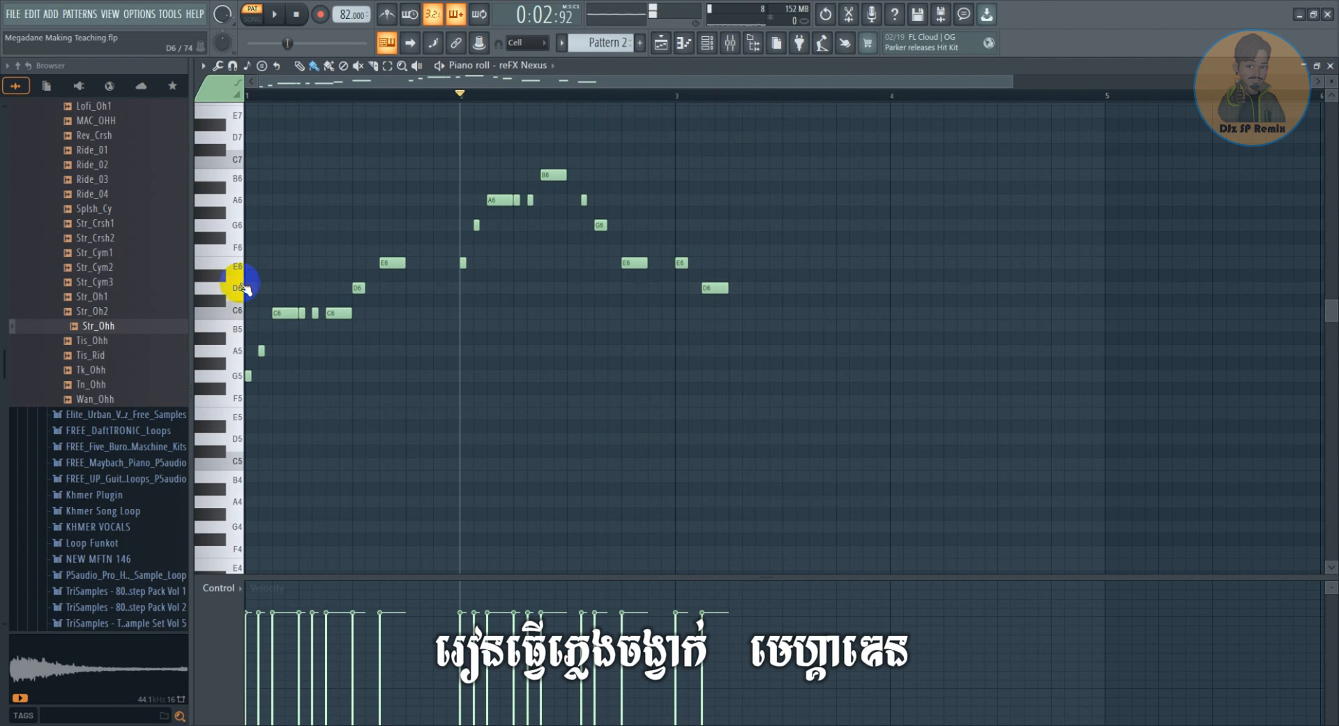
key(space)
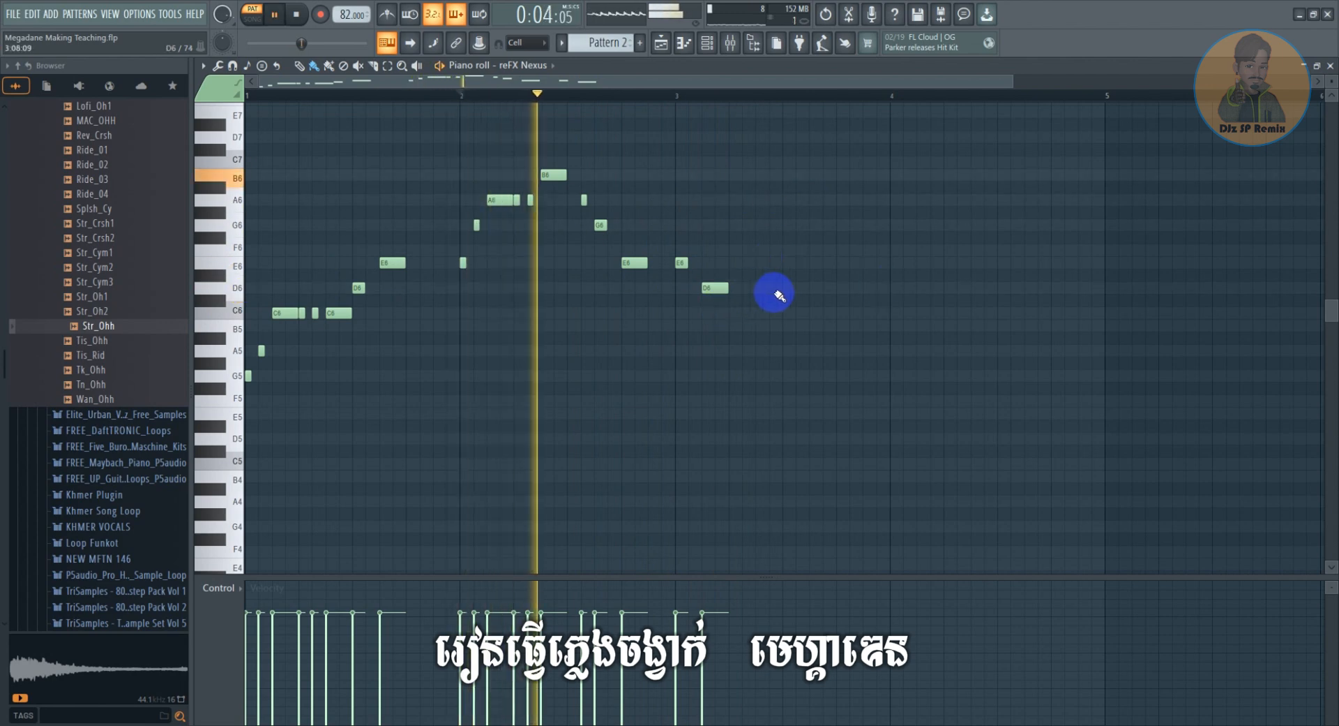
click(764, 288)
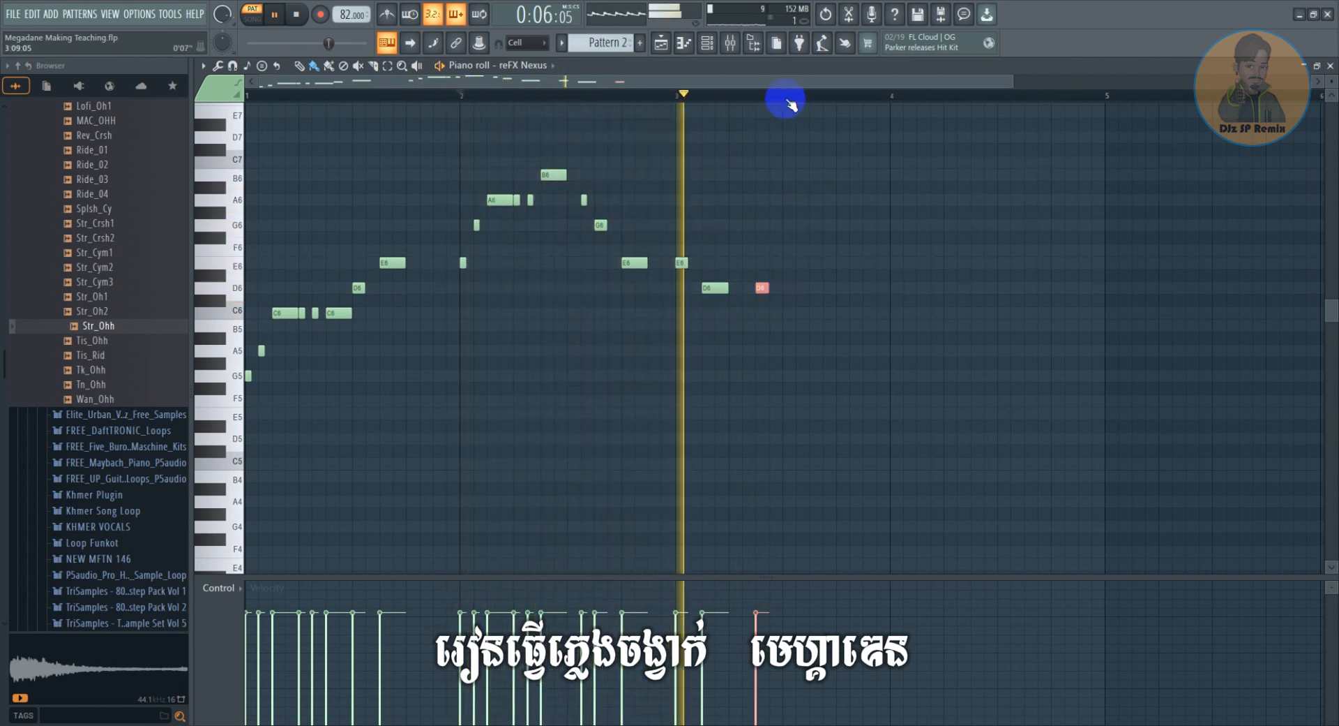
scroll(789, 112, up, 2)
key(space)
Add a one-step C6 note on step 8 of bar 3 and listen to it in the phrase
click(236, 288)
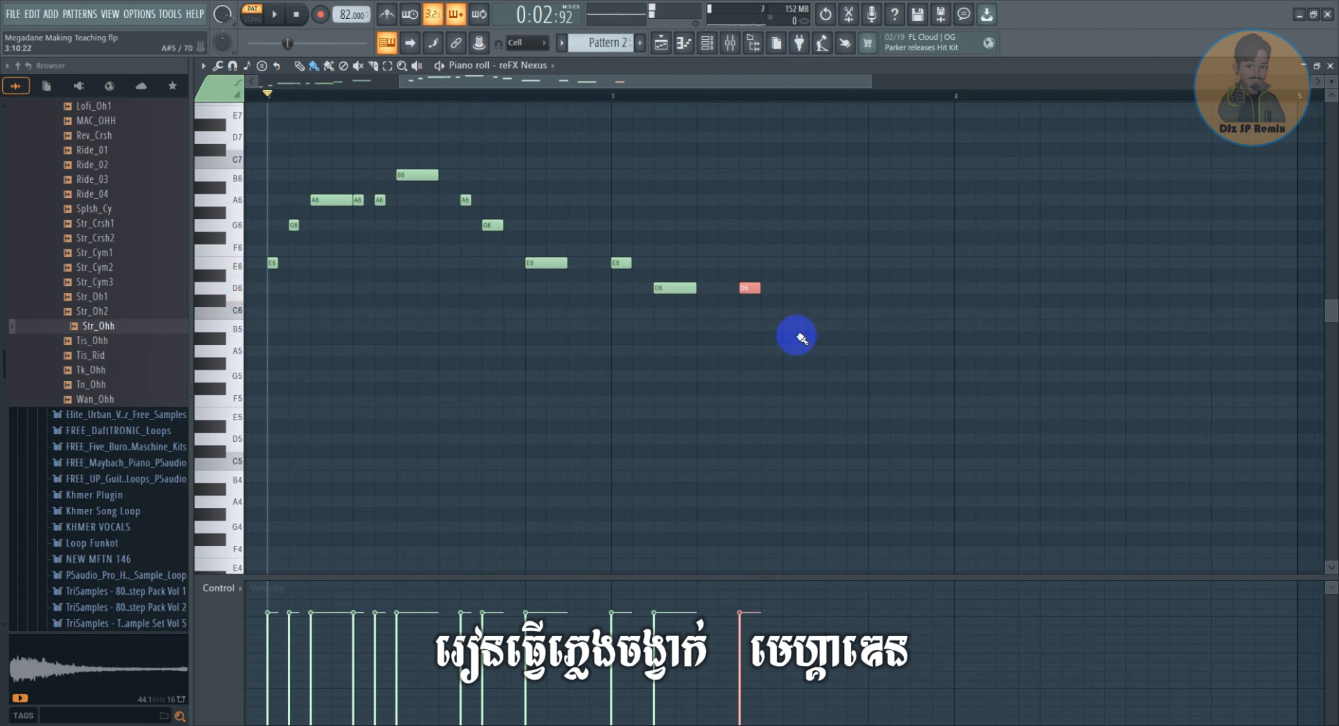
click(777, 316)
key(space)
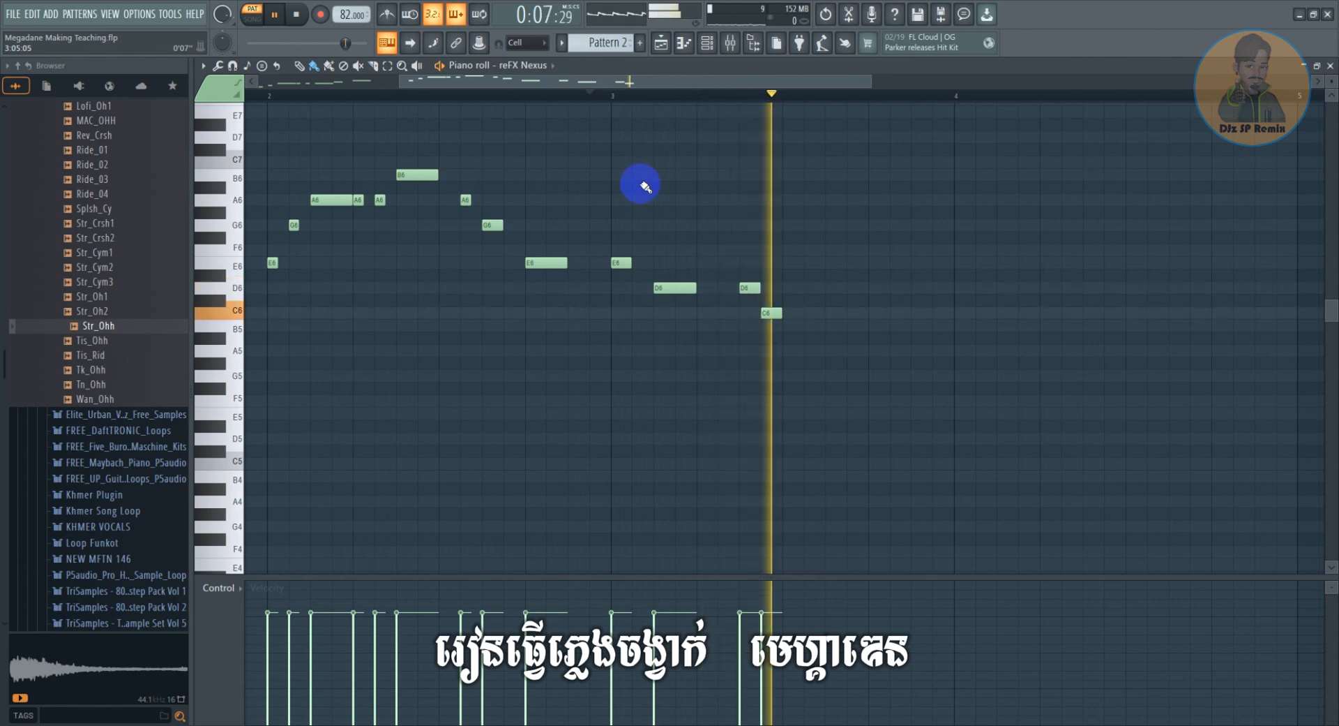
key(space)
Place a one-step D6 note on step 9 of bar 3, lower it to A5 and replay the phrase
click(244, 321)
click(791, 287)
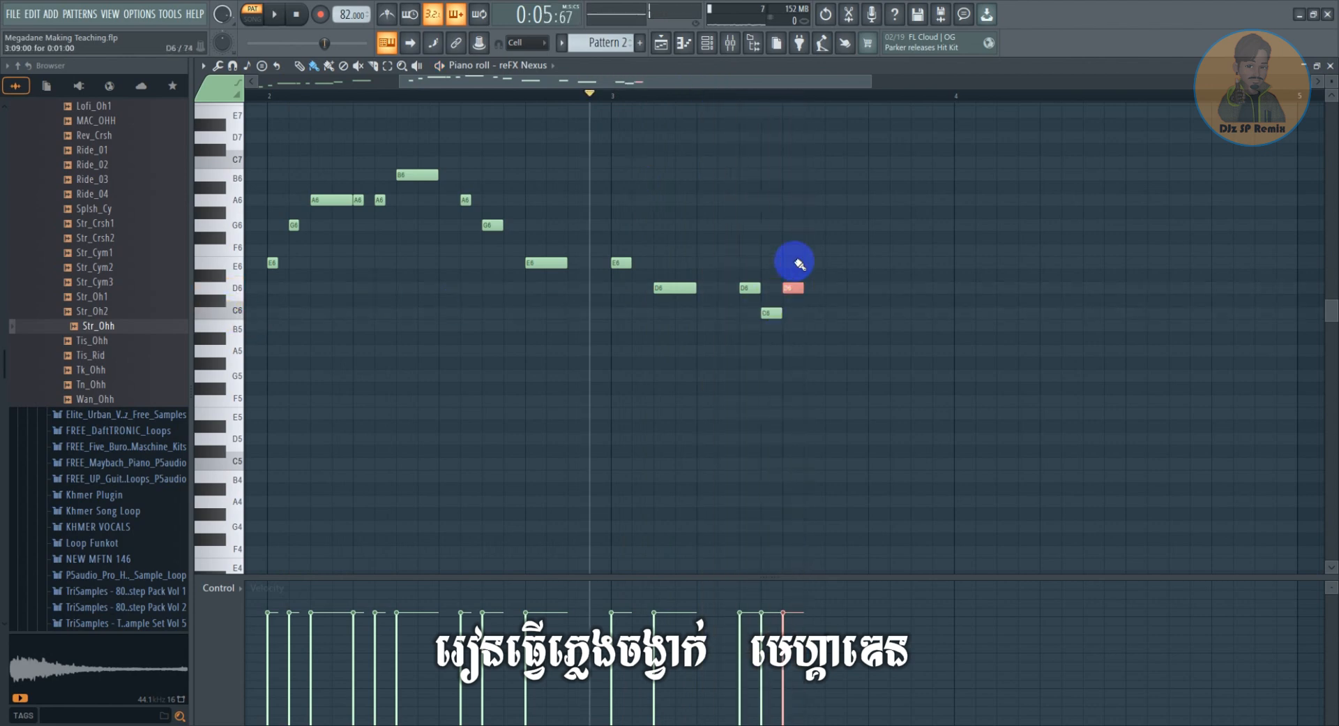
key(space)
drag(720, 78, 800, 112)
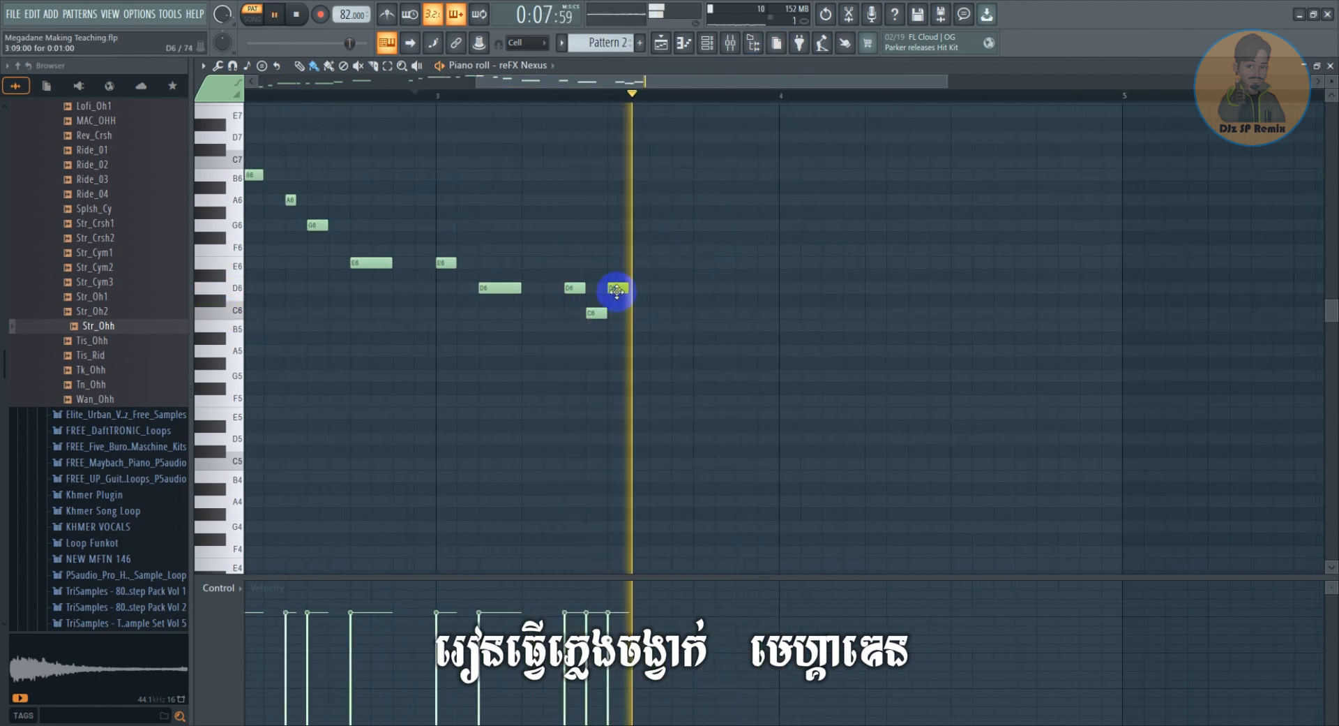
key(space)
click(614, 339)
drag(616, 357, 616, 369)
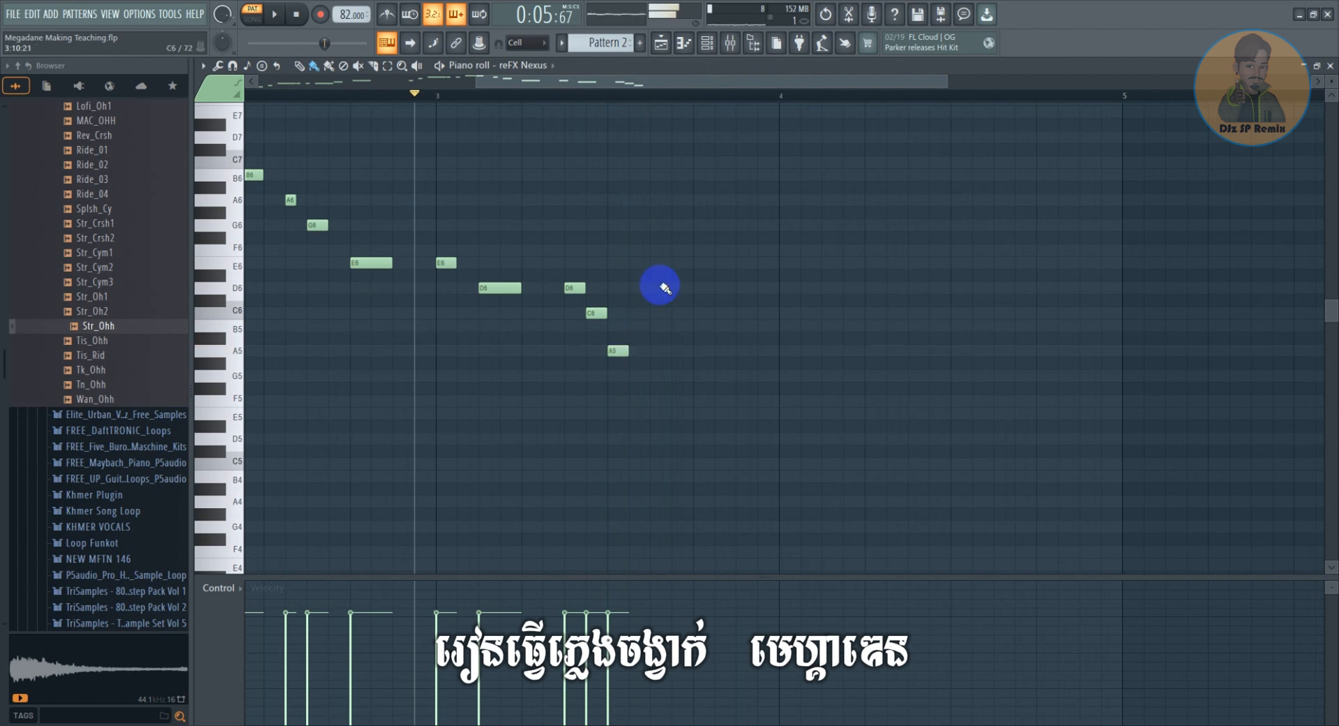
key(space)
scroll(659, 286, down, 2)
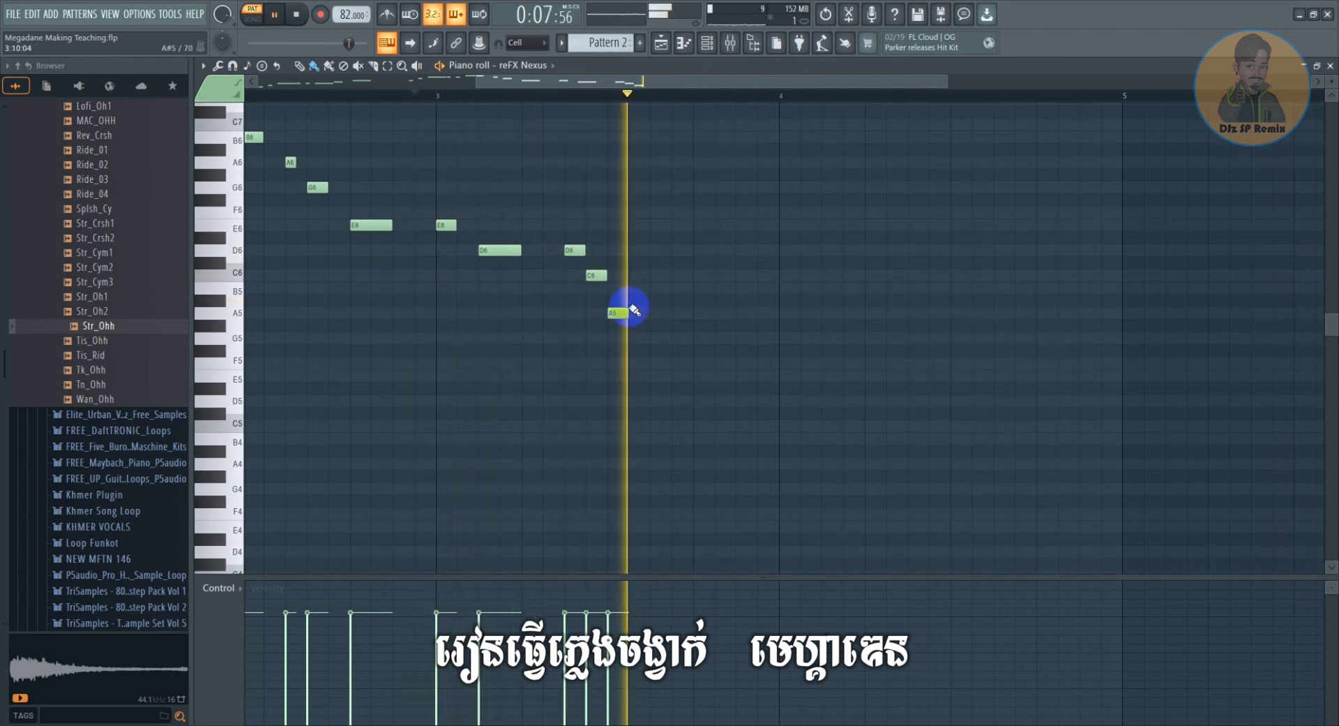
Place a one-step G5 note on step 11 of bar 3 and shift it back to step 10
key(space)
click(248, 321)
key(space)
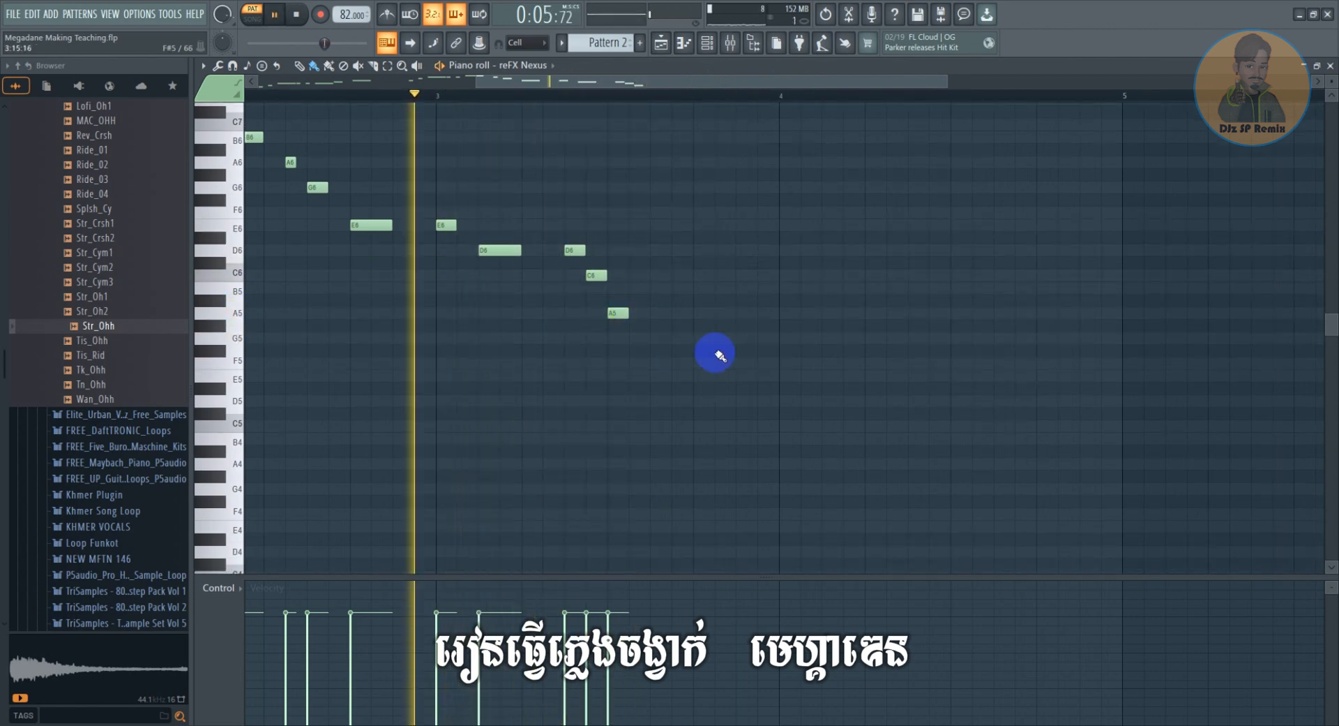
click(659, 339)
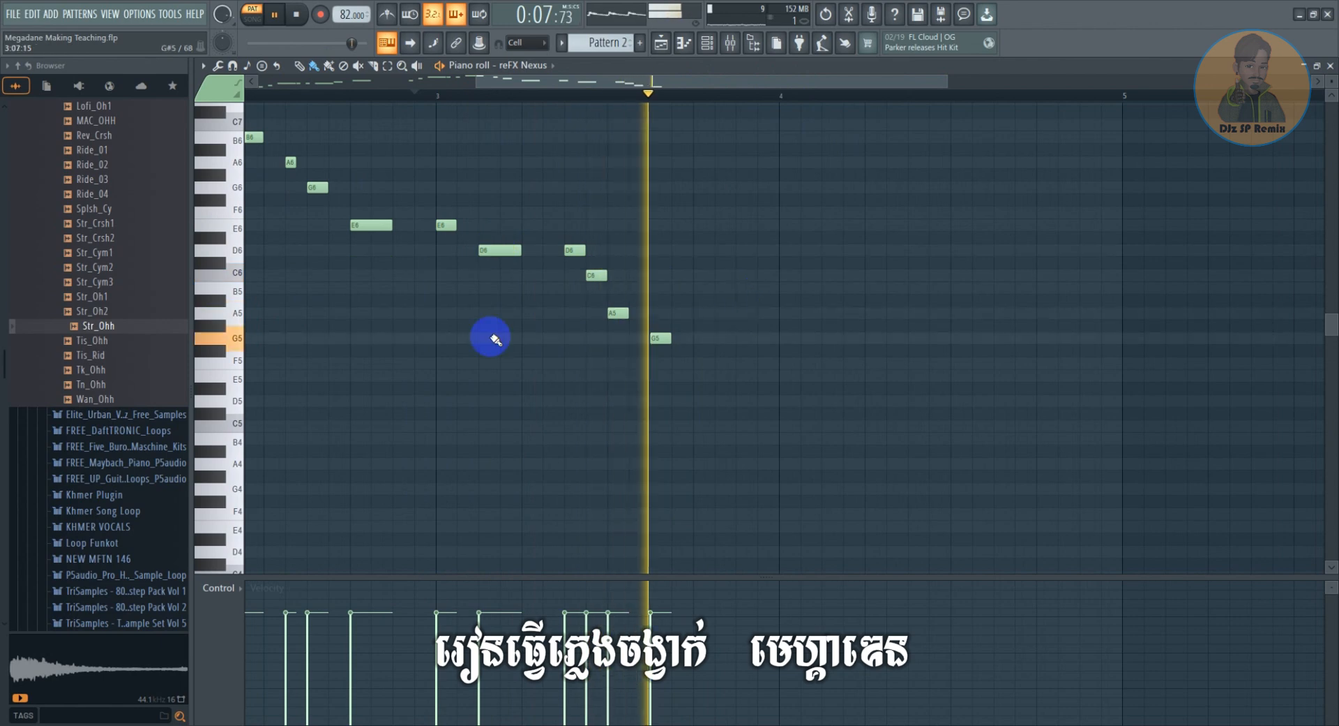
key(space)
drag(656, 338, 635, 338)
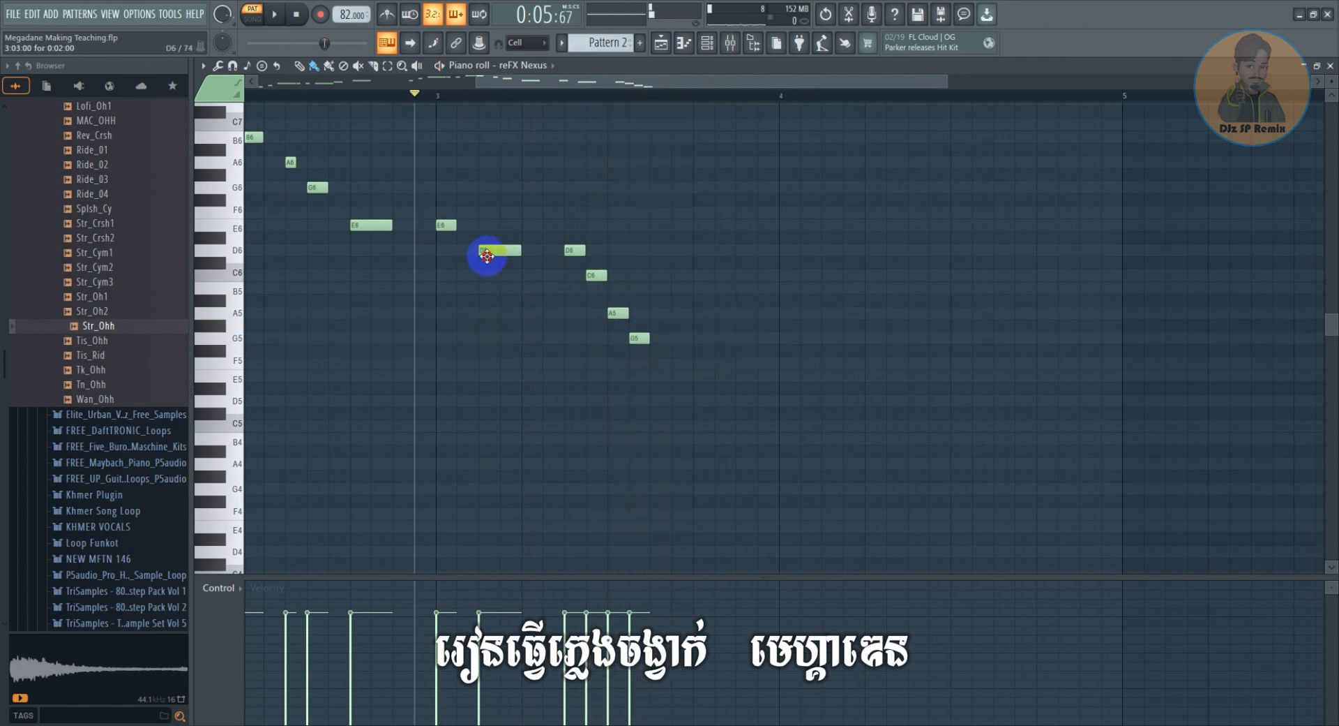
Add a two-step A5 note on step 11 of bar 3, right after the G5 note
key(space)
click(659, 312)
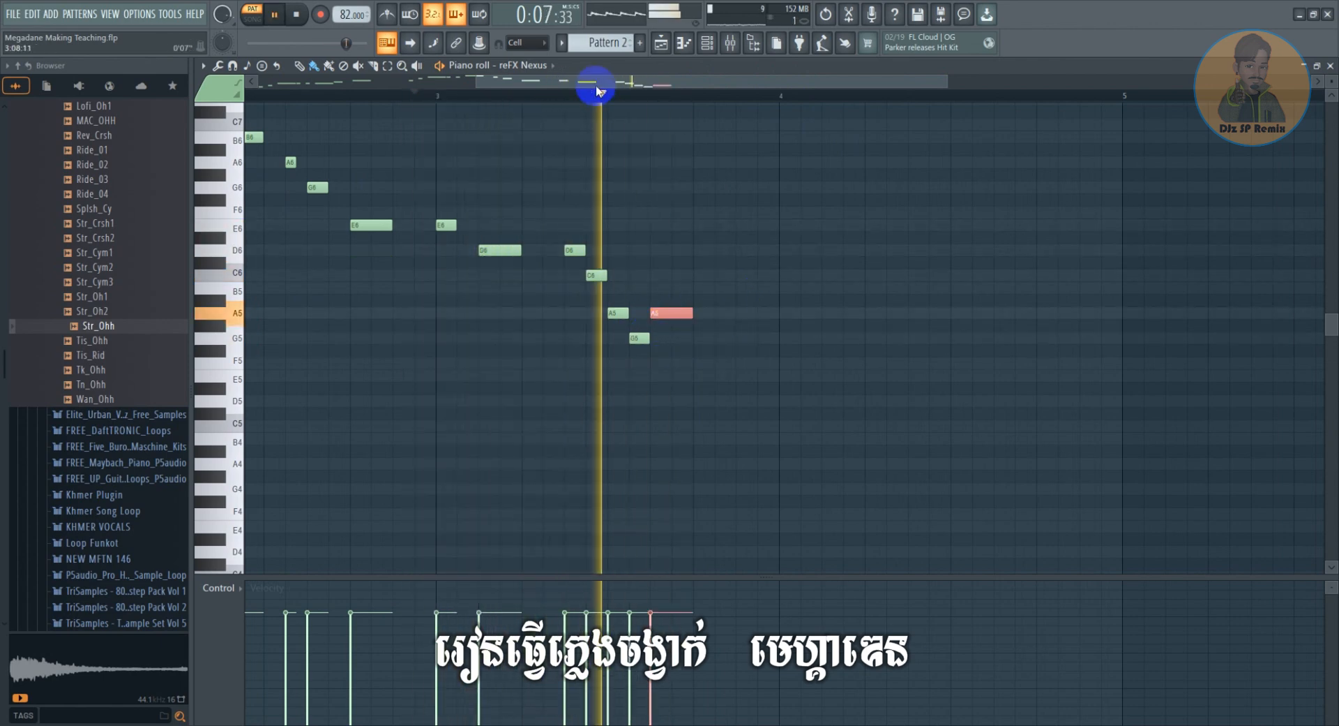
drag(597, 90, 637, 80)
key(space)
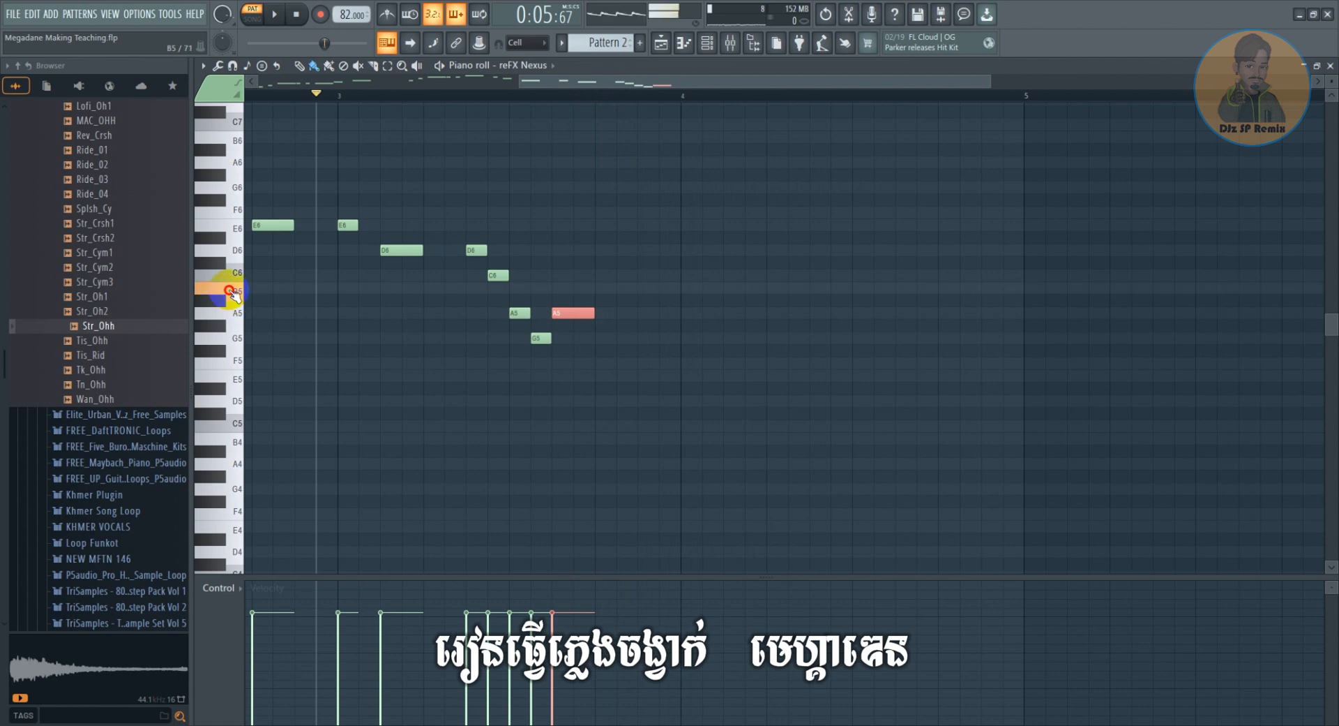
click(500, 275)
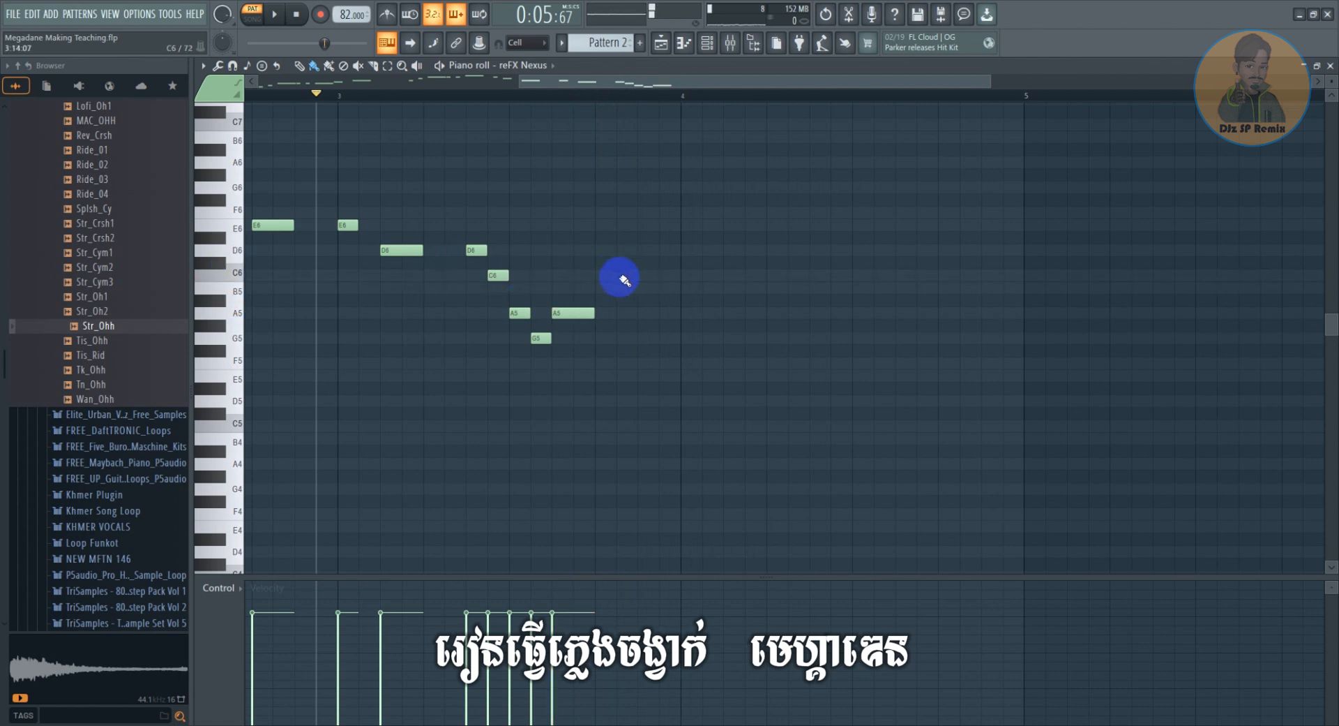
Place a one-step C6 note, settle it on step 1 of bar 4 and play from the end of bar 3
key(space)
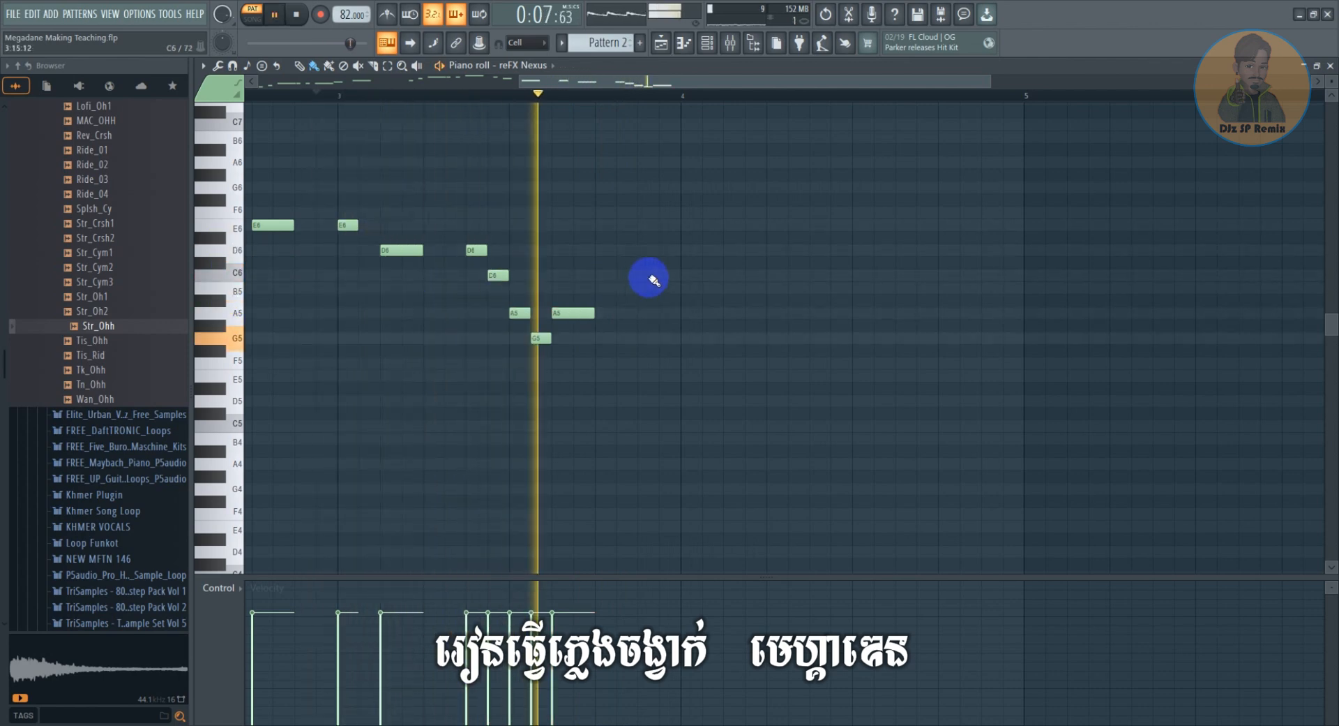
click(667, 276)
key(space)
drag(682, 277, 703, 277)
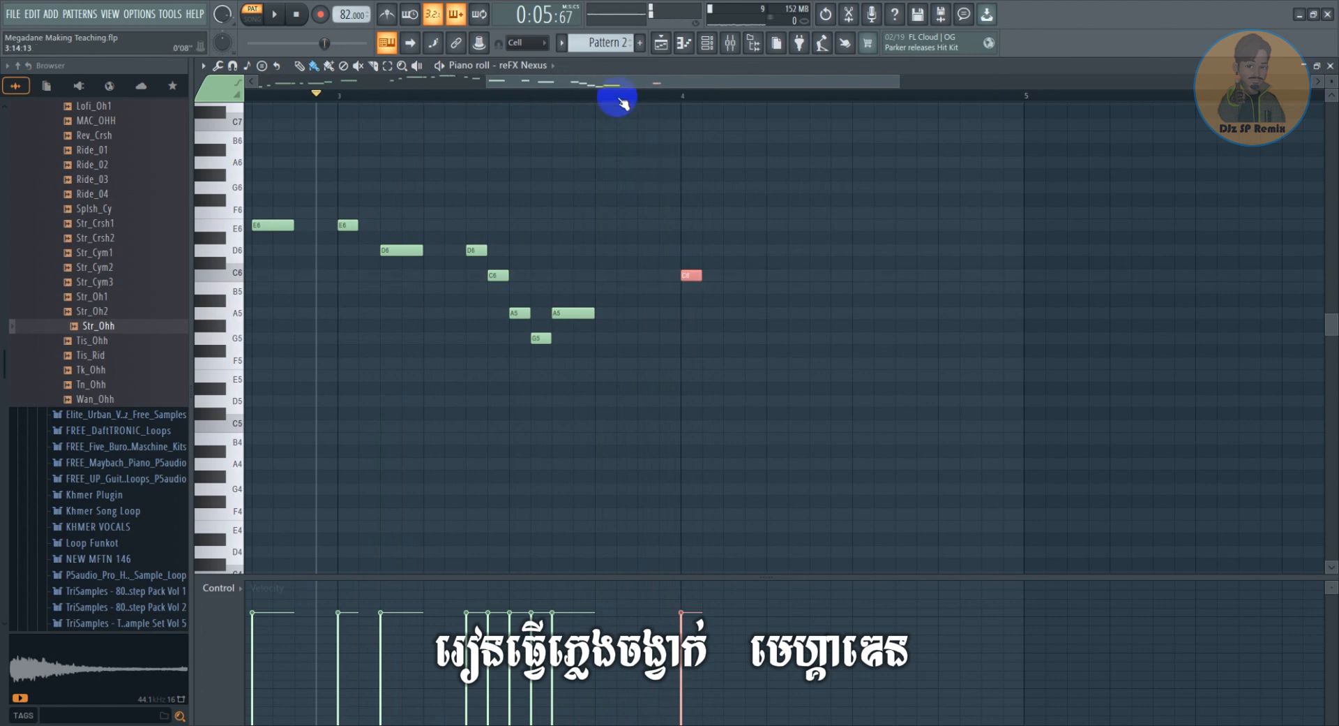
click(573, 92)
key(space)
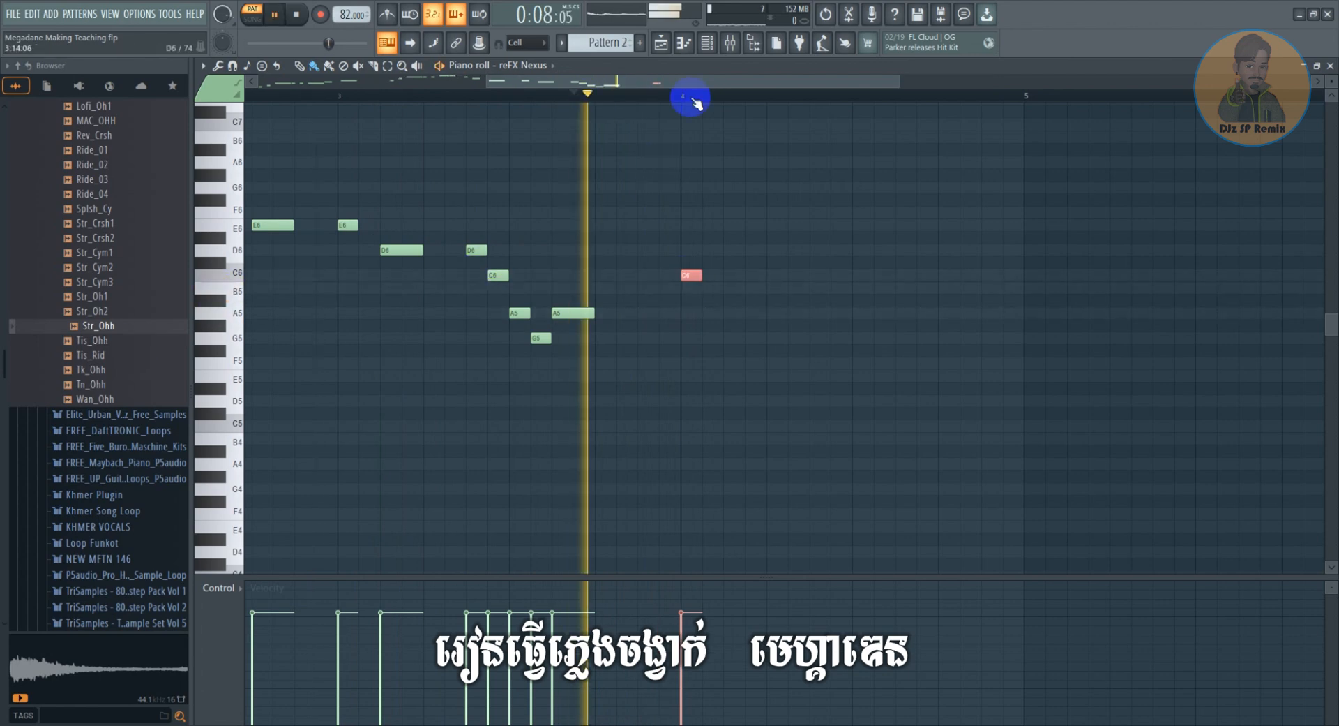
Add a one-step B5 note on step 3 of bar 4 and lengthen the preceding C6 note to two steps
key(space)
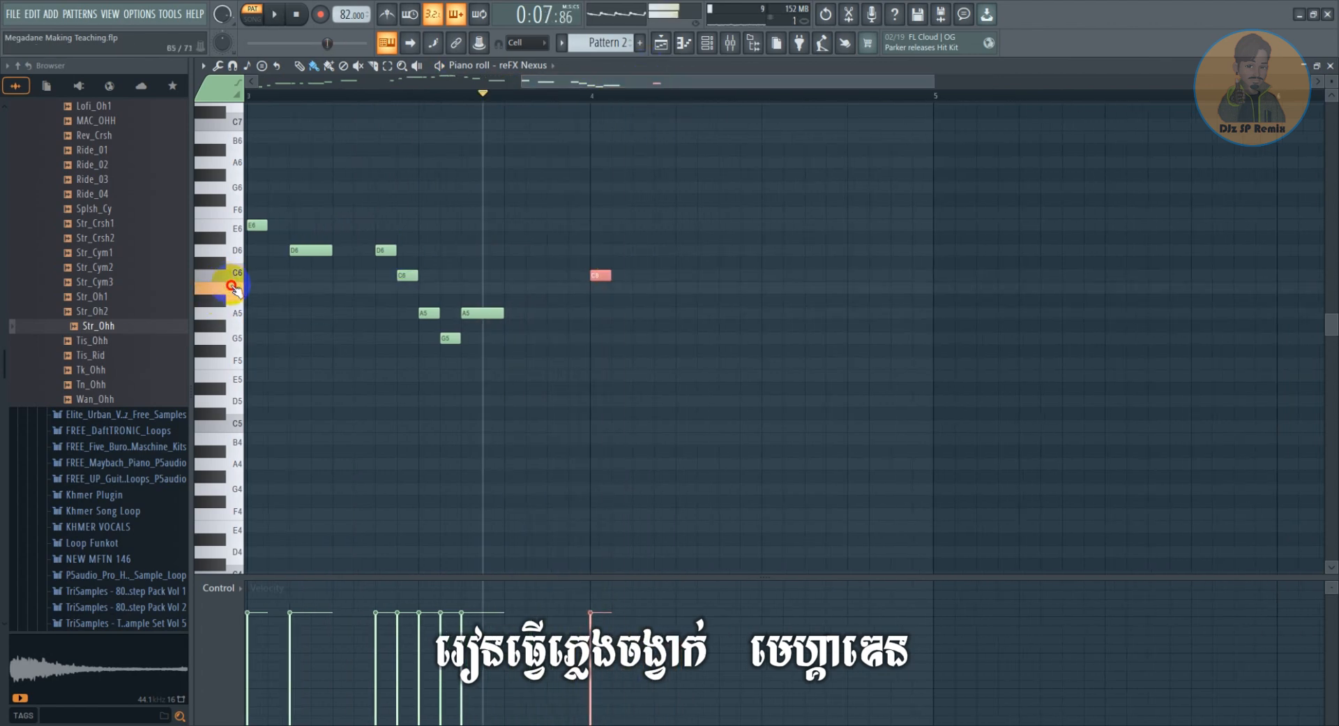
click(640, 287)
key(space)
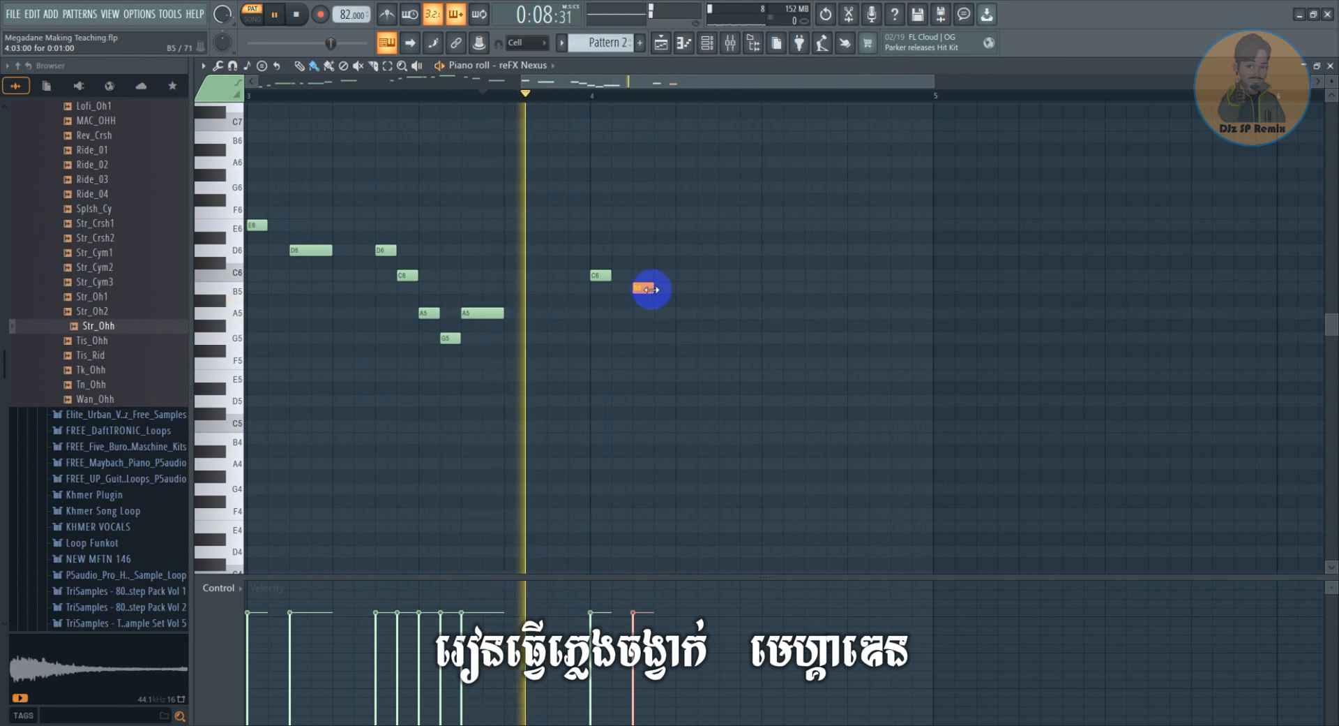
key(space)
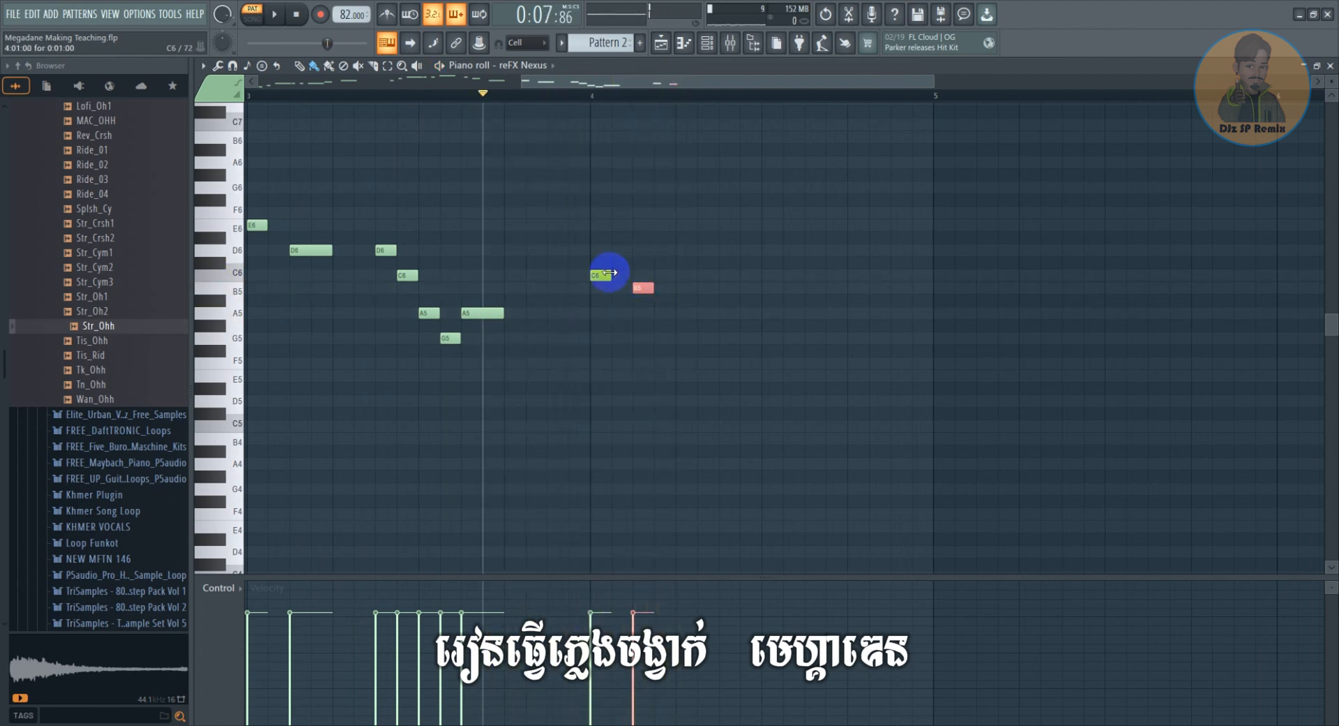
key(space)
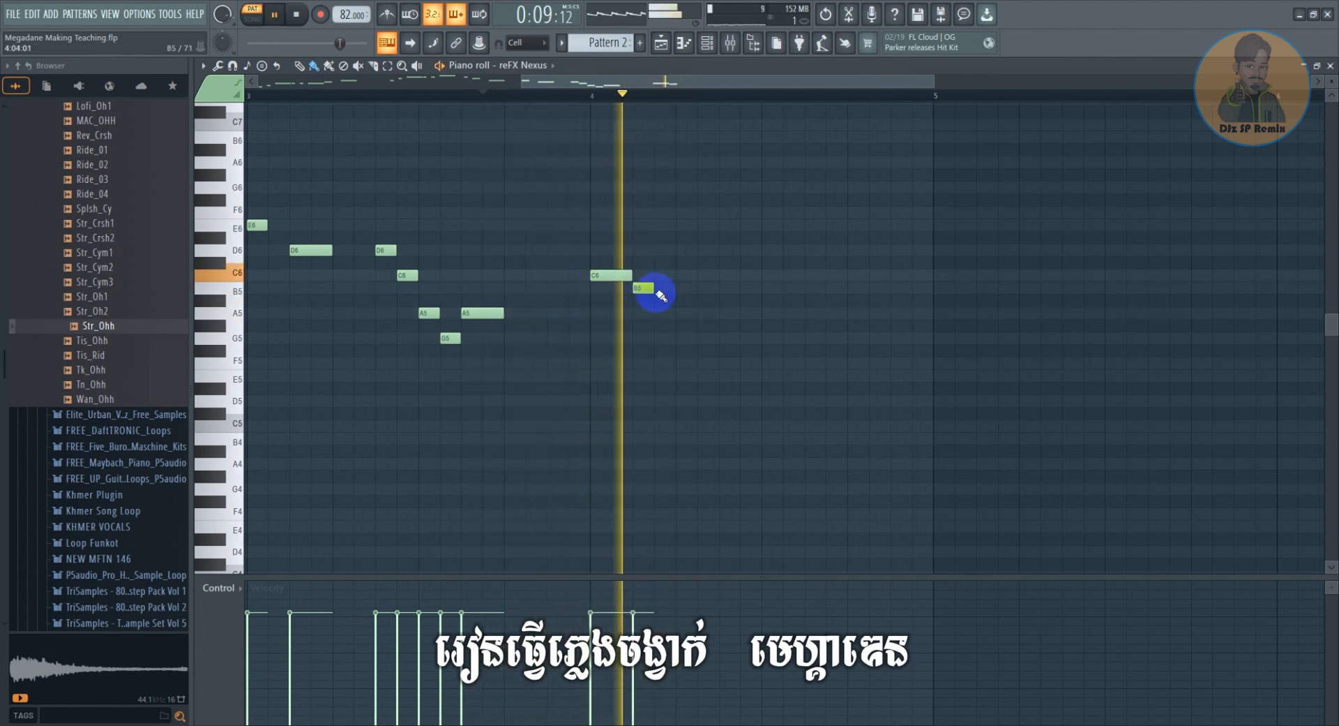
Place a two-step A5 note on step 5 of bar 4 and move it to step 7, checking it by playback
click(224, 302)
key(space)
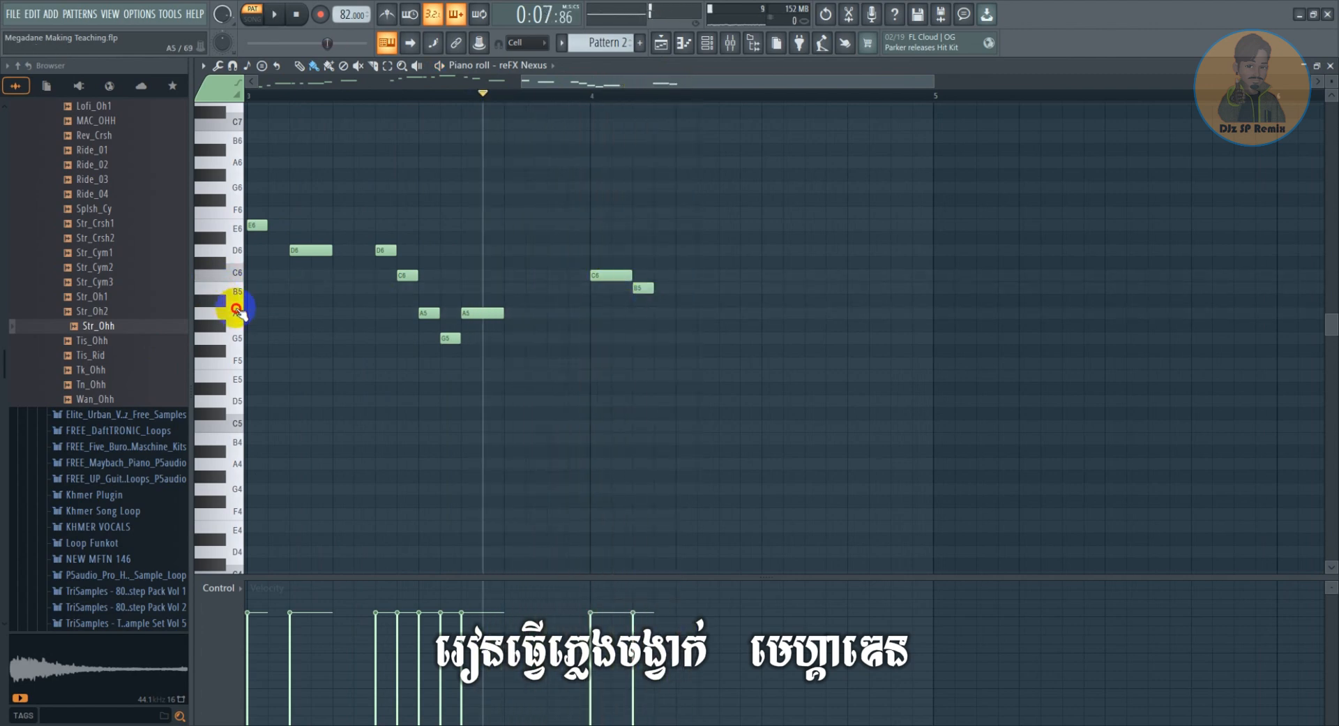
click(691, 312)
drag(628, 81, 663, 82)
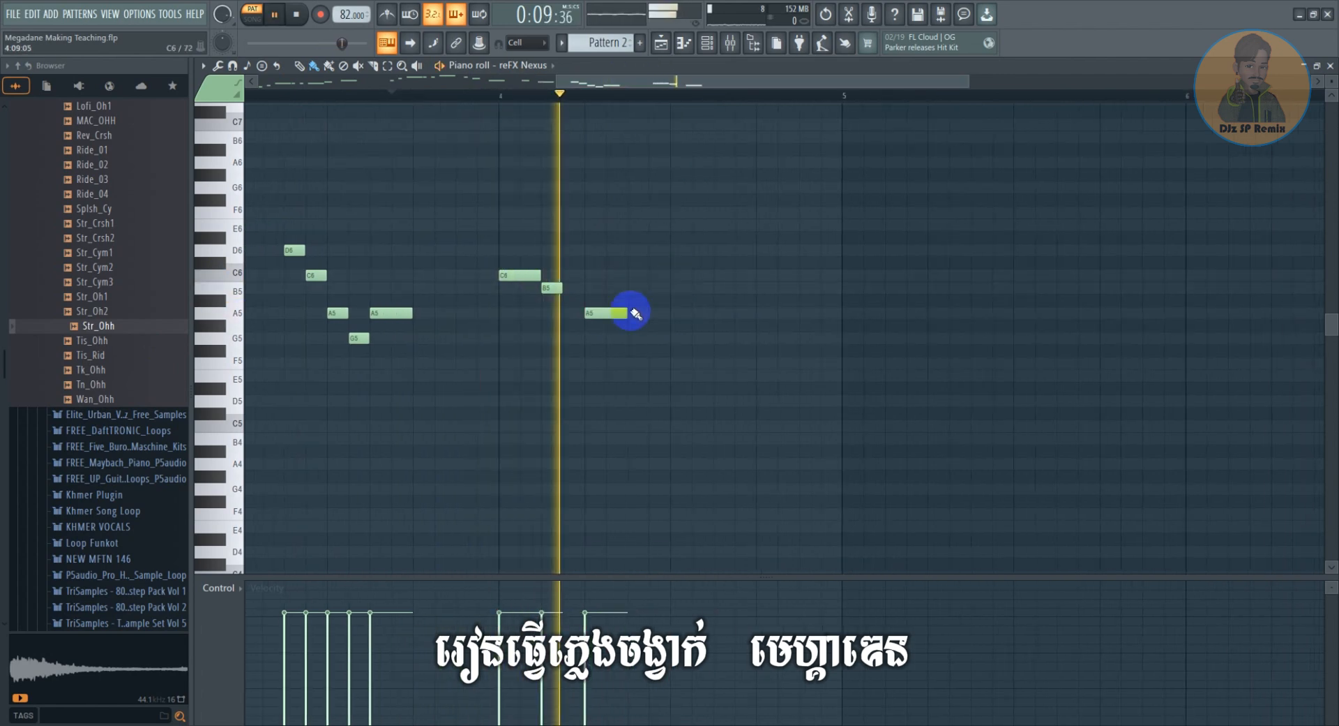
key(space)
drag(629, 317, 661, 316)
key(space)
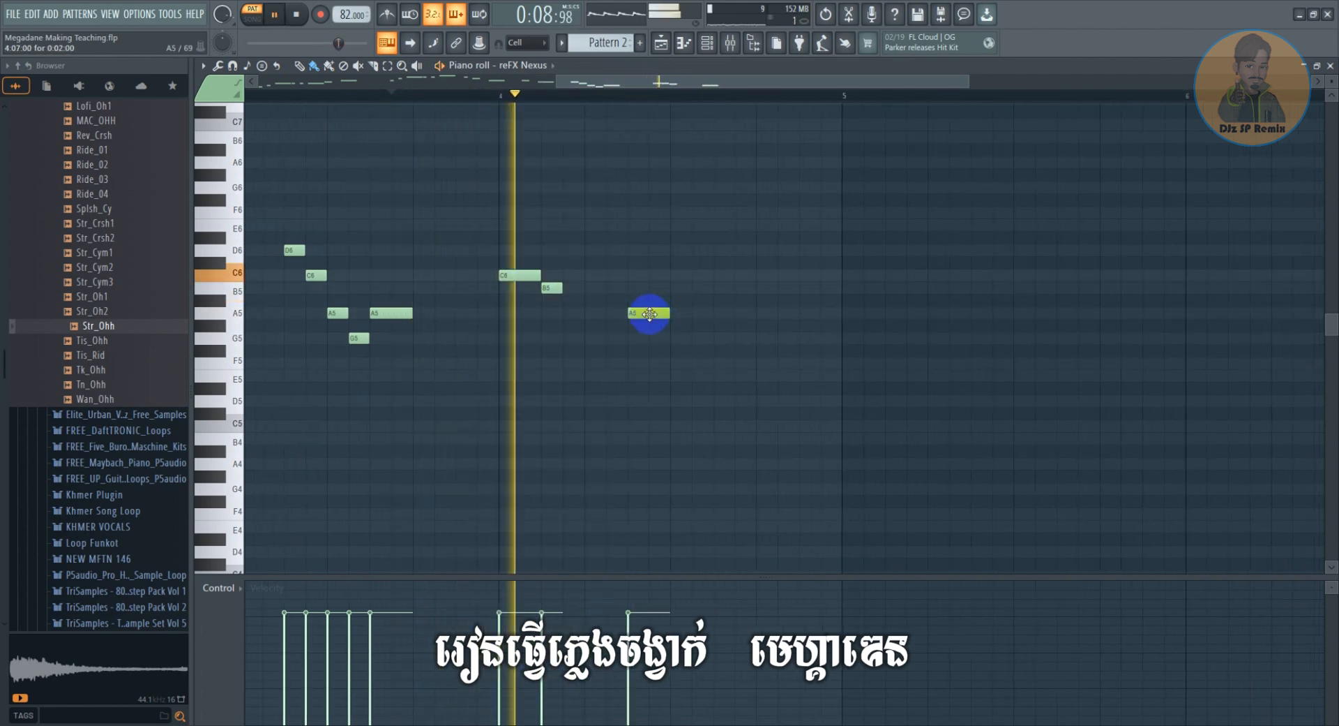
key(space)
Shorten the A5 note on step 7 of bar 4 to one step and replay the phrase
click(246, 315)
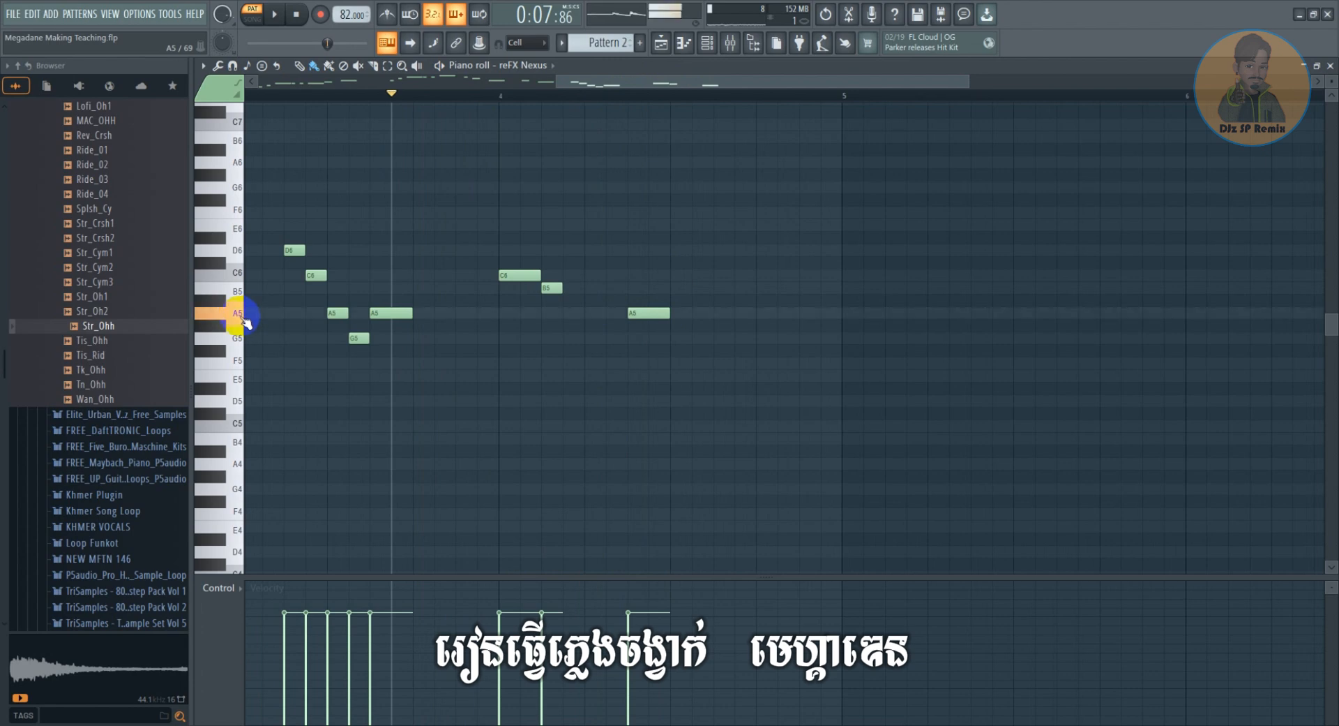
drag(657, 313, 647, 314)
key(space)
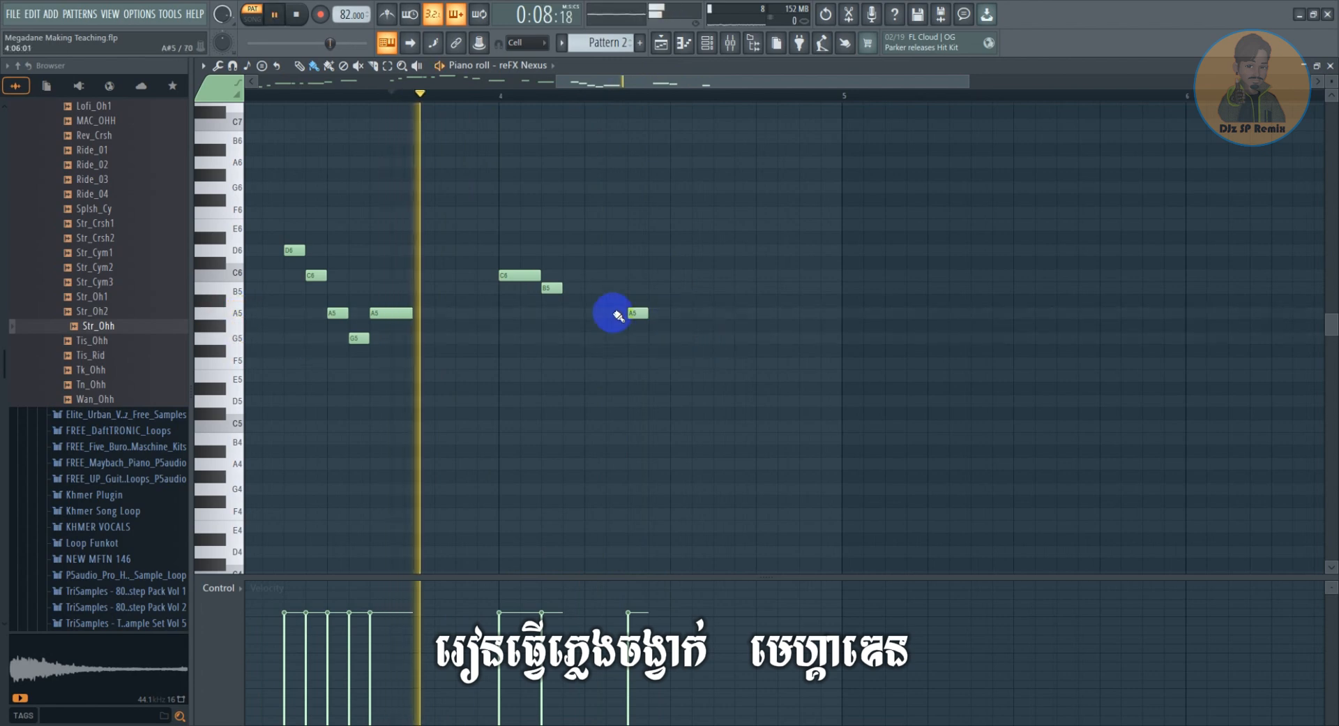
Add a one-step G5 note on step 9 of bar 4 and play the phrase back
click(680, 339)
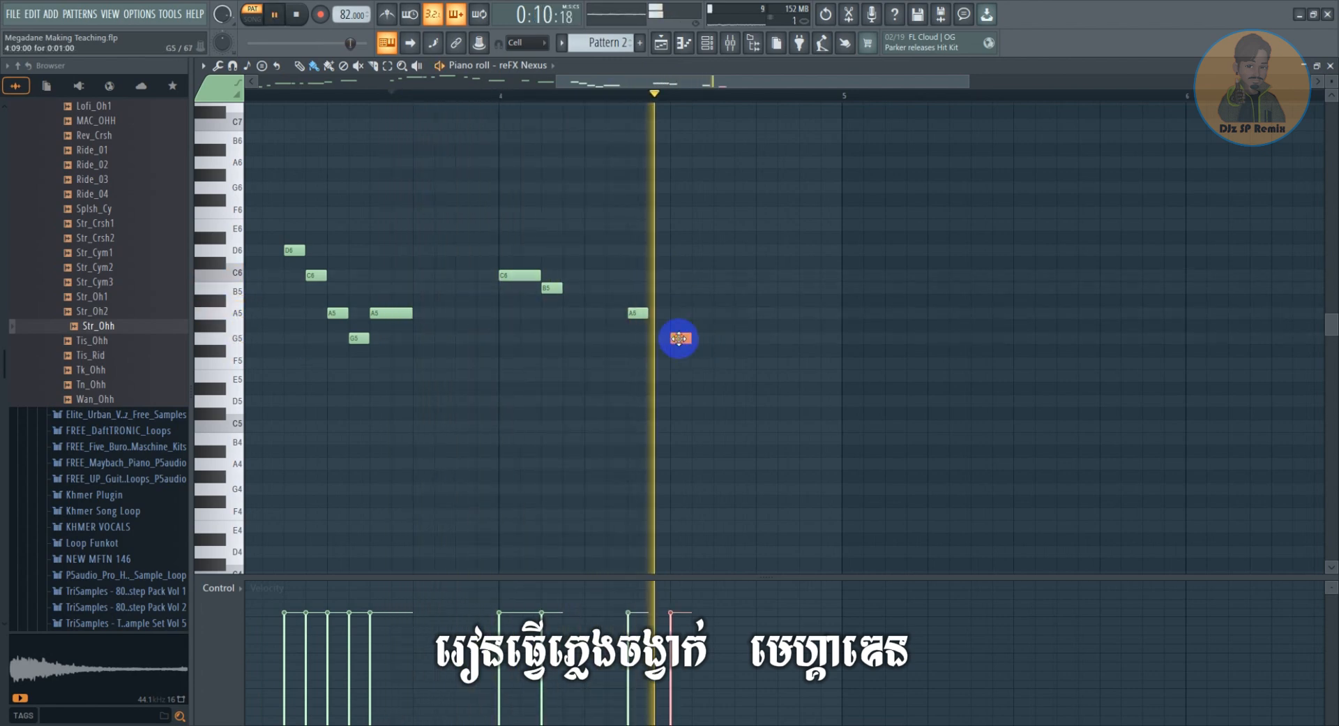
key(space)
click(217, 336)
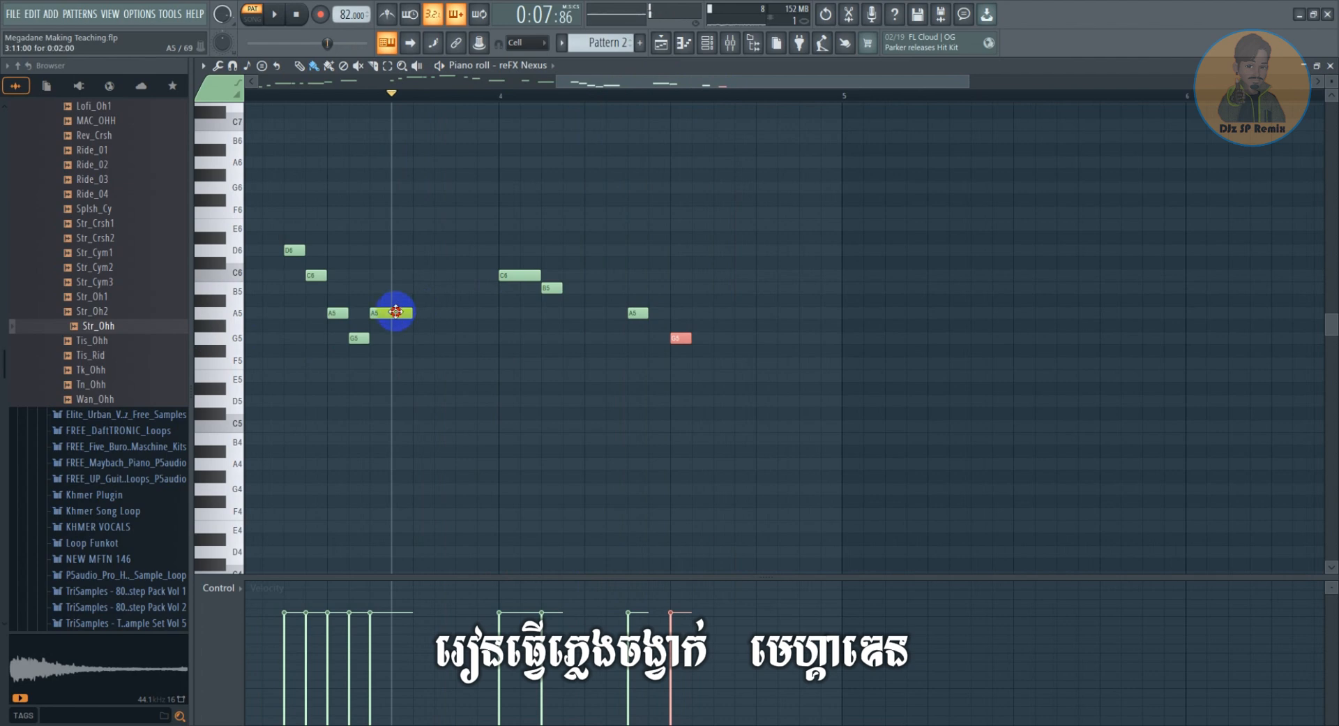
key(space)
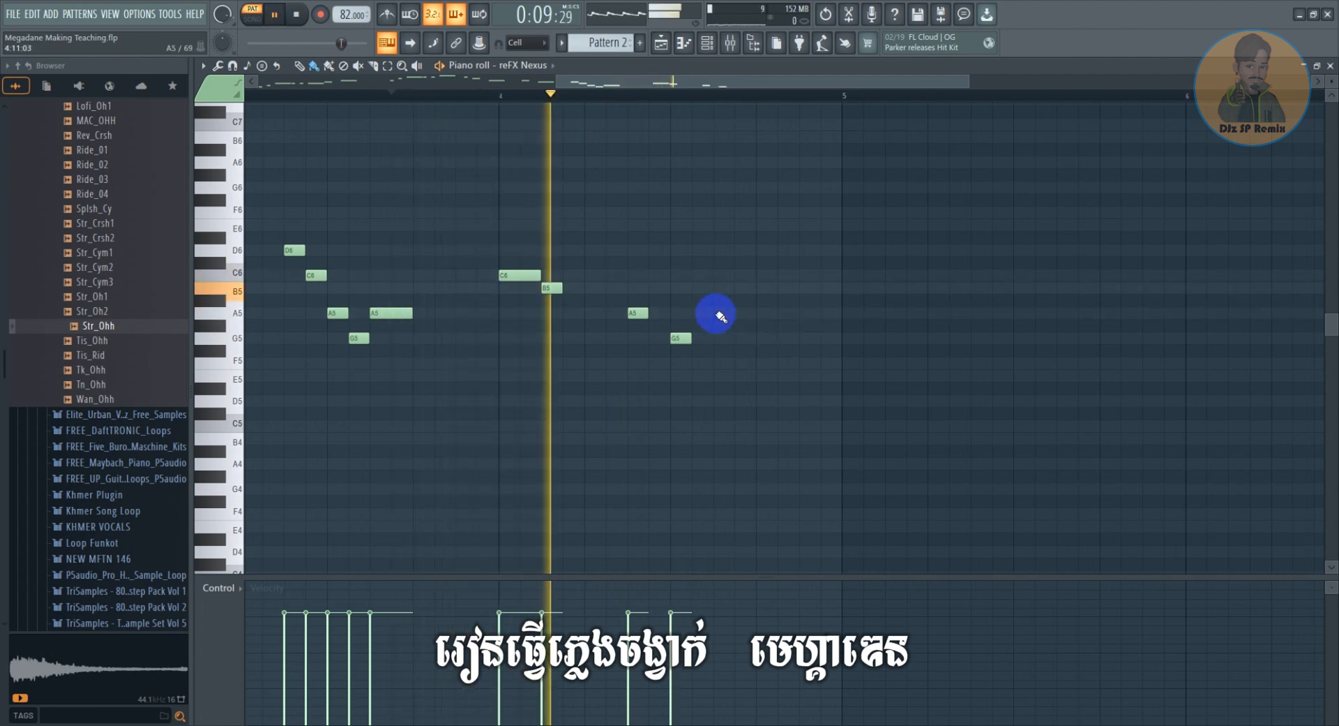
Add an A5 note on step 11 of bar 4, lengthen it to four steps and replay the phrase
click(719, 313)
key(space)
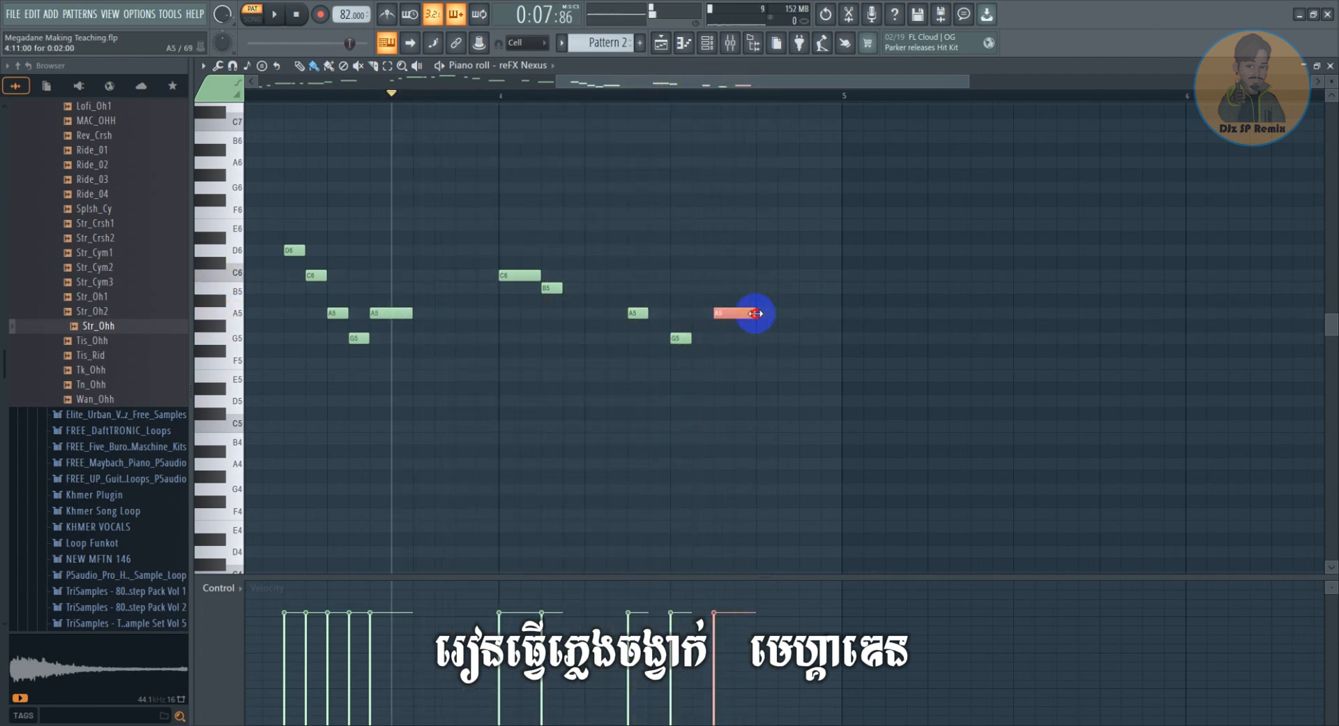
drag(756, 313, 800, 314)
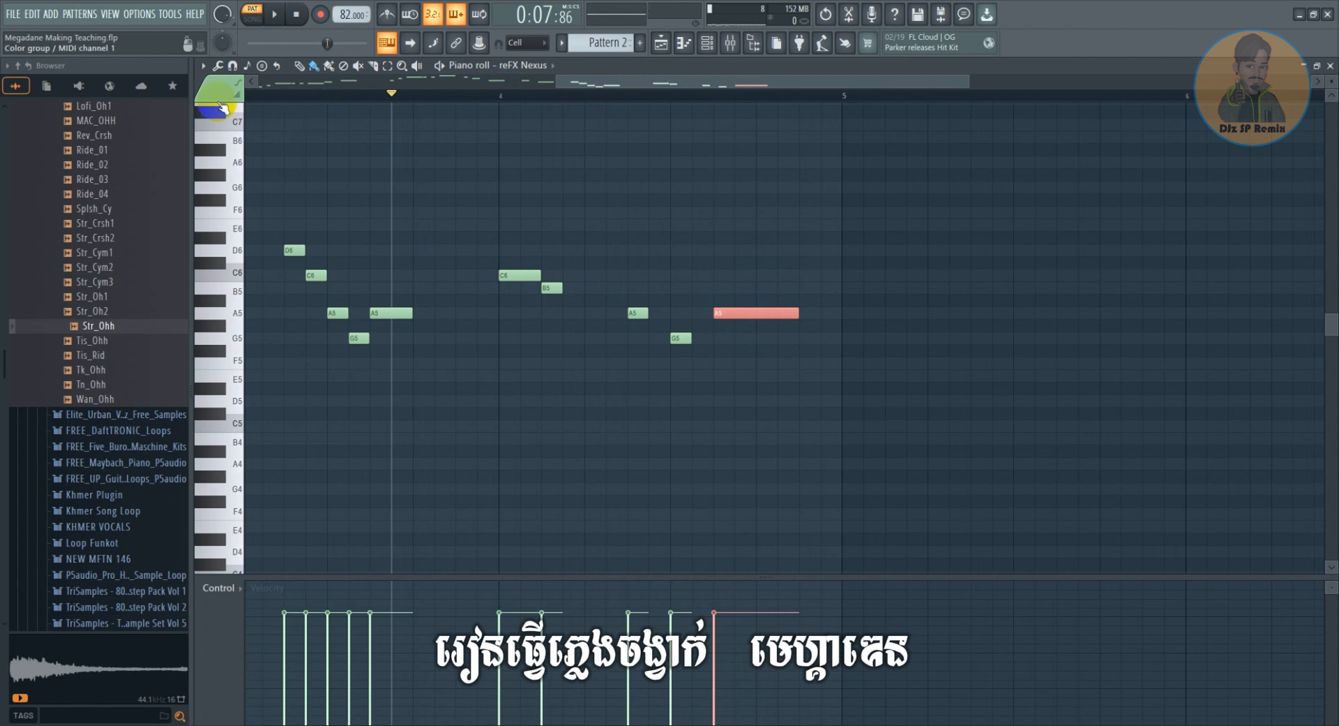
click(276, 93)
key(space)
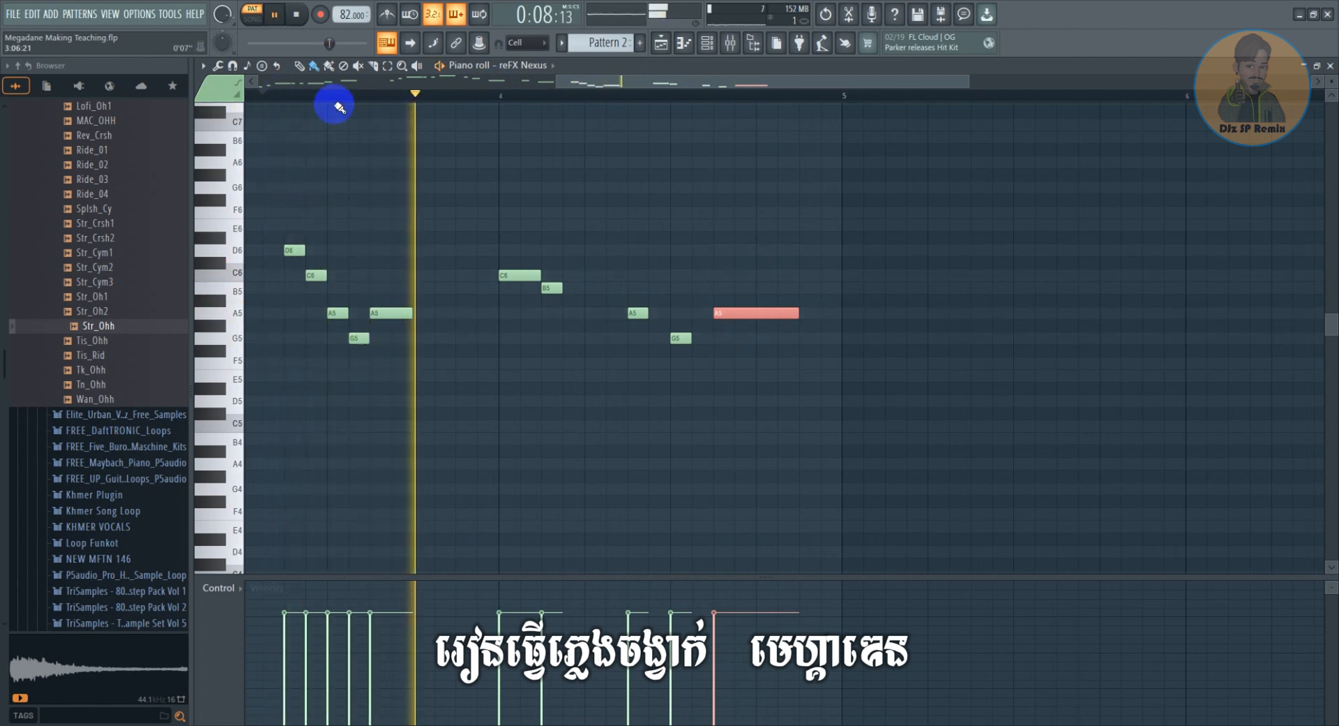
scroll(562, 97, up, 2)
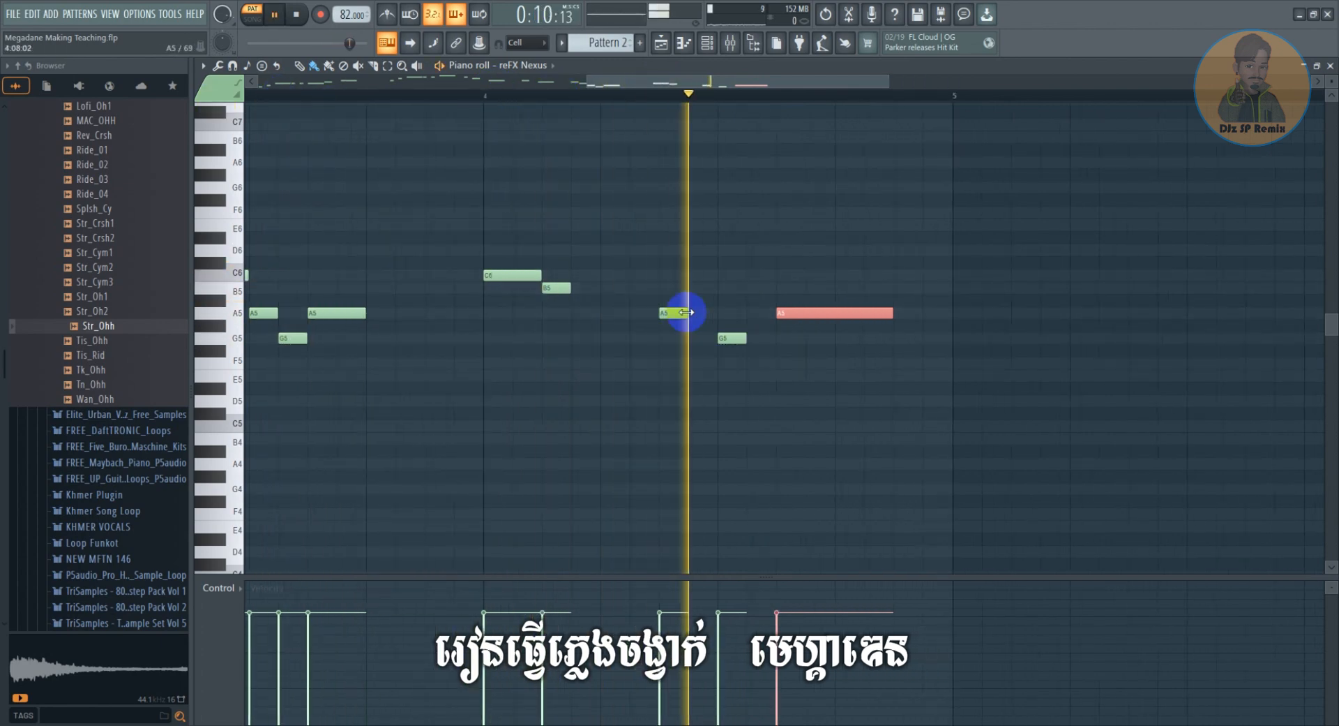
Add an A5 note on step 6 of bar 4, shorten it to half a step using 1/6 step snap, and restore Cell snap
key(space)
click(637, 312)
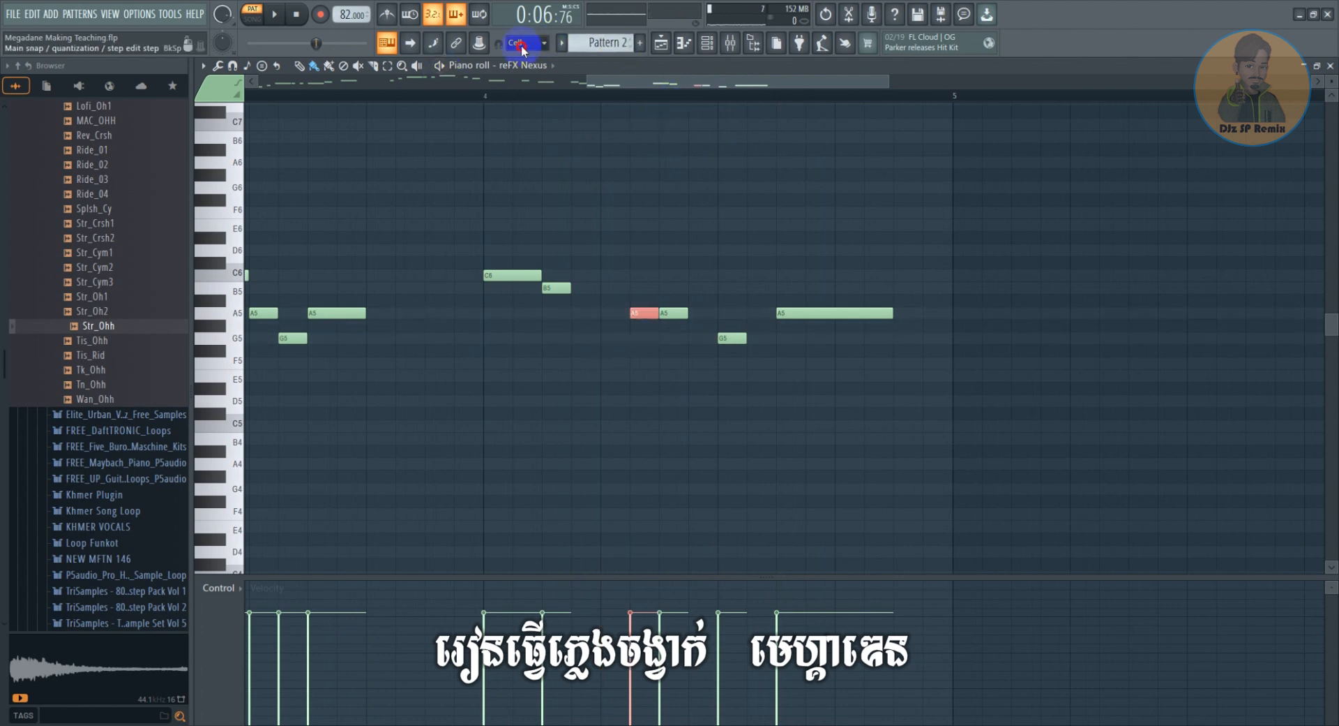
click(522, 44)
click(525, 103)
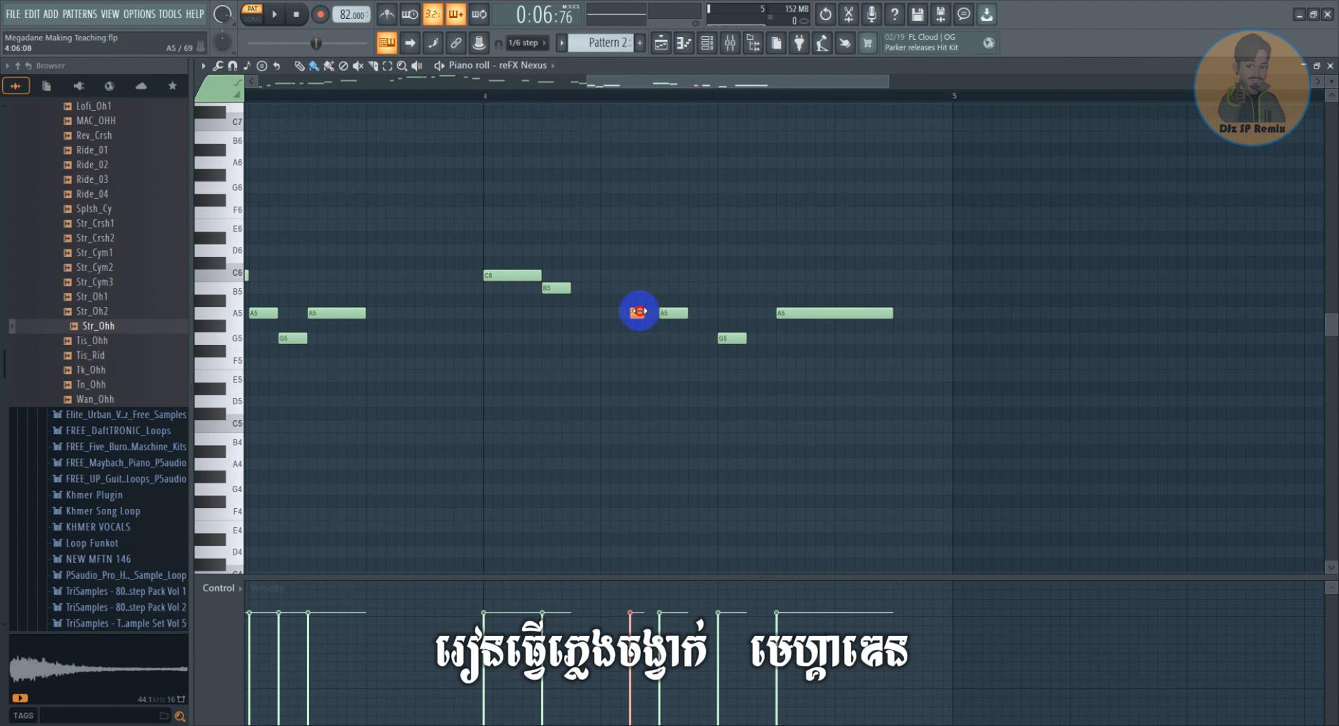
drag(684, 100, 574, 307)
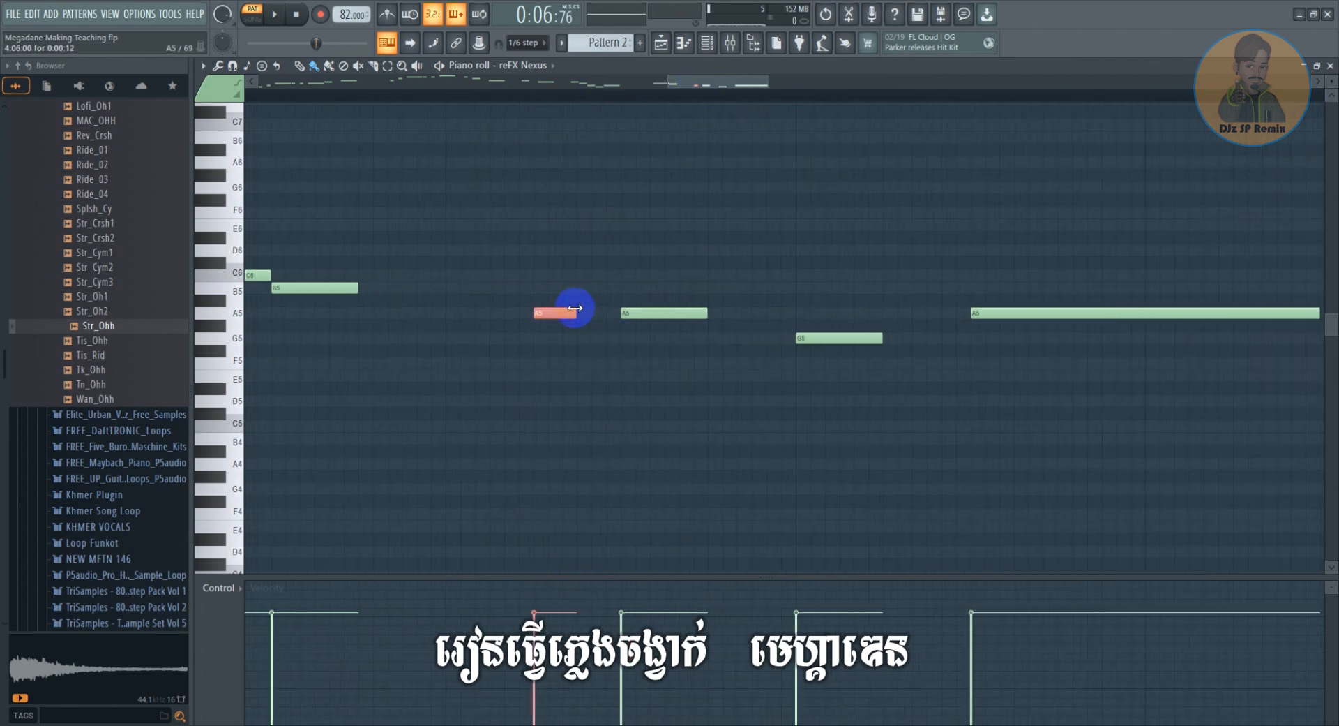
click(526, 44)
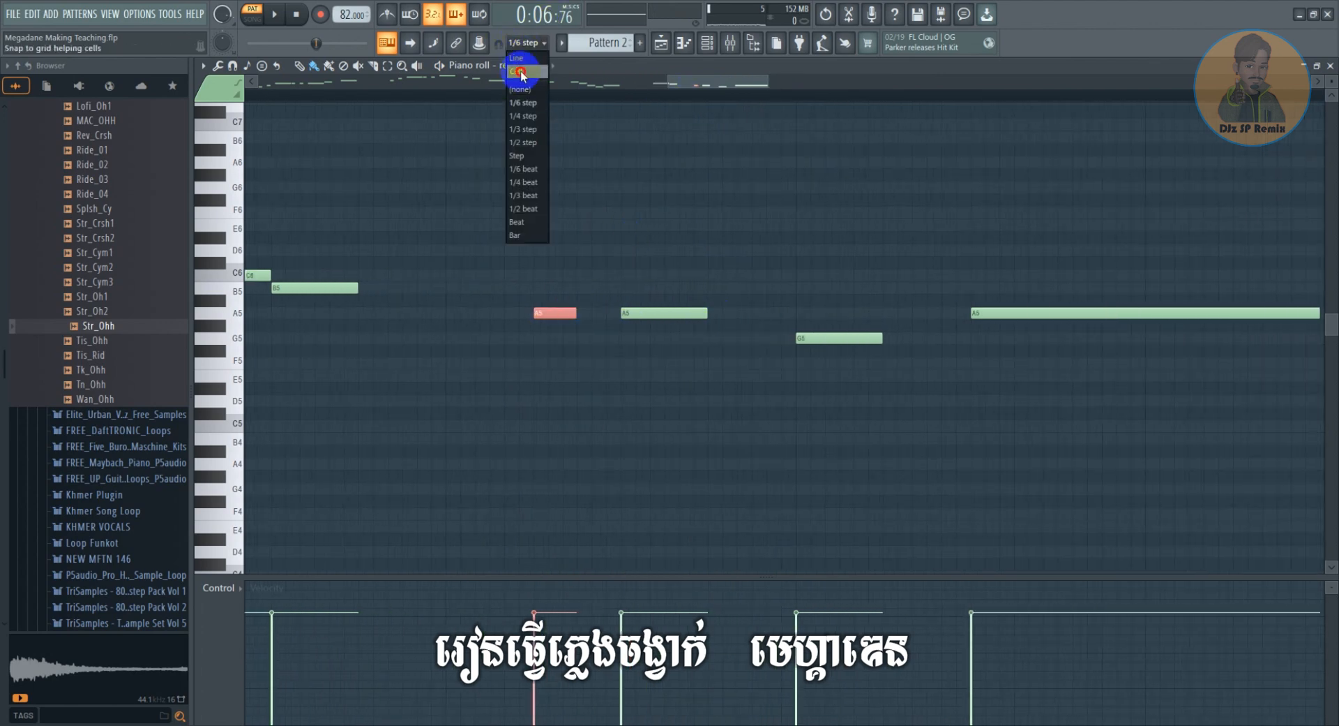
click(523, 73)
Play back the whole Pattern 2 melody from bar 1 and dismiss the antivirus notification
key(space)
scroll(580, 104, down, 3)
scroll(574, 102, down, 3)
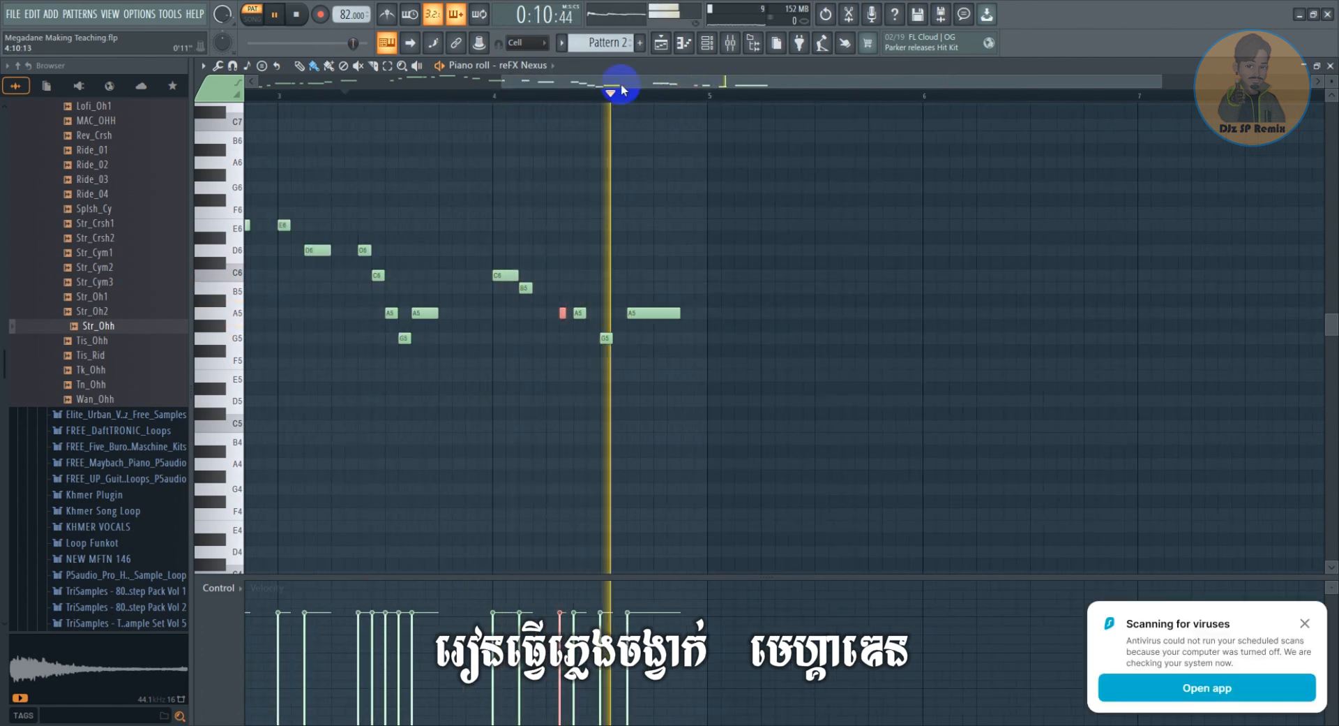
click(1305, 628)
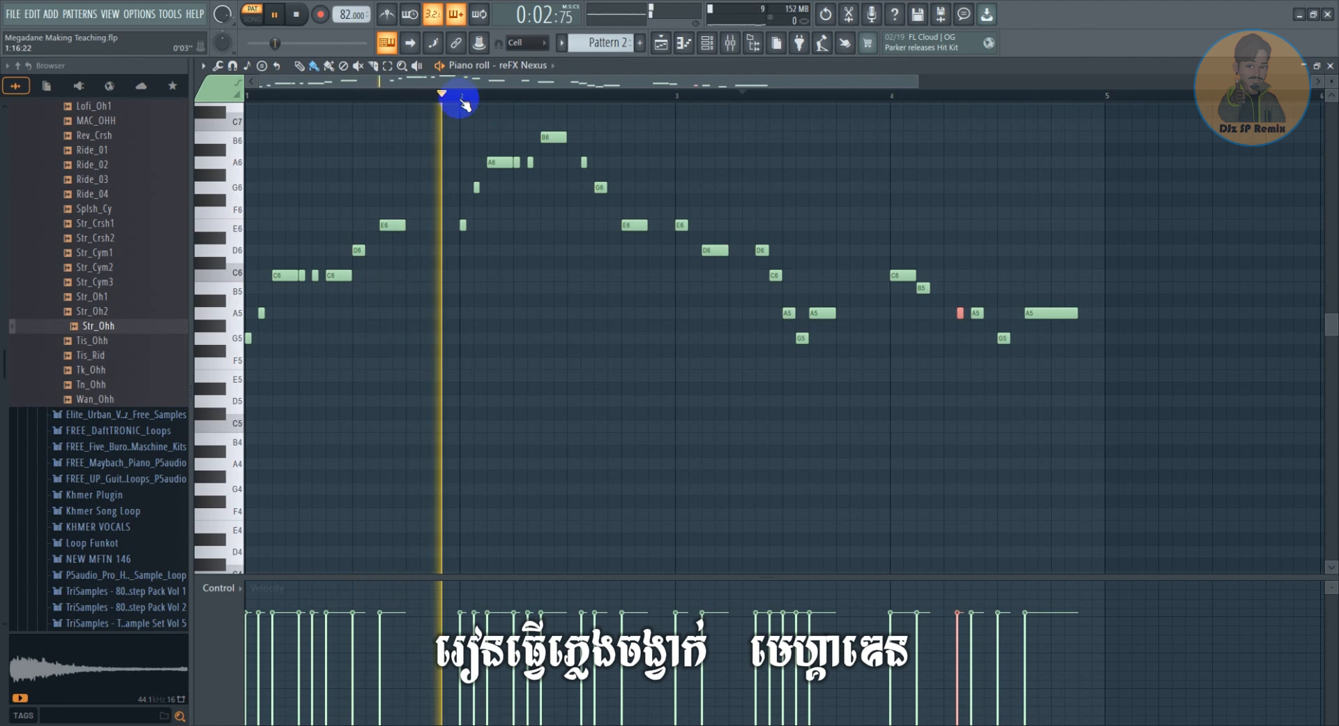
scroll(422, 101, down, 1)
scroll(422, 101, down, 1)
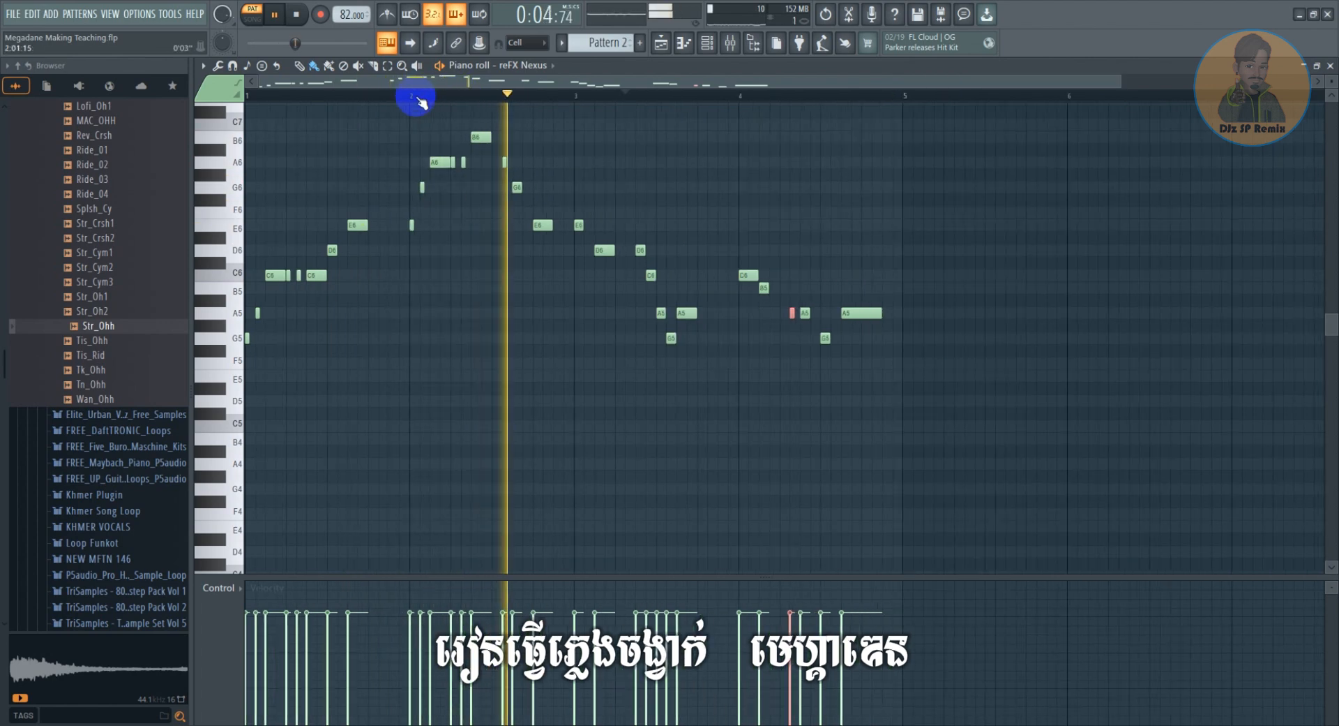
Place Pattern 2 on Track 3 of the playlist, and move the clips so Pattern 1 starts at bar 5 and Pattern 2 two steps earlier
click(661, 44)
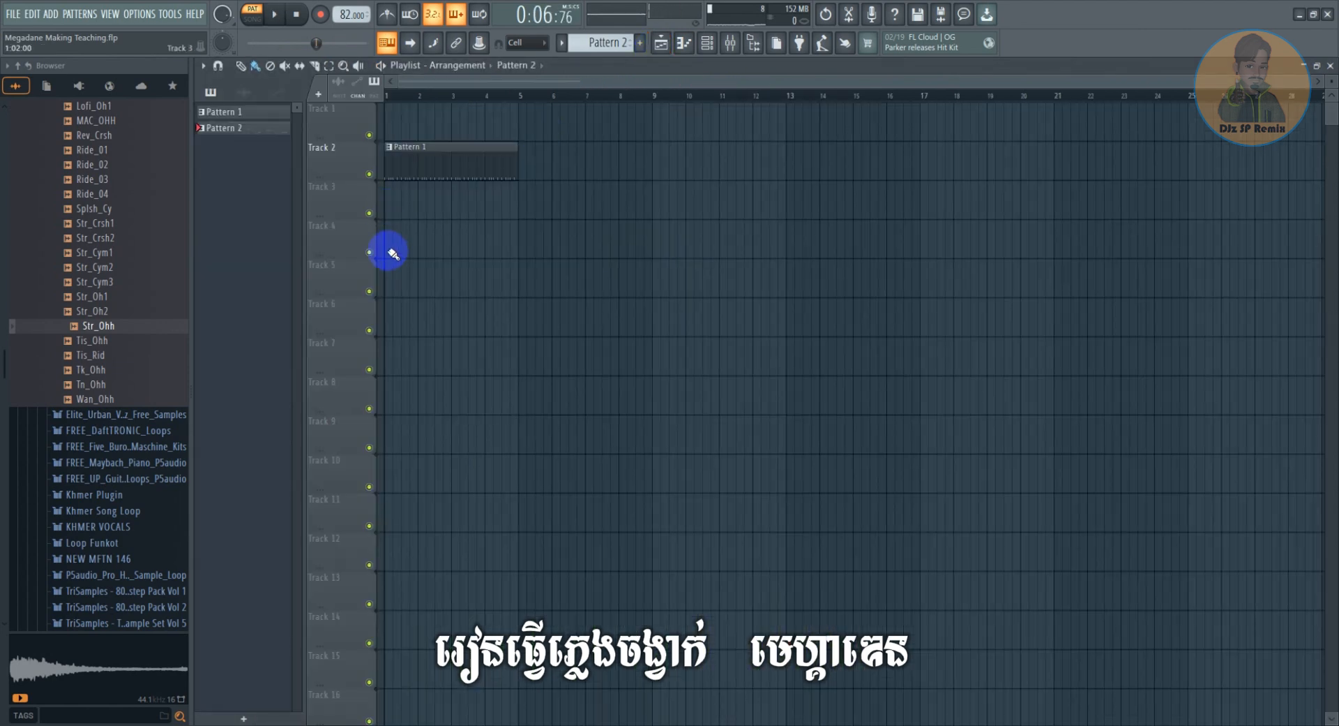
click(389, 204)
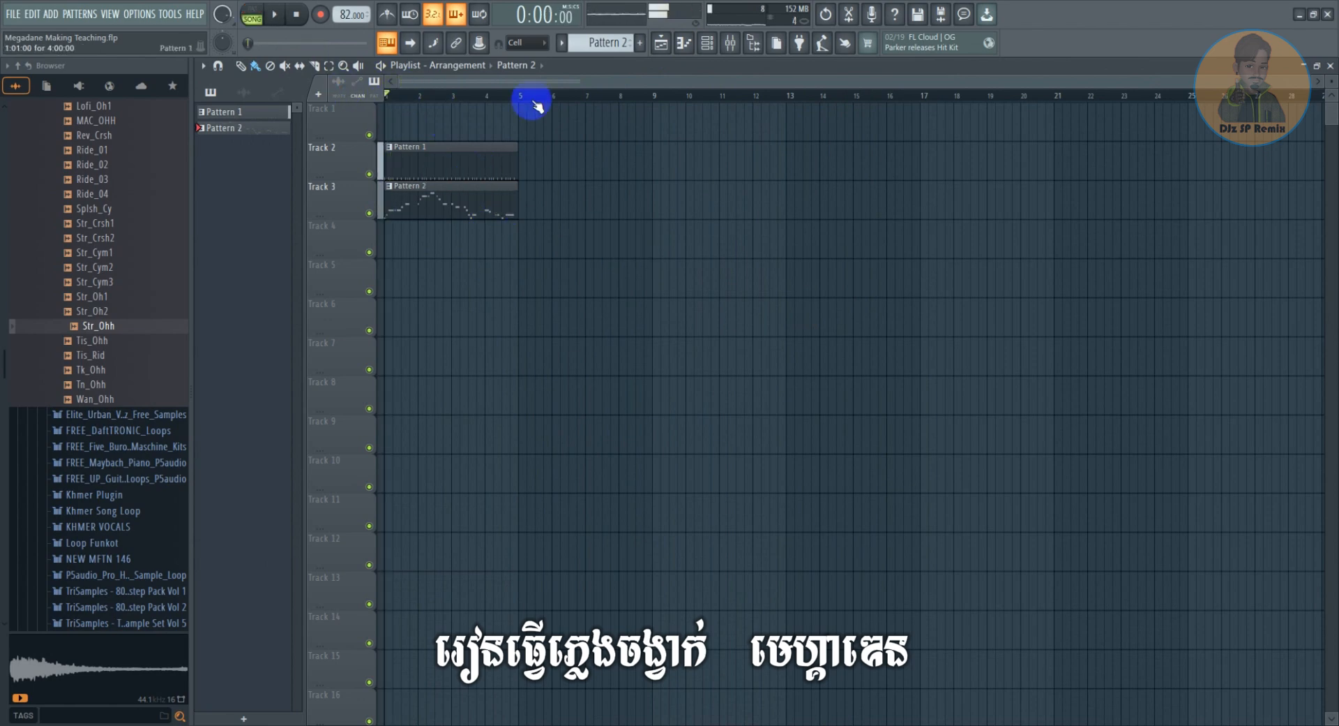
drag(457, 169, 582, 168)
drag(509, 197, 599, 202)
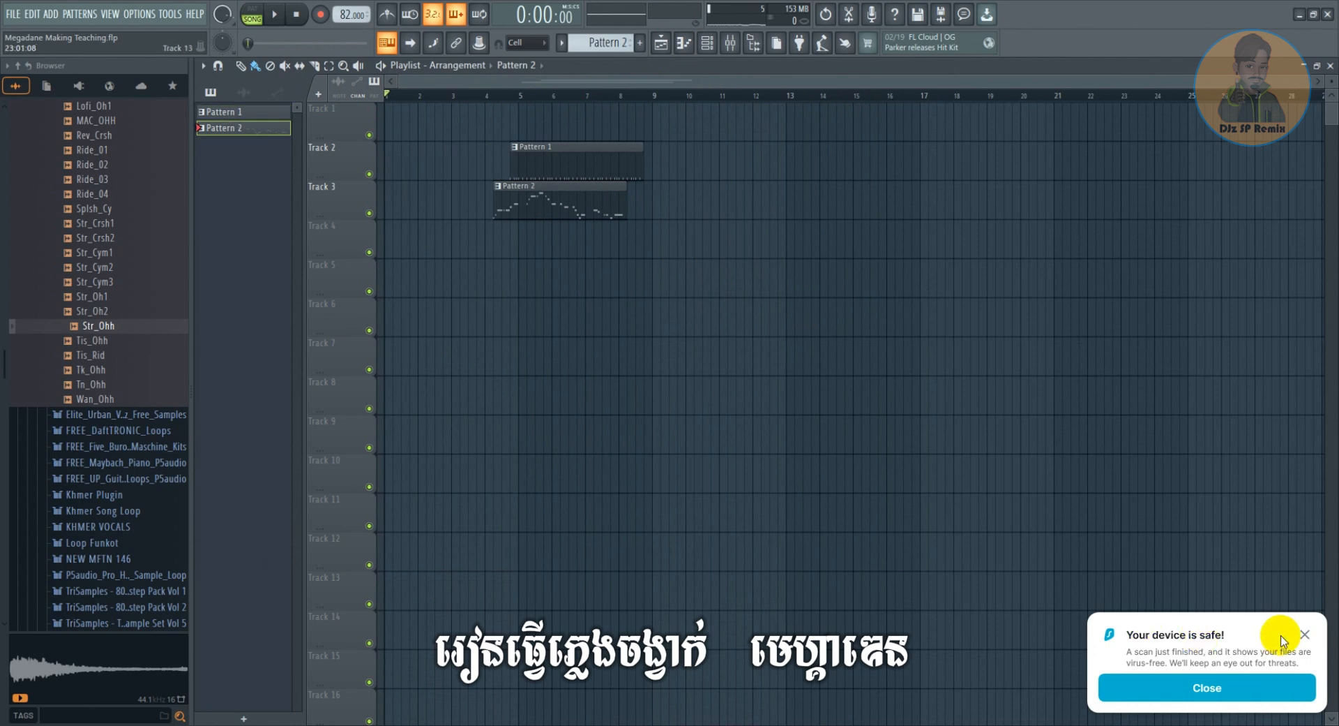
click(1302, 636)
scroll(641, 97, up, 3)
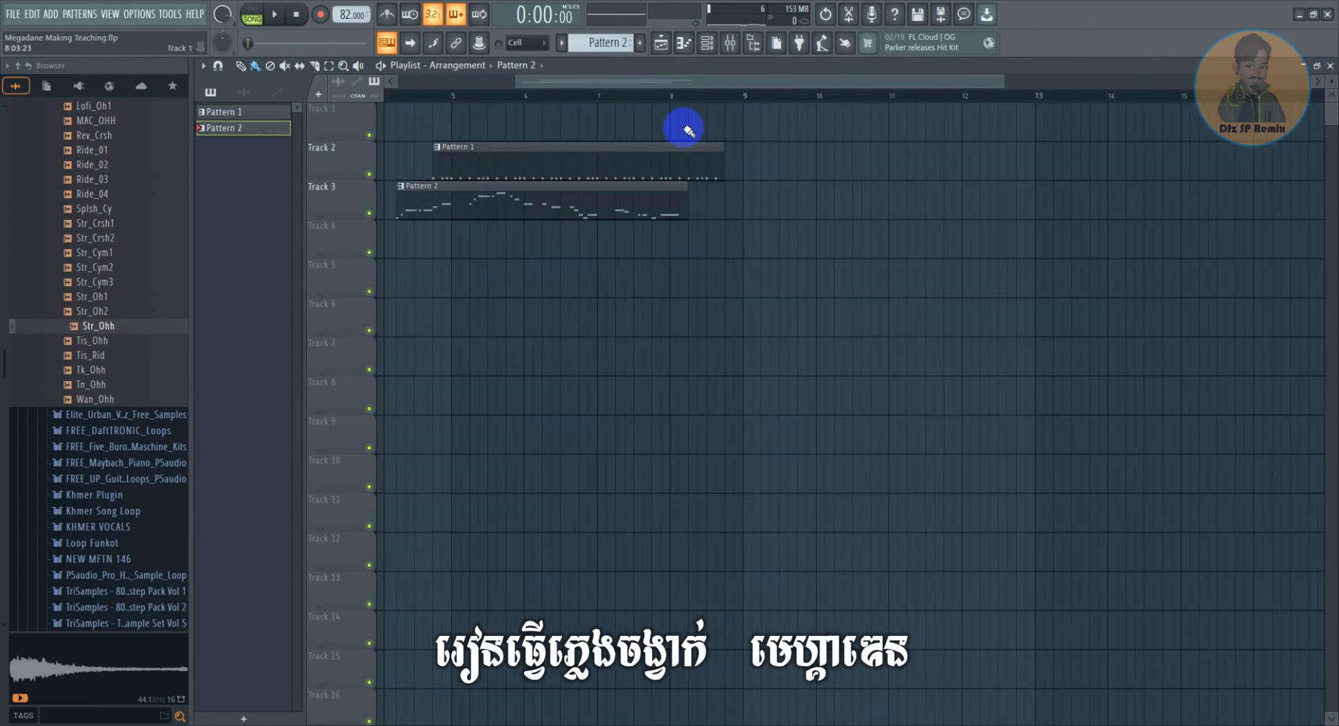
drag(533, 174, 600, 209)
Play the arrangement from just before bar 5 and save the project
click(450, 92)
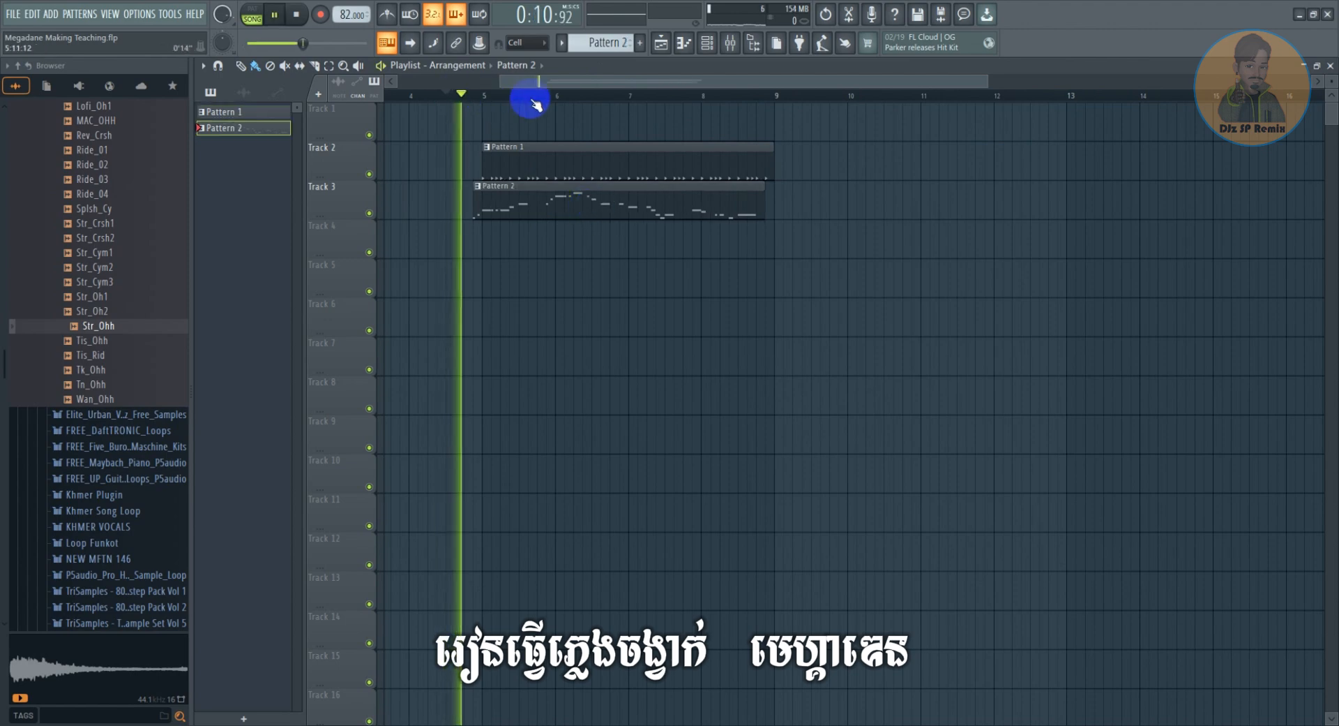
drag(576, 80, 623, 81)
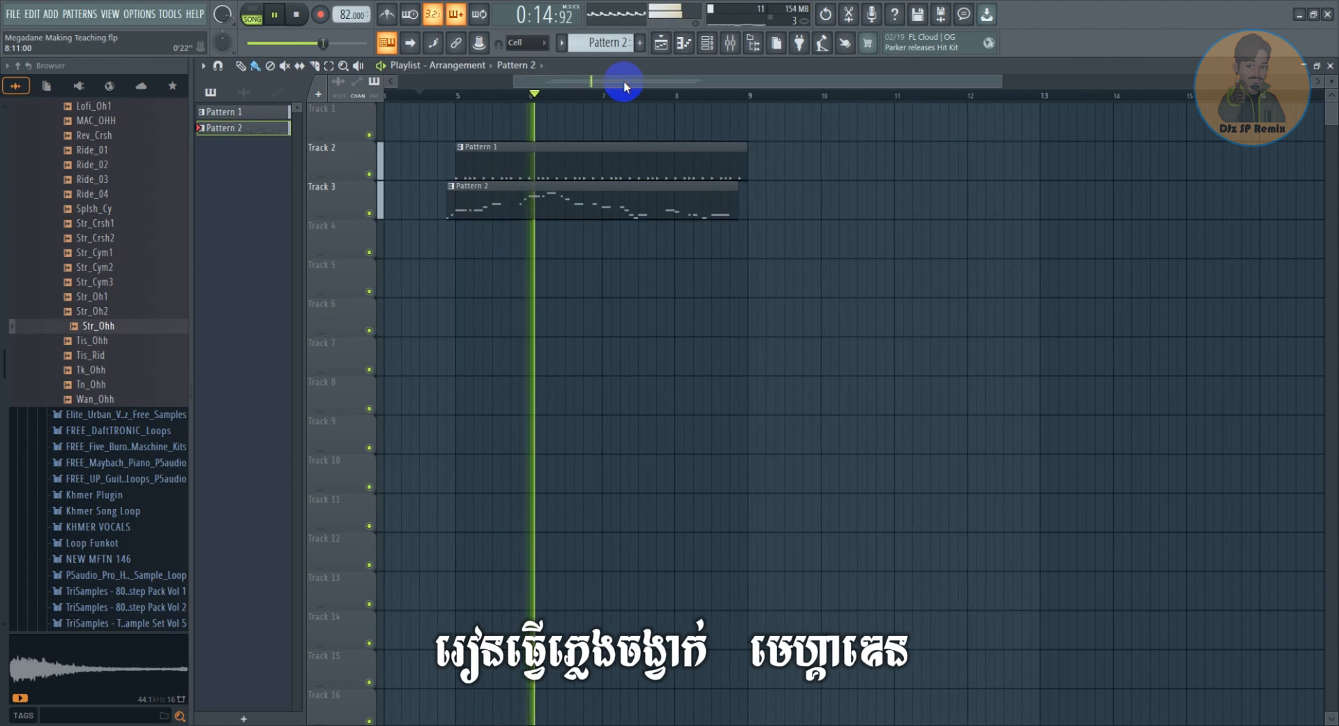
key(ctrl+s)
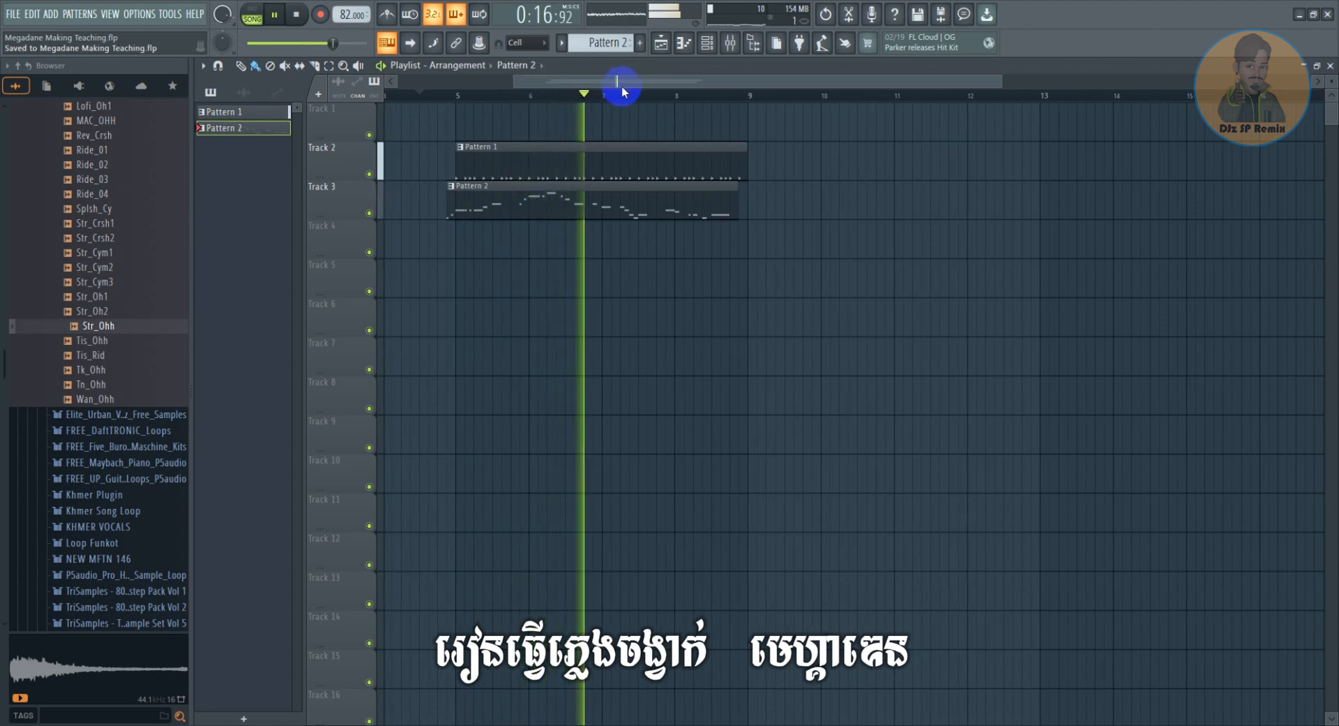
Adjust the reFX Nexus channel's volume in the channel rack and restart song playback
click(707, 42)
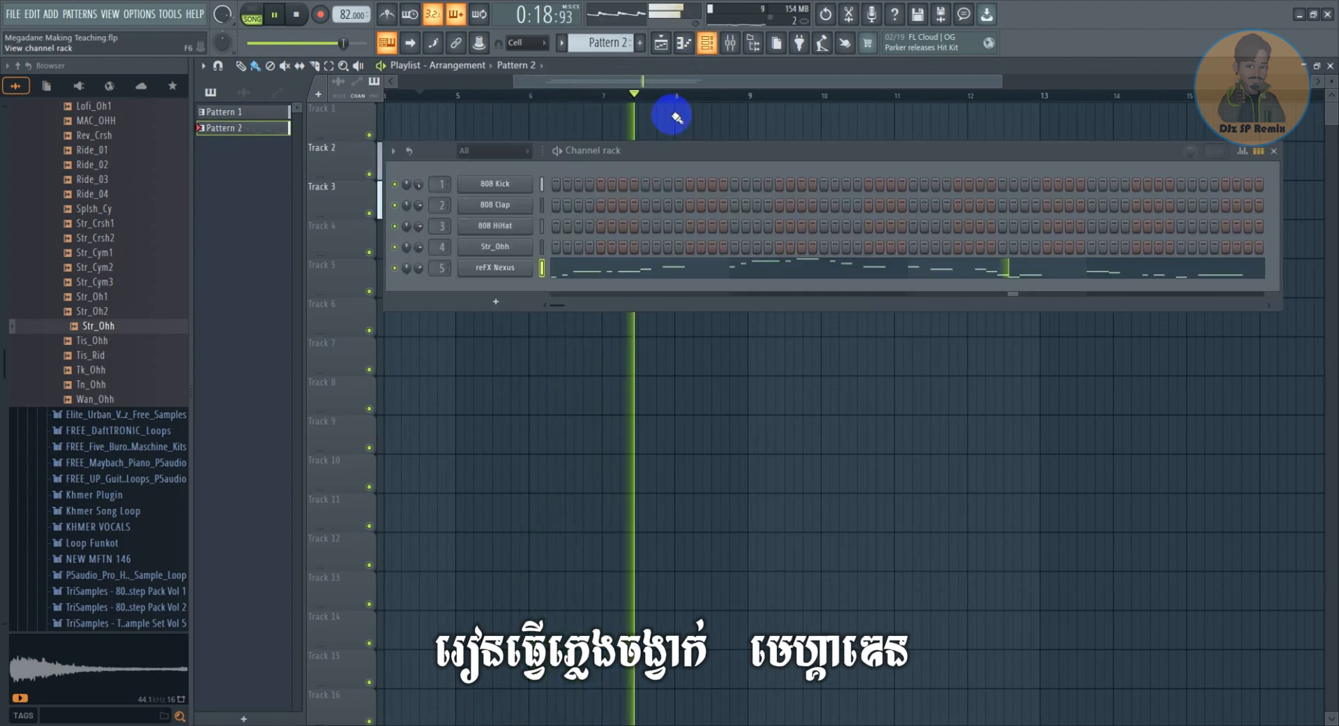
key(space)
click(419, 270)
key(space)
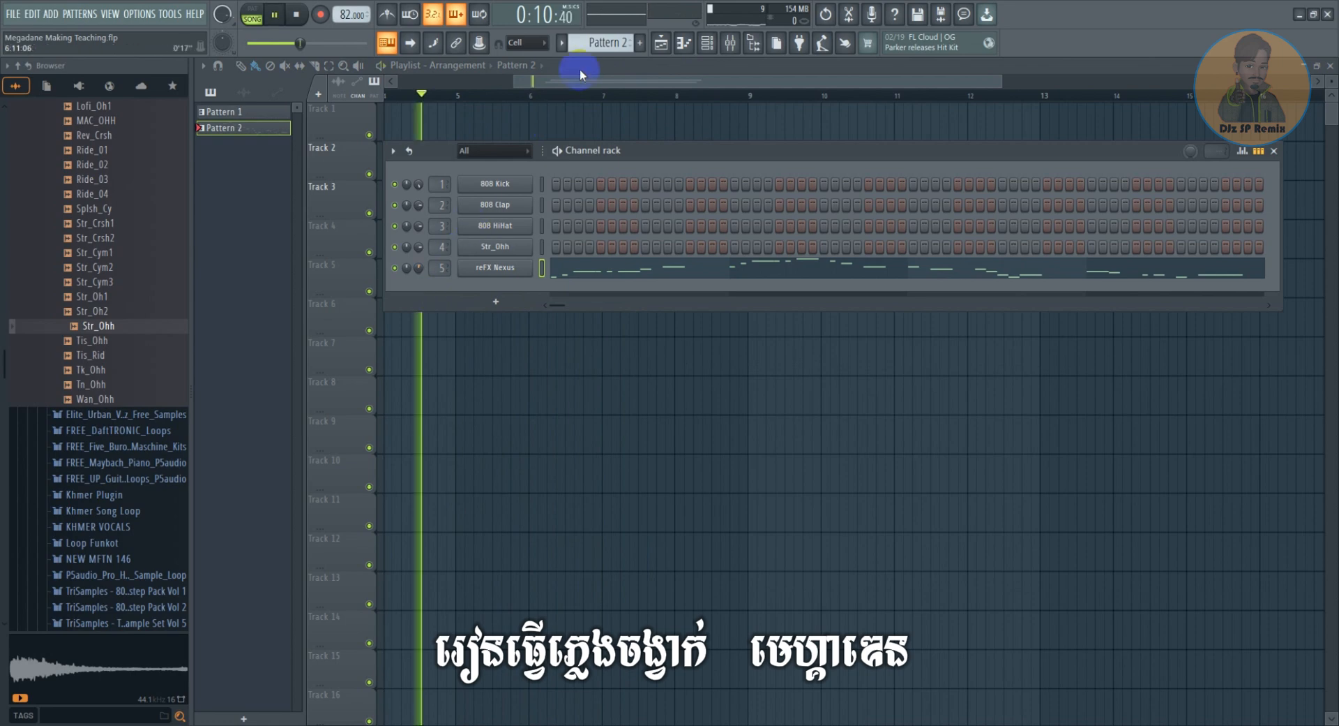
click(576, 68)
click(497, 108)
click(497, 107)
right_click(532, 107)
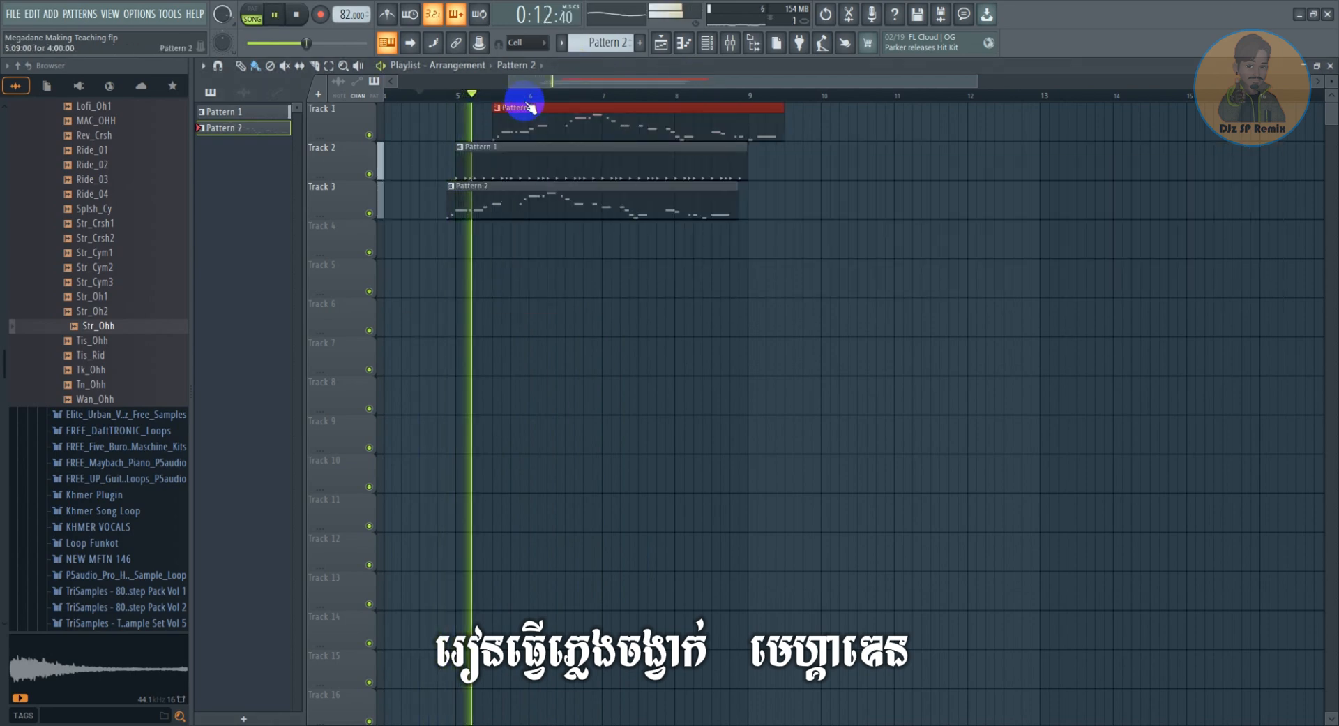
right_click(540, 112)
Check the reFX Nexus channel's level in the channel rack against the playing song, and stop playback
click(707, 42)
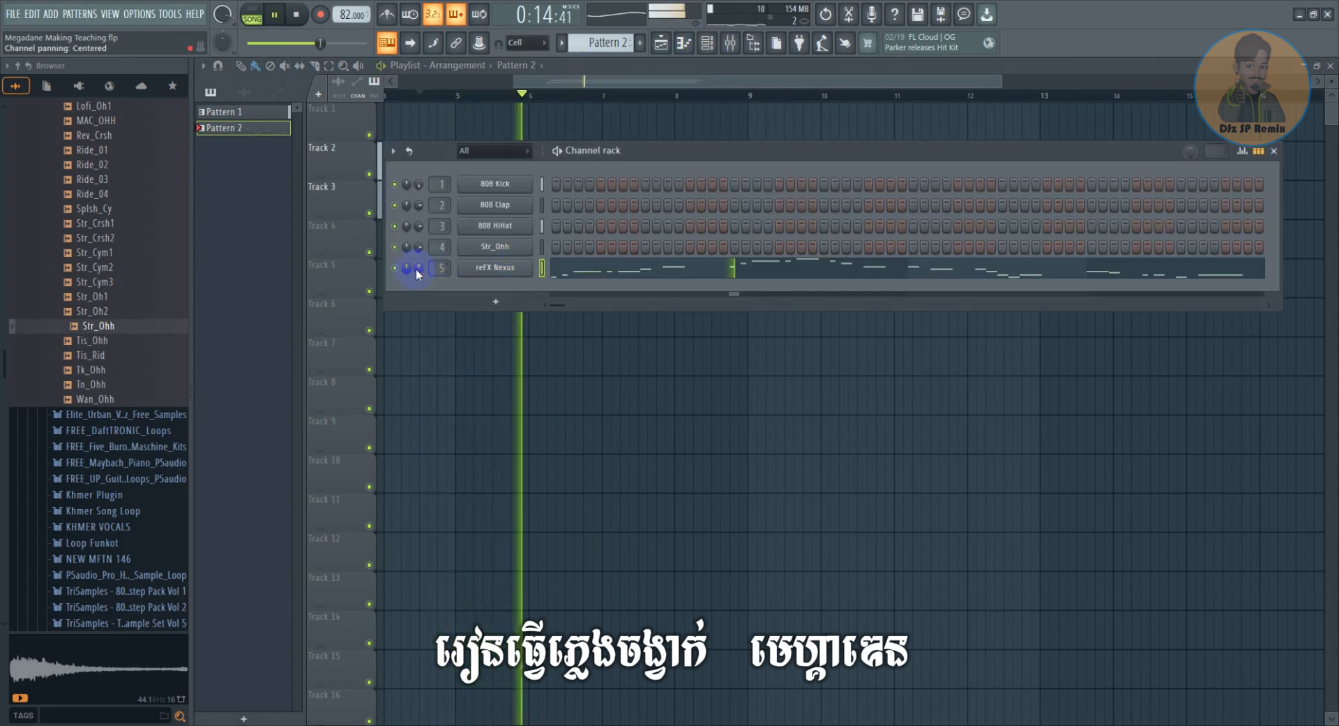
click(663, 82)
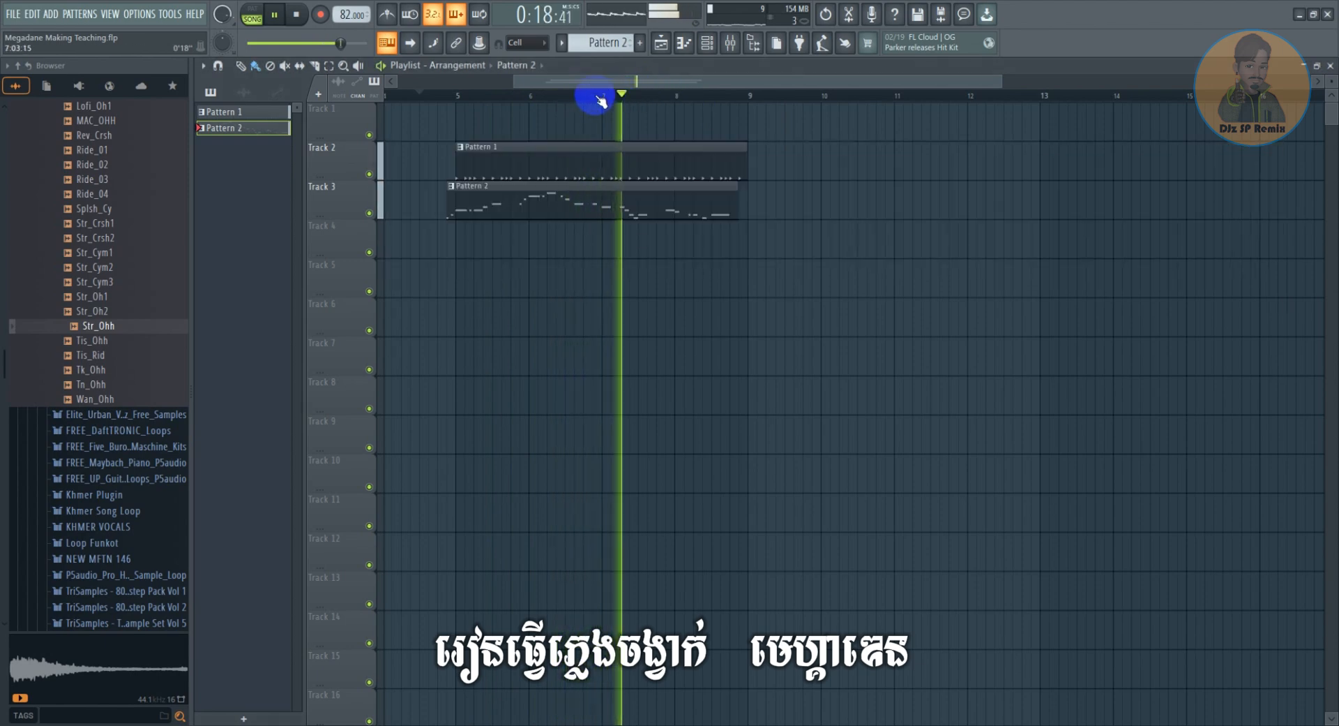
key(space)
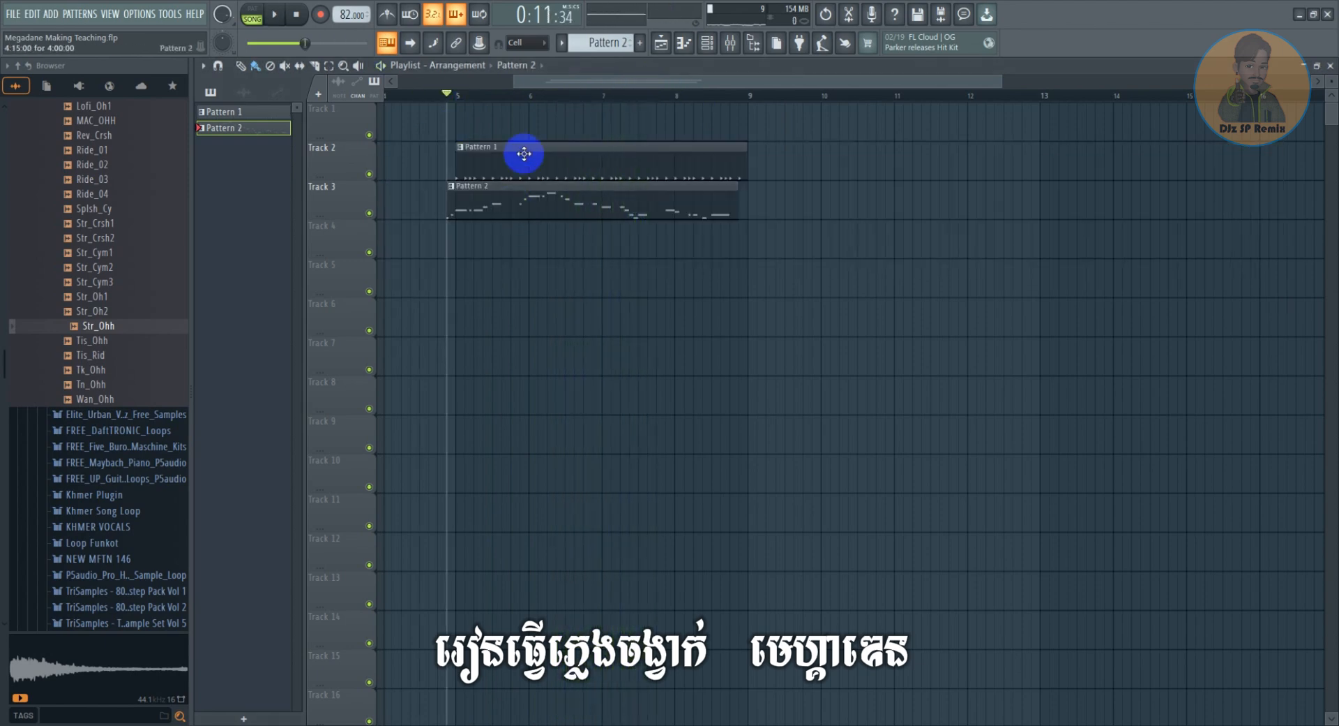
Add a Harmless synth channel to the channel rack and browse its presets to Pluck Titatium
click(707, 44)
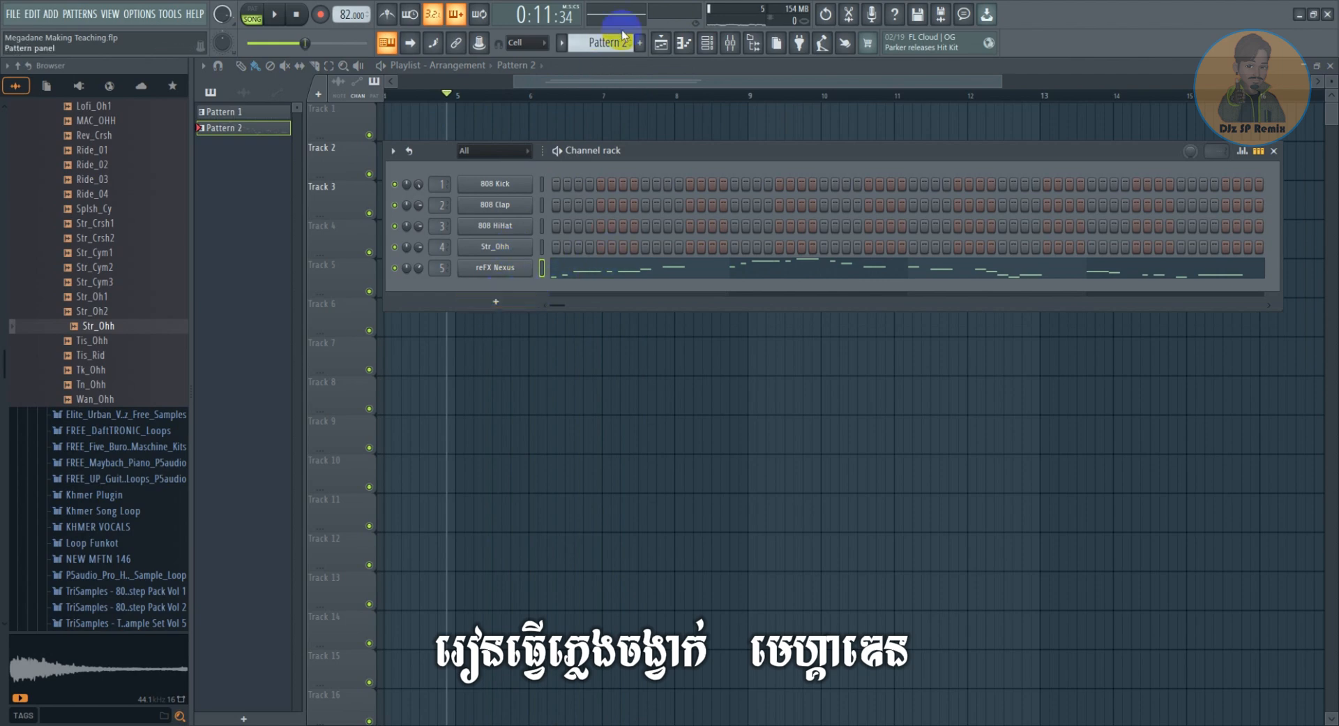
click(503, 301)
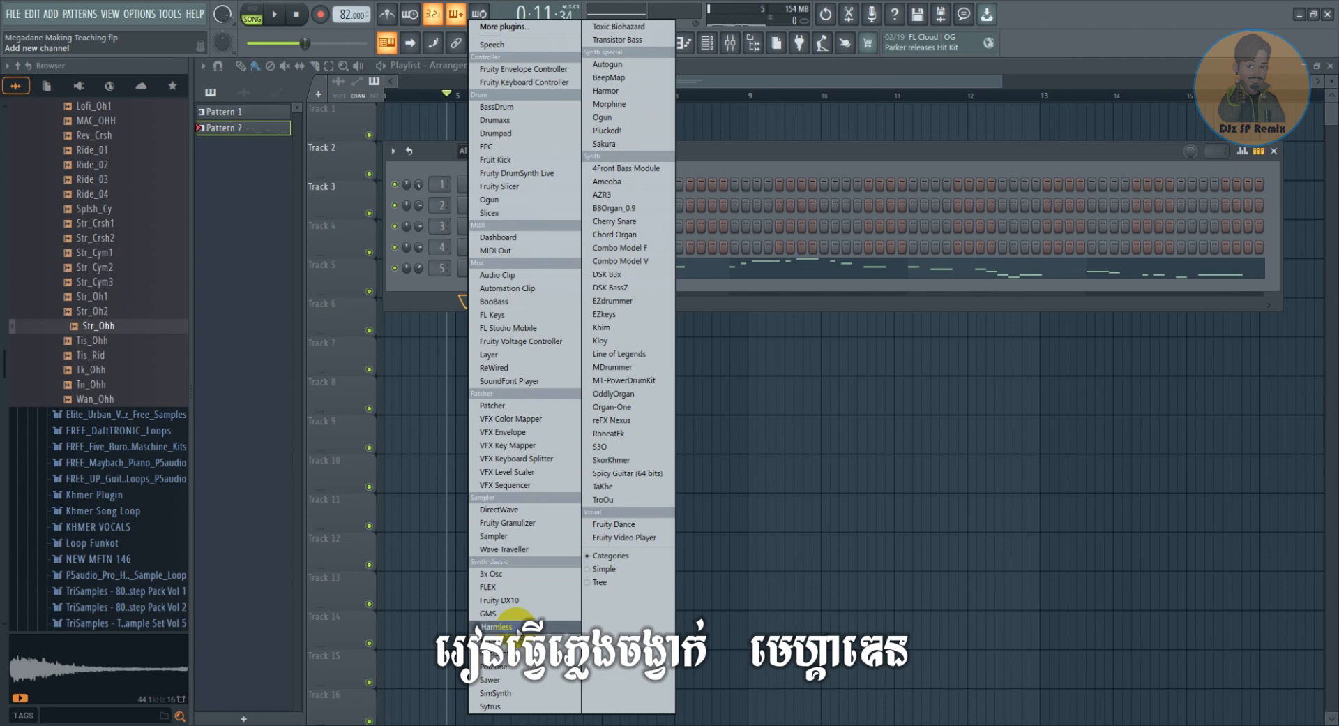
click(512, 626)
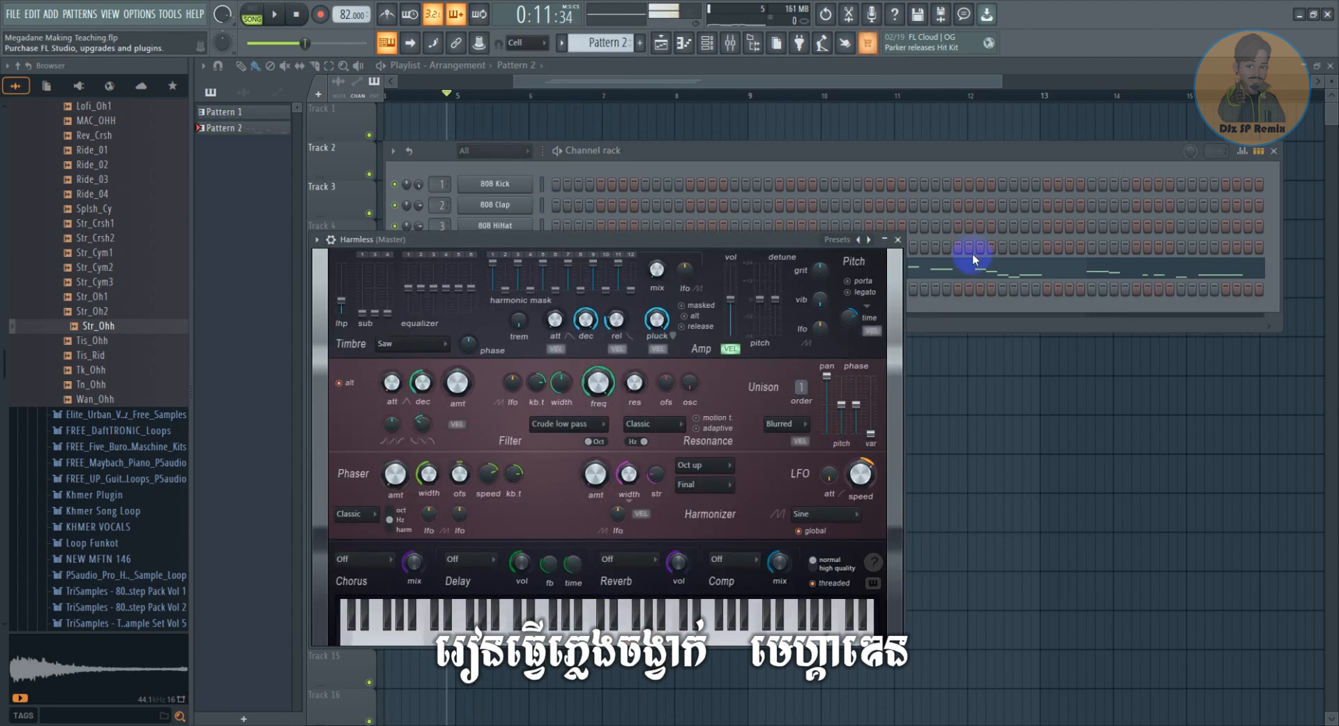
click(859, 240)
click(859, 239)
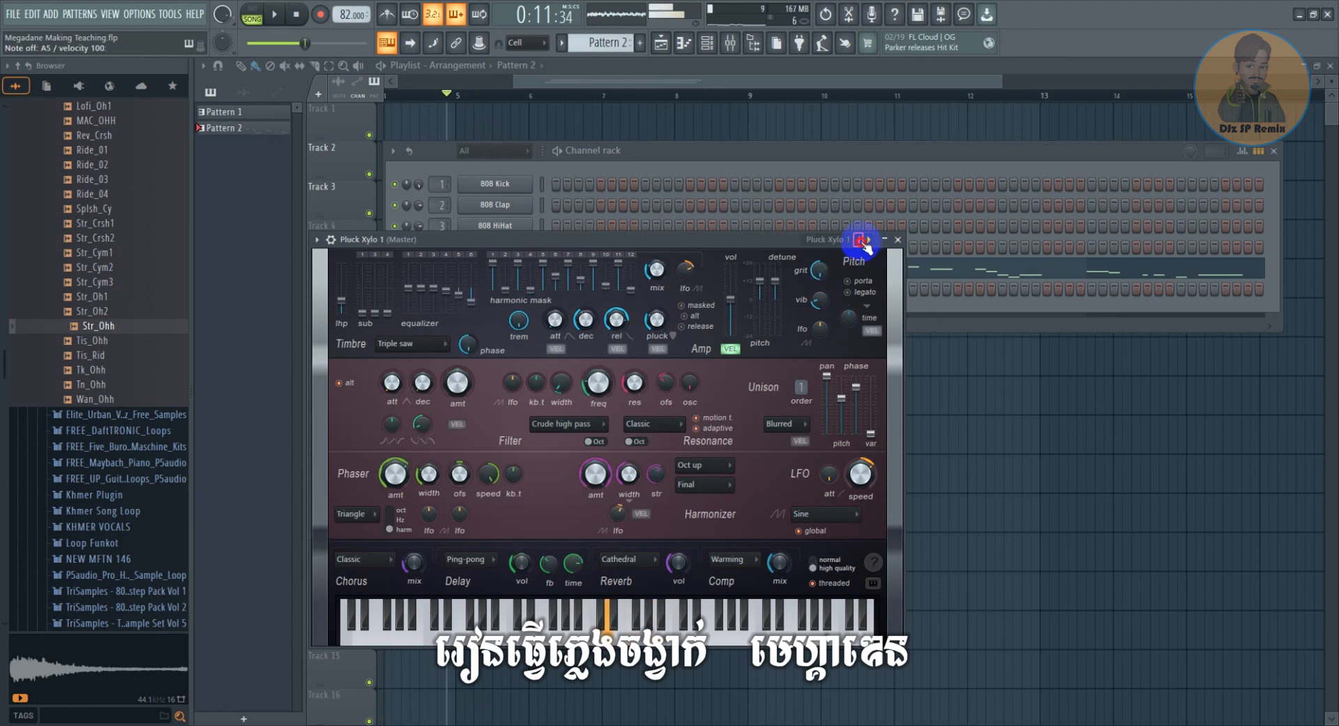
click(859, 240)
click(859, 239)
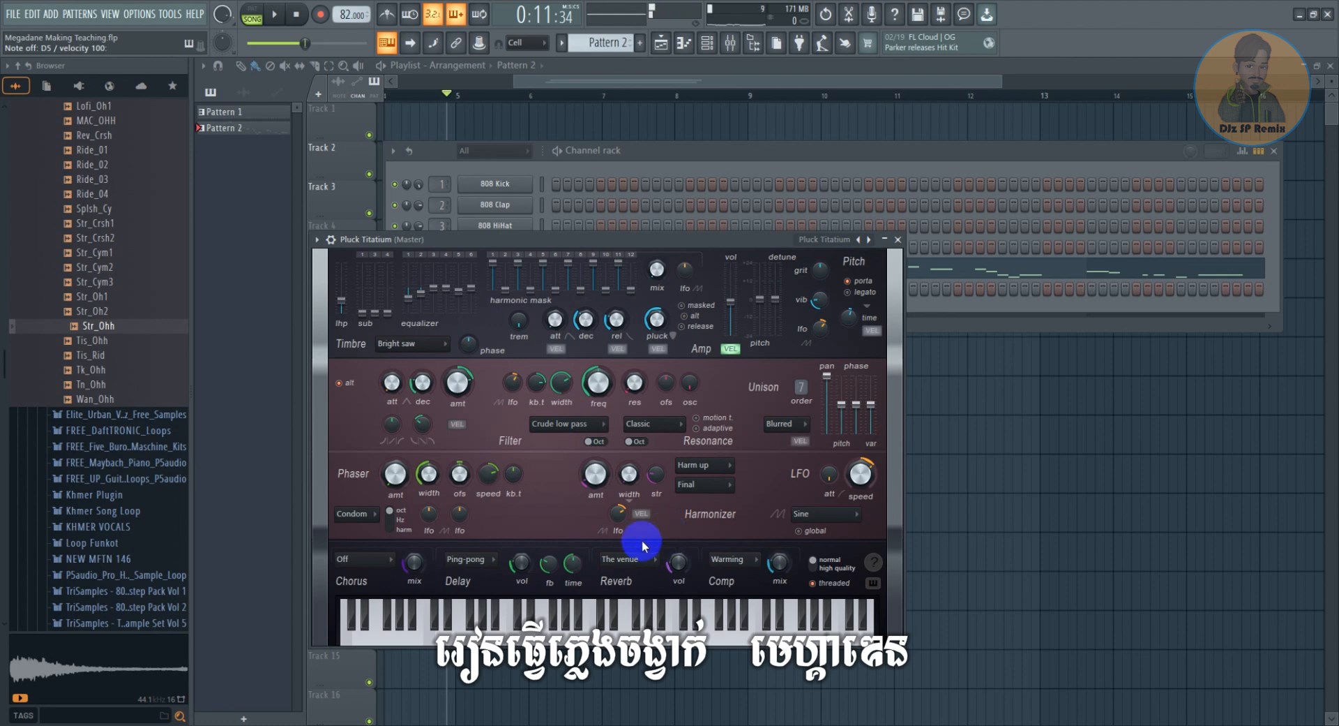
Set the Delay effect of the Pluck Titatium sound to Off and close the synth window
click(491, 560)
click(480, 582)
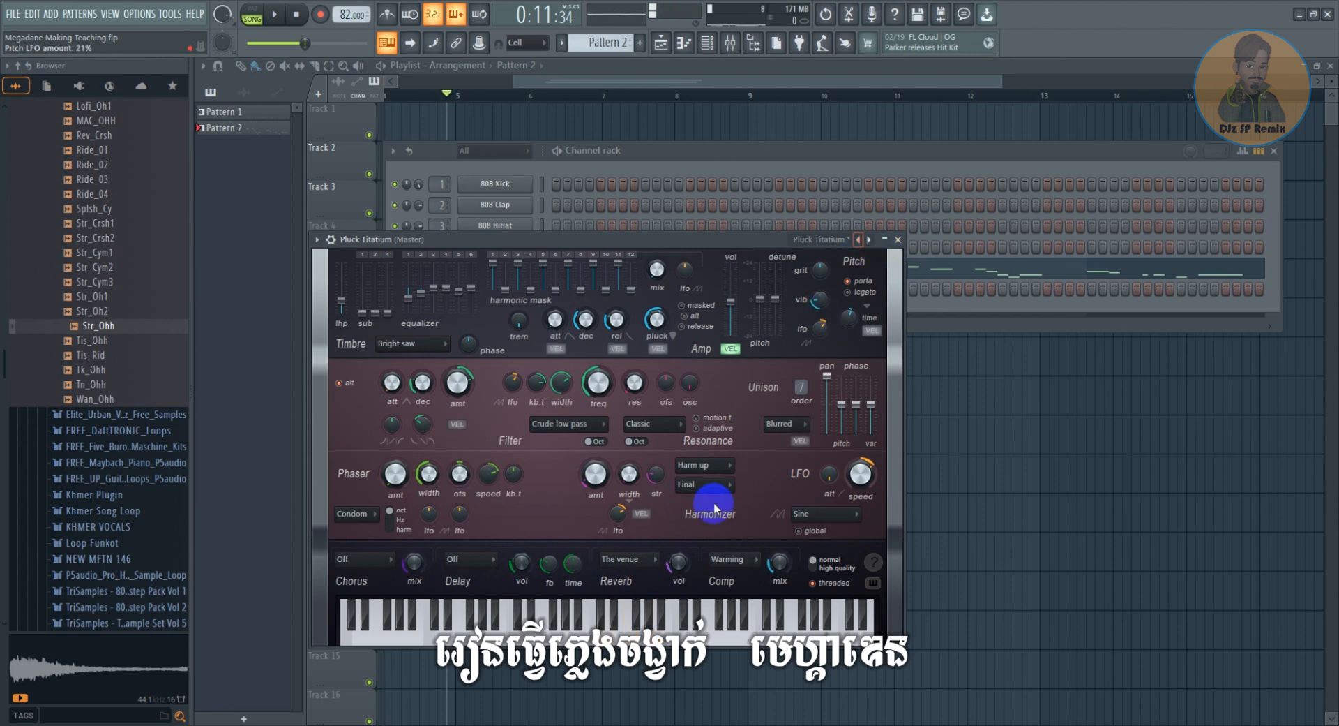
click(860, 239)
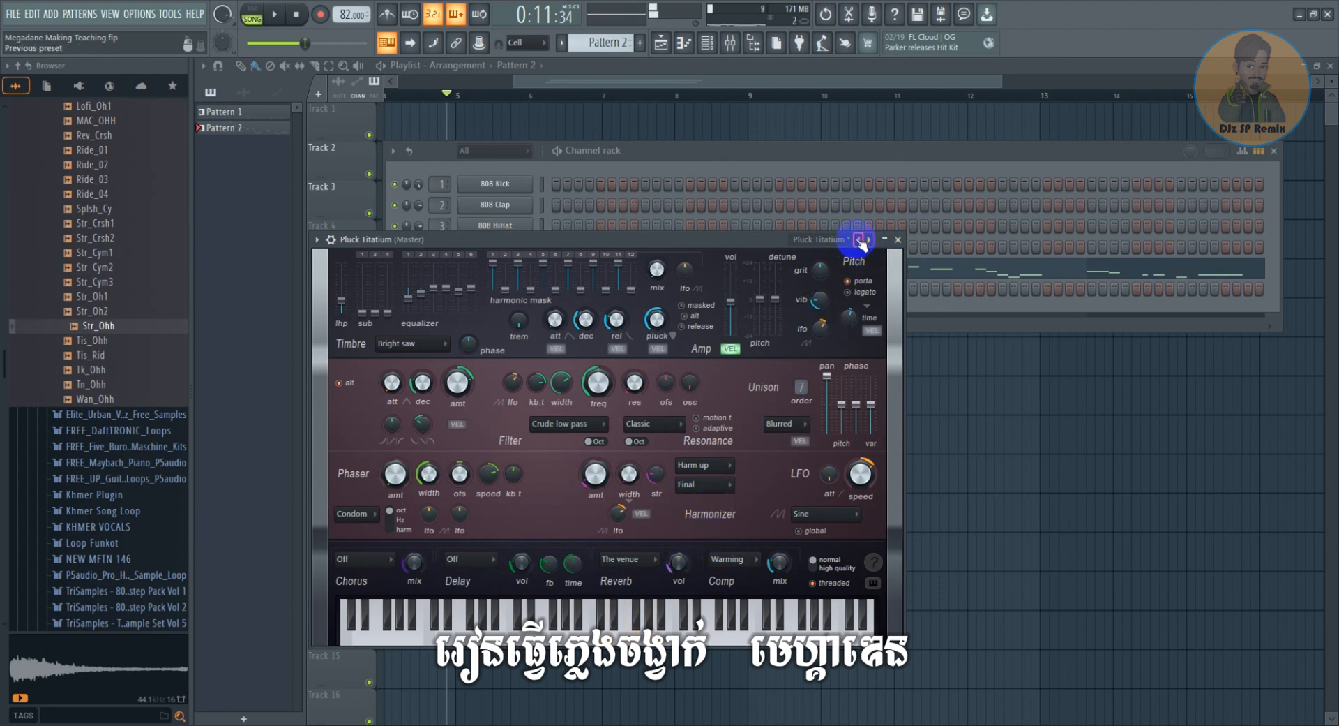
click(897, 240)
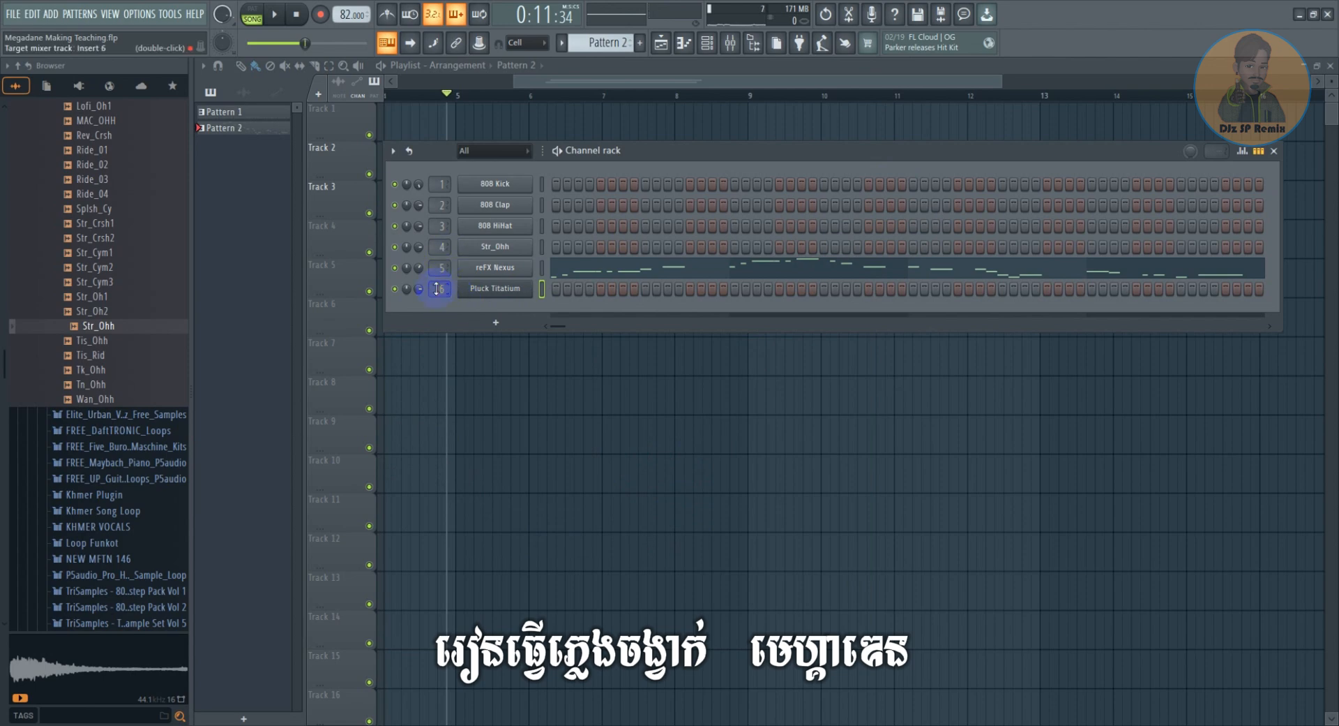
Open the Pluck Titatium channel's piano roll in Pattern 2, framing the first four bars
right_click(519, 288)
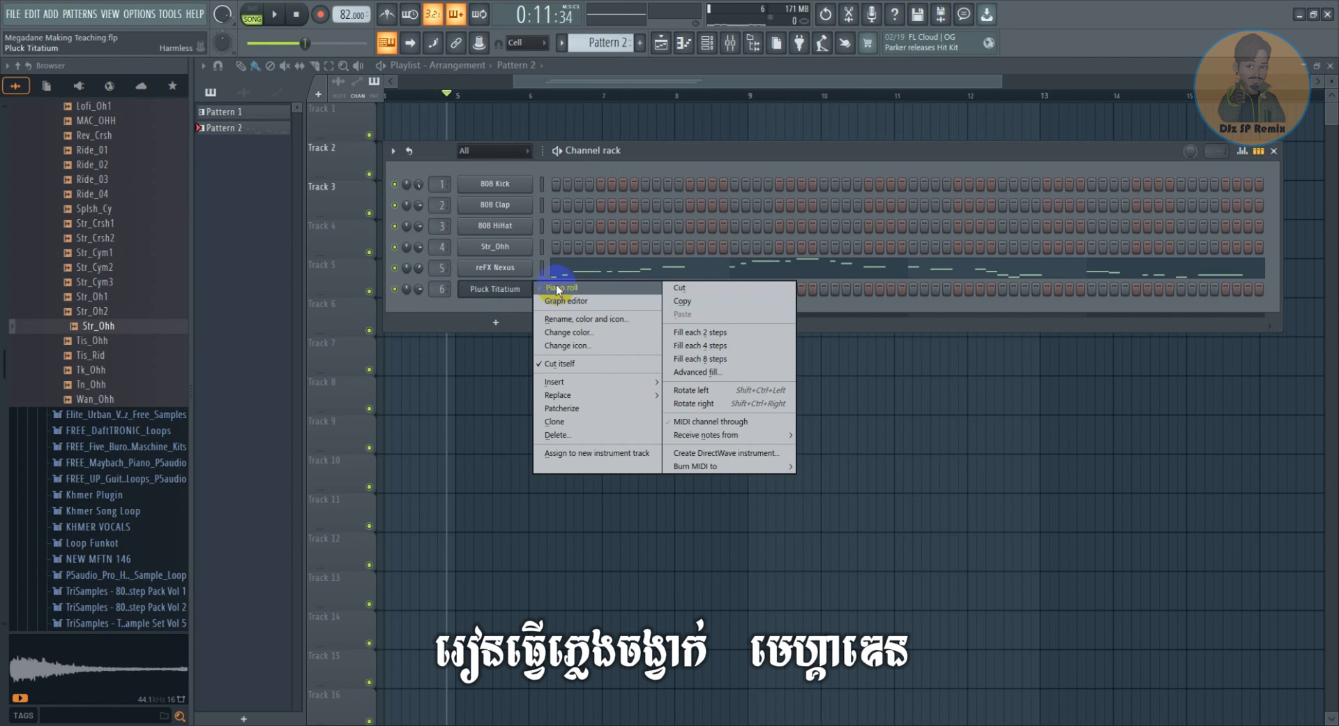
click(557, 288)
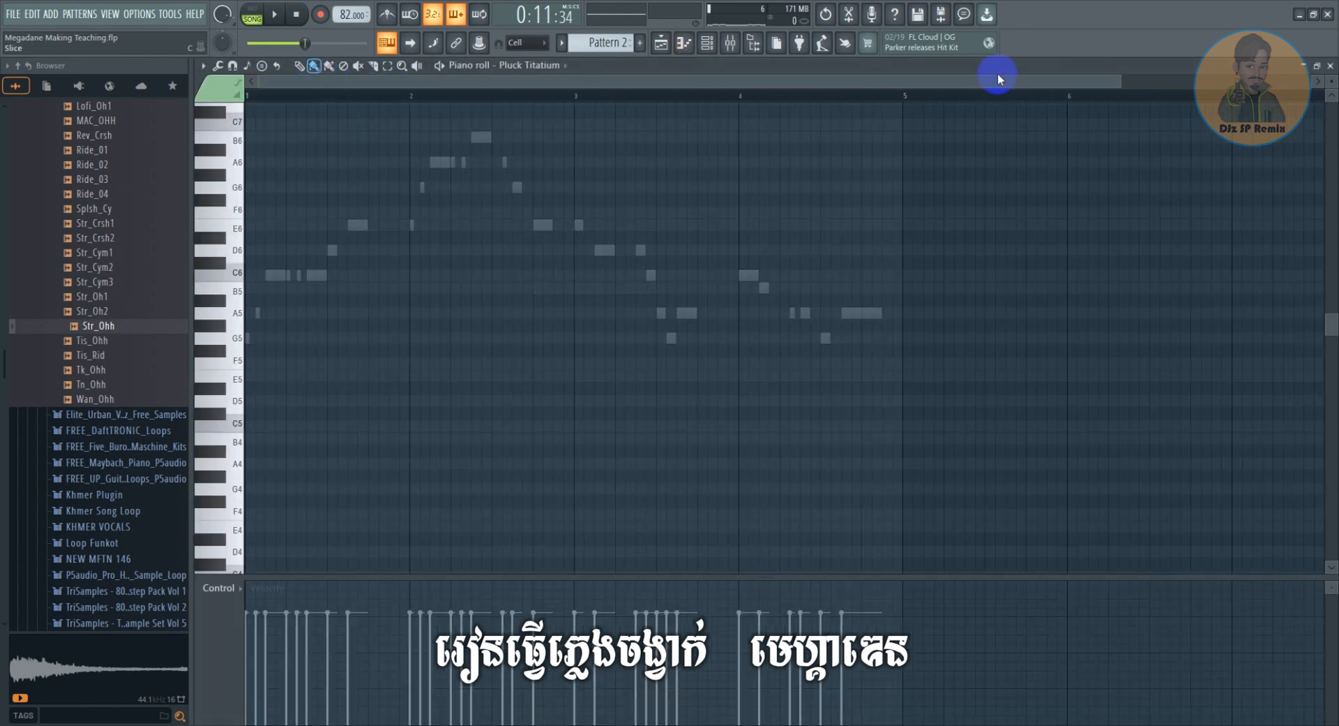
drag(1117, 81, 780, 81)
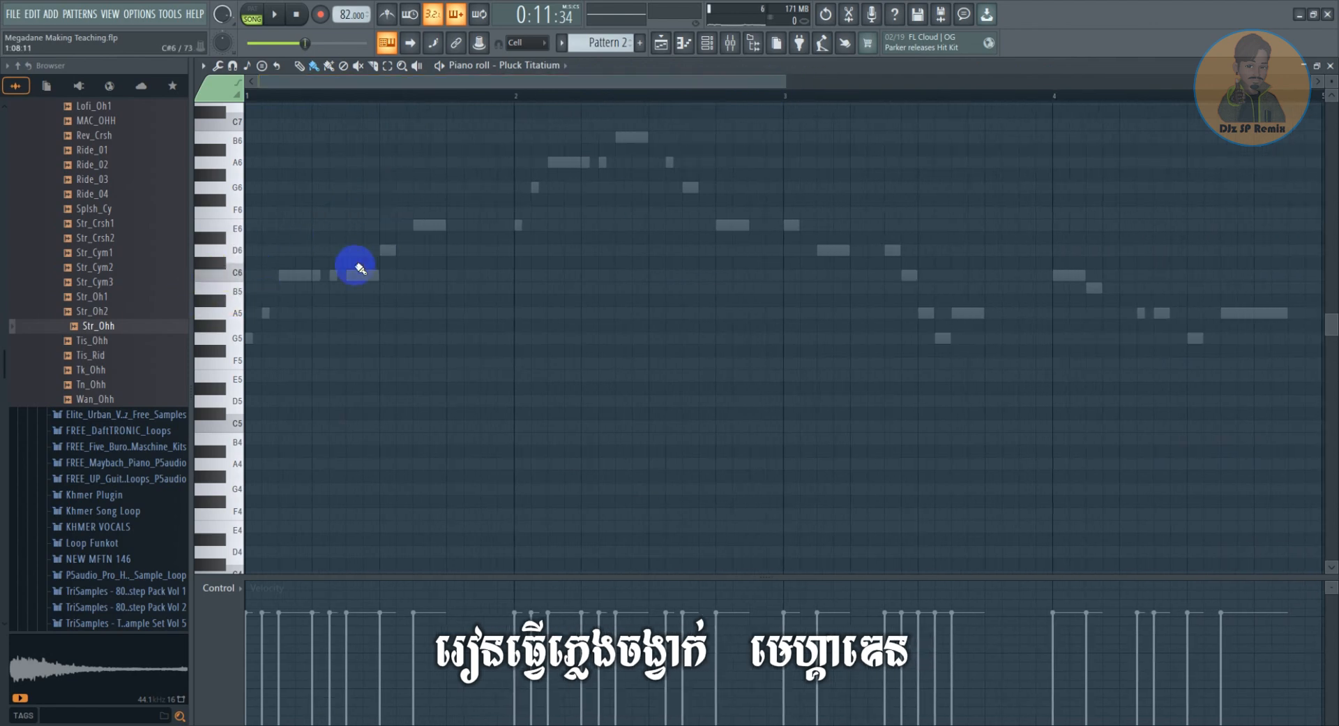
Draw a short three-note chord of C6, E6 and G6 on the fourth step of bar 1 and play it back
click(218, 299)
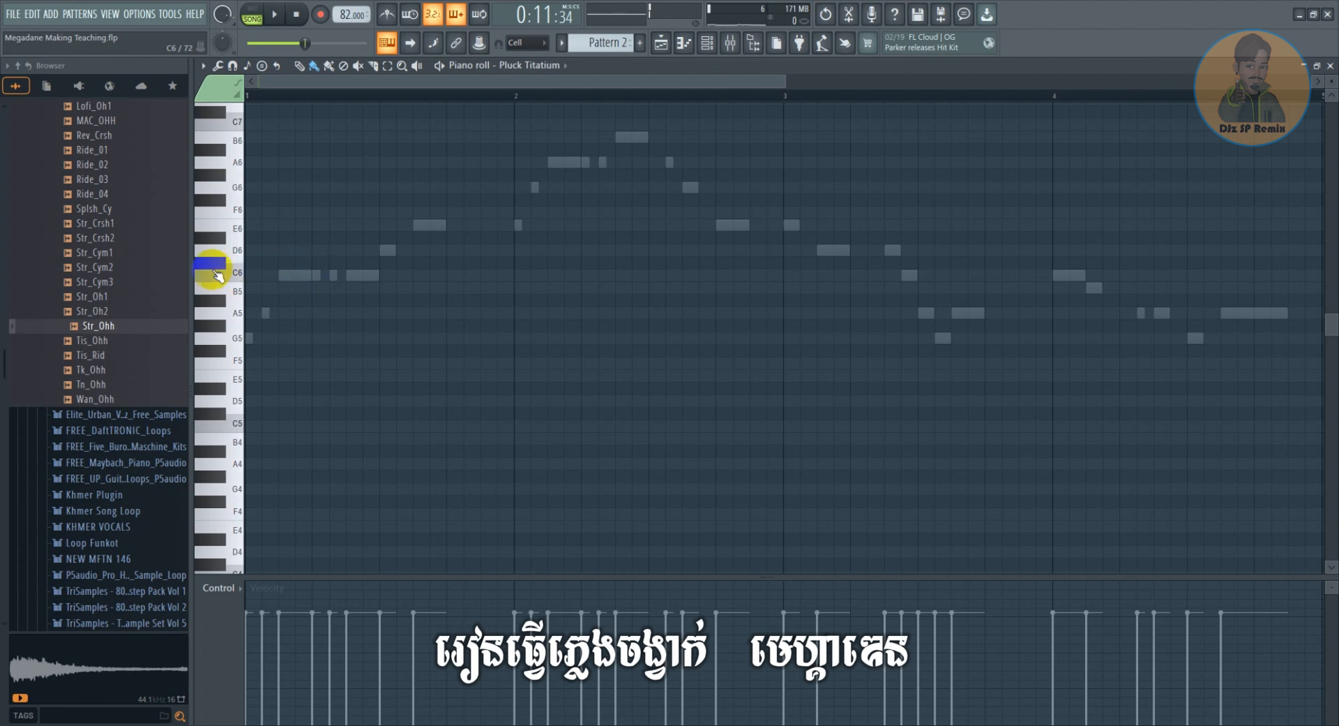
key(space)
key(space)
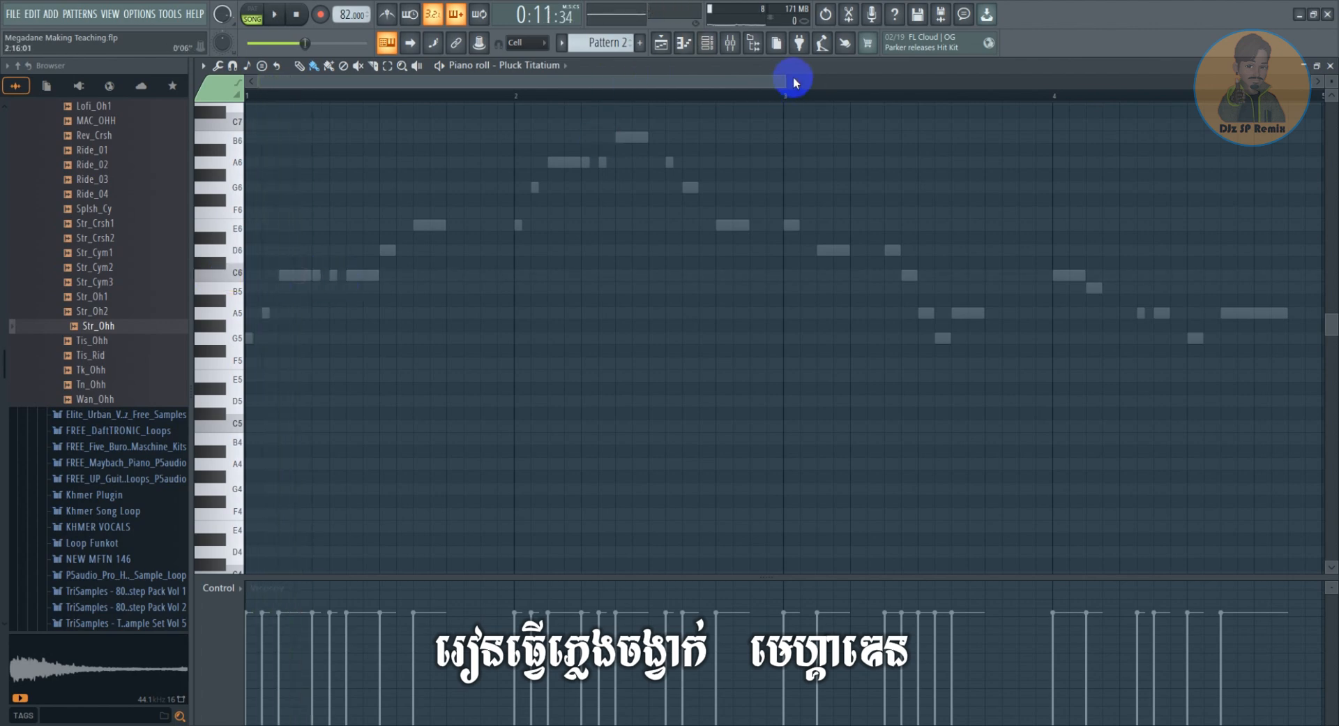
drag(783, 81, 506, 80)
click(360, 275)
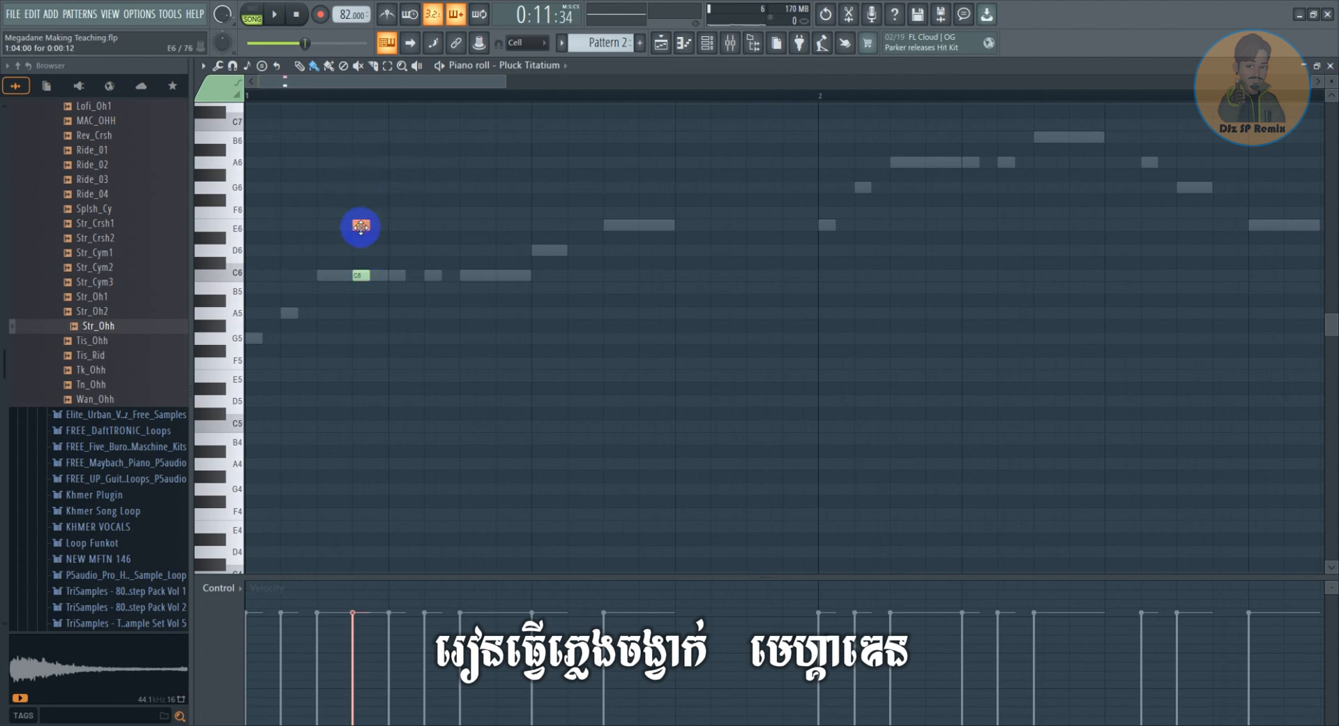
click(363, 187)
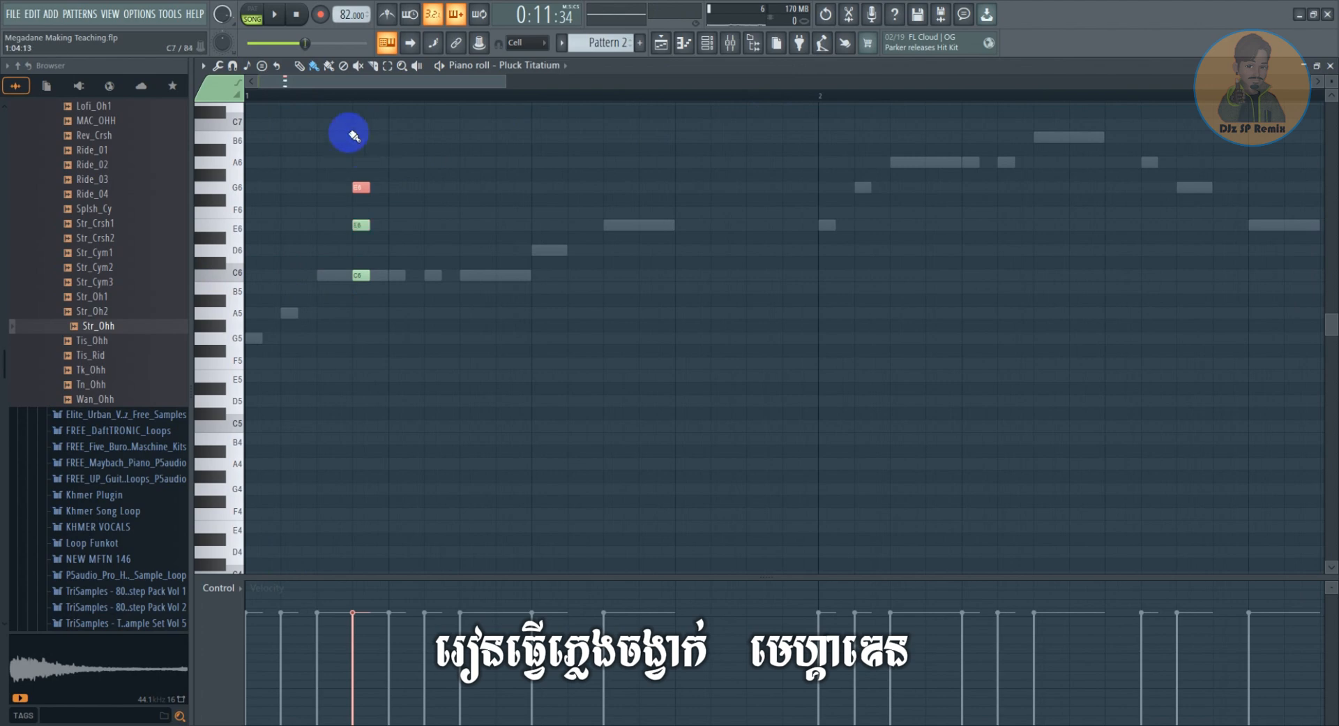
key(space)
key(space)
Select the C6–E6–G6 chord, move it one step later to beat 2 of bar 1, and listen to it with the song
click(388, 65)
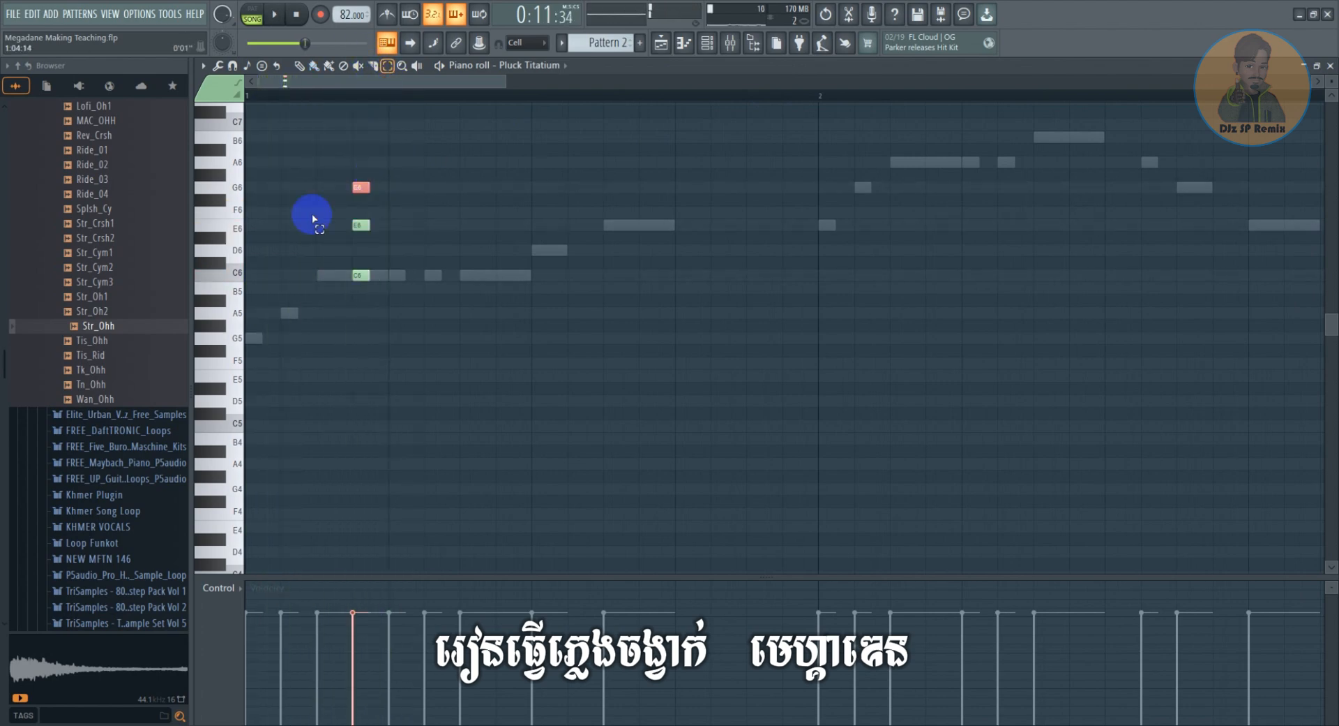
drag(320, 194, 419, 331)
drag(341, 120, 390, 307)
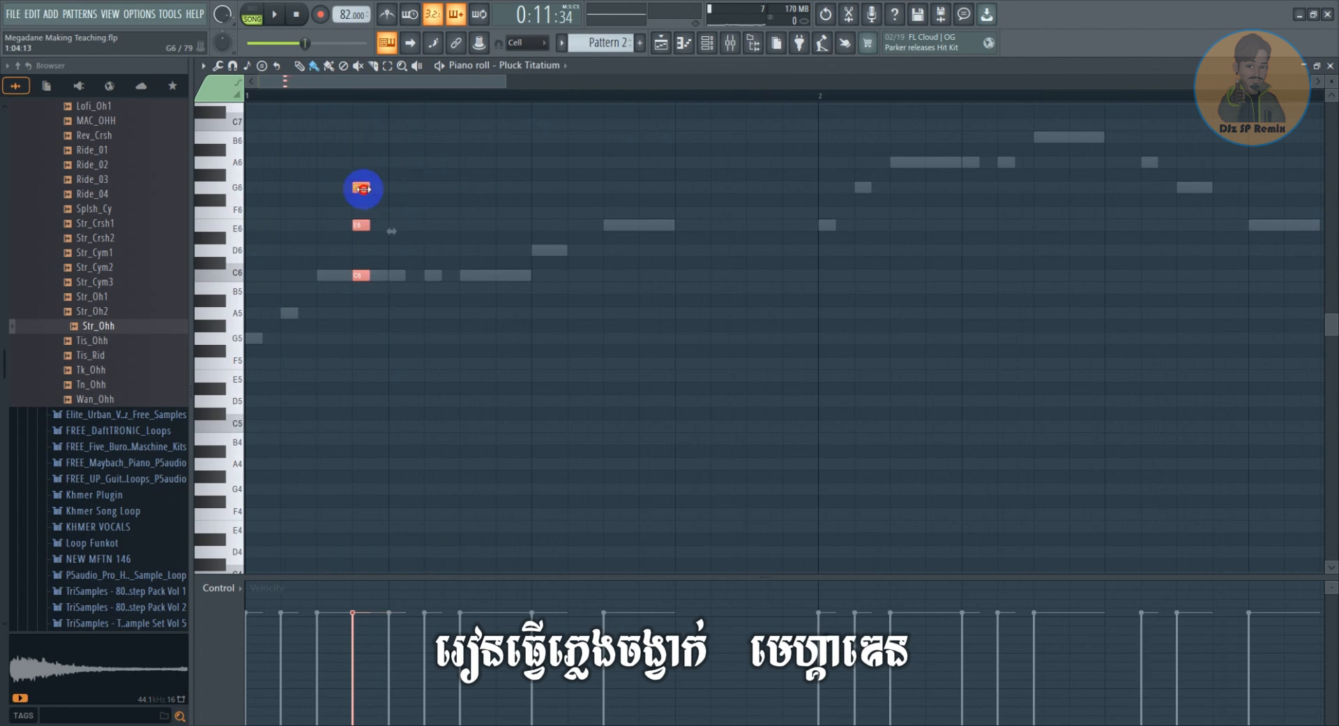
drag(361, 192, 397, 191)
key(space)
drag(359, 84, 387, 87)
key(space)
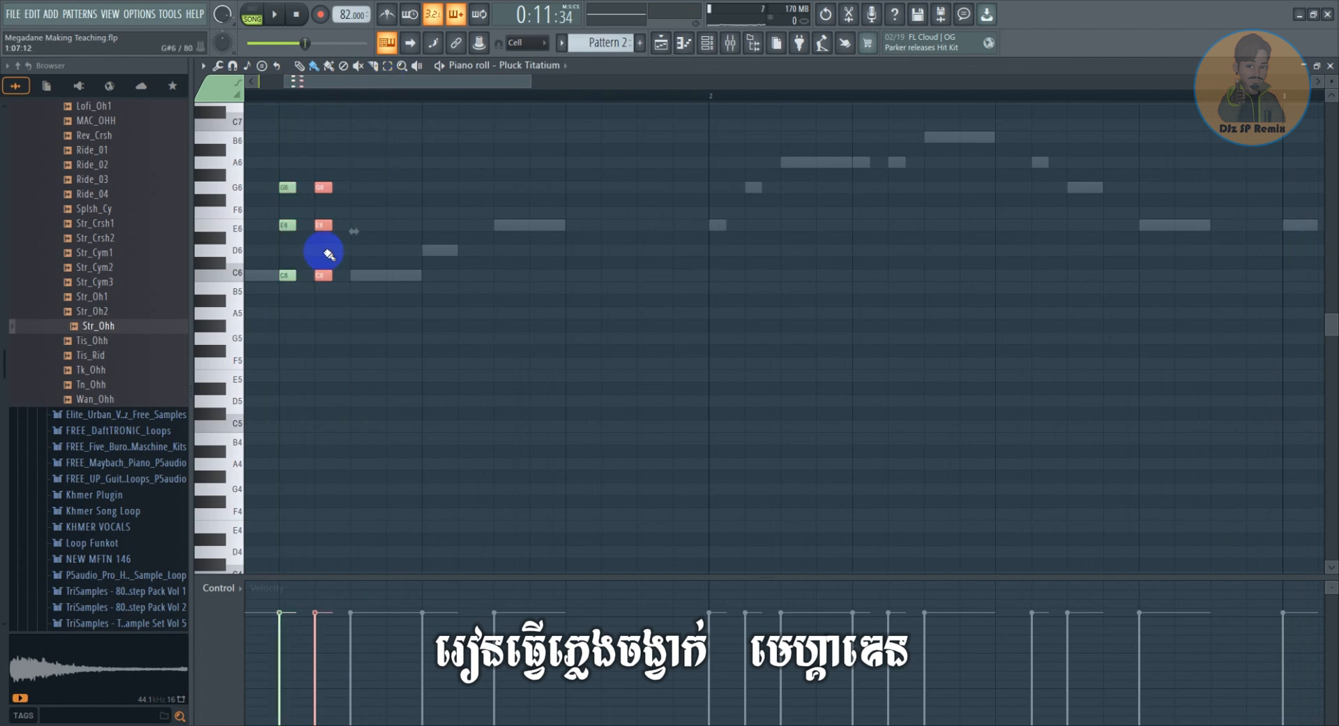
Place copies of the C6–E6–G6 chord on beats 3 and 4 of bar 1
drag(322, 275, 434, 279)
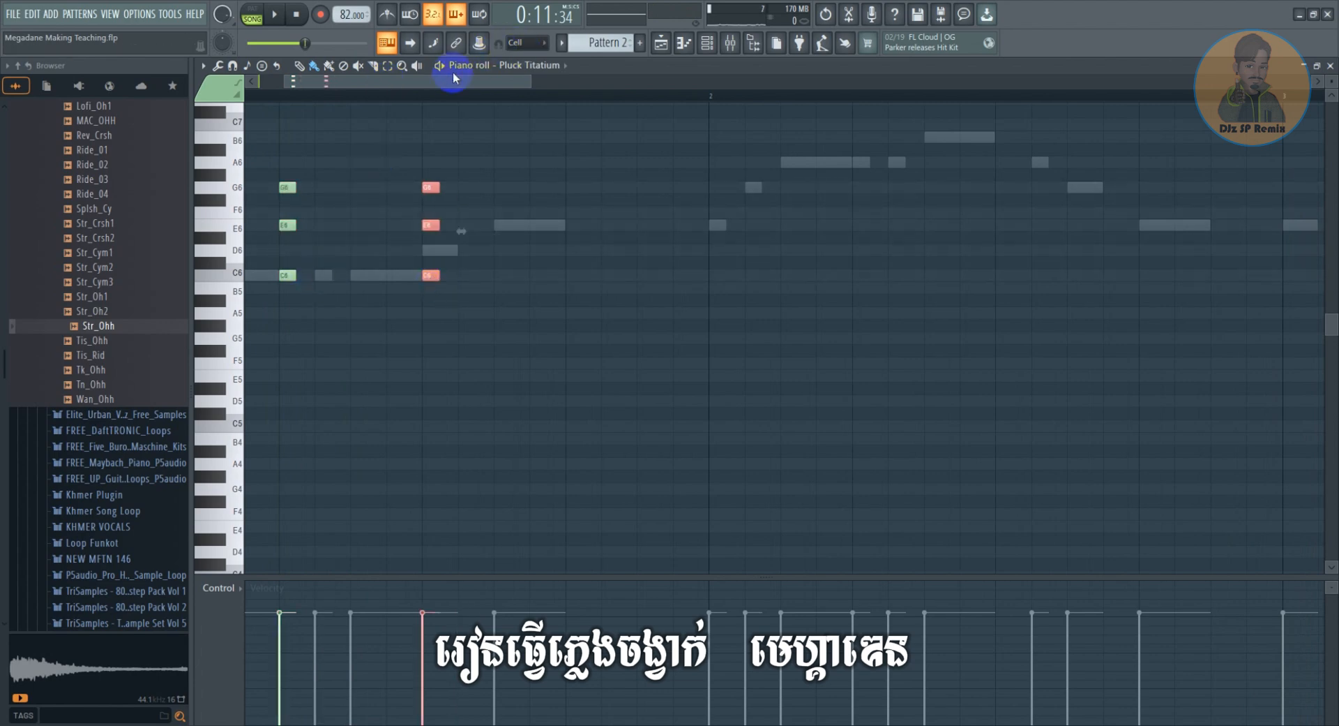
drag(450, 79, 475, 82)
key(space)
click(348, 262)
drag(433, 275, 685, 276)
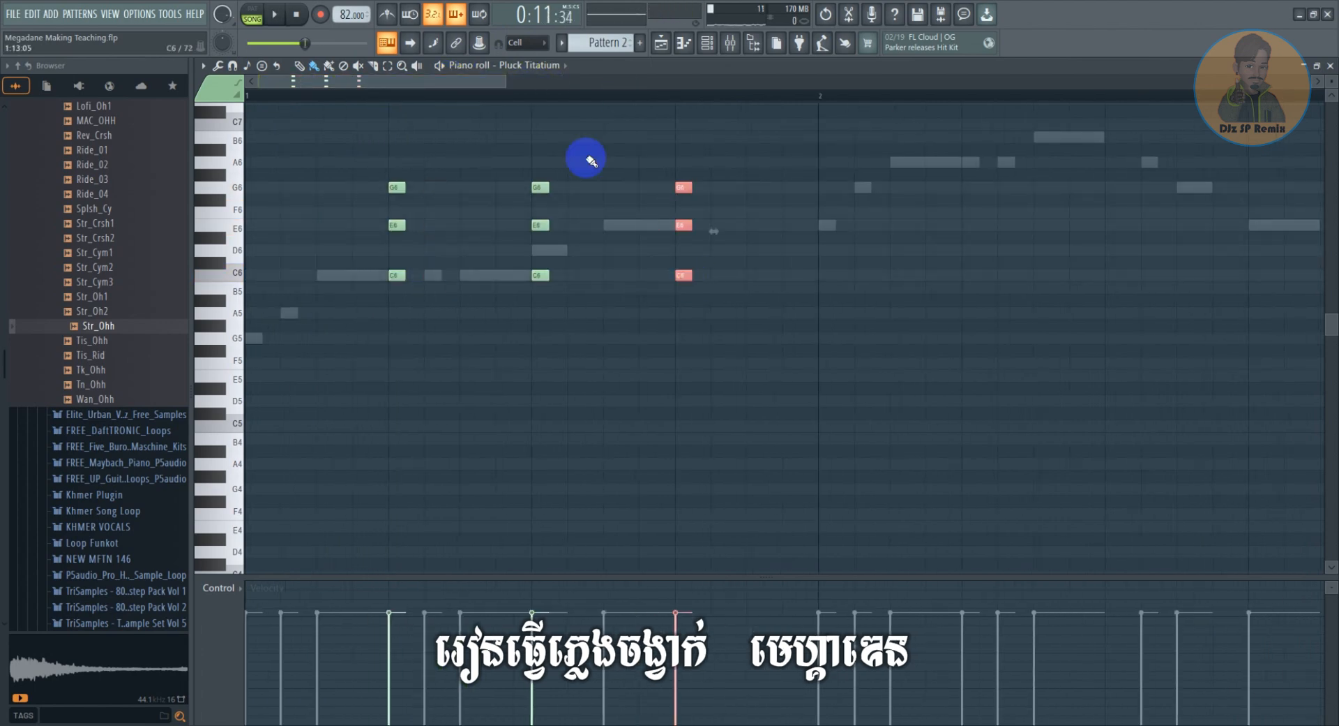
drag(472, 84, 417, 102)
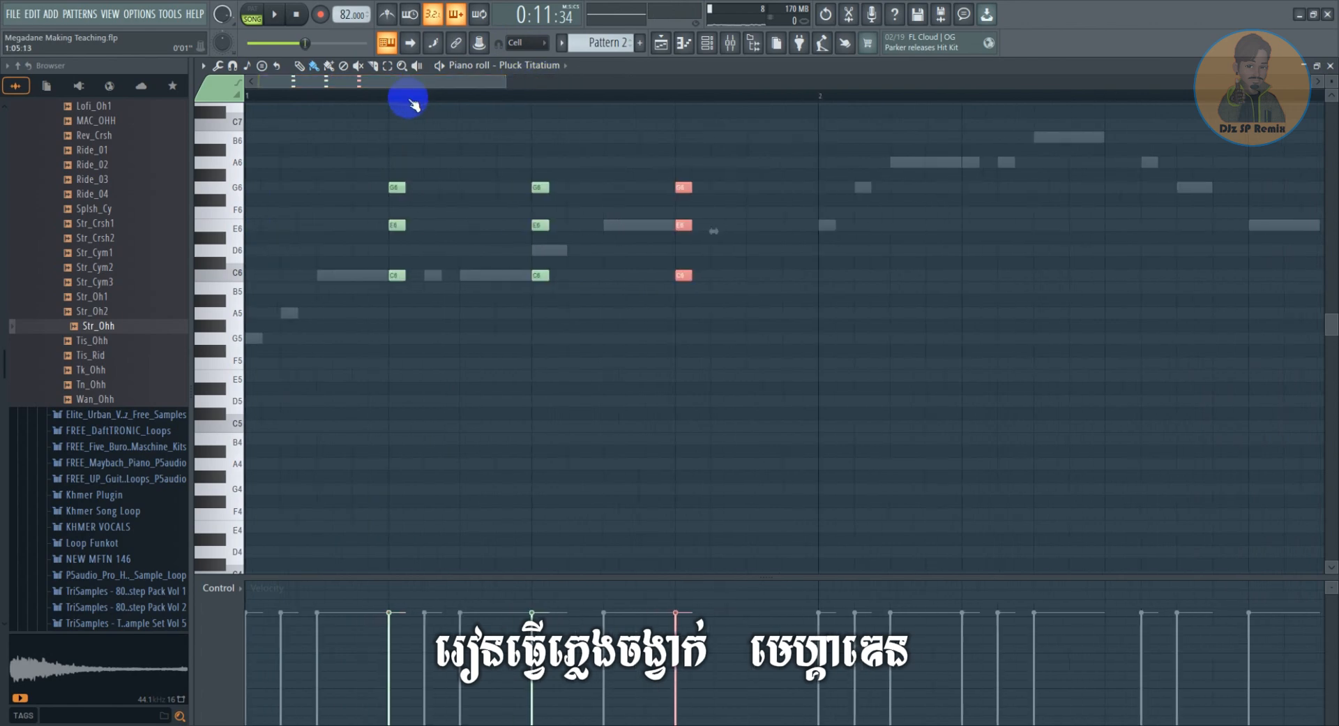
Play the three chords back and transpose the one on beat 4 of bar 1 up until its lowest note is E6
scroll(412, 100, down, 2)
scroll(408, 101, down, 1)
key(space)
scroll(405, 99, down, 1)
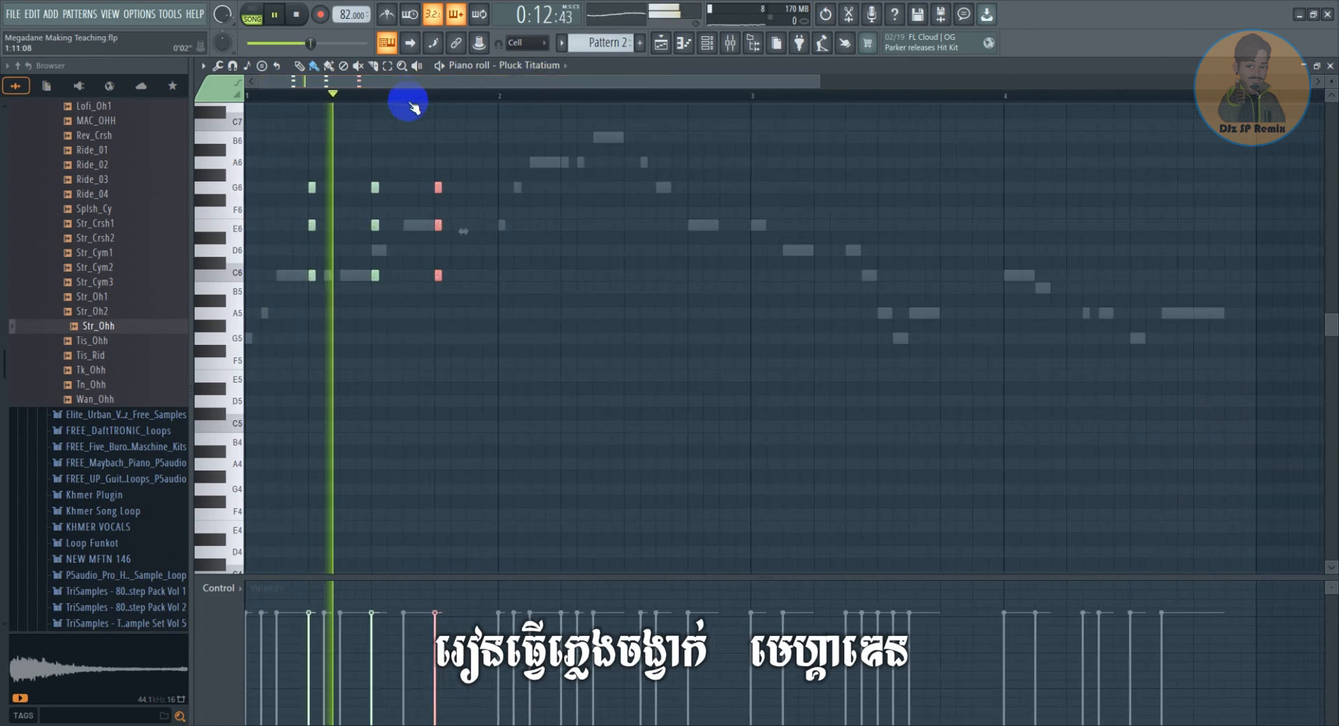
key(space)
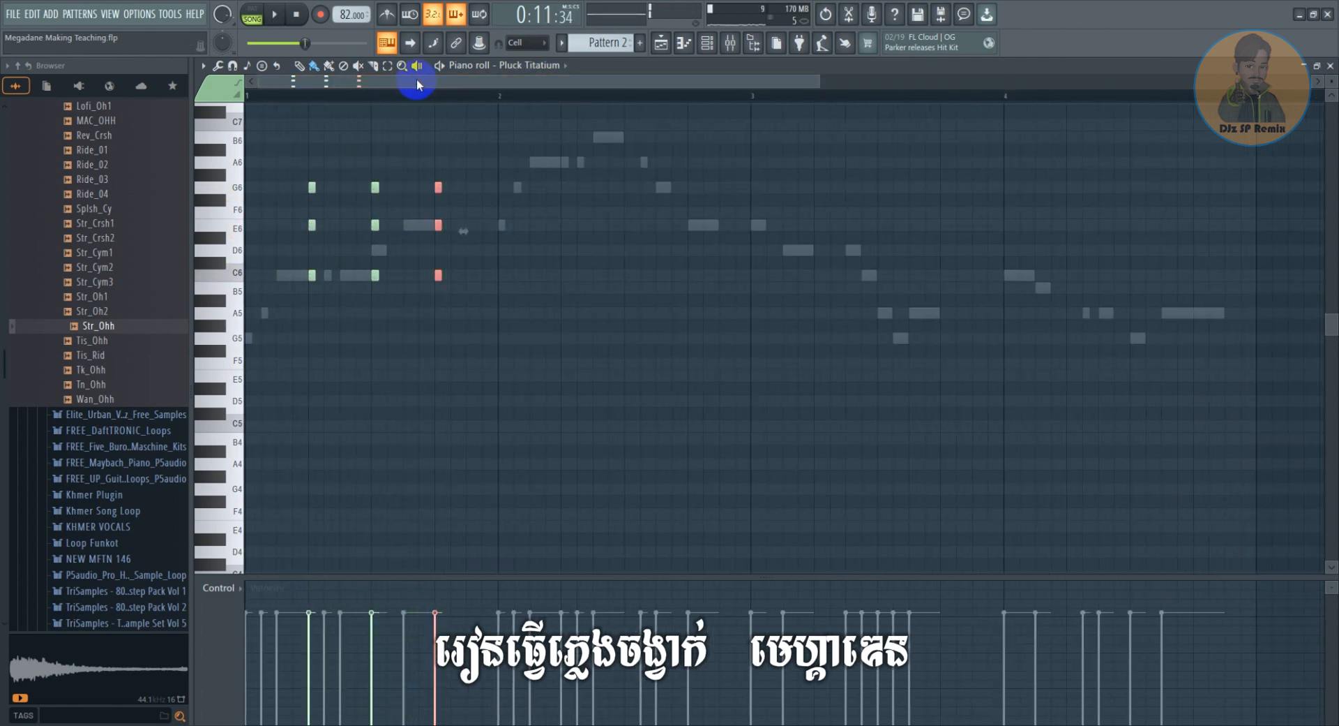
drag(438, 271, 440, 246)
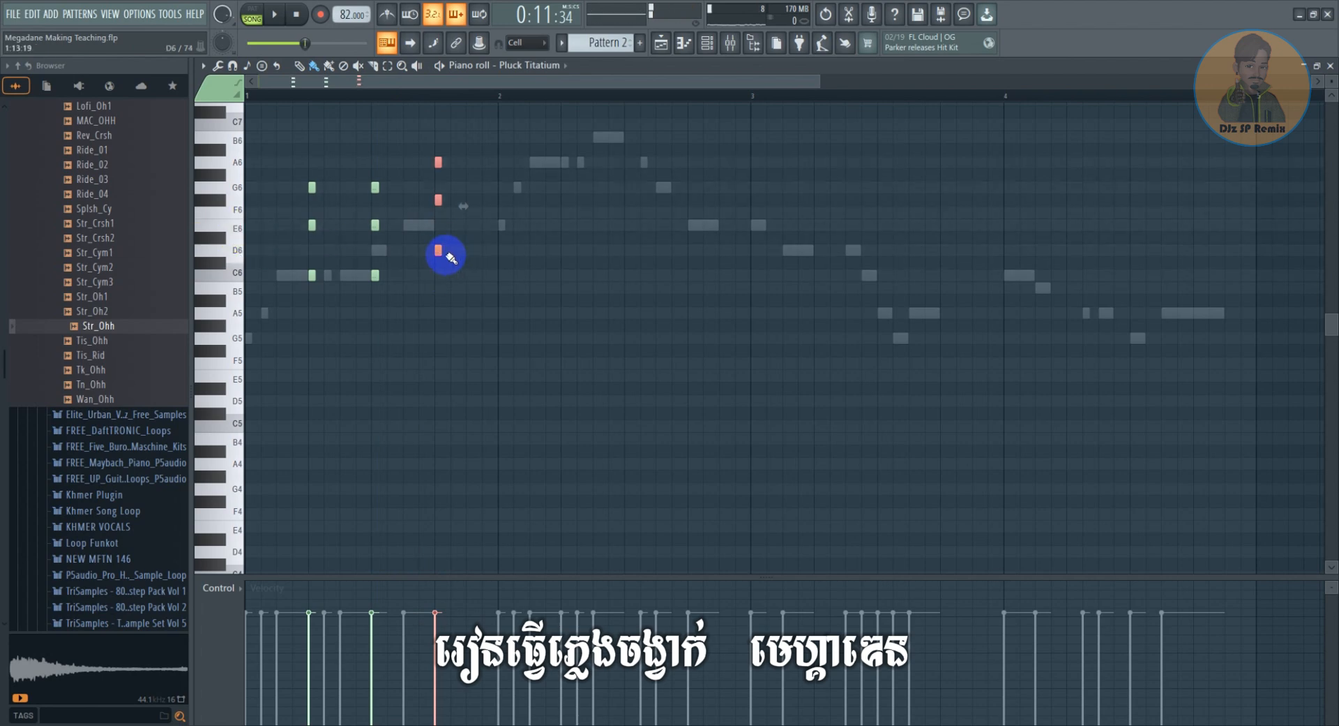
drag(438, 250, 441, 222)
key(space)
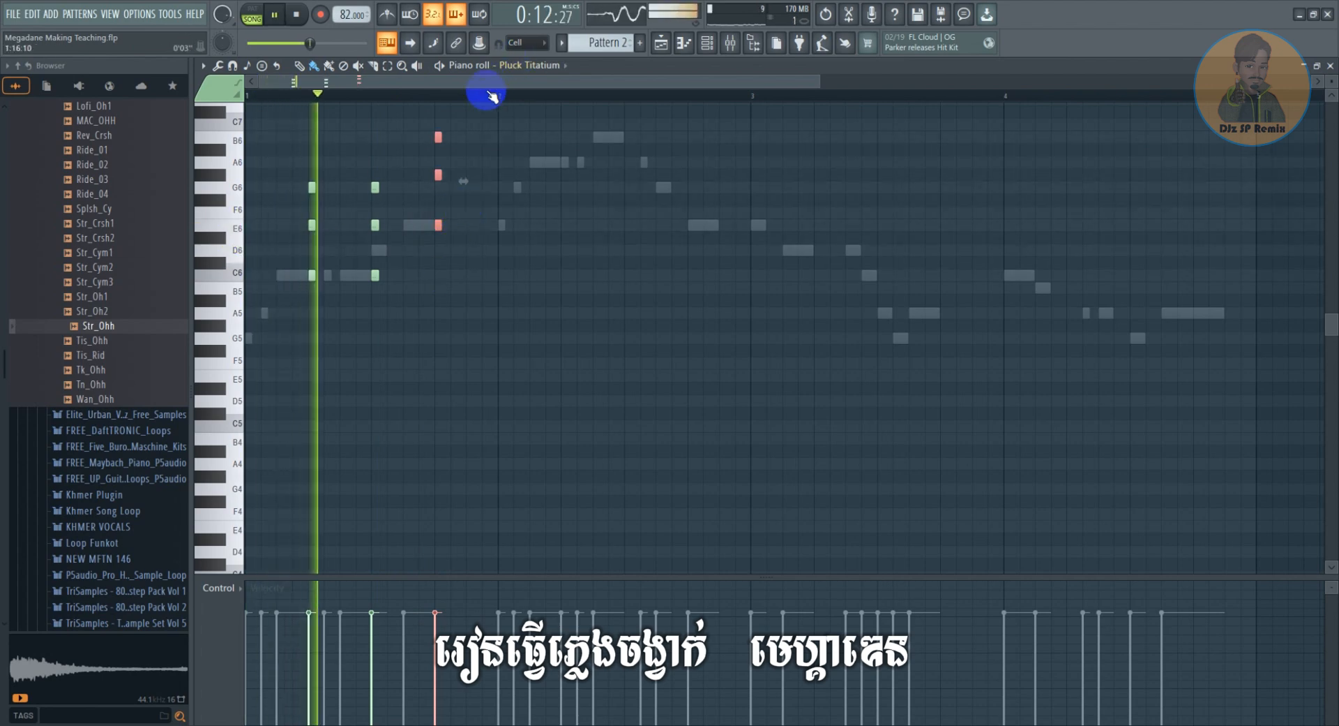
key(space)
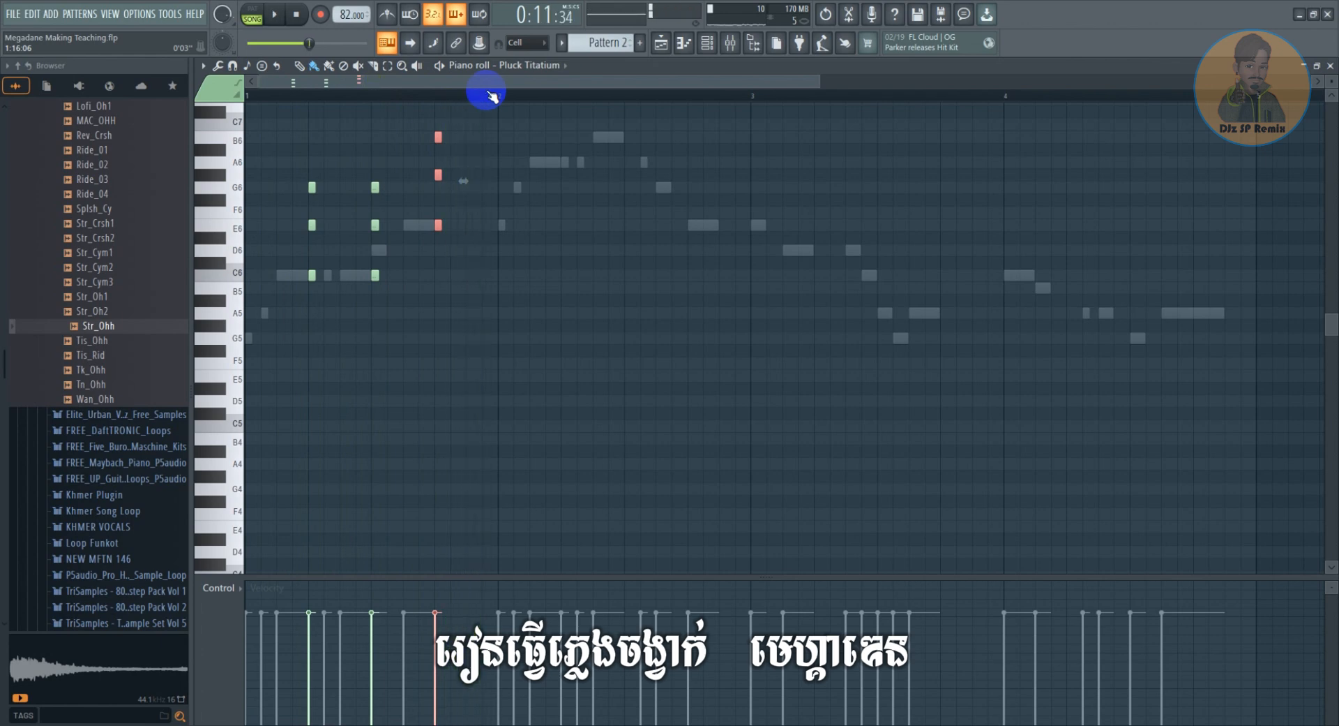
Lower the middle note of the beat 4 chord in bar 1 to G6 and play the part back
scroll(492, 96, up, 2)
scroll(488, 96, up, 2)
drag(472, 85, 462, 84)
ctrl+click(493, 212)
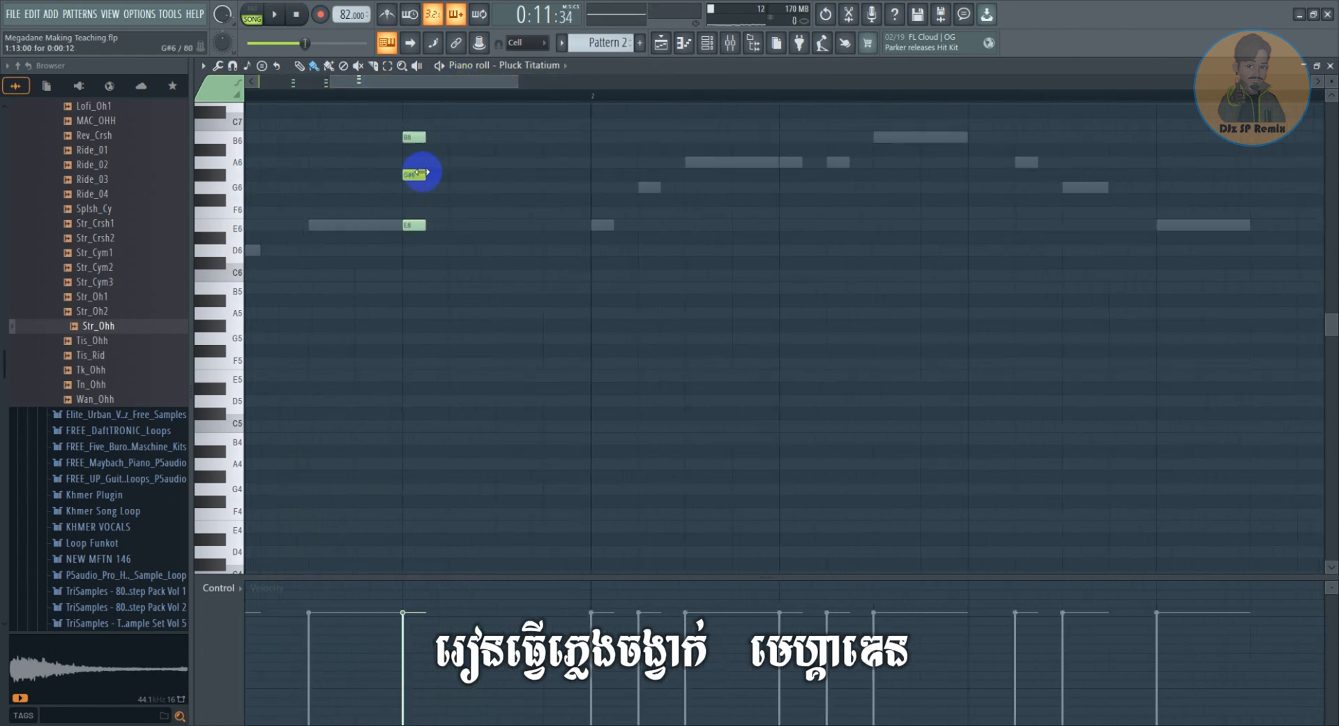
drag(422, 174, 421, 193)
scroll(401, 90, down, 3)
key(space)
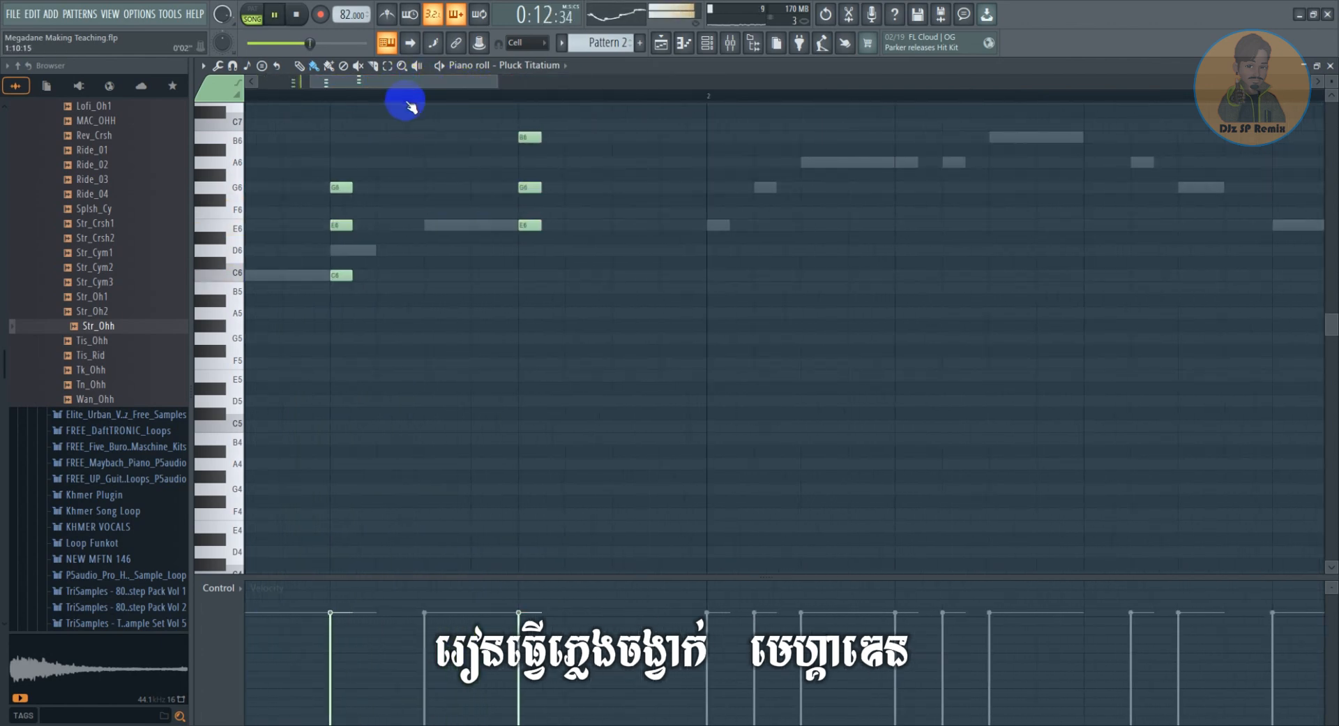
key(space)
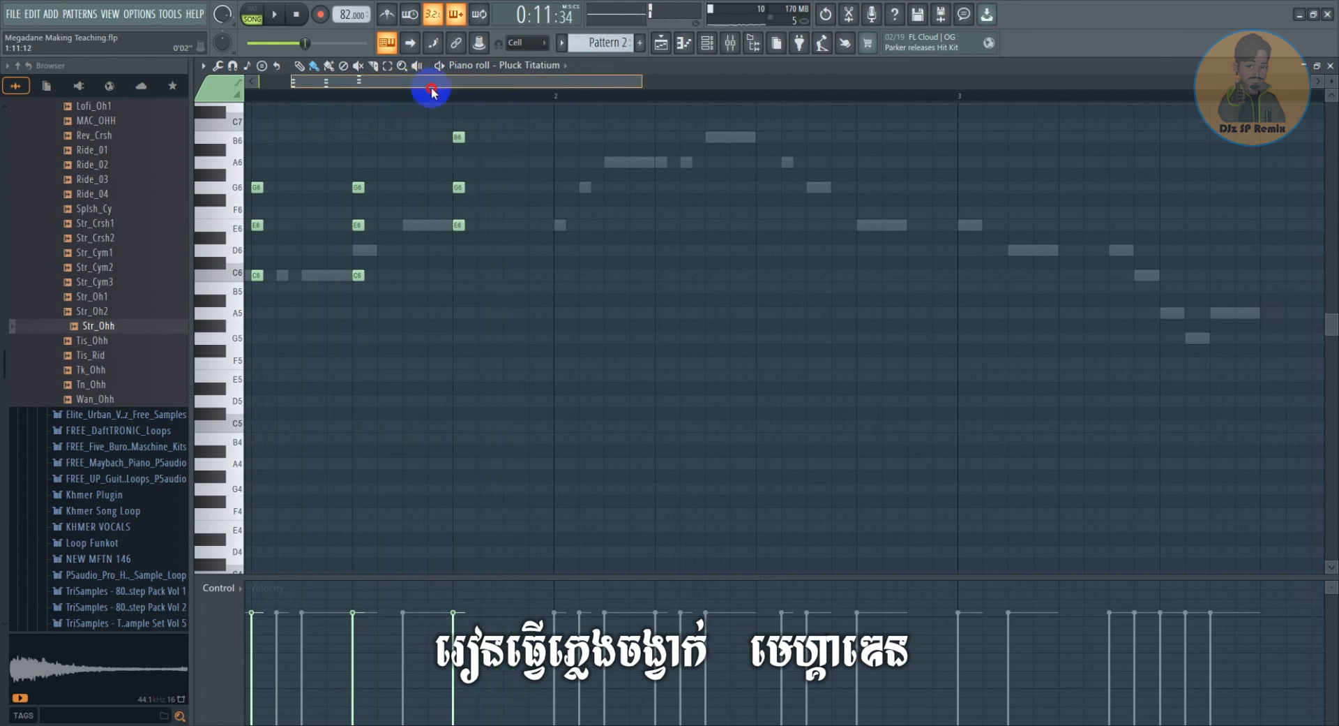
Add another E6–G6–B6 chord two steps after beat 4 of bar 1 and check it against the song
scroll(433, 88, down, 1)
drag(373, 86, 317, 96)
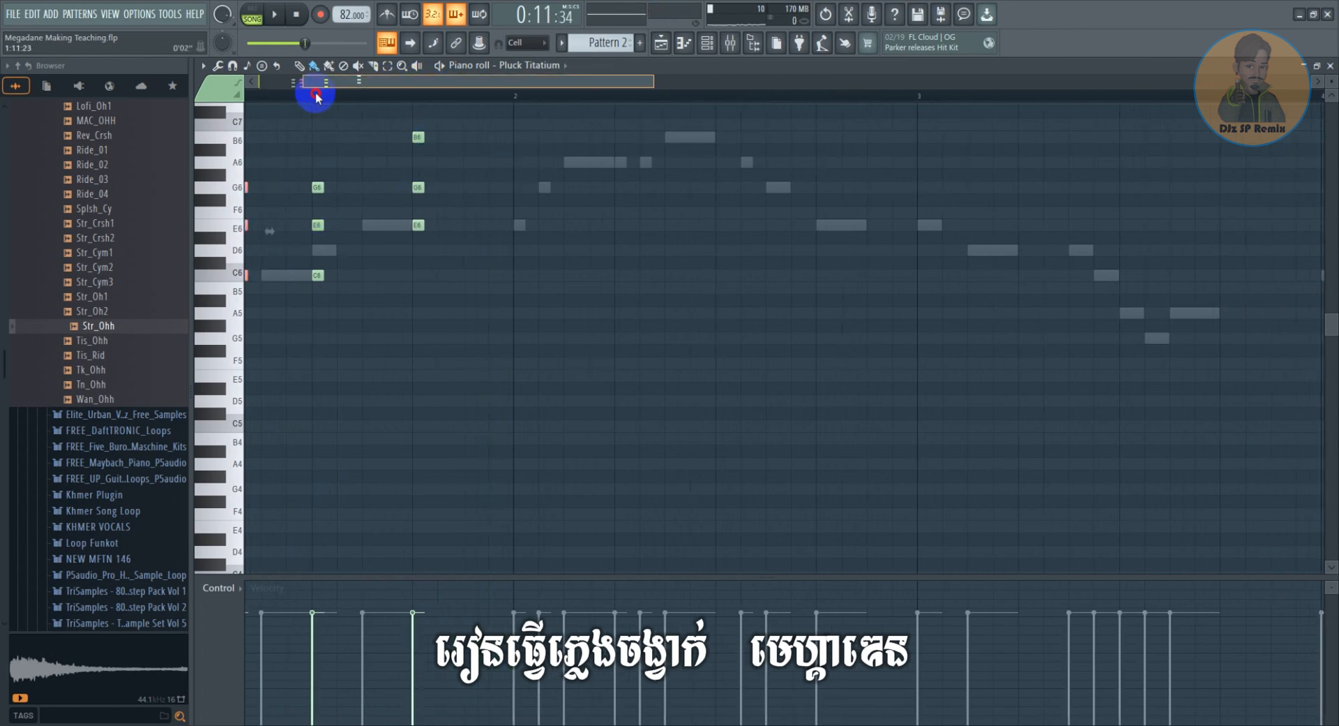
drag(377, 275, 603, 186)
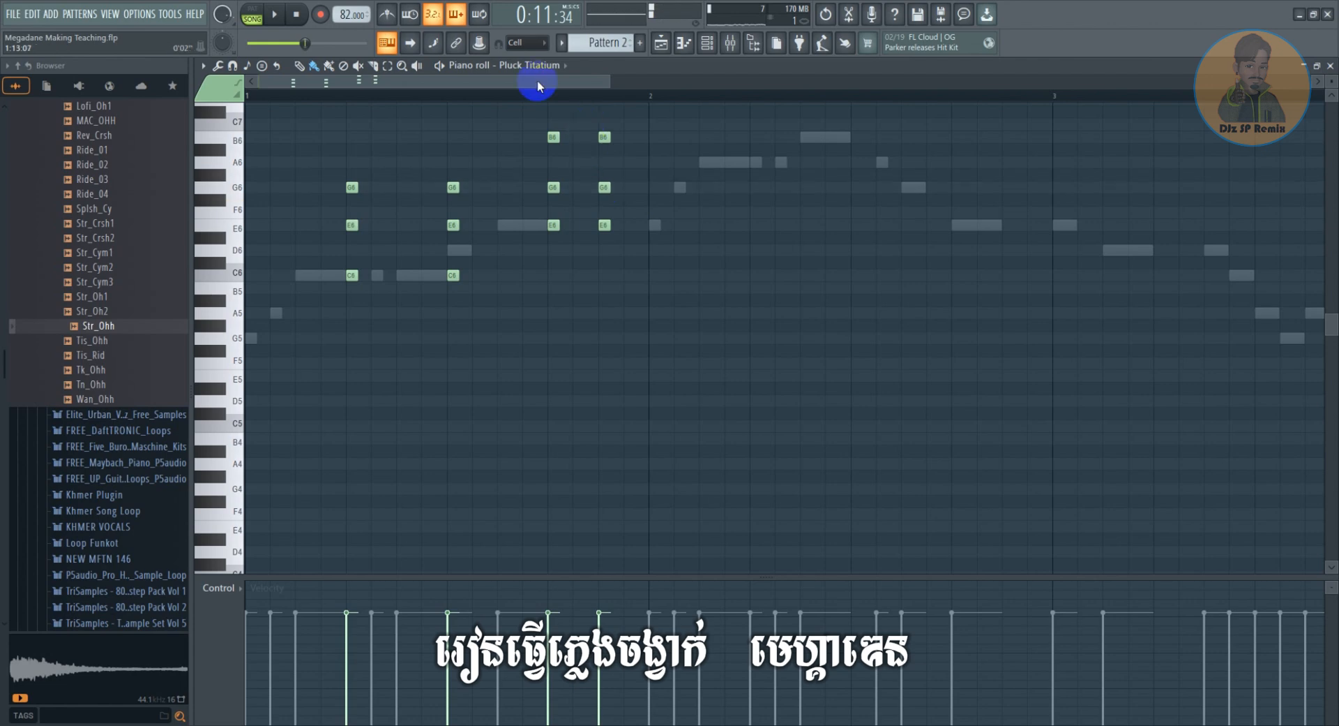
drag(538, 84, 494, 95)
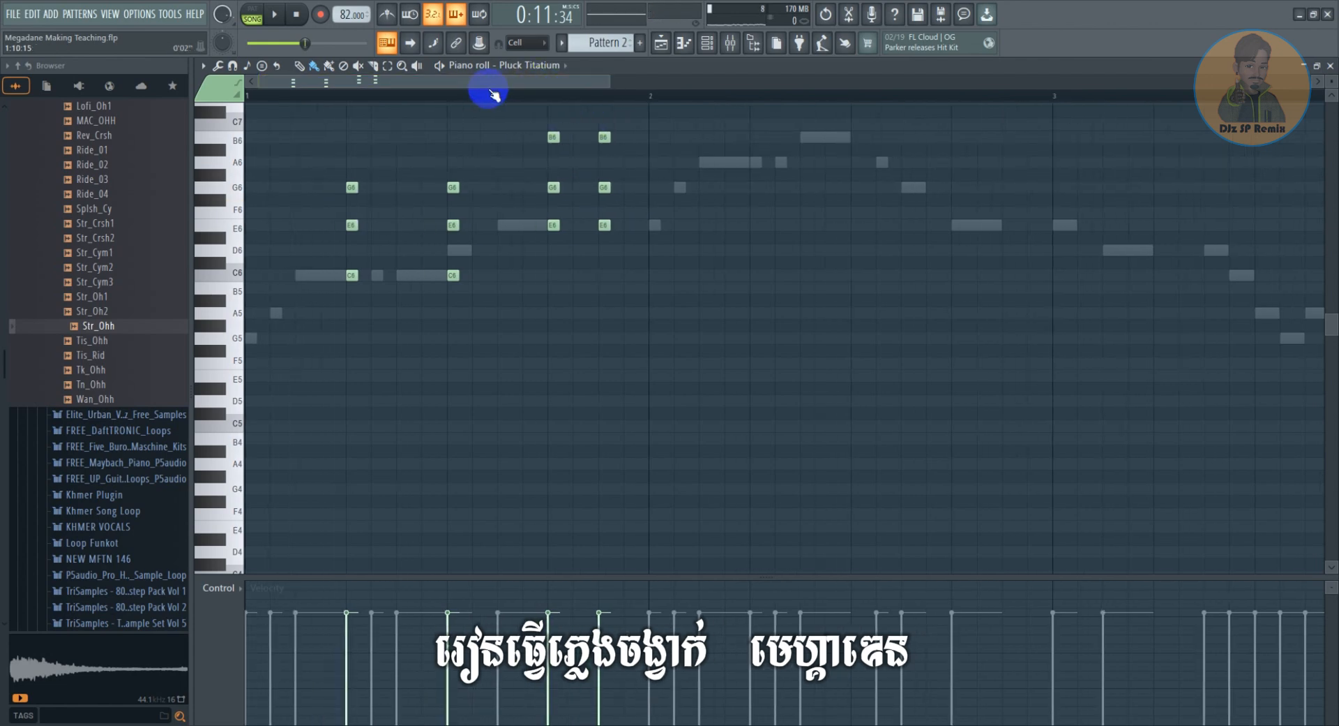
scroll(493, 100, up, 1)
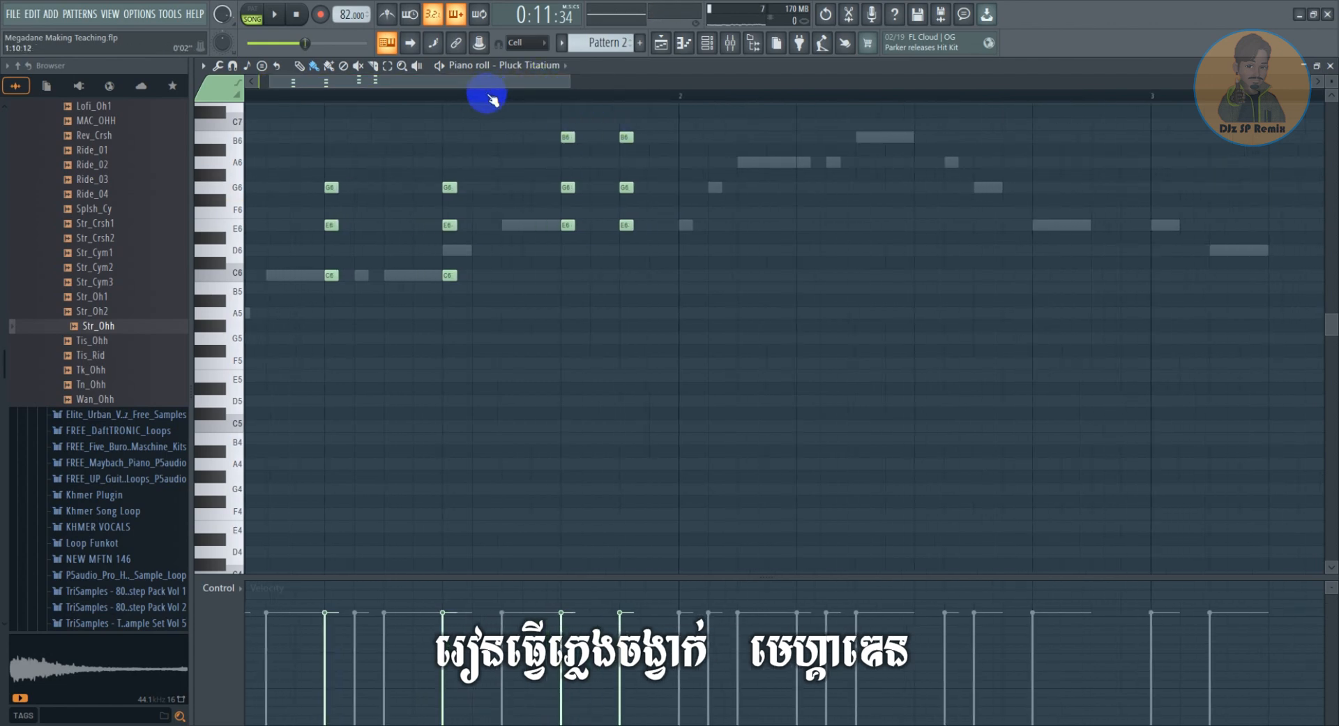
scroll(493, 100, up, 1)
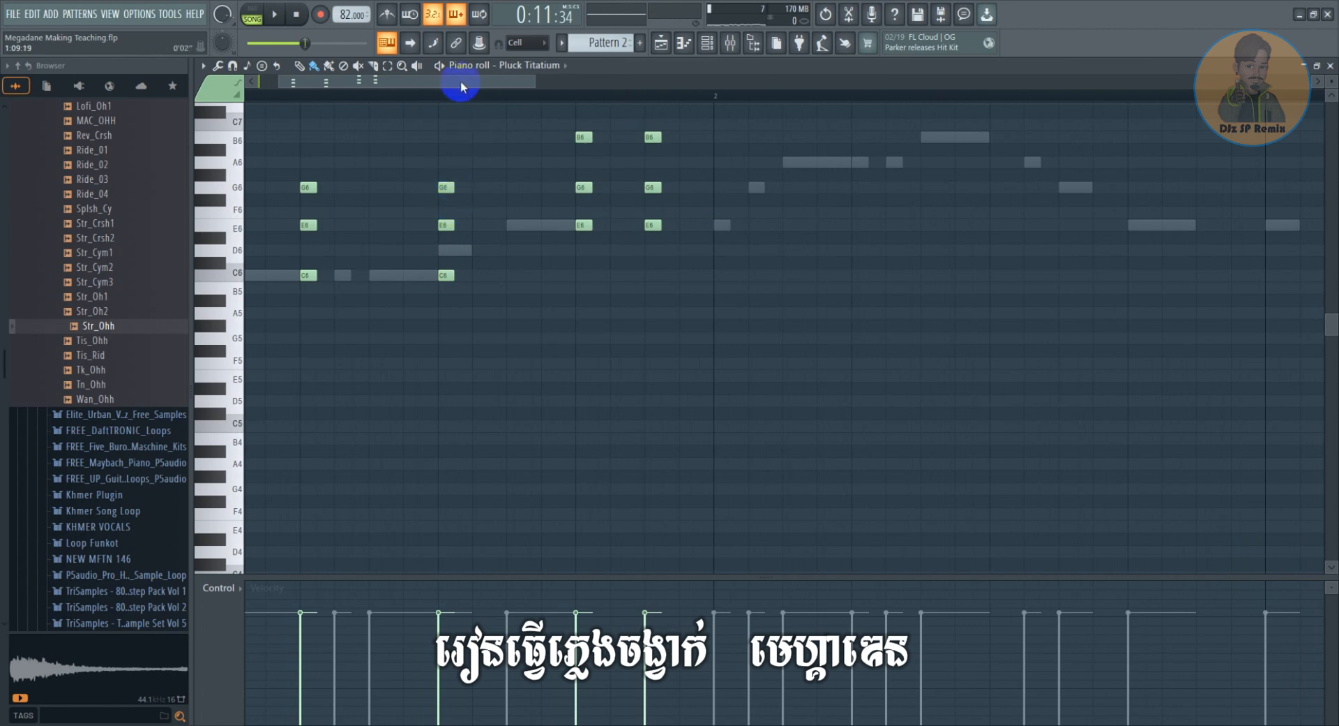
drag(463, 86, 487, 84)
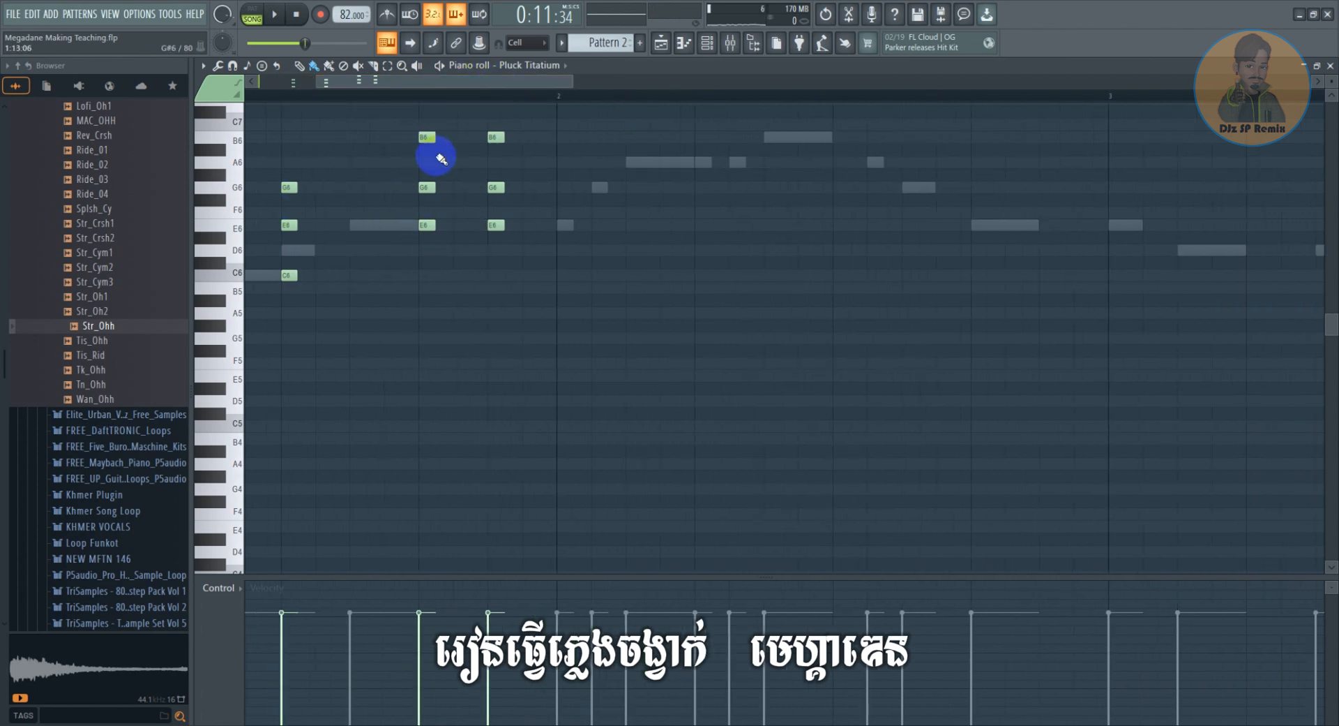
mouse_move(455, 82)
mouse_down()
mouse_move(314, 92)
mouse_move(442, 84)
mouse_up()
key(space)
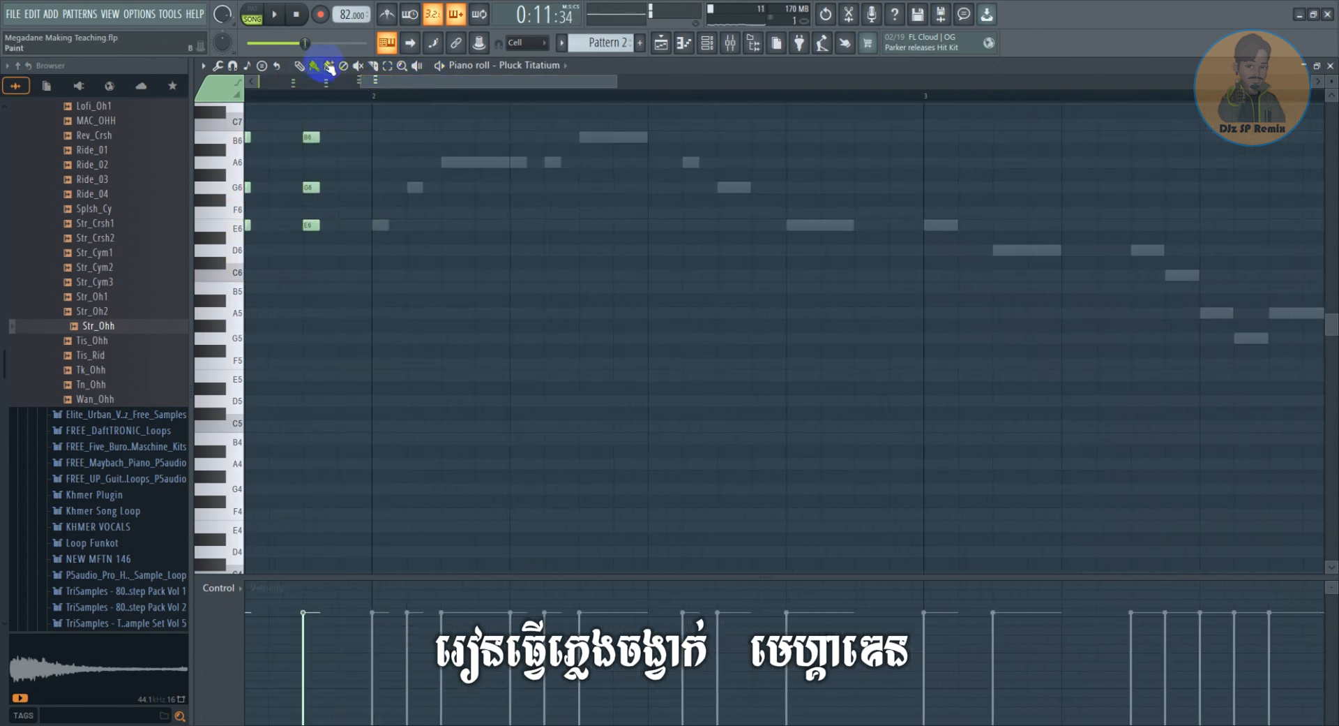
Select the last E6–G6–B6 chord, move it to the start of bar 2, and play it back
click(389, 67)
drag(319, 124, 317, 238)
click(312, 70)
drag(311, 137, 385, 141)
drag(395, 84, 447, 84)
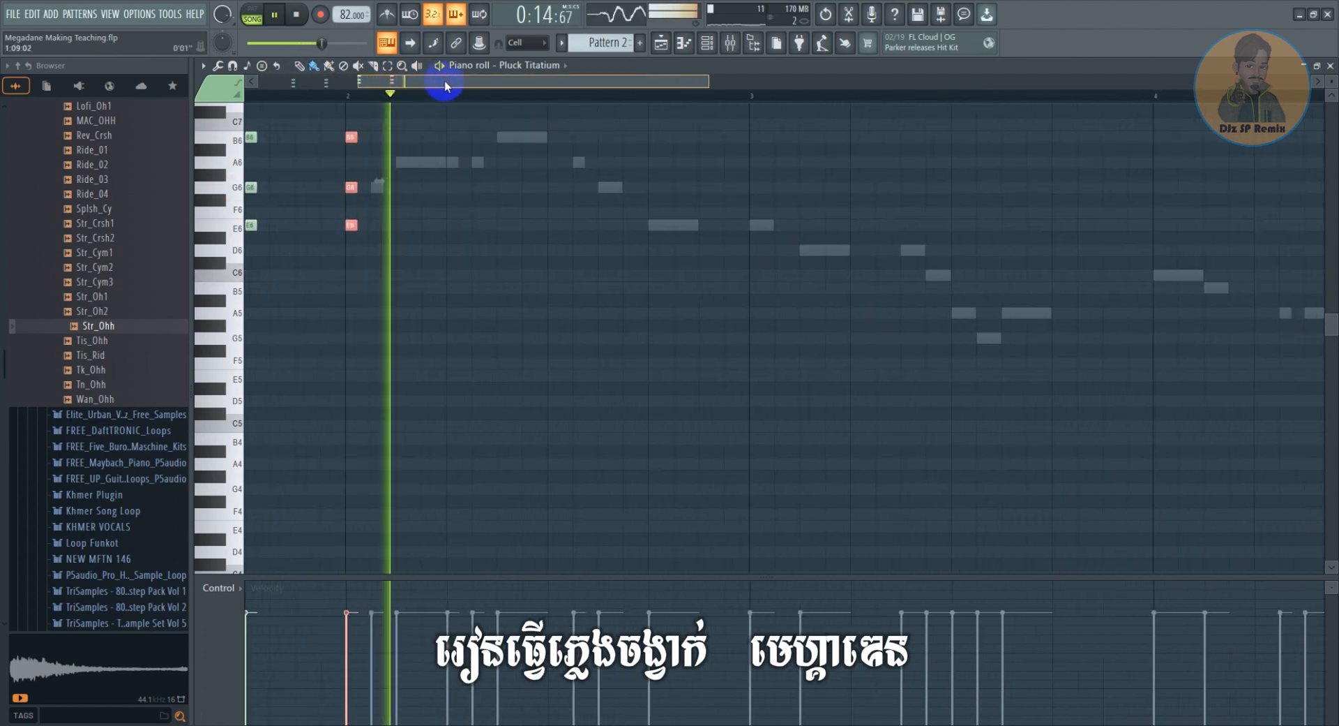
key(space)
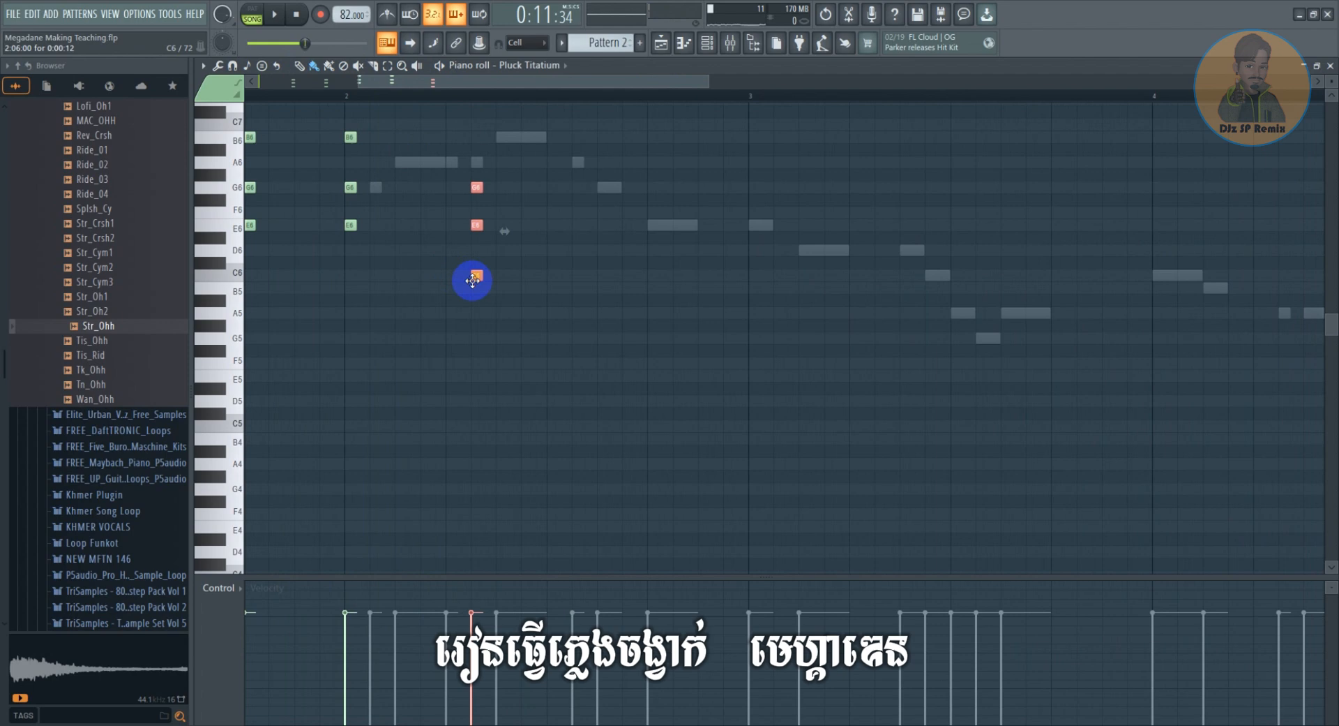
Move the pasted chord to beat 2 of bar 2, tune it to A6, C7 and E7, and play it back
drag(472, 281, 454, 162)
scroll(484, 224, up, 3)
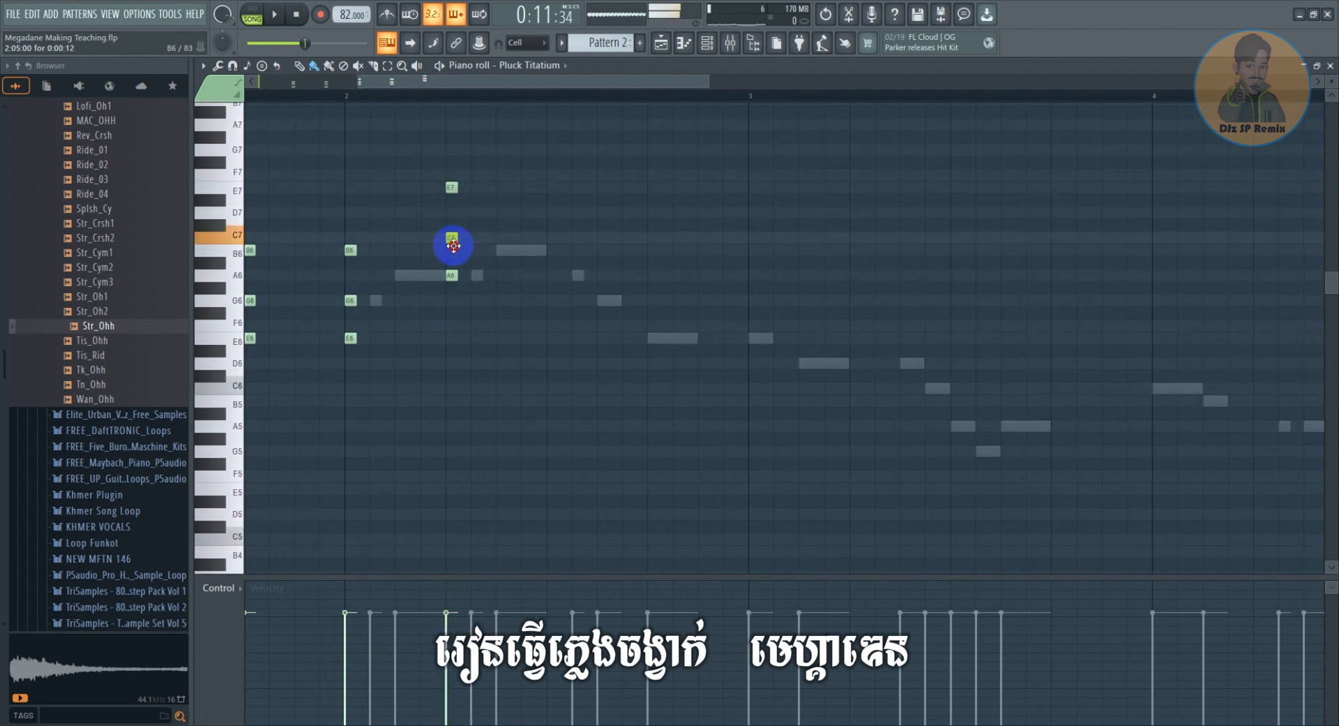
drag(454, 245, 453, 240)
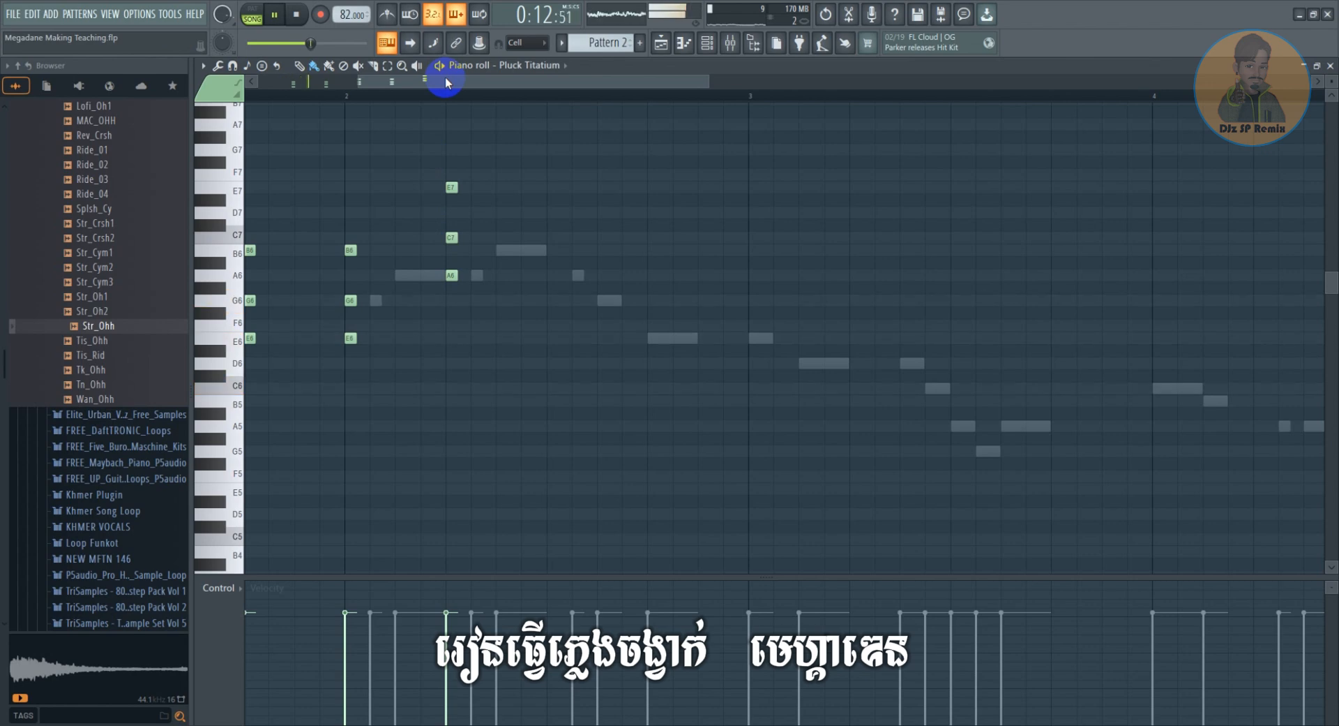
key(space)
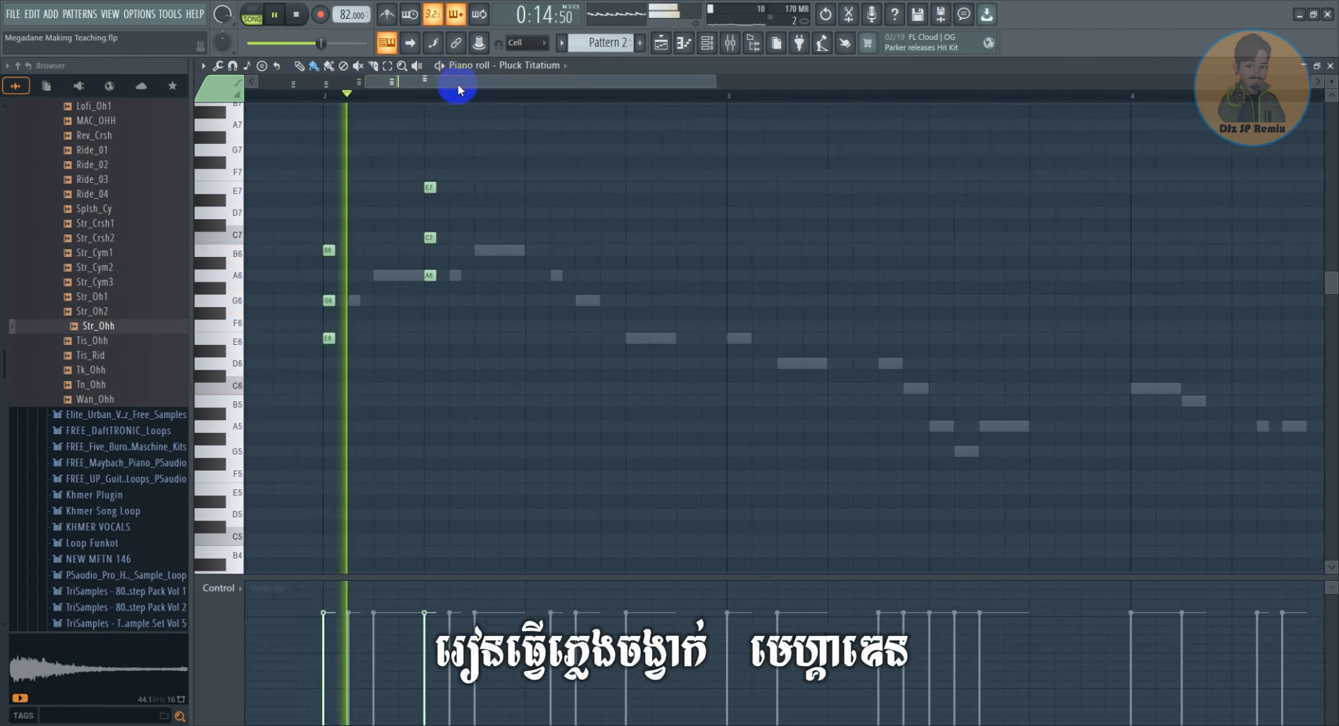
key(space)
Add a second A6–C7–E7 chord on beat 3 of bar 2 and play it back
click(471, 389)
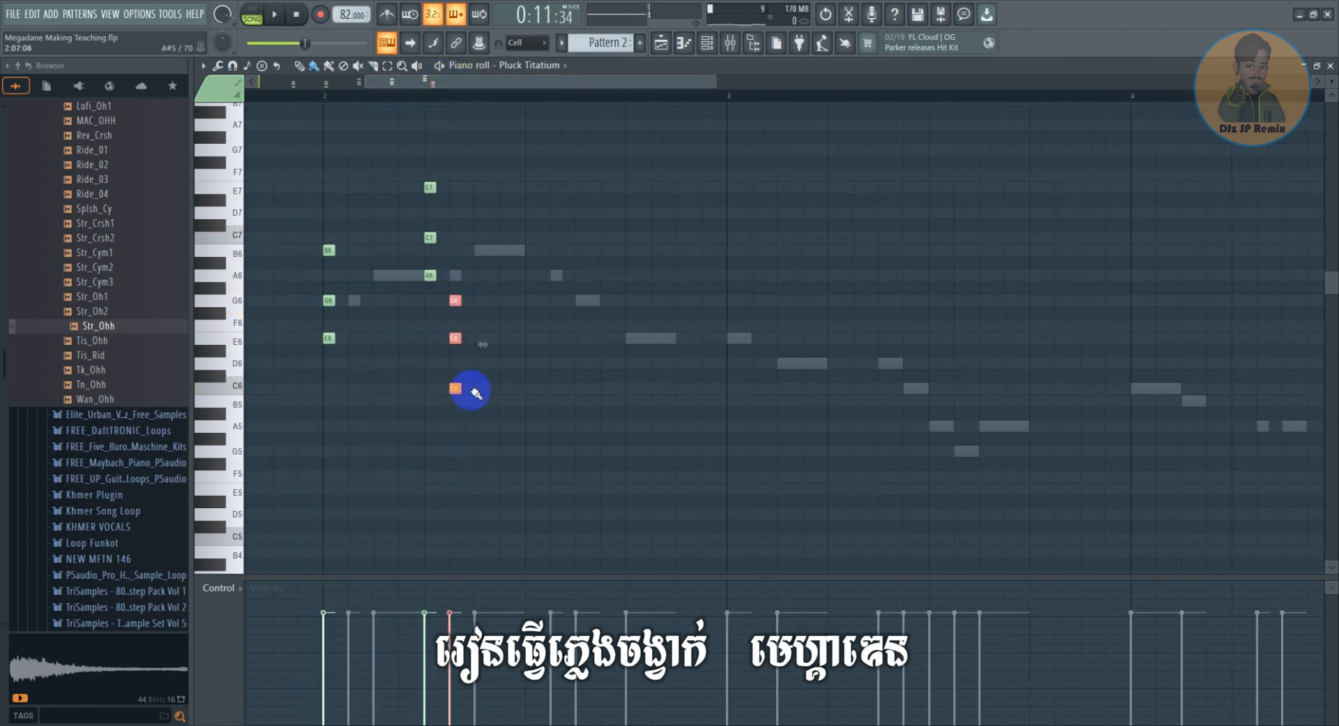
drag(456, 388, 526, 246)
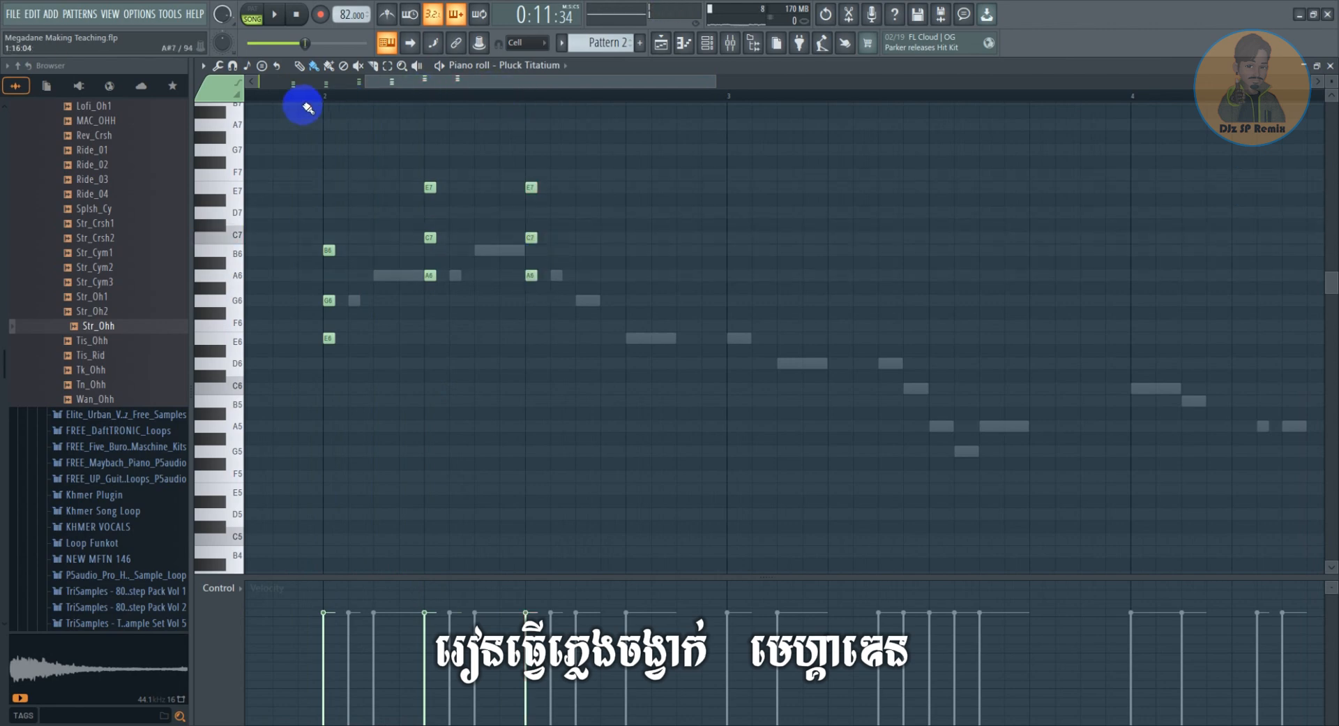
key(space)
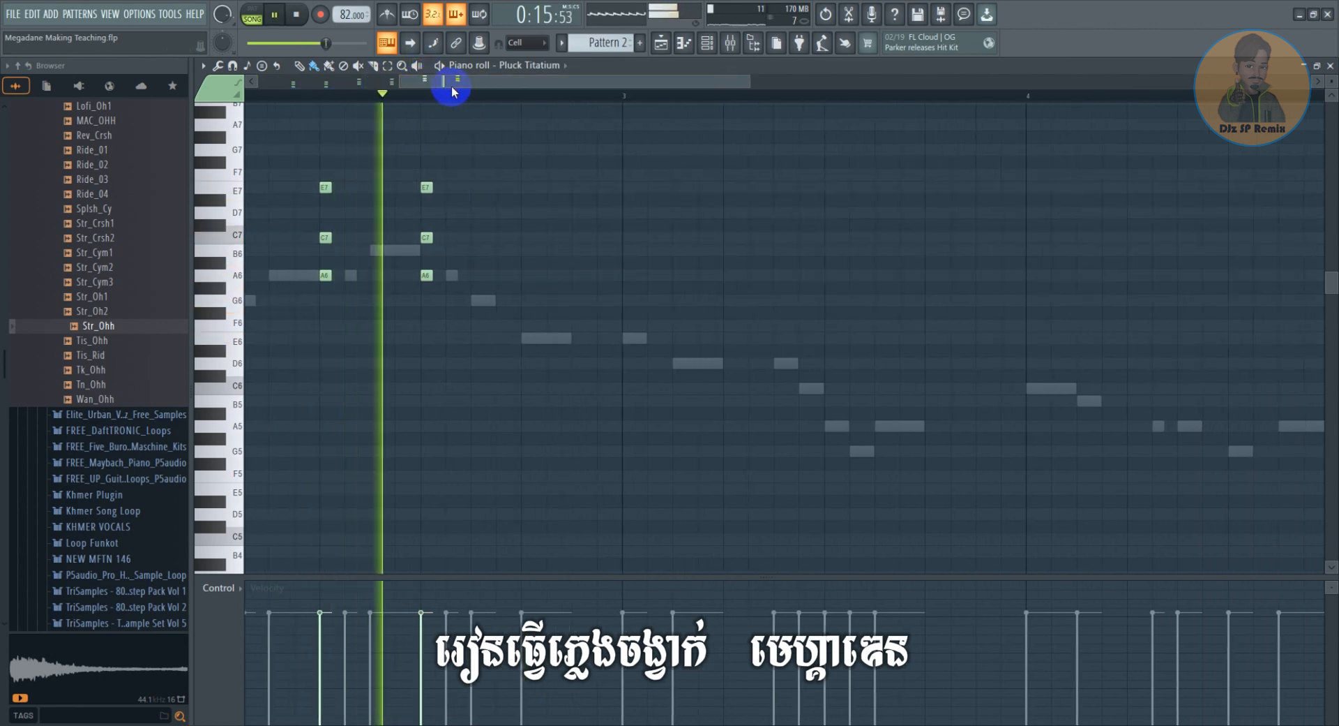
key(space)
Paste the three-note chord again and place it on beat 4 of bar 2 with E6 as its lowest note
key(ctrl+v)
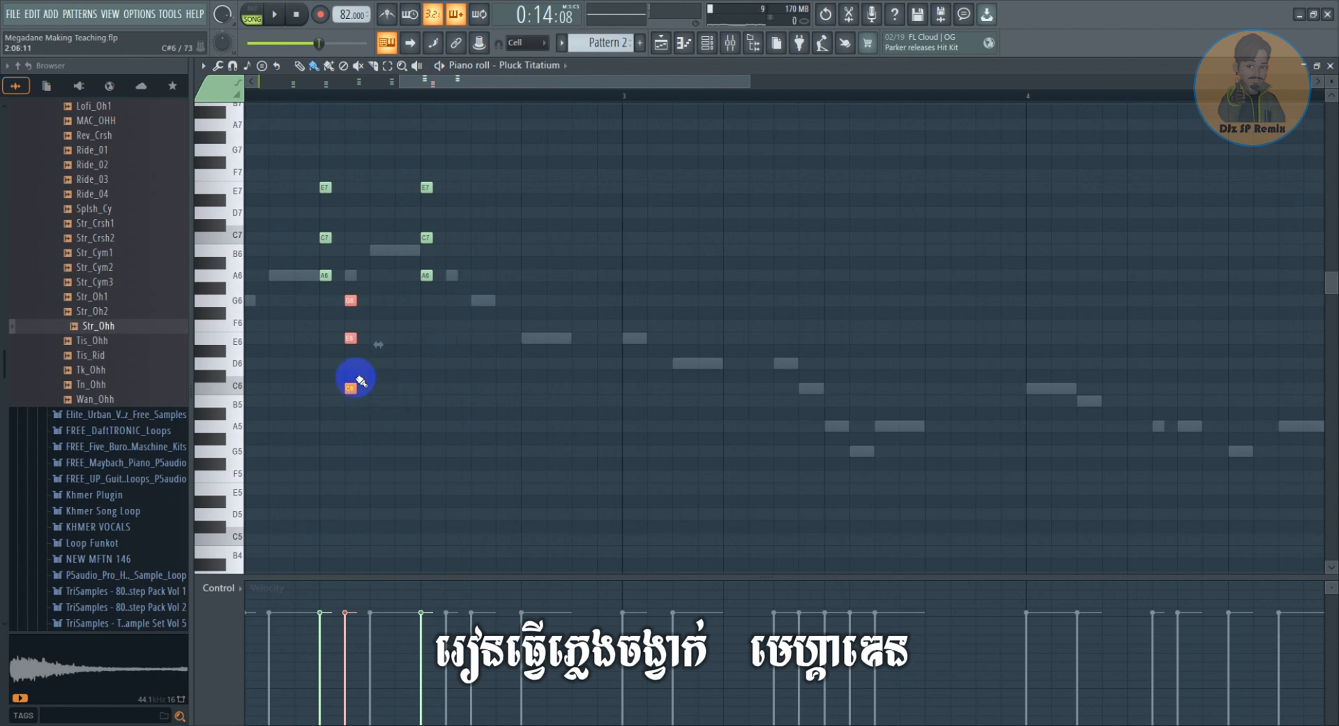
drag(351, 389, 531, 342)
click(623, 300)
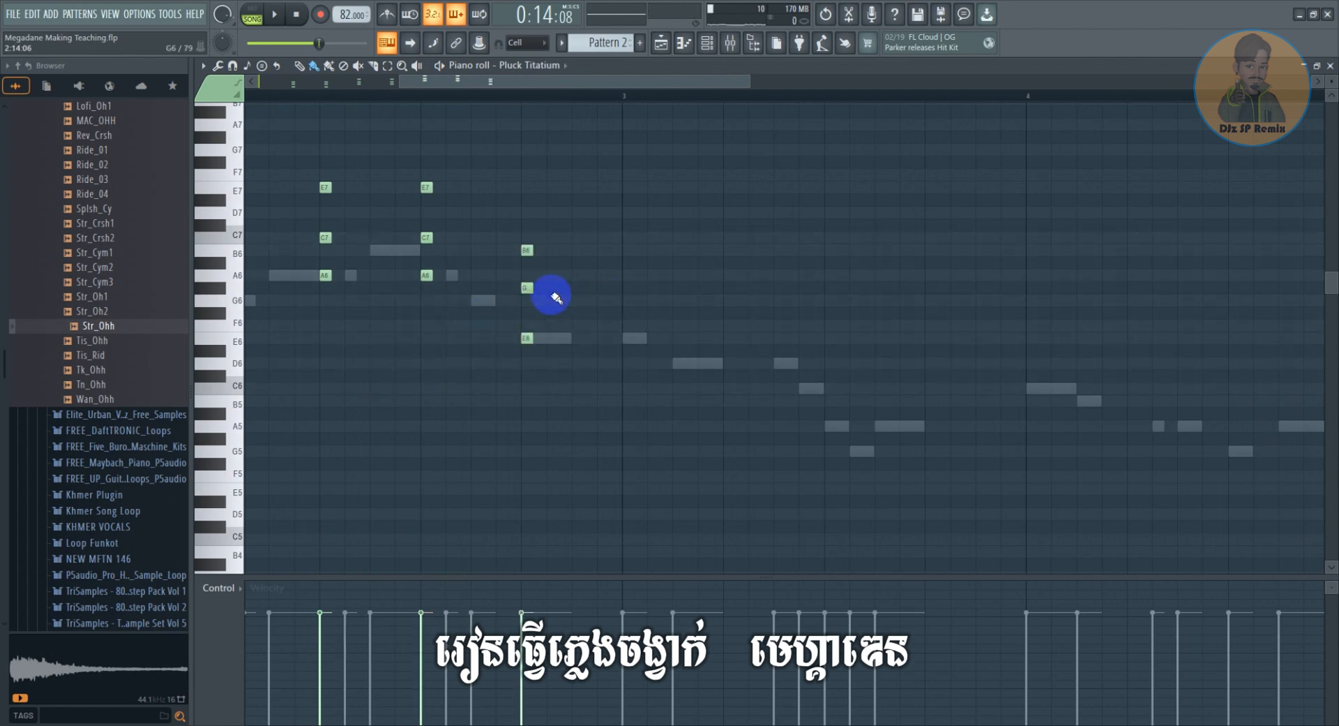
Tune the middle note of the chord on beat 4 of bar 2 to G6 and play it back
key(space)
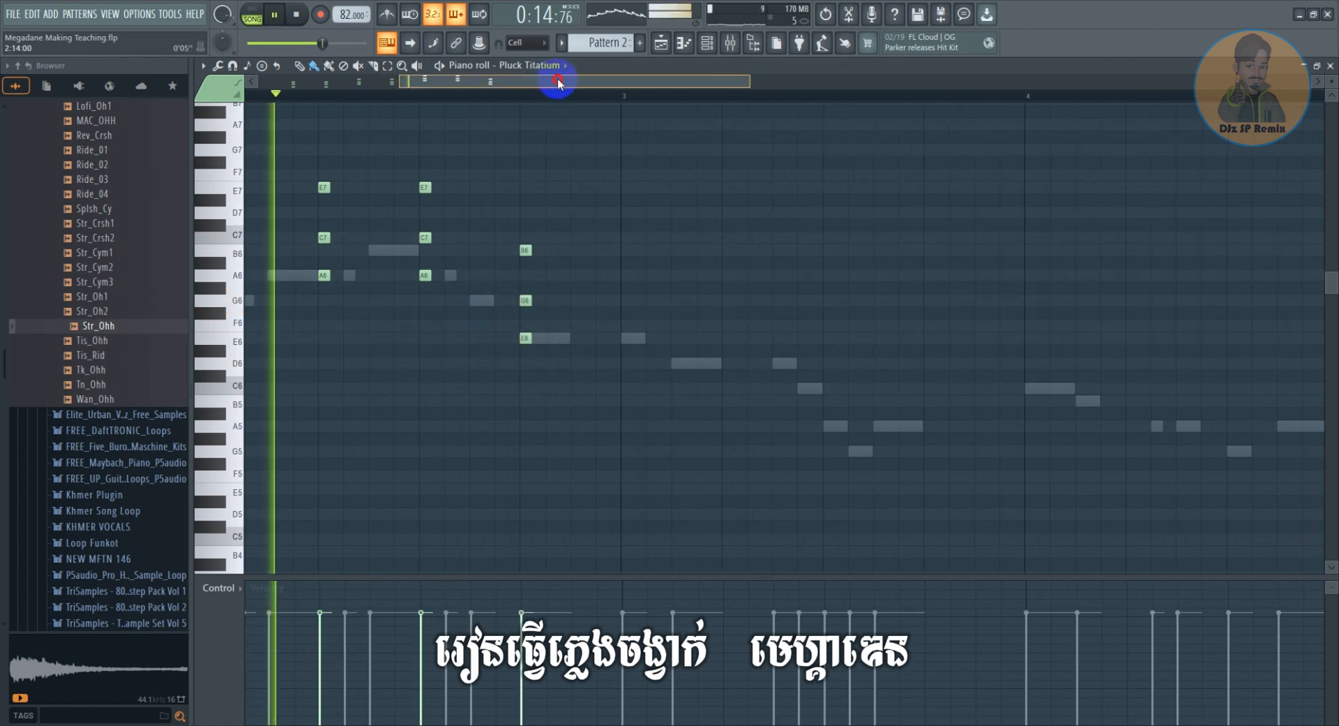
drag(556, 84, 595, 82)
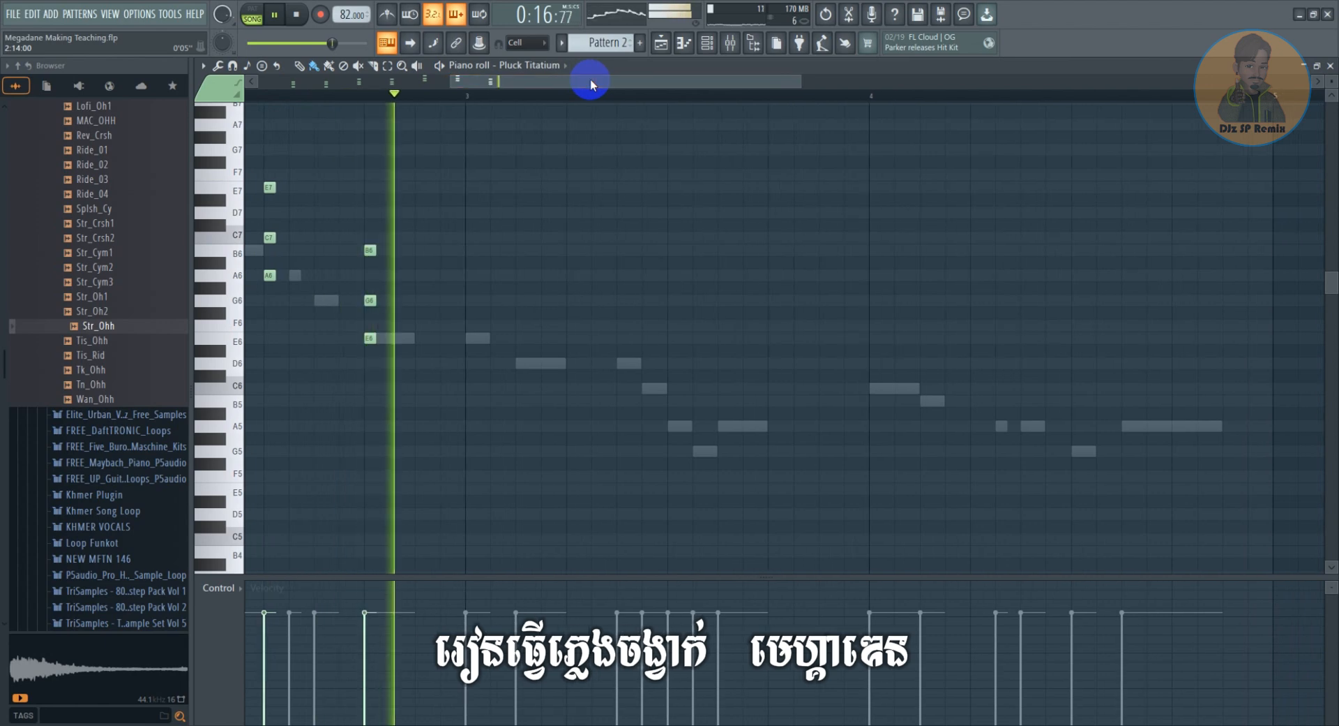
key(space)
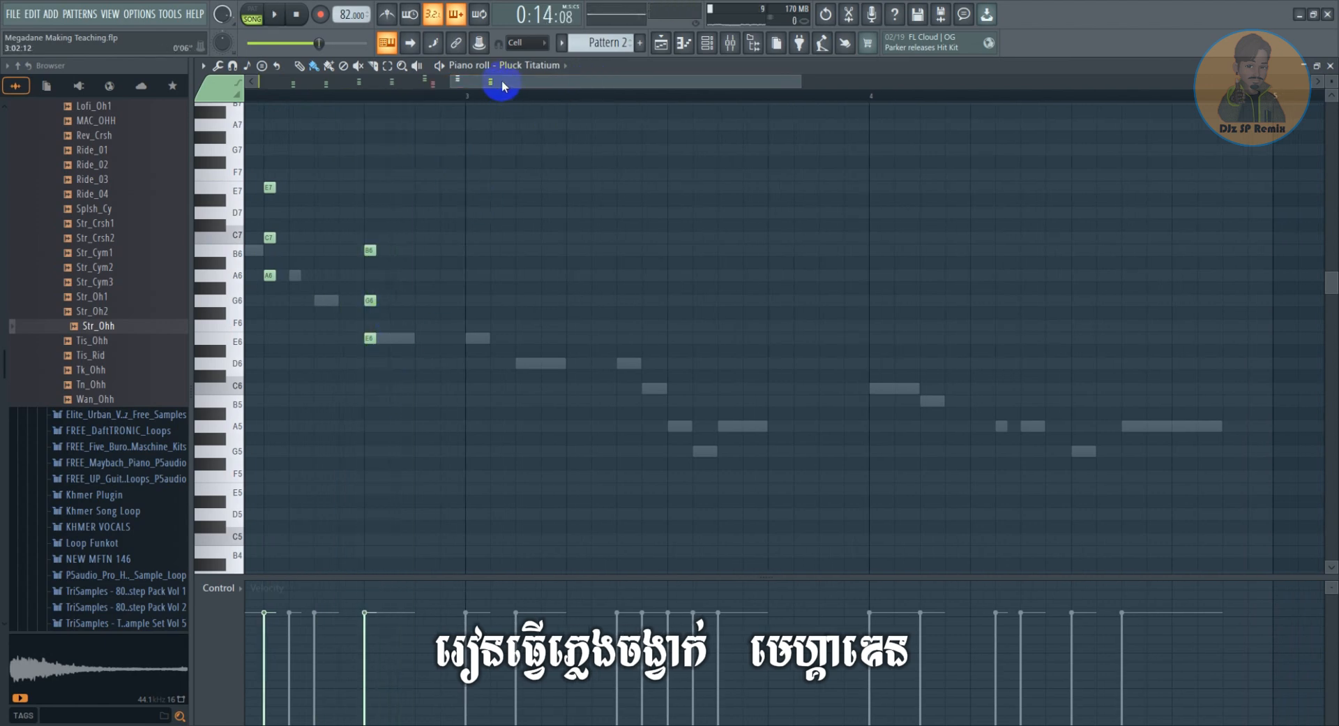
Place a pasted chord at the start of bar 3, tune it to E6, G6 and B6, and play it back
drag(504, 85, 434, 86)
drag(410, 391, 685, 339)
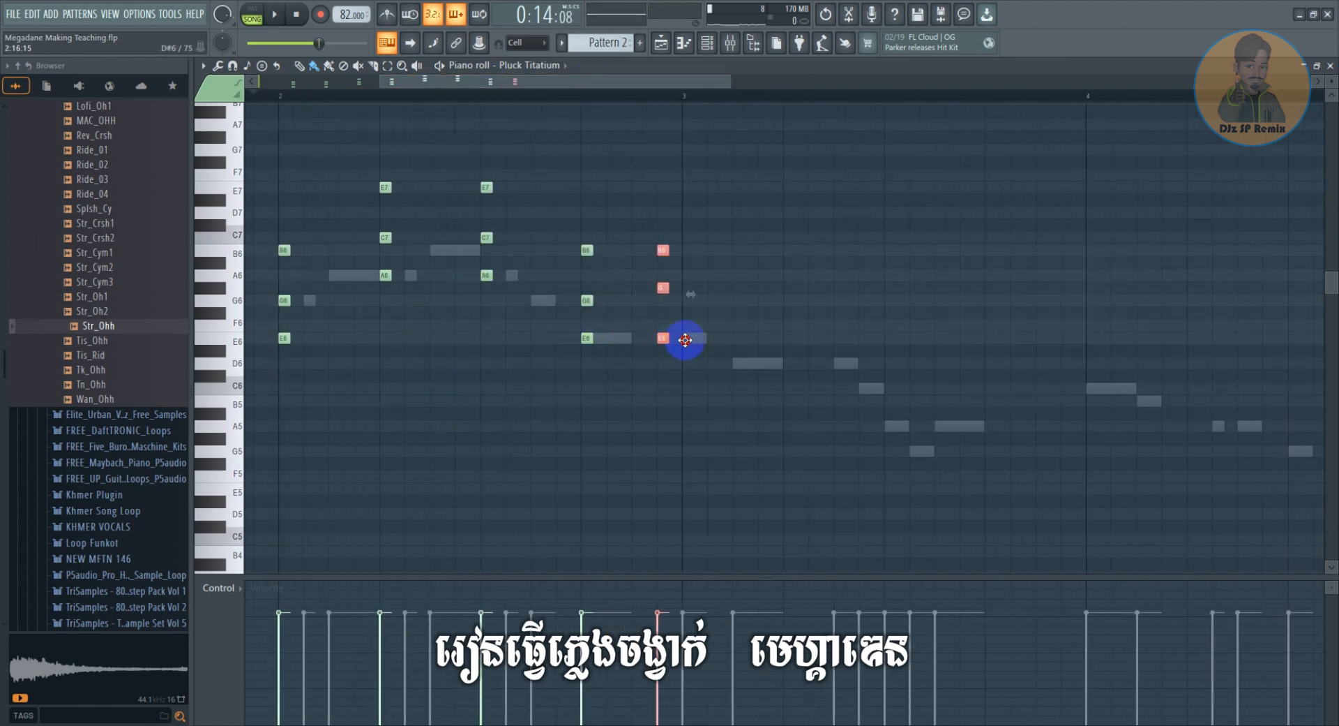
click(688, 289)
drag(689, 290, 688, 307)
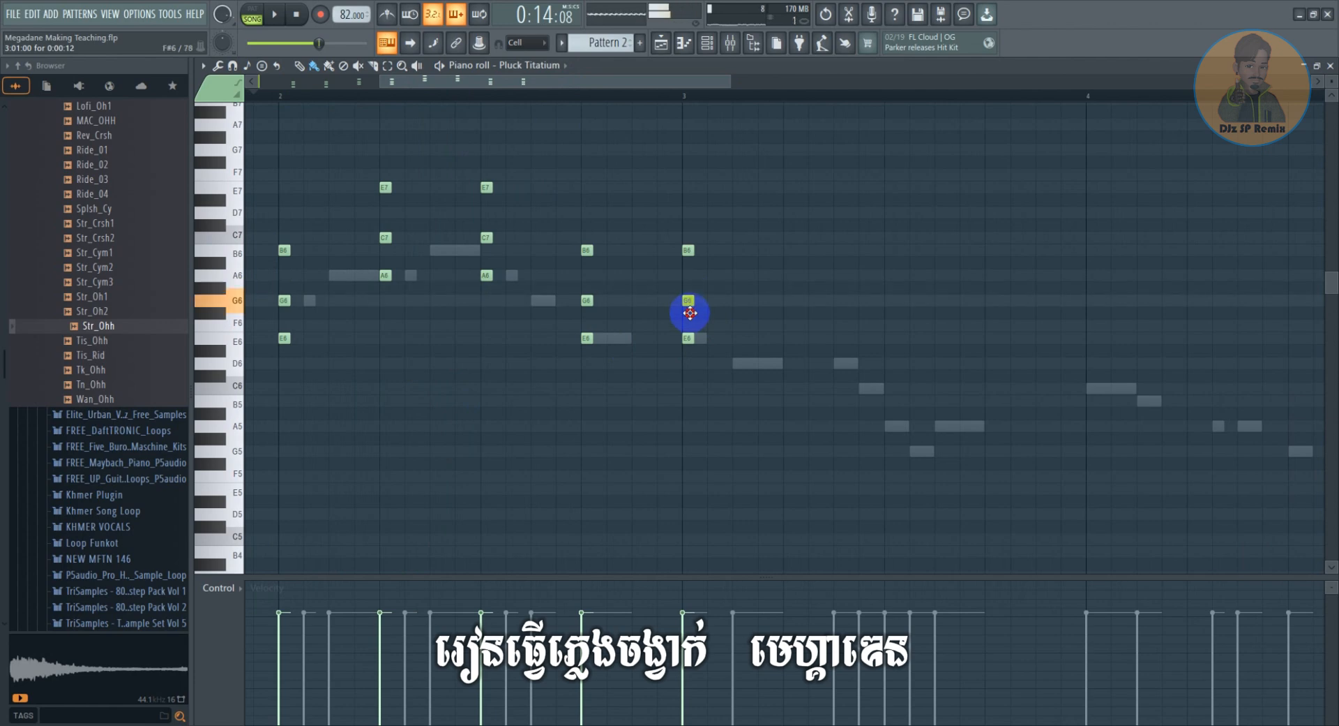
scroll(736, 105, up, 3)
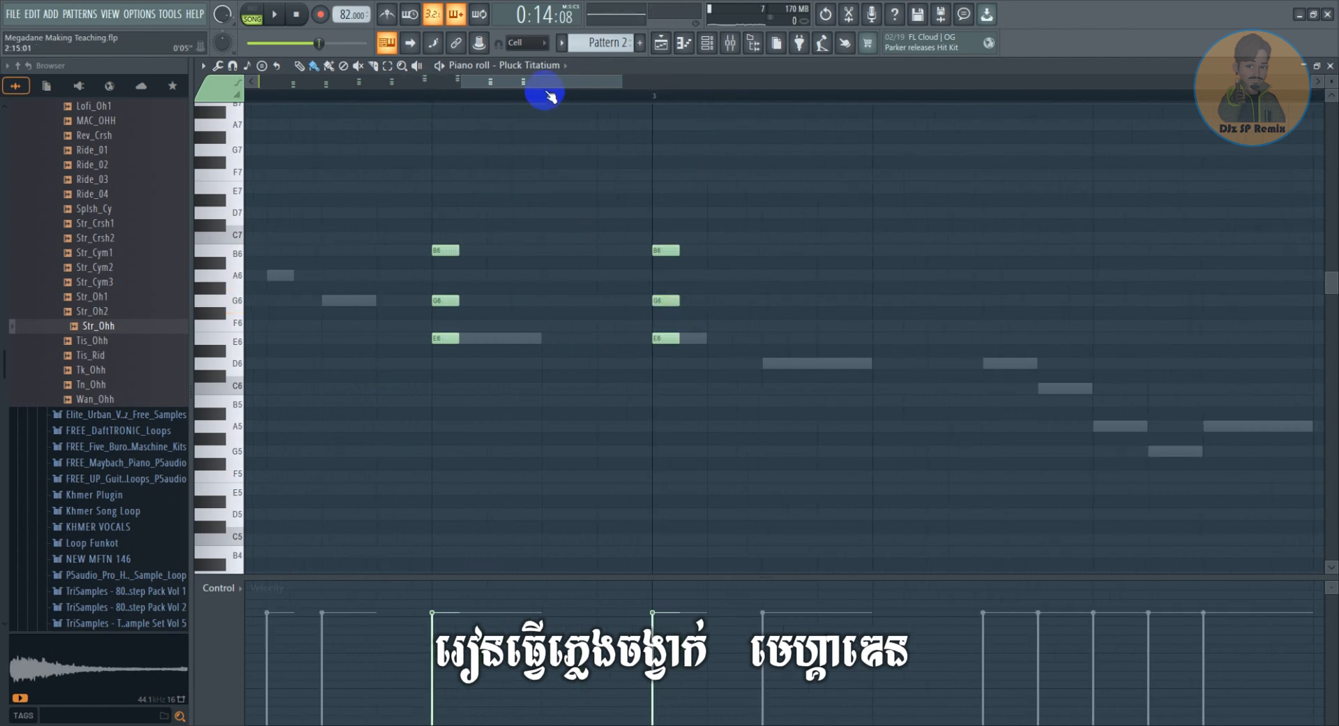
drag(547, 84, 556, 83)
key(space)
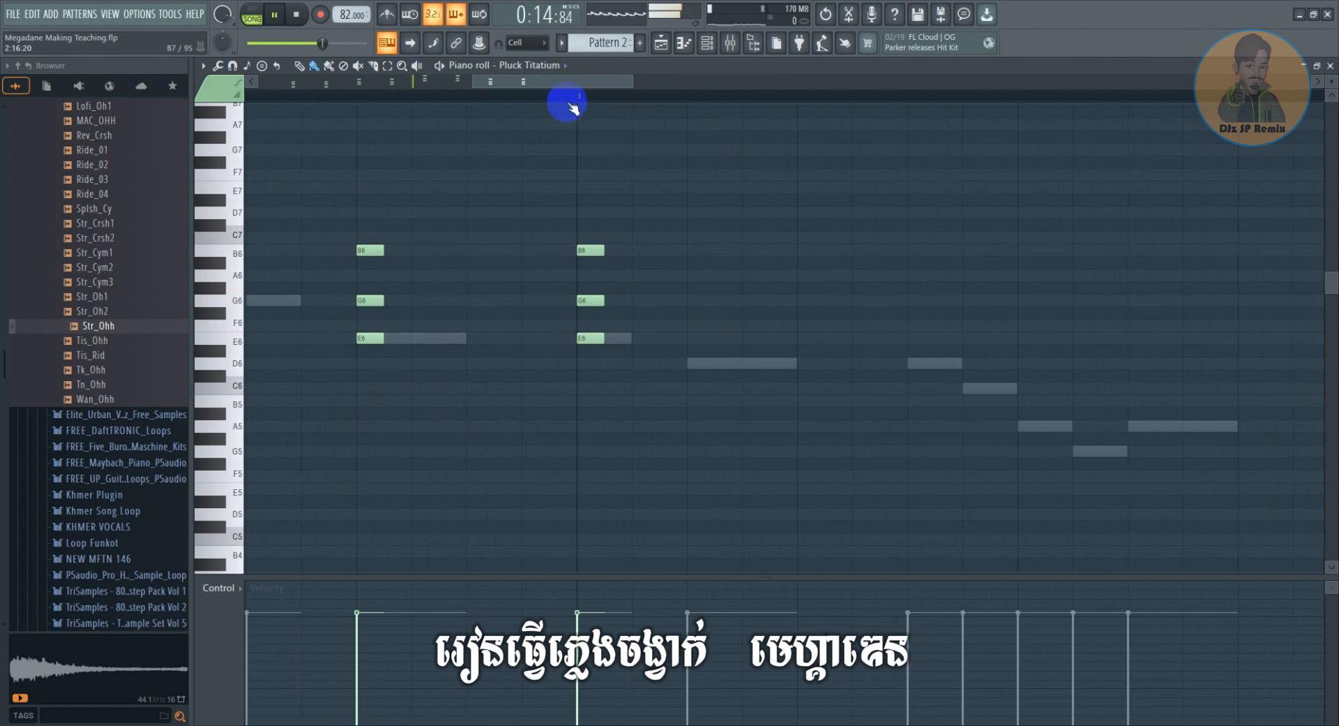
scroll(570, 103, down, 3)
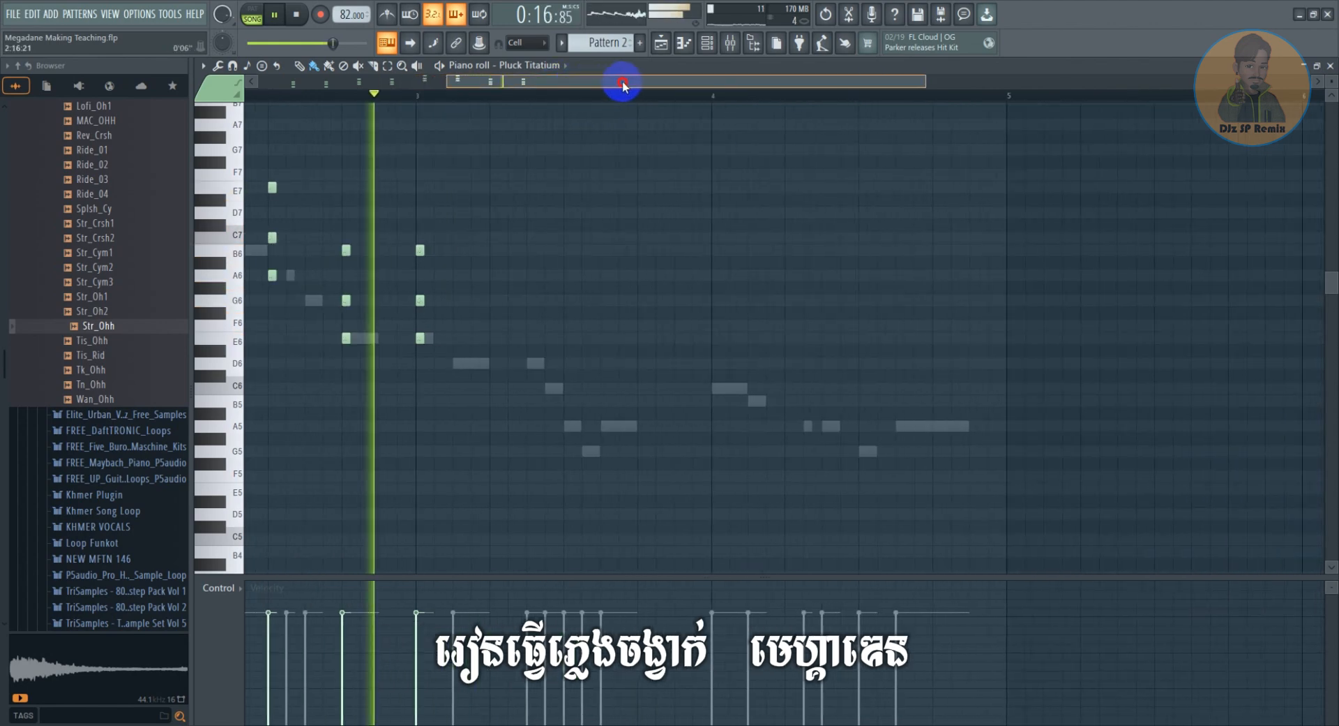
key(space)
Paste the three-note chord again, move it to beat 2 of bar 3 as D6, F#6 and A6, and play it back
scroll(537, 254, down, 2)
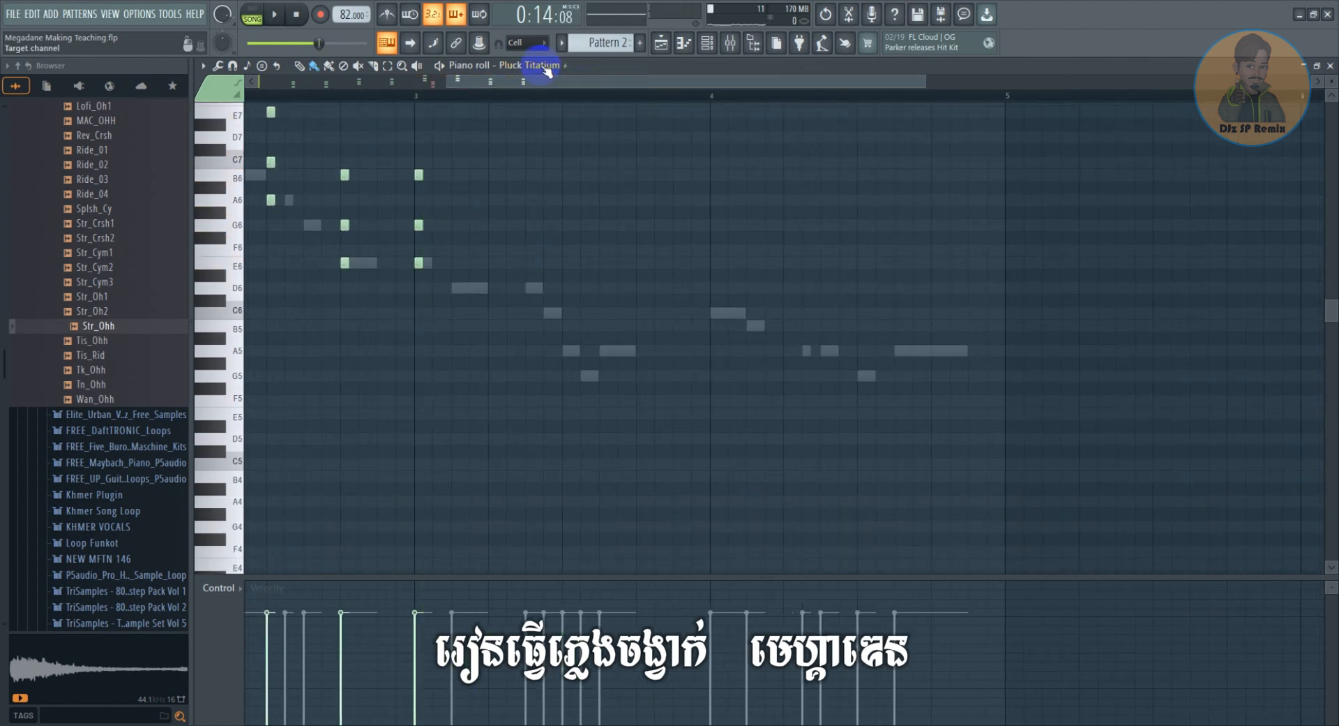
drag(536, 83, 501, 93)
drag(288, 317, 570, 285)
key(space)
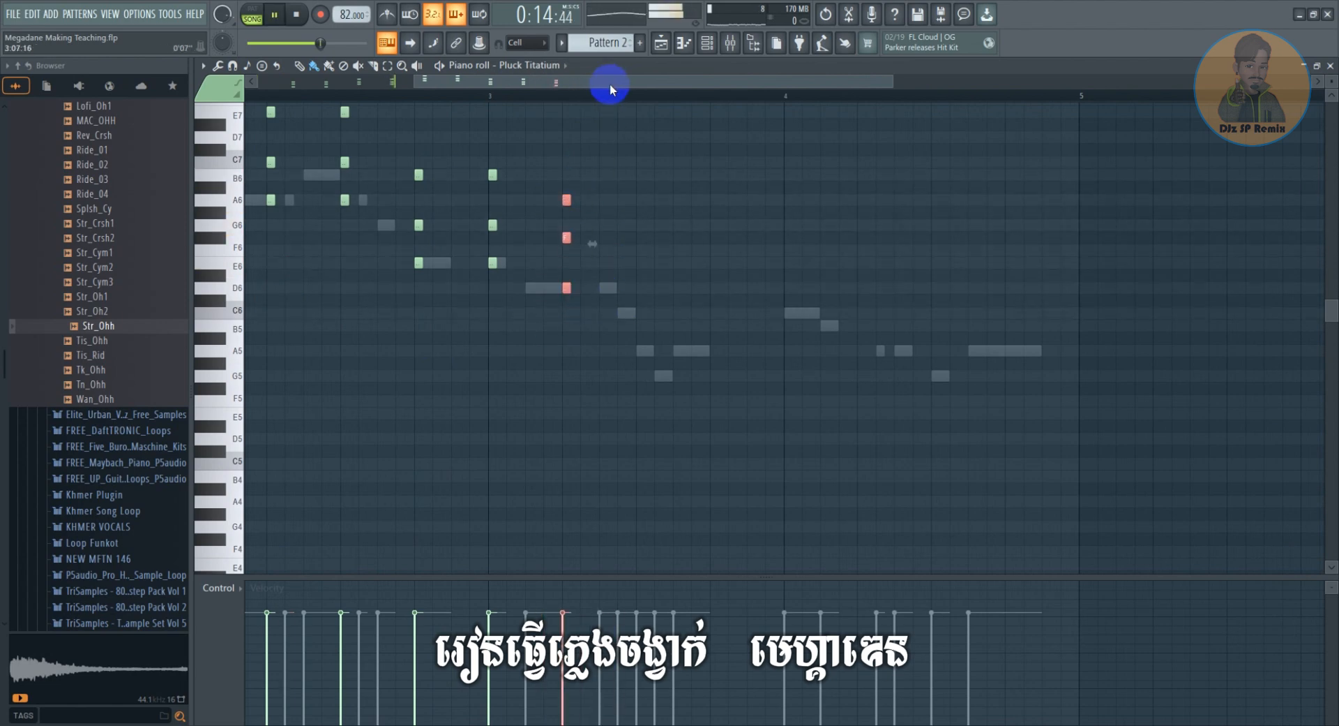
scroll(611, 93, up, 5)
scroll(614, 94, up, 2)
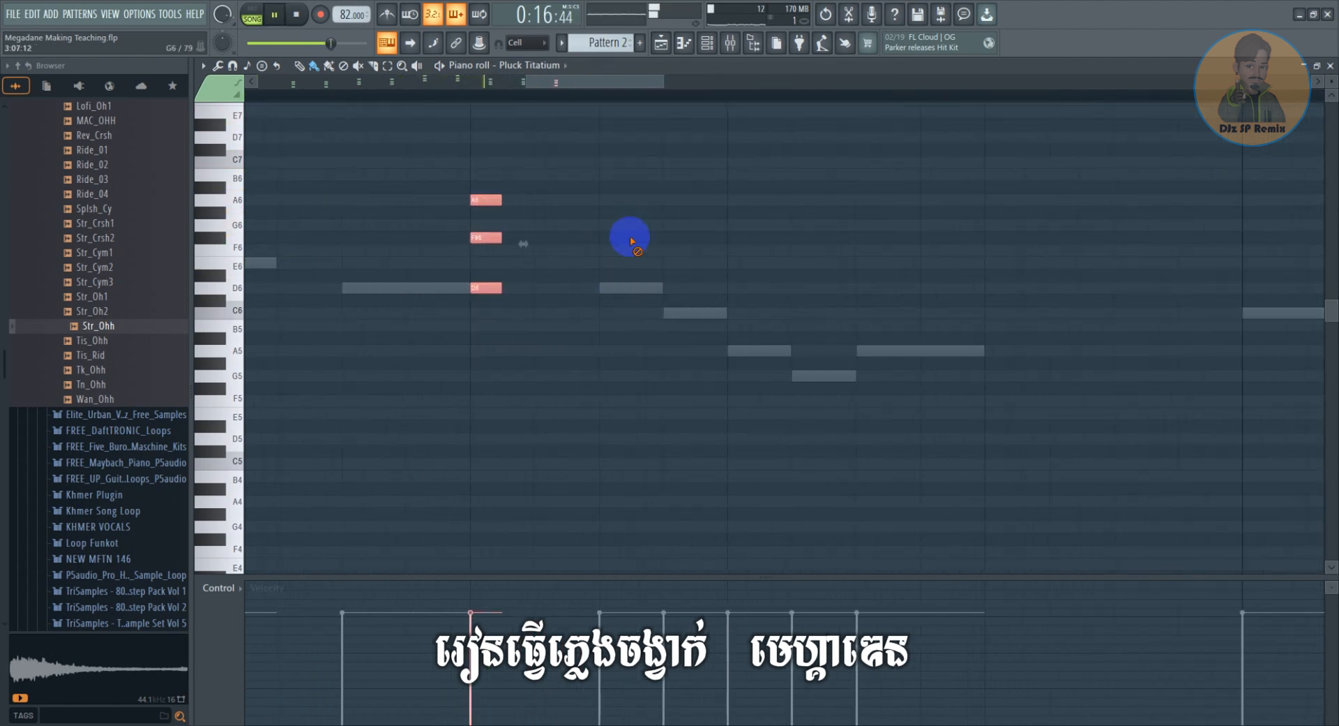
Lower the middle note of the chord on beat 2 of bar 3 to F6 and play it back
ctrl+click(584, 256)
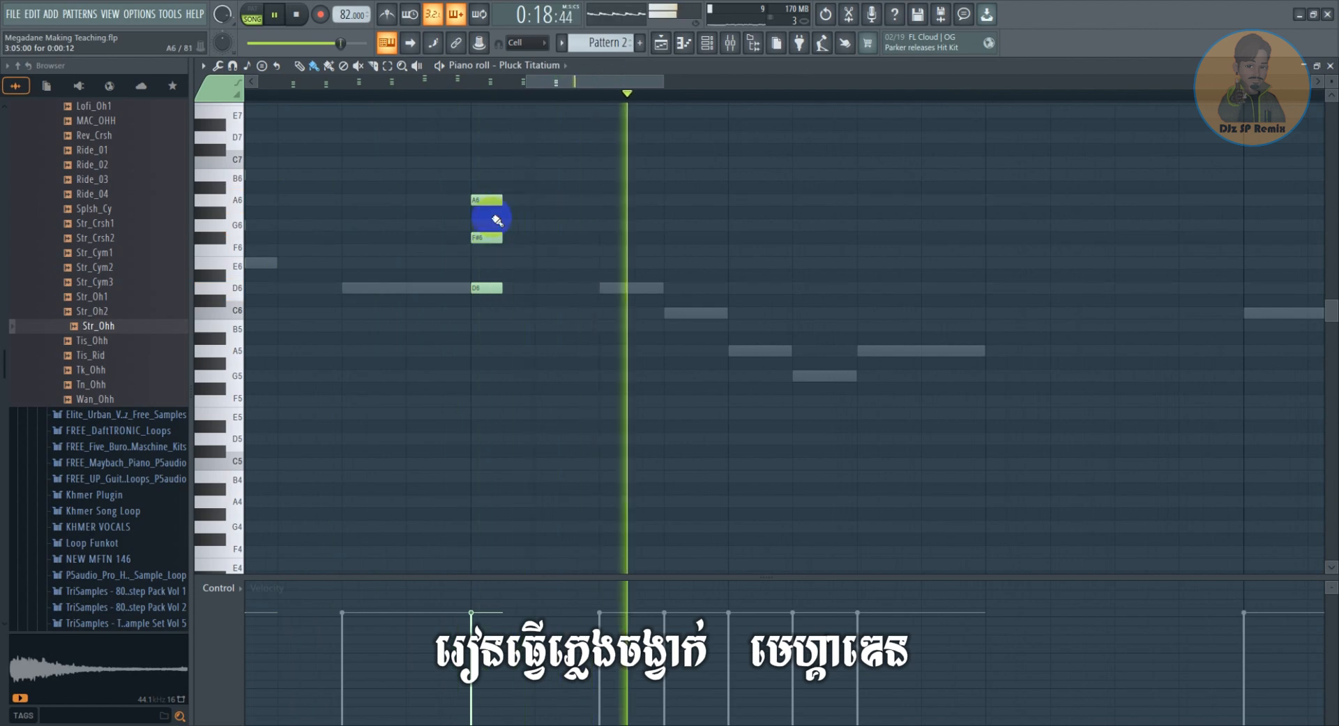
key(space)
mouse_move(493, 237)
mouse_down()
mouse_move(481, 244)
mouse_move(492, 249)
mouse_up()
key(space)
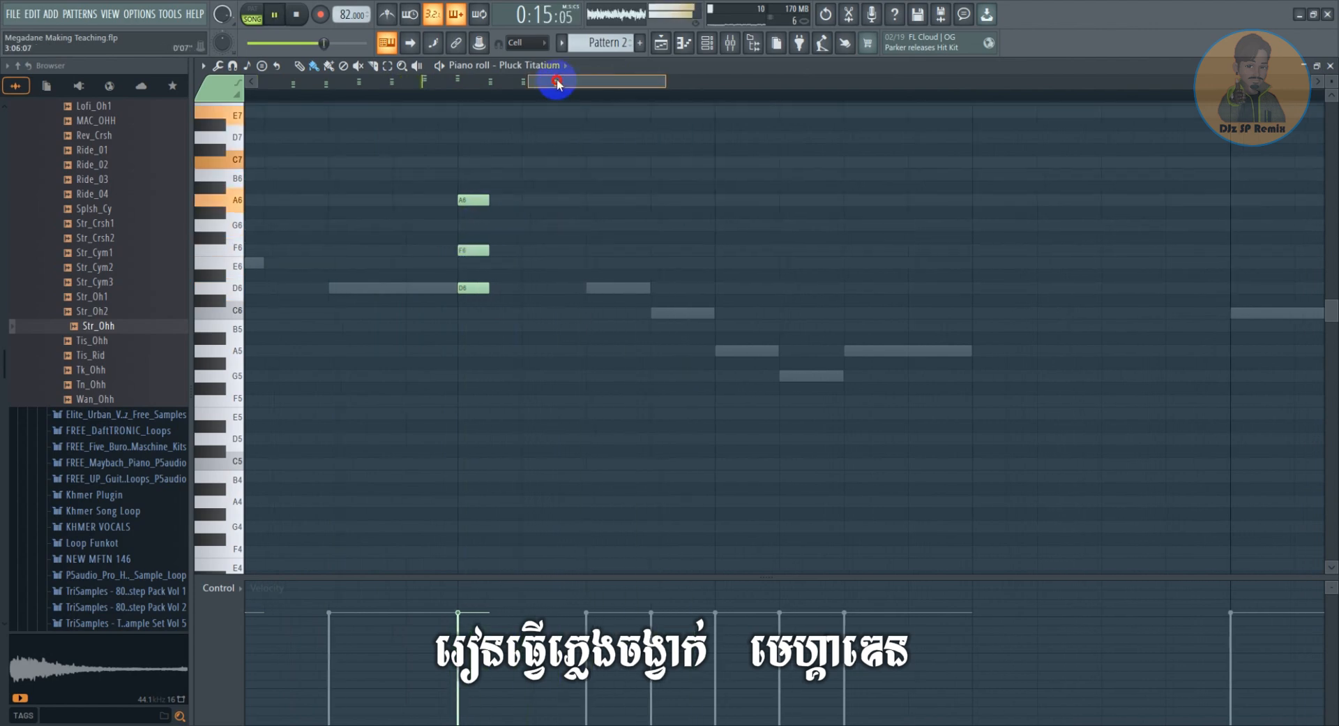
scroll(558, 101, down, 2)
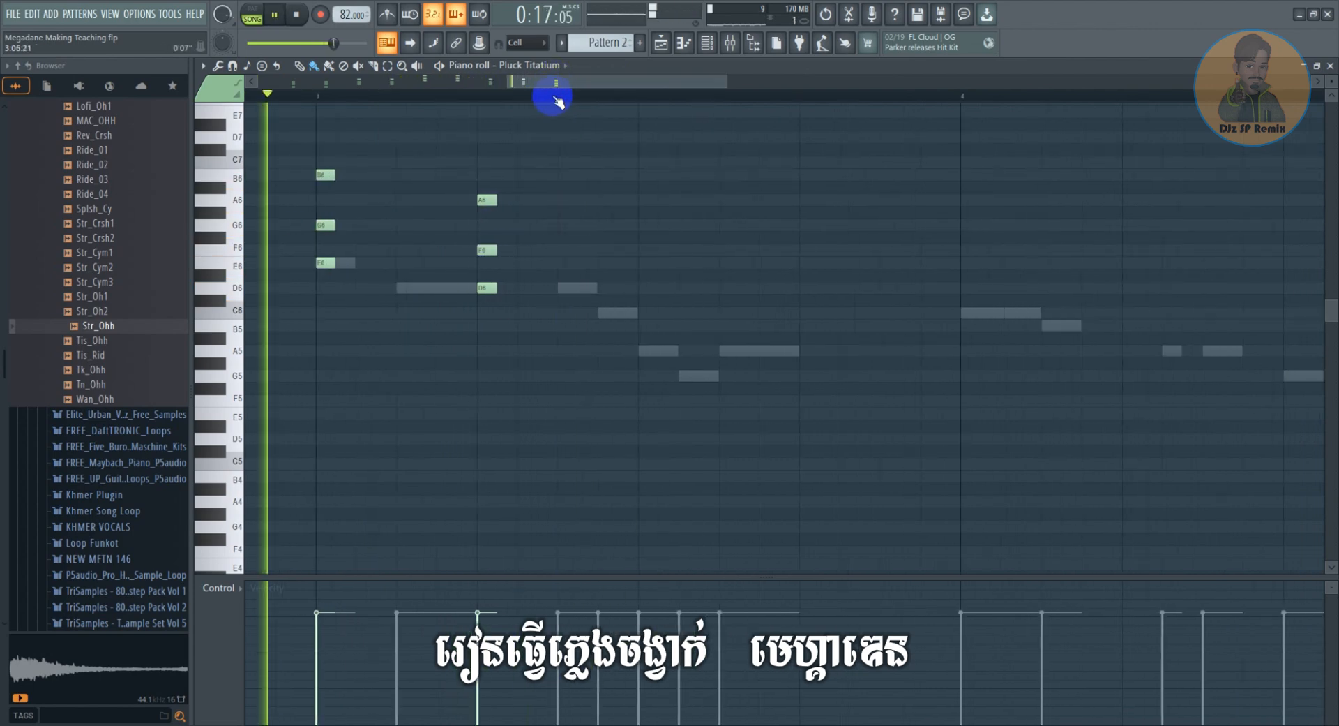
key(space)
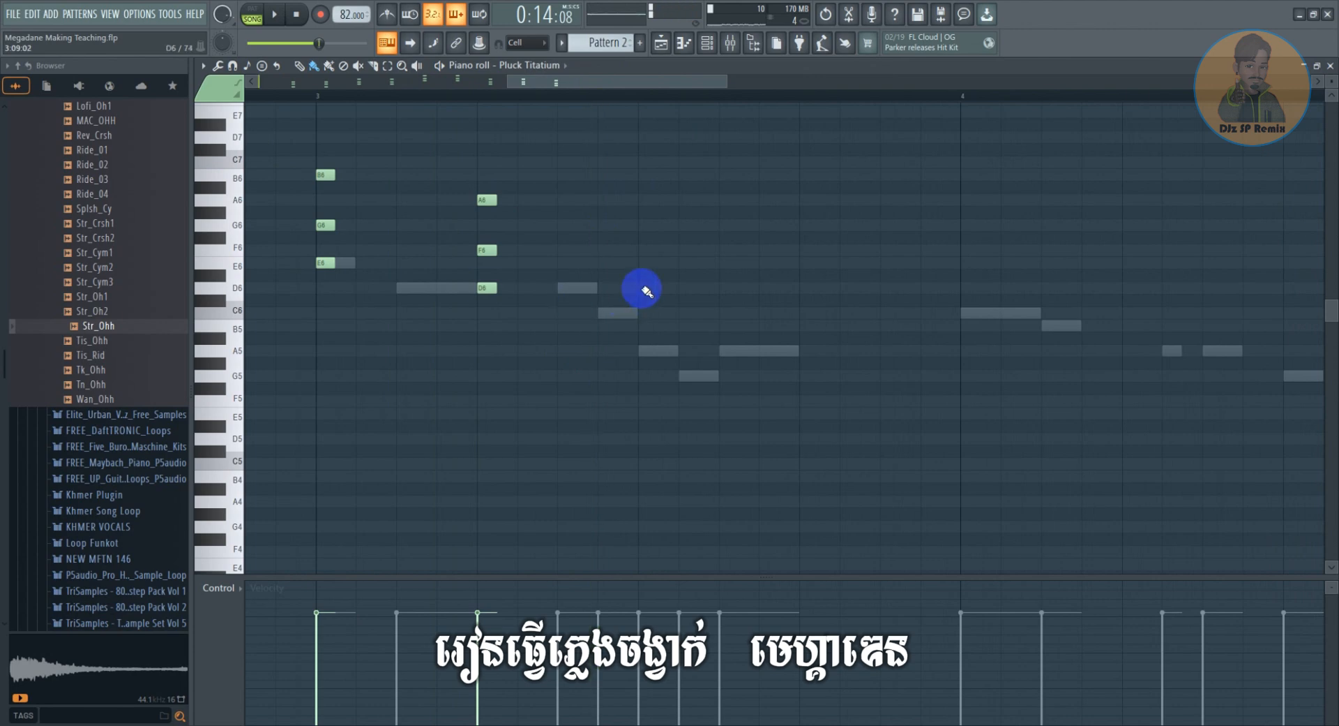
Add a D6–F6–A6 chord on beat 3 of bar 3 and play it back
click(648, 249)
click(649, 200)
key(space)
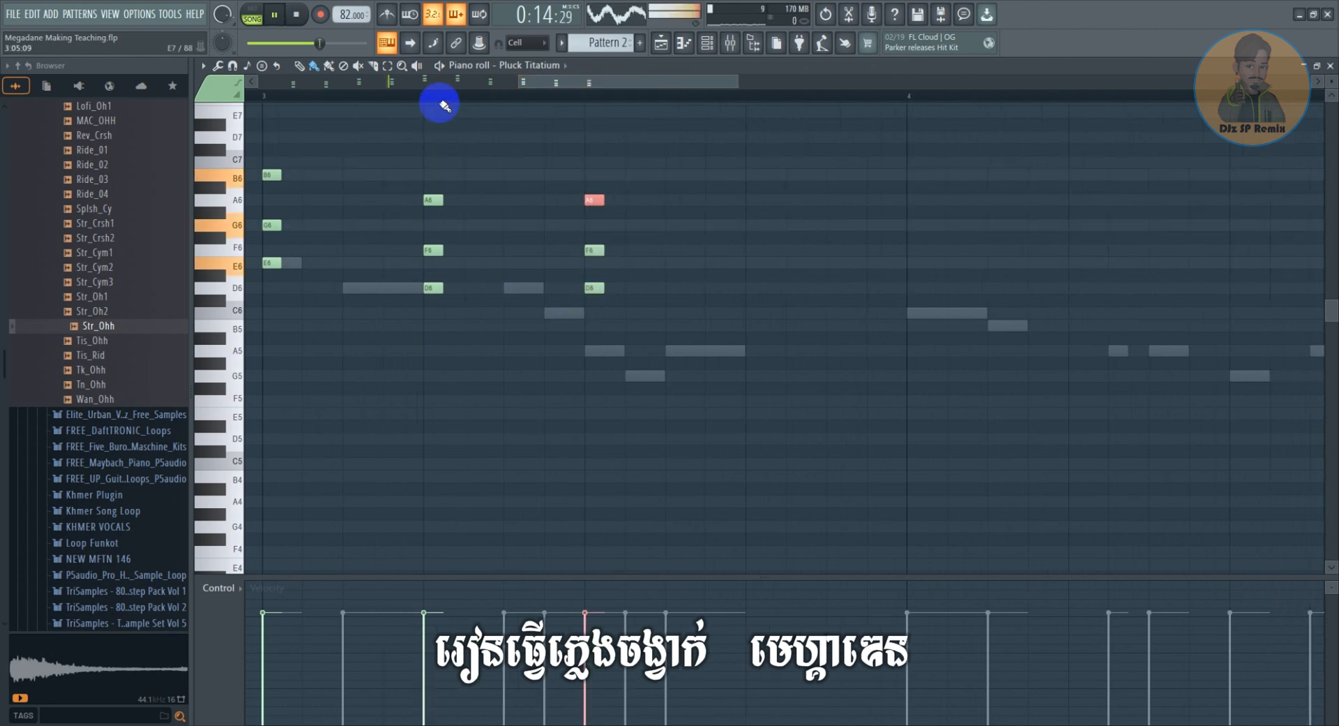
click(391, 100)
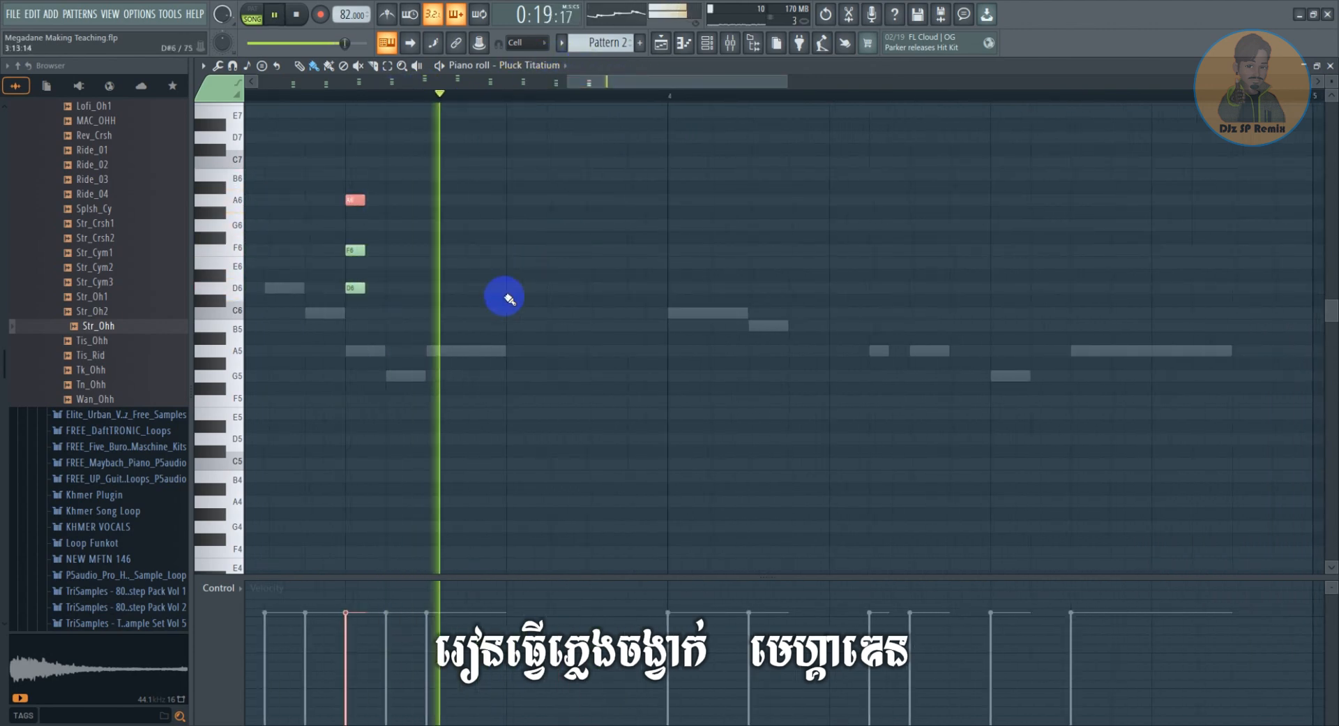
key(space)
Add an A5–C6–E6 chord on beat 4 of bar 3 and play it back
click(516, 361)
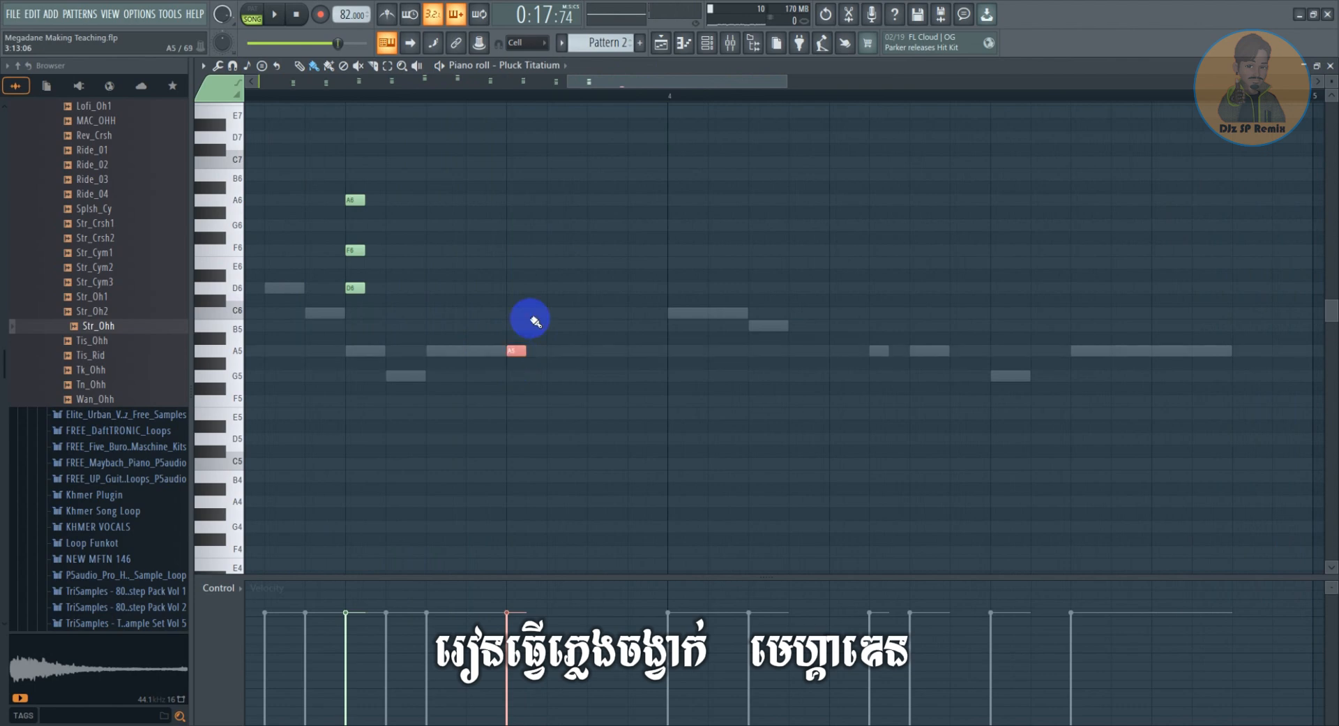
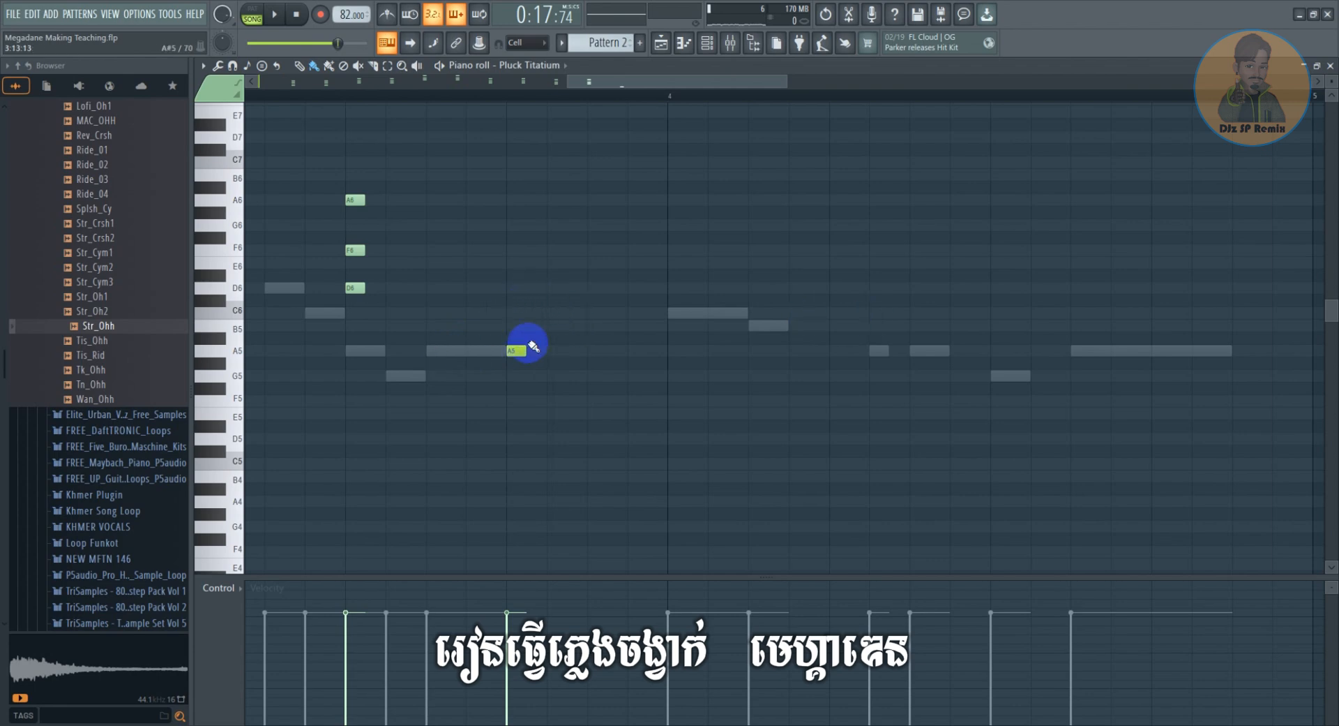
click(516, 313)
click(515, 263)
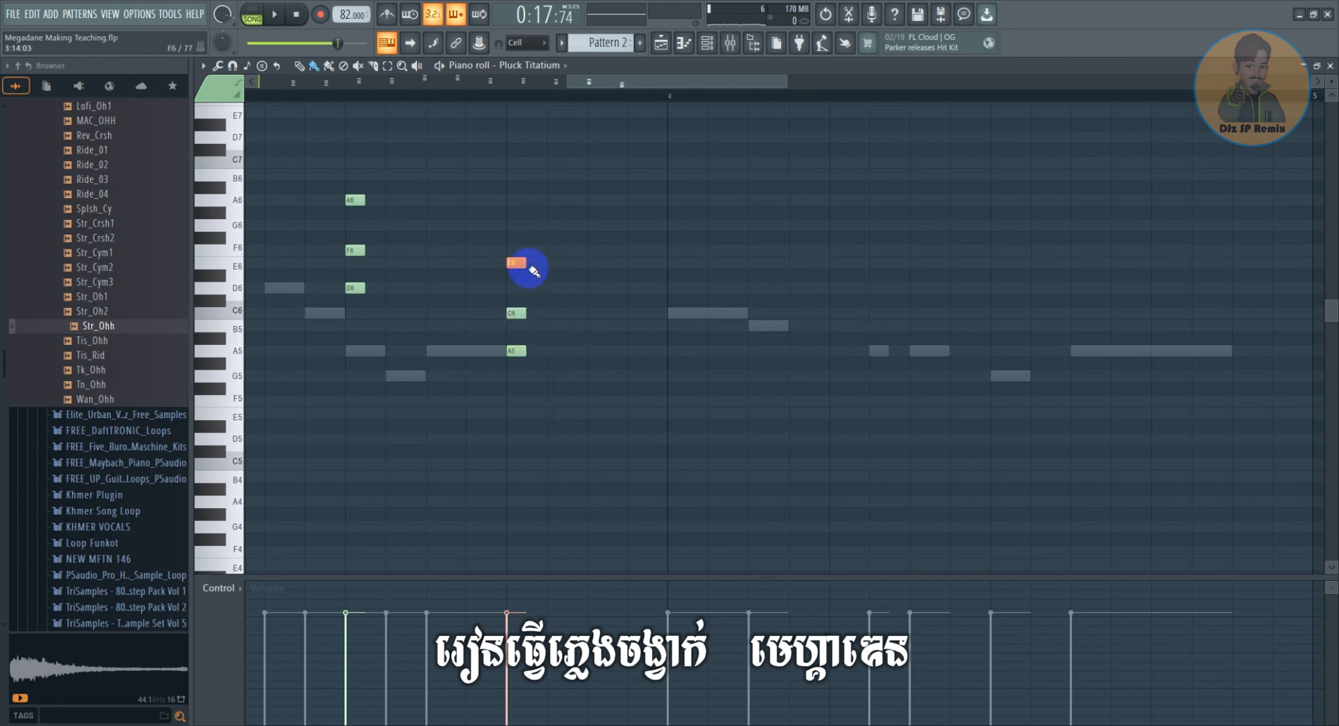
key(space)
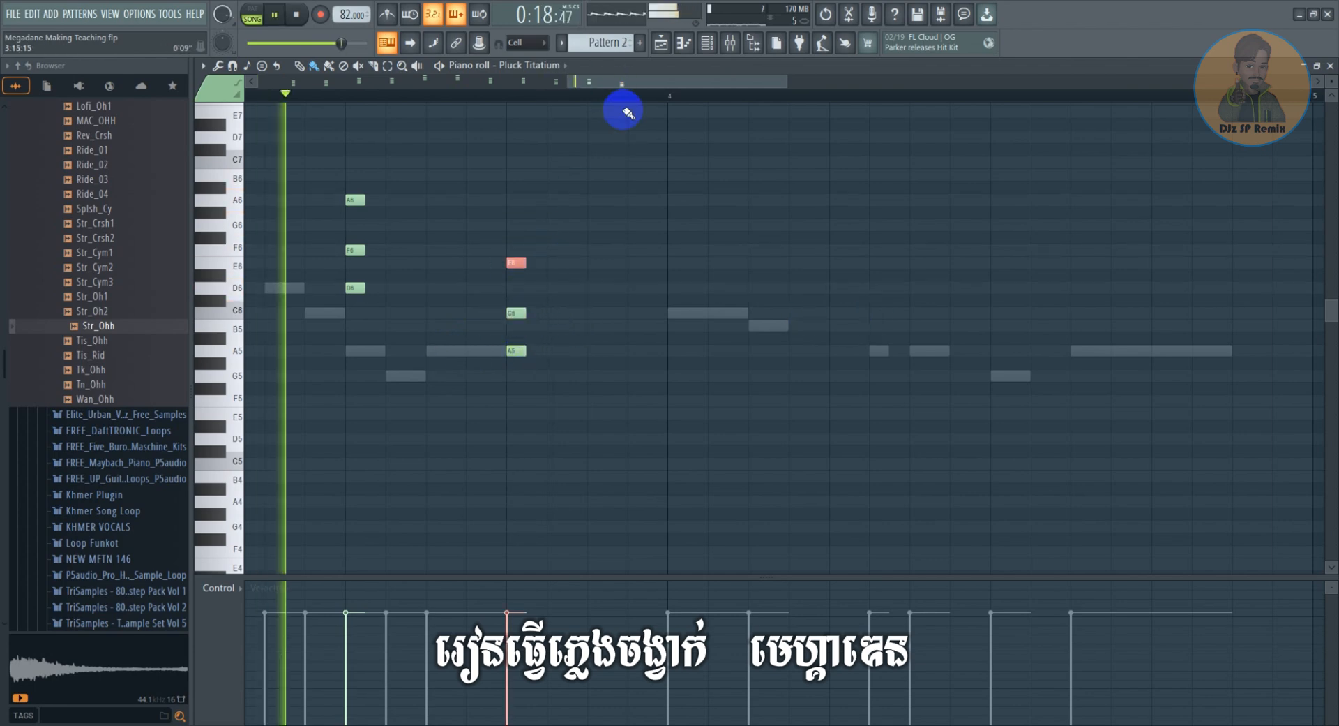
Add an A5–C6–E6 chord at the start of bar 4 and play it back
click(674, 350)
key(space)
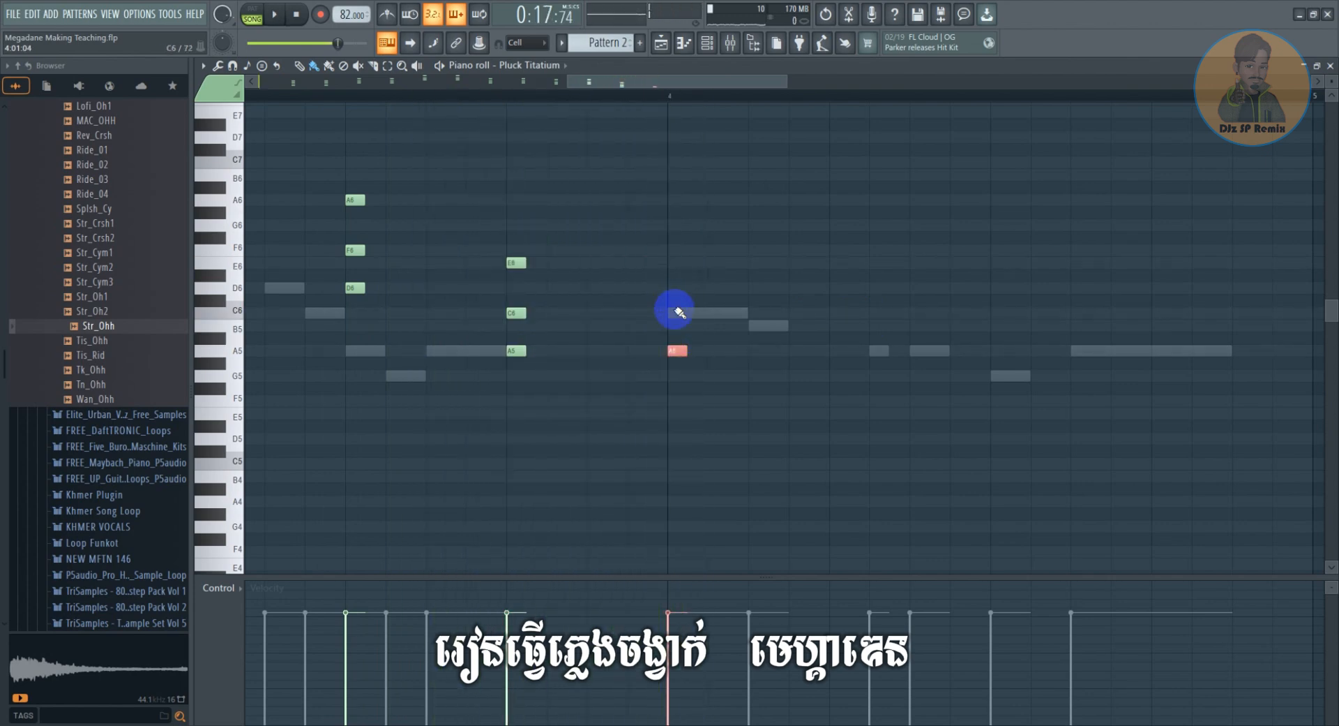
click(676, 313)
click(676, 263)
drag(641, 81, 672, 84)
key(space)
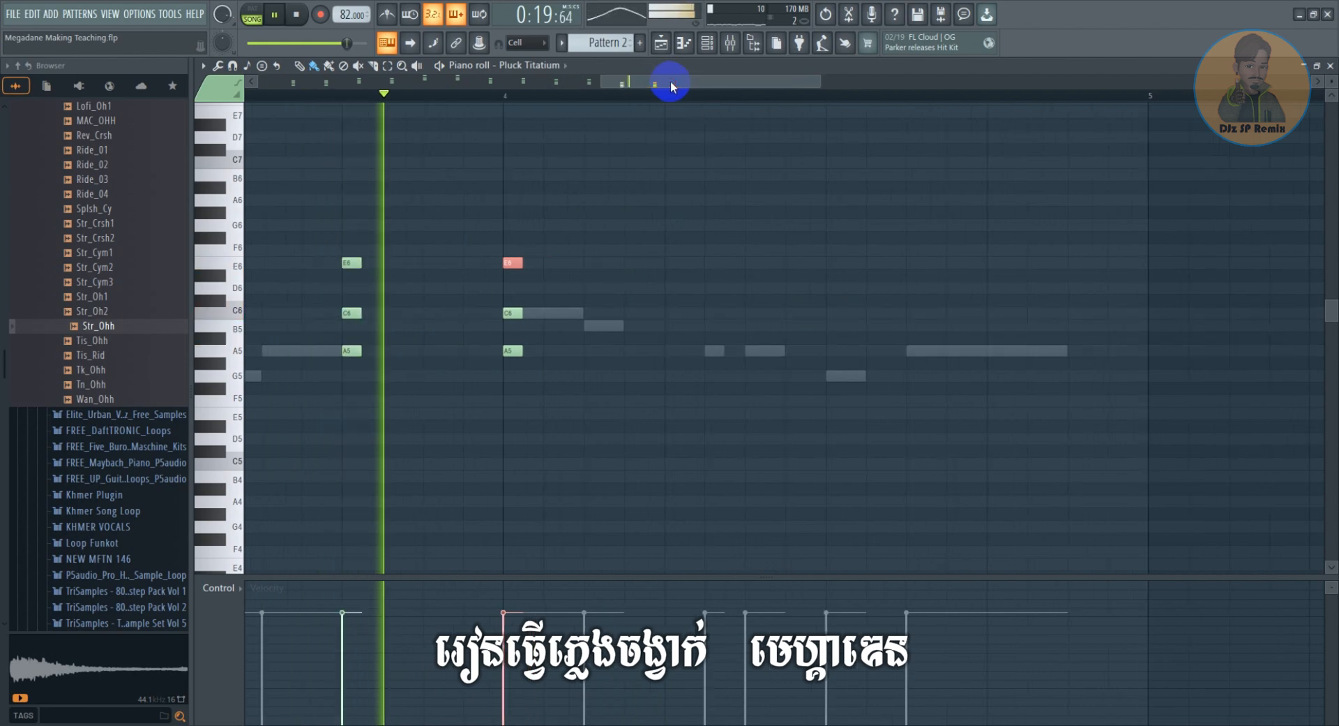
key(space)
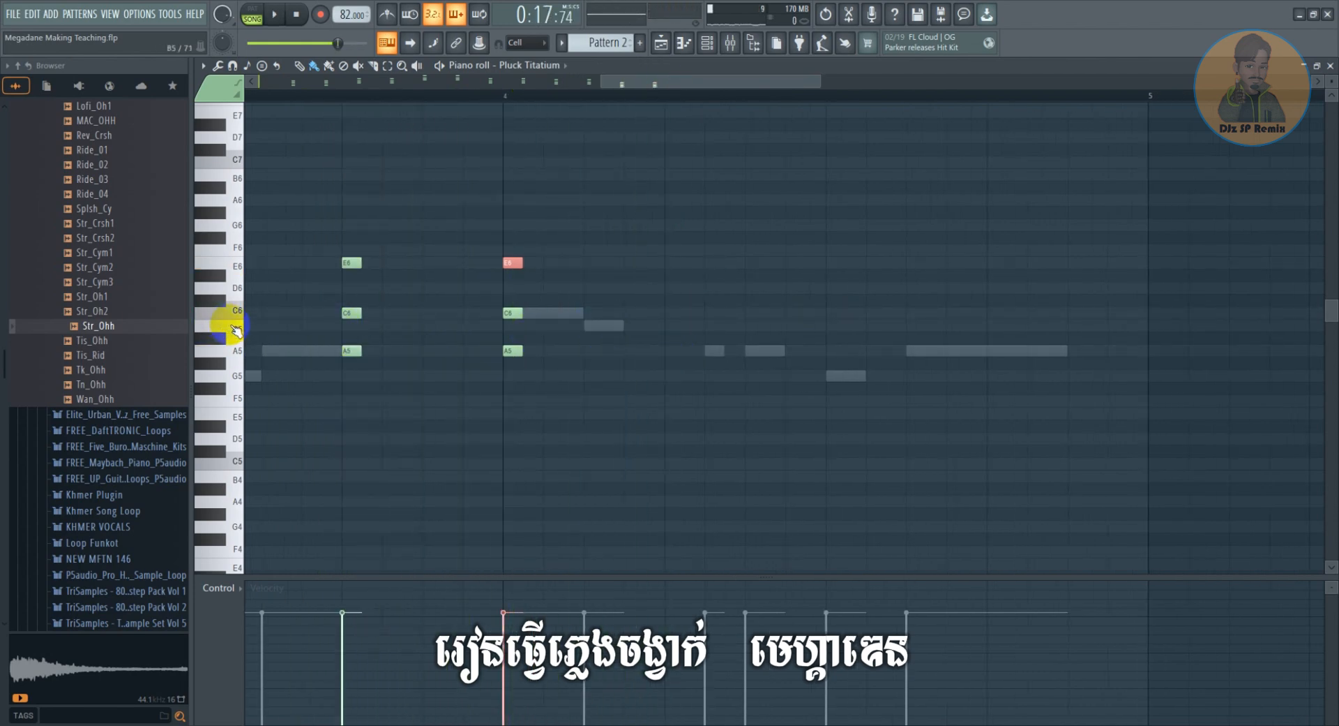
Add an A5–C6–E6 chord on beat 2 of bar 4 and play it back
click(675, 350)
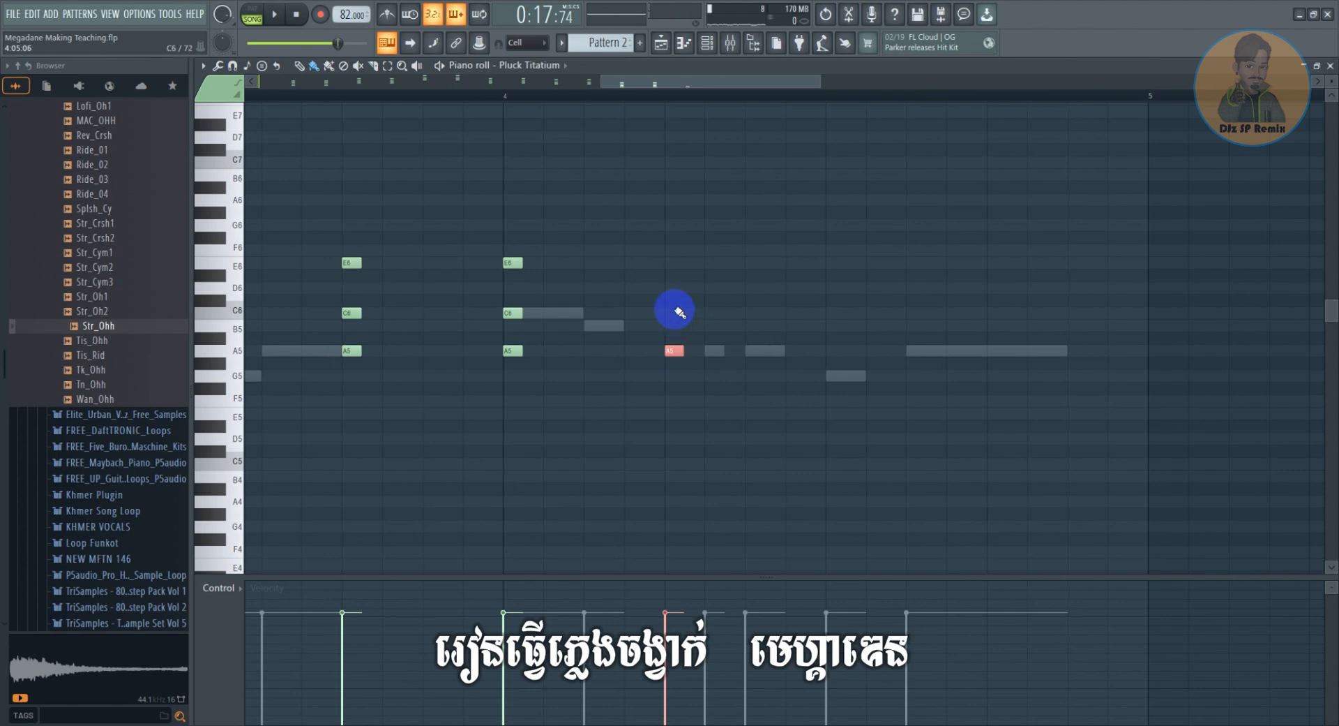
click(675, 312)
click(675, 263)
click(336, 98)
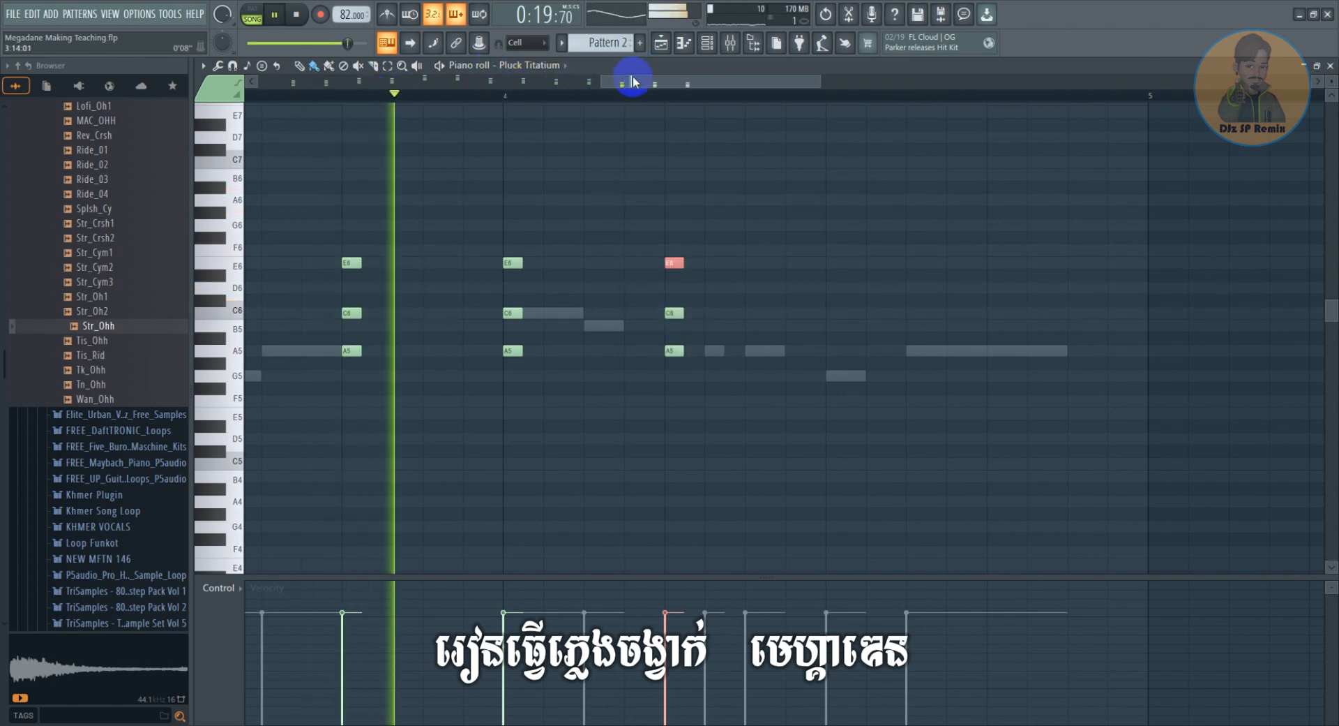
drag(634, 81, 665, 85)
key(space)
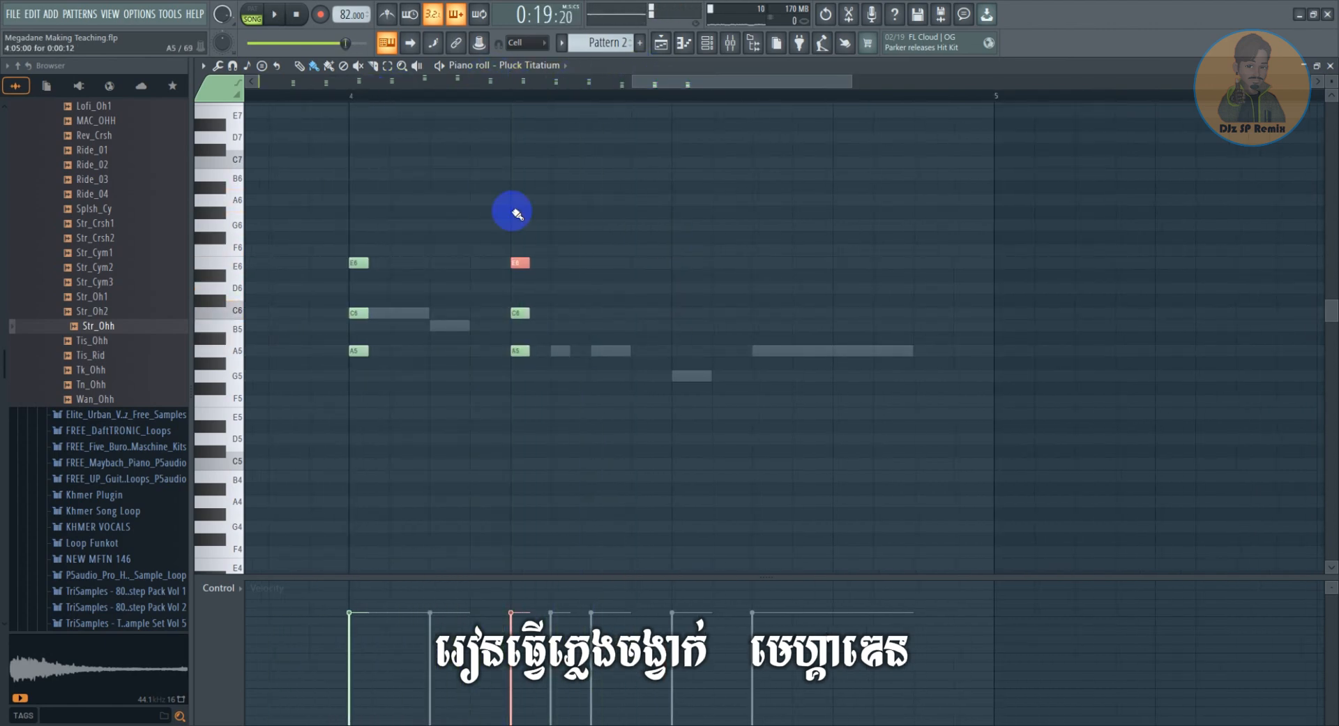
Select the chord on beat 2 of bar 4, raise it to B5, D6 and F#6, and play it back
click(393, 68)
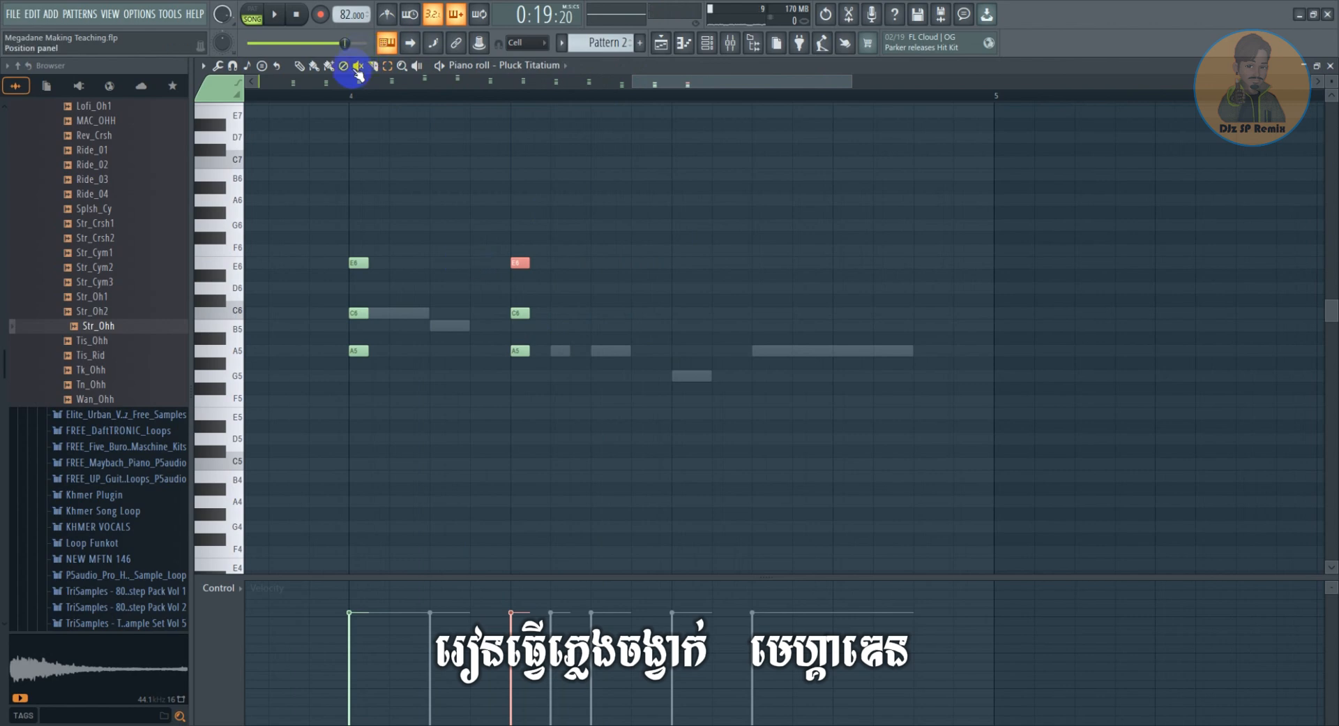
scroll(515, 194, down, 3)
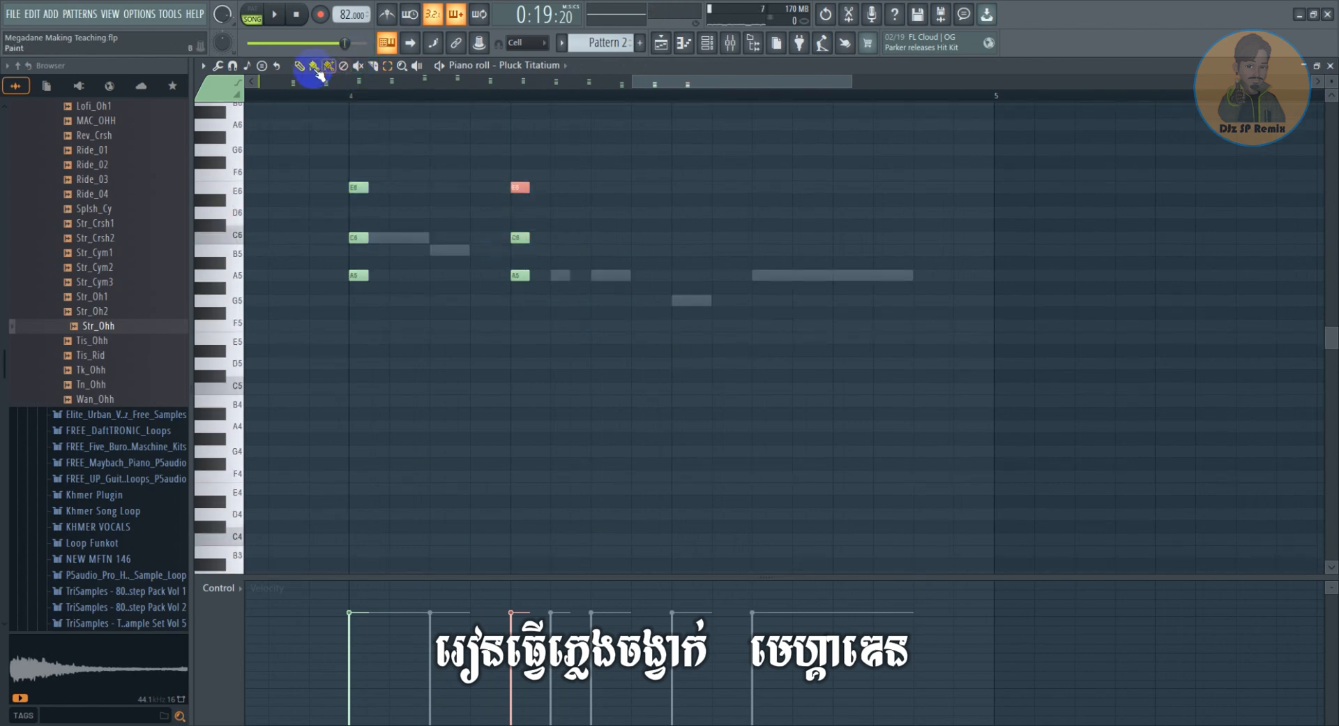
drag(447, 163, 607, 342)
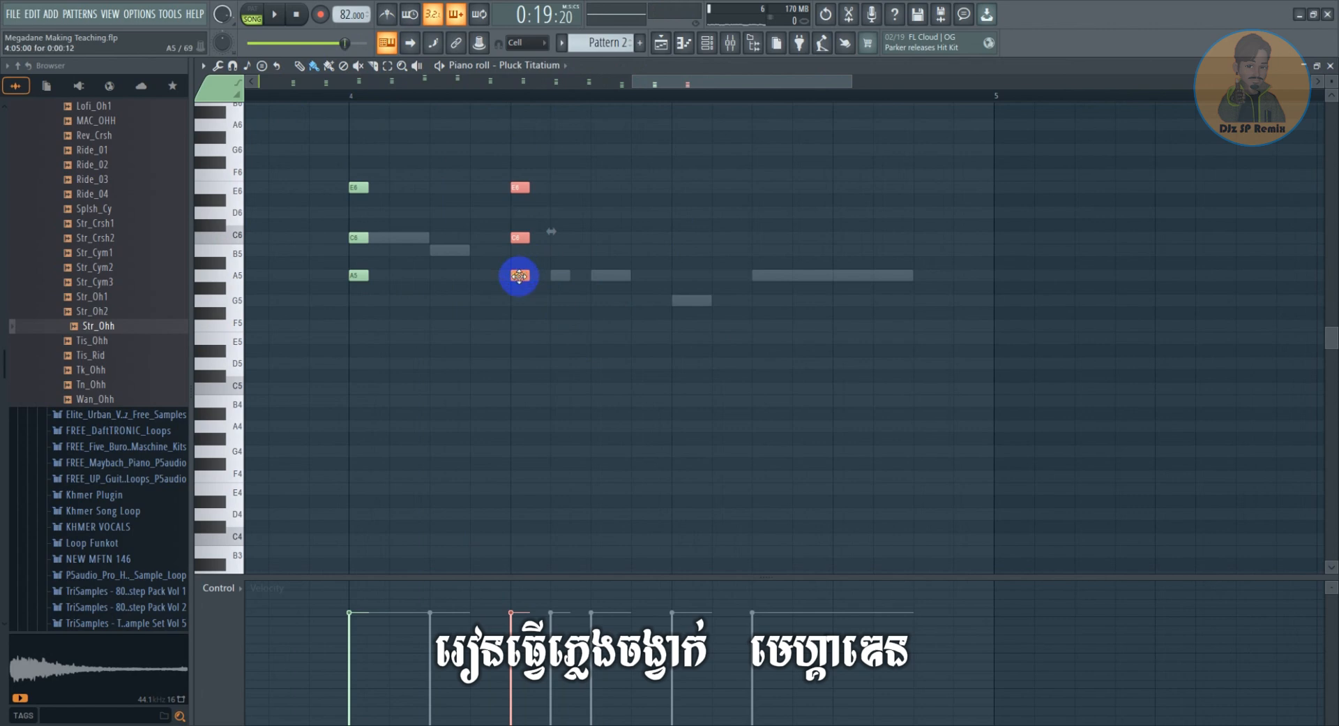
drag(519, 276, 519, 250)
key(space)
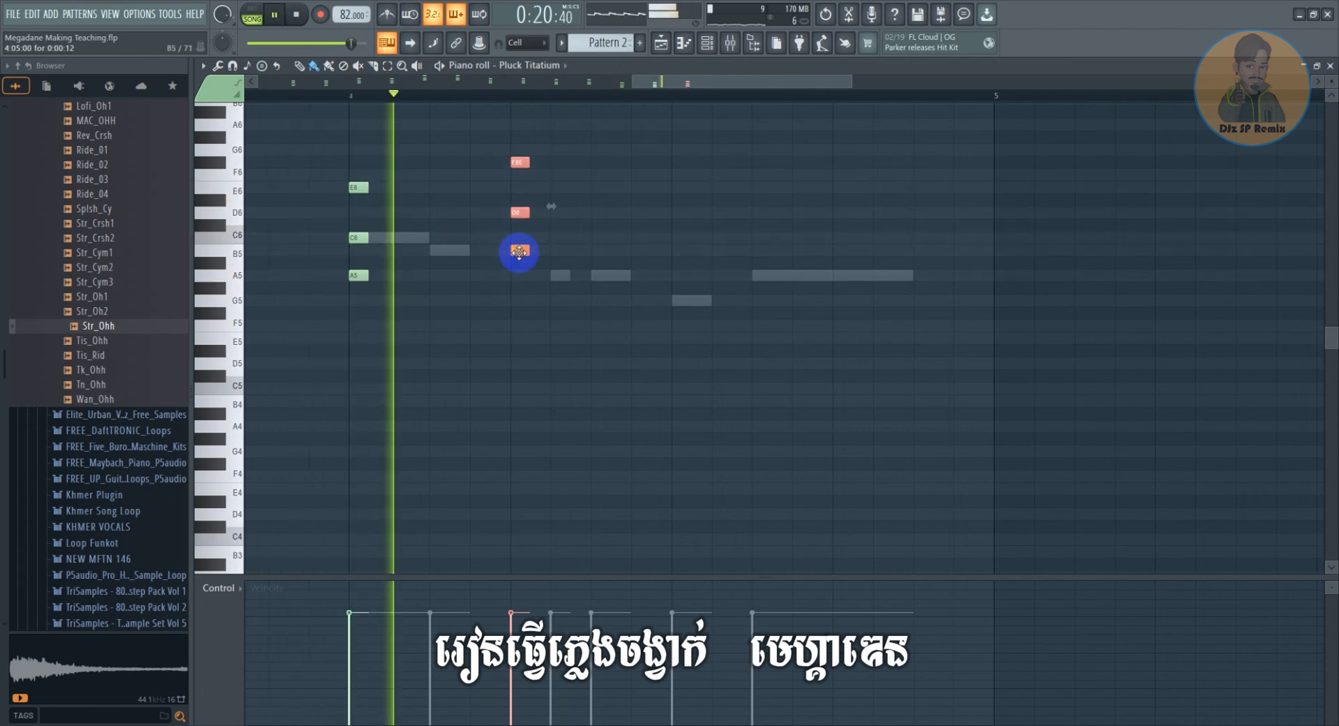
key(space)
Paste the chord twice more in bar 4, placing G5–B5–D6 on beat 3 and A5–C#6–E6 on beat 4
drag(688, 82, 698, 105)
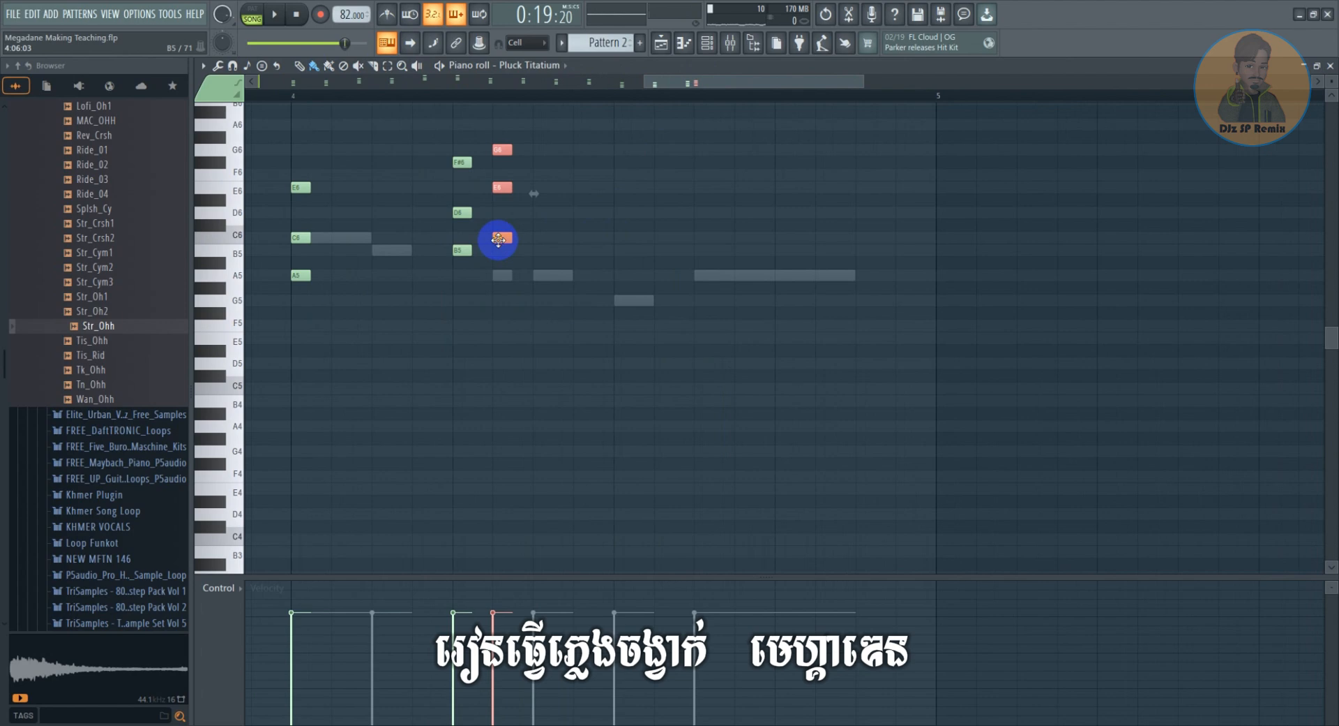
drag(498, 240, 630, 301)
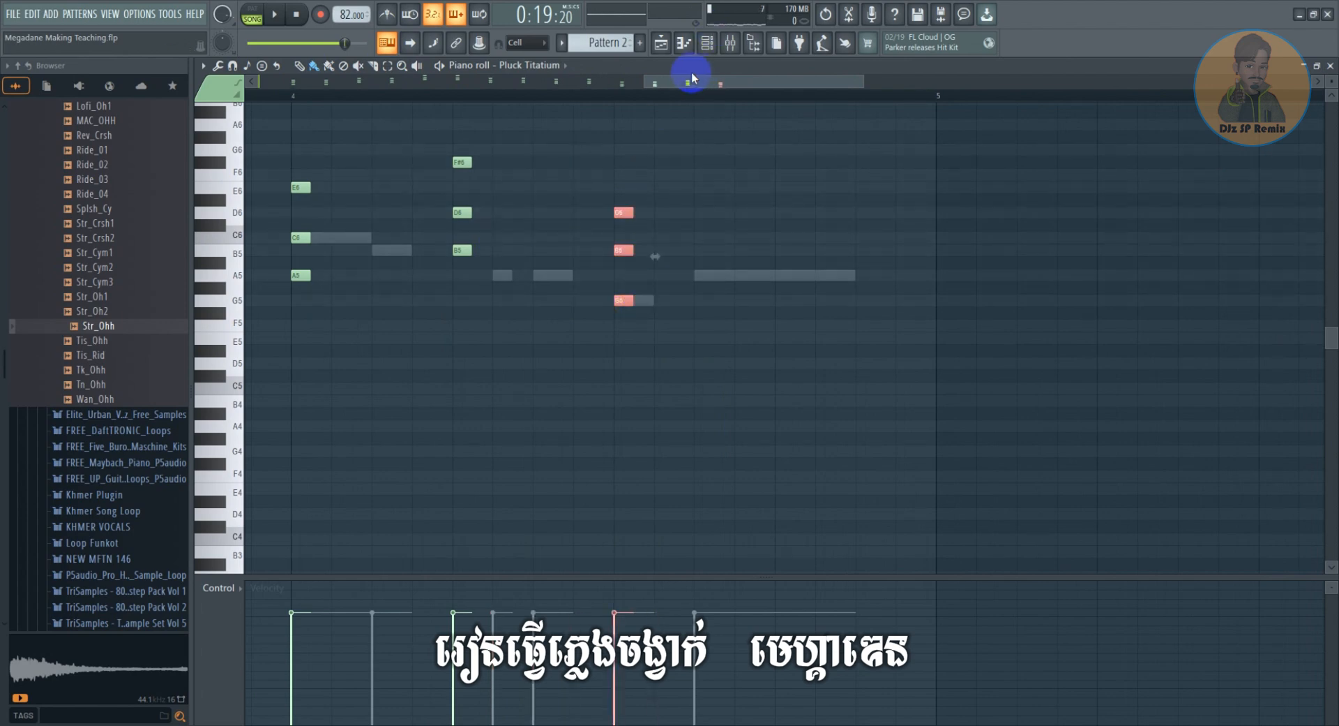
drag(692, 78, 721, 84)
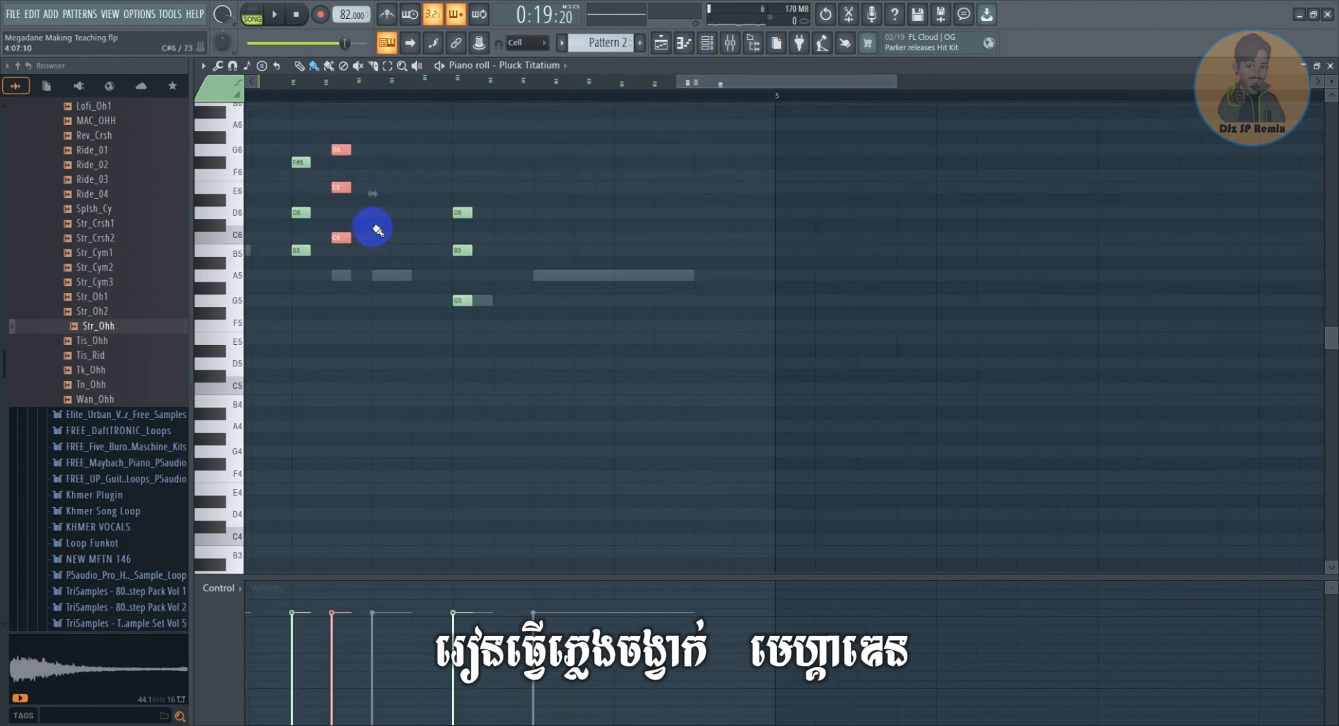
drag(341, 237, 631, 279)
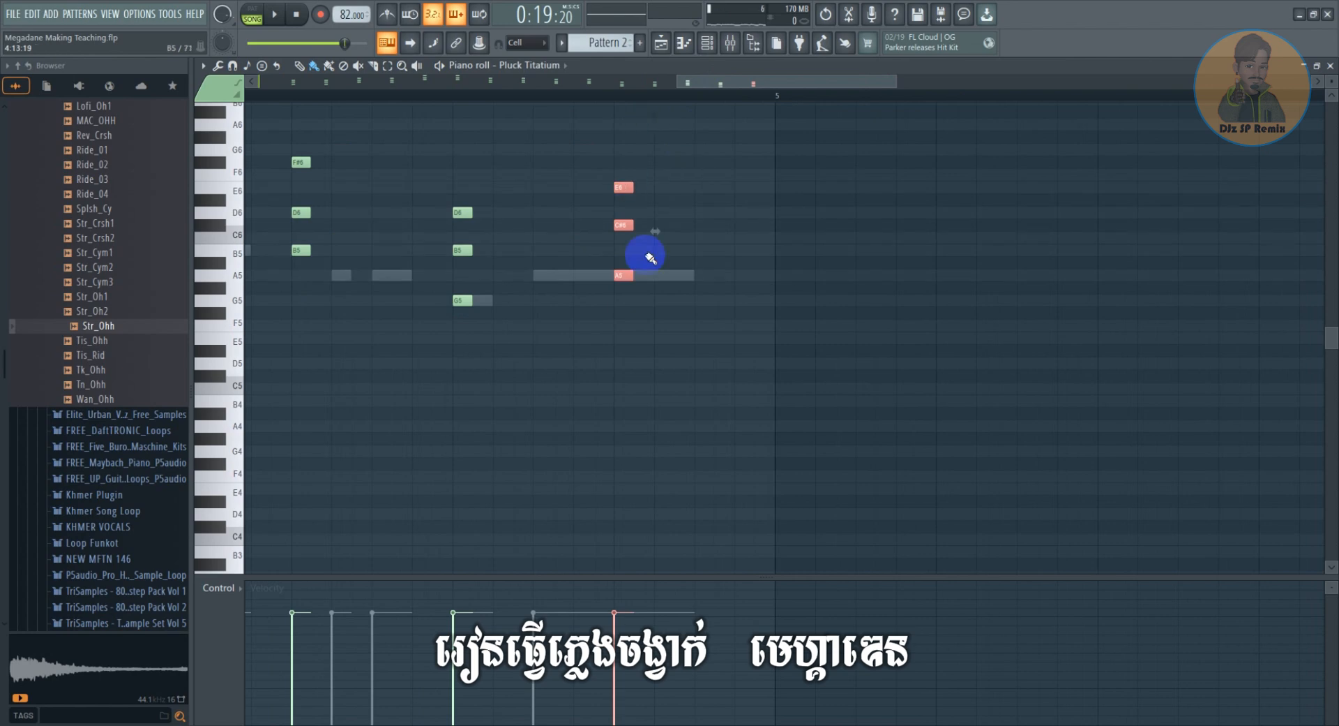
Lower the middle note of the beat 4 chord in bar 4 to C6 and play the passage back
click(650, 258)
drag(623, 223, 621, 238)
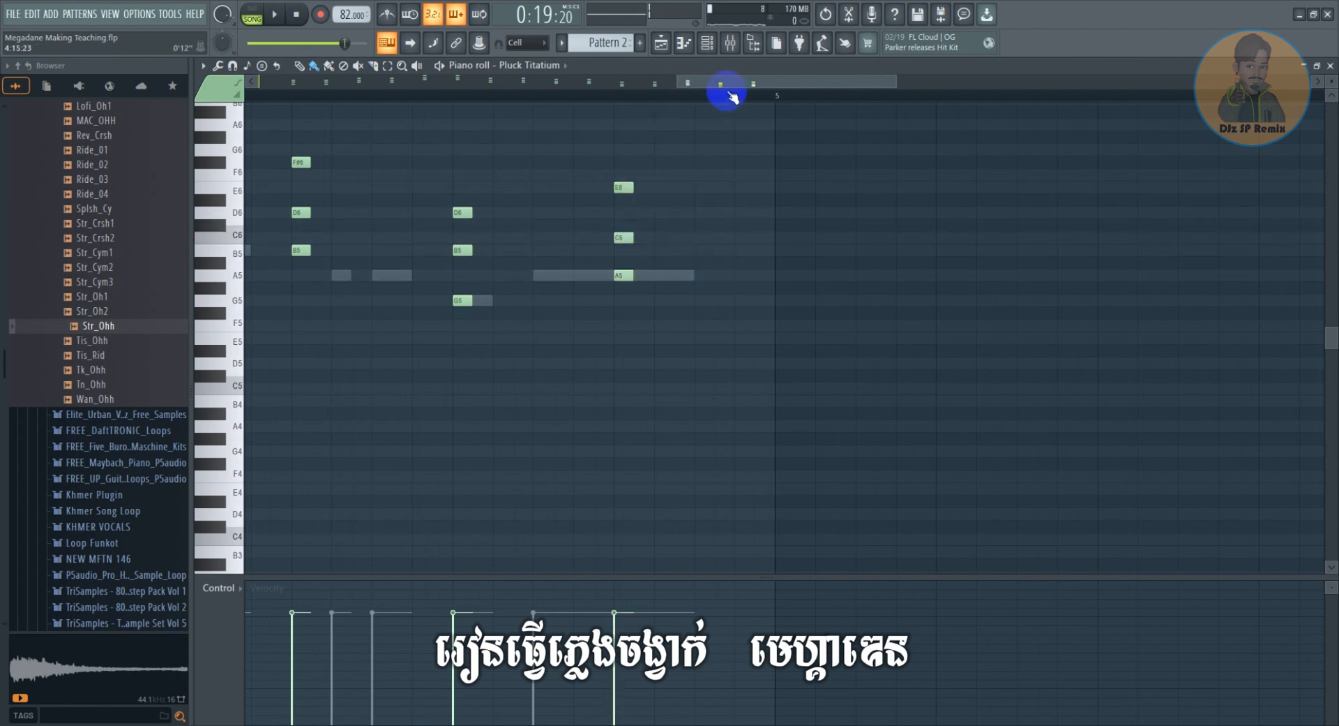
scroll(715, 98, down, 3)
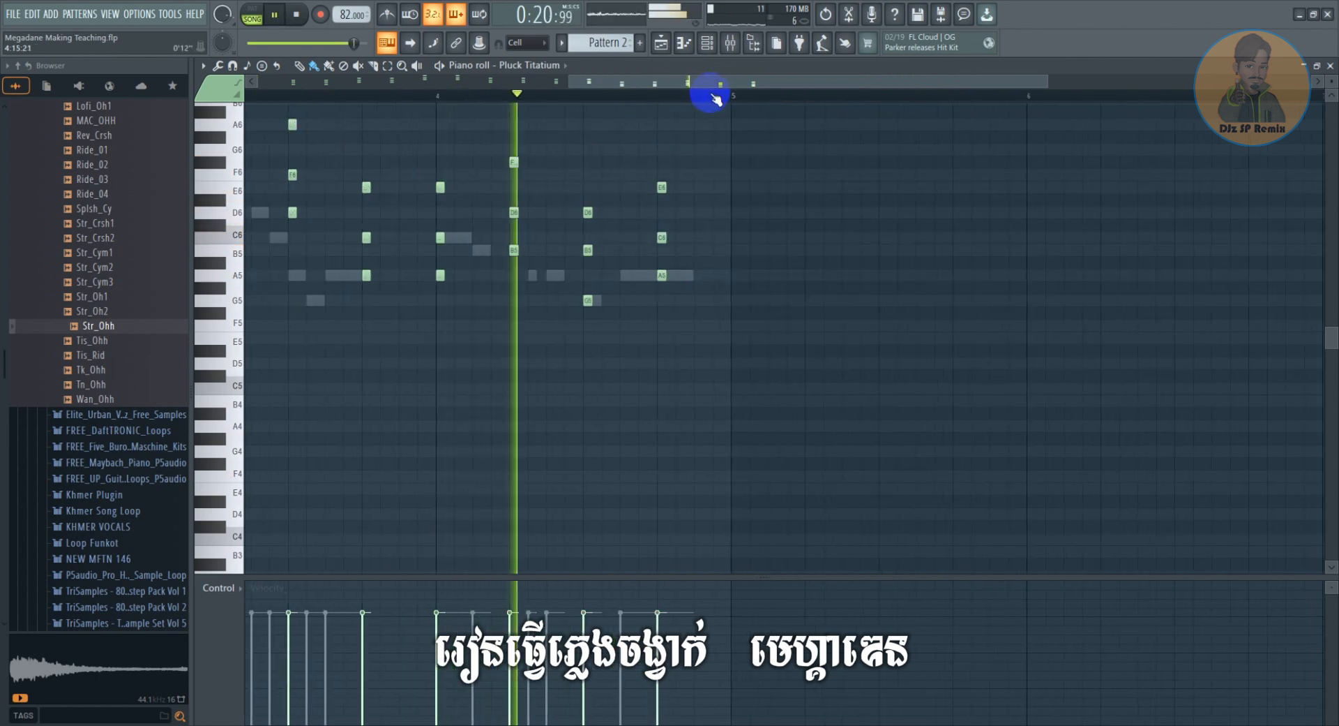
scroll(715, 98, up, 1)
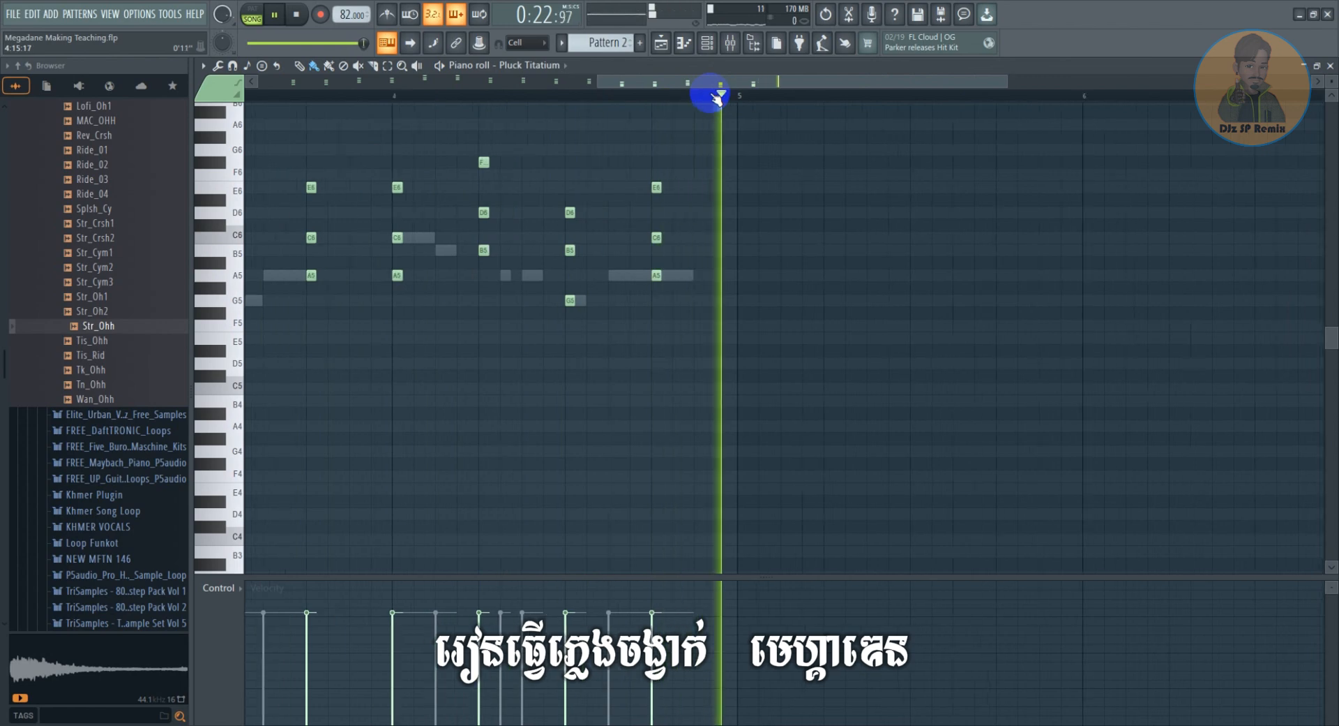
key(space)
scroll(715, 98, down, 1)
Add an A5–C6–E6 chord at the start of bar 5
click(347, 237)
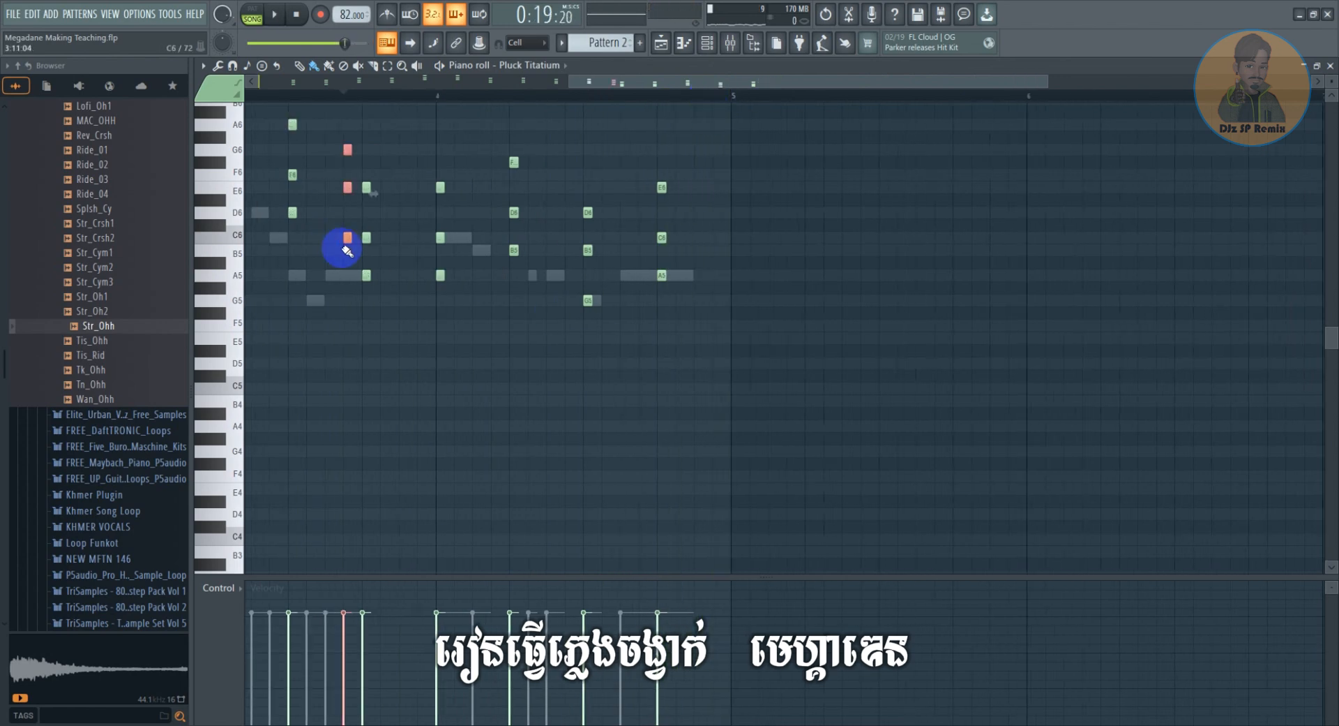
mouse_move(350, 237)
mouse_down()
mouse_move(318, 238)
mouse_move(735, 242)
mouse_move(738, 284)
mouse_move(741, 265)
mouse_up()
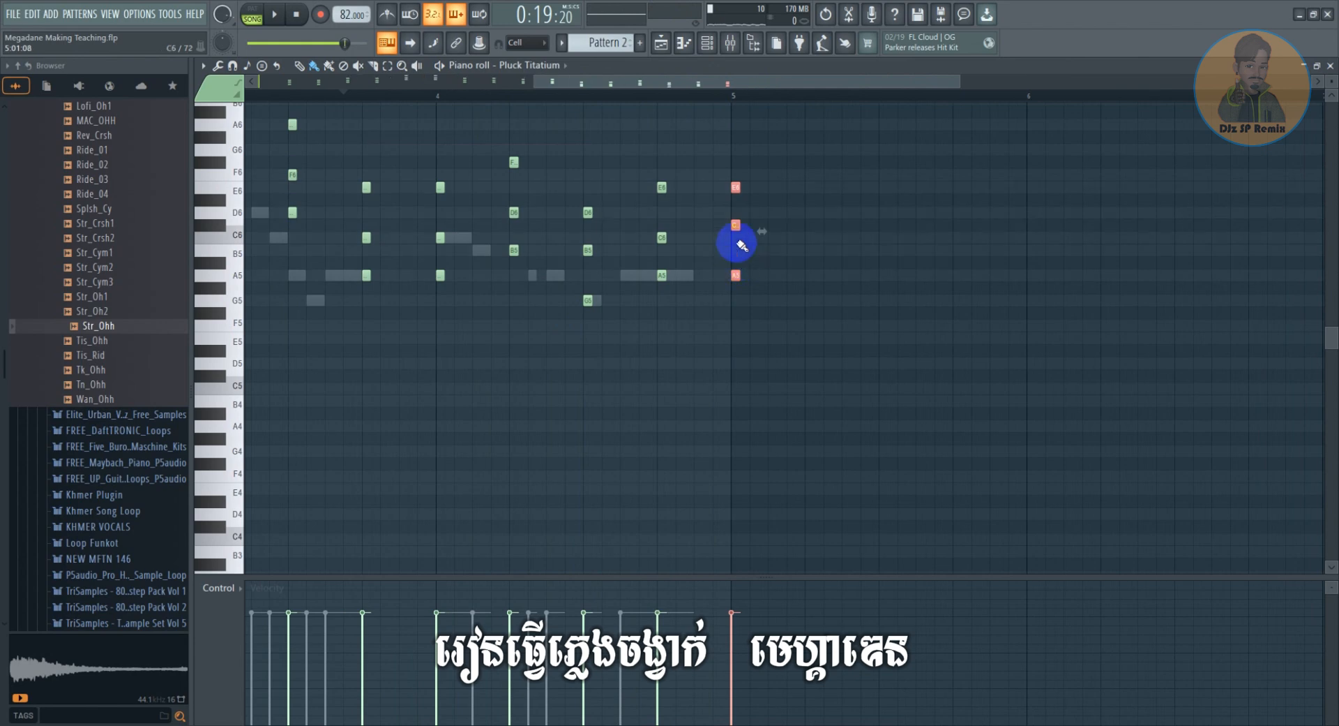
drag(753, 77, 298, 107)
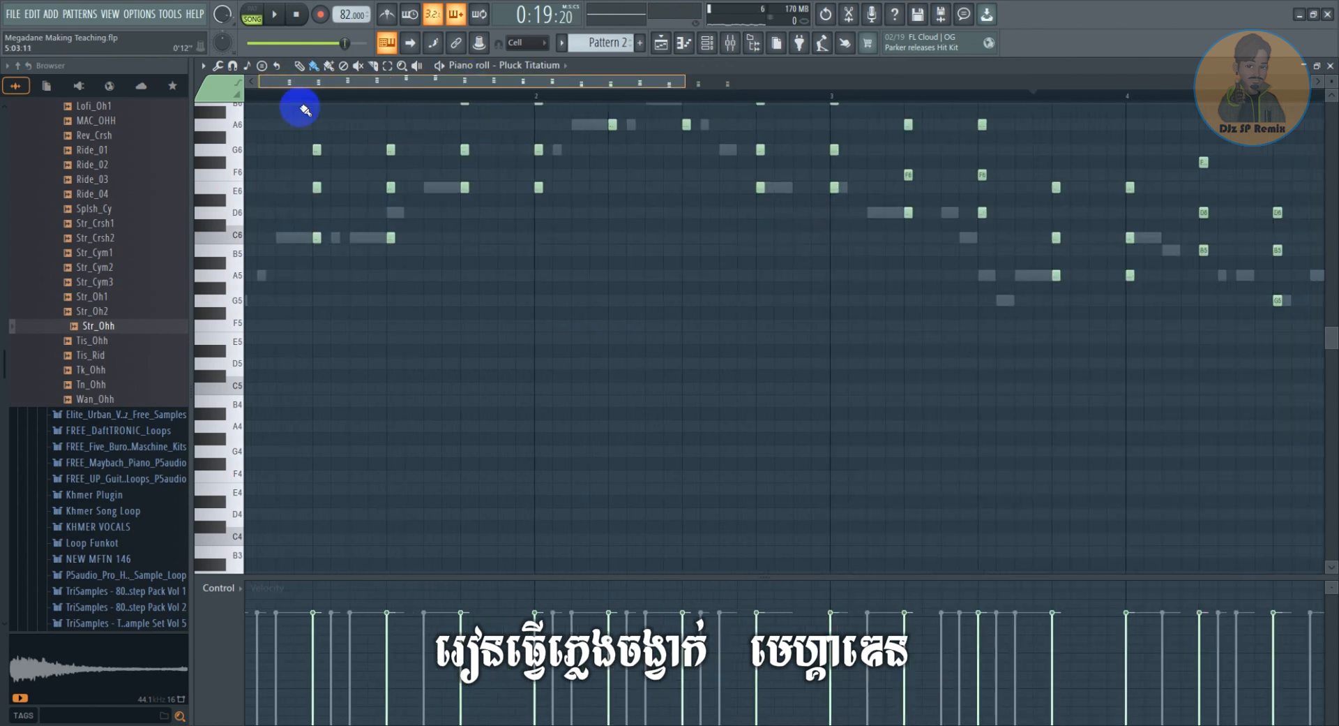
scroll(558, 112, up, 4)
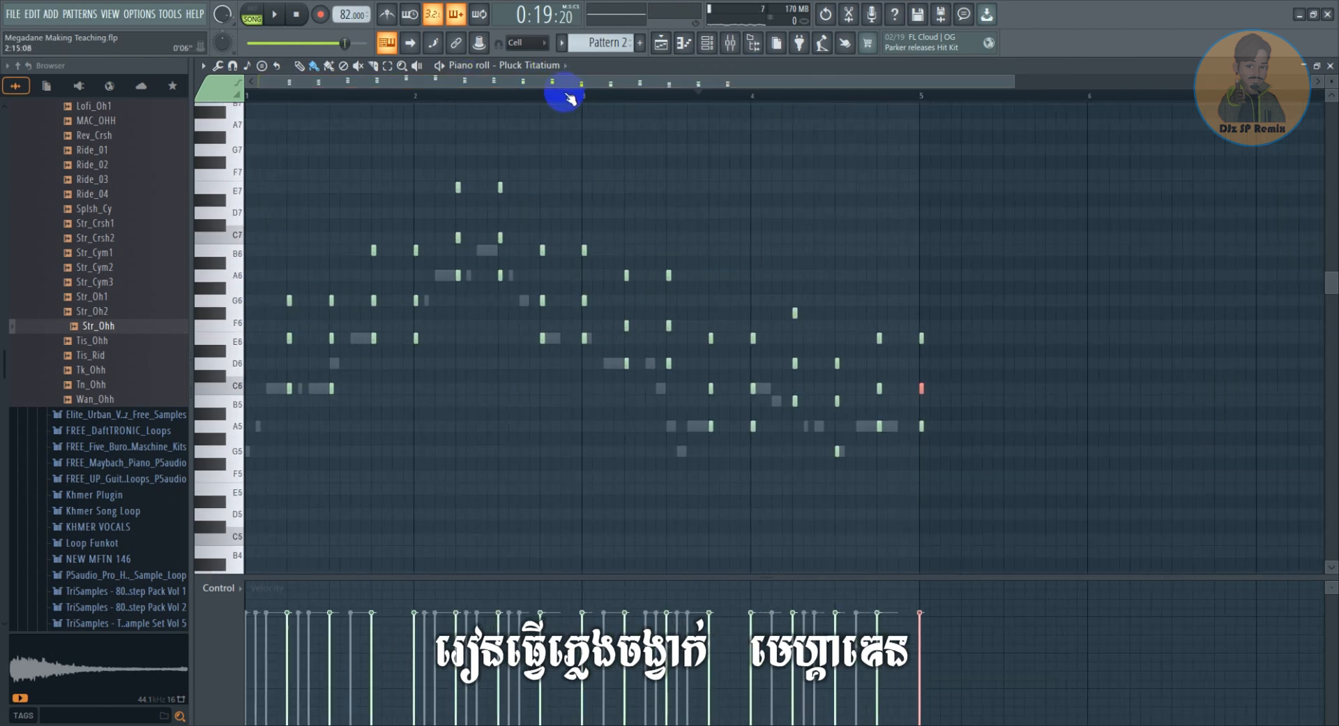
Cut the Pluck Titatium notes out of Pattern 2 and paste them into the same channel in a new Pattern 3
click(684, 43)
click(708, 44)
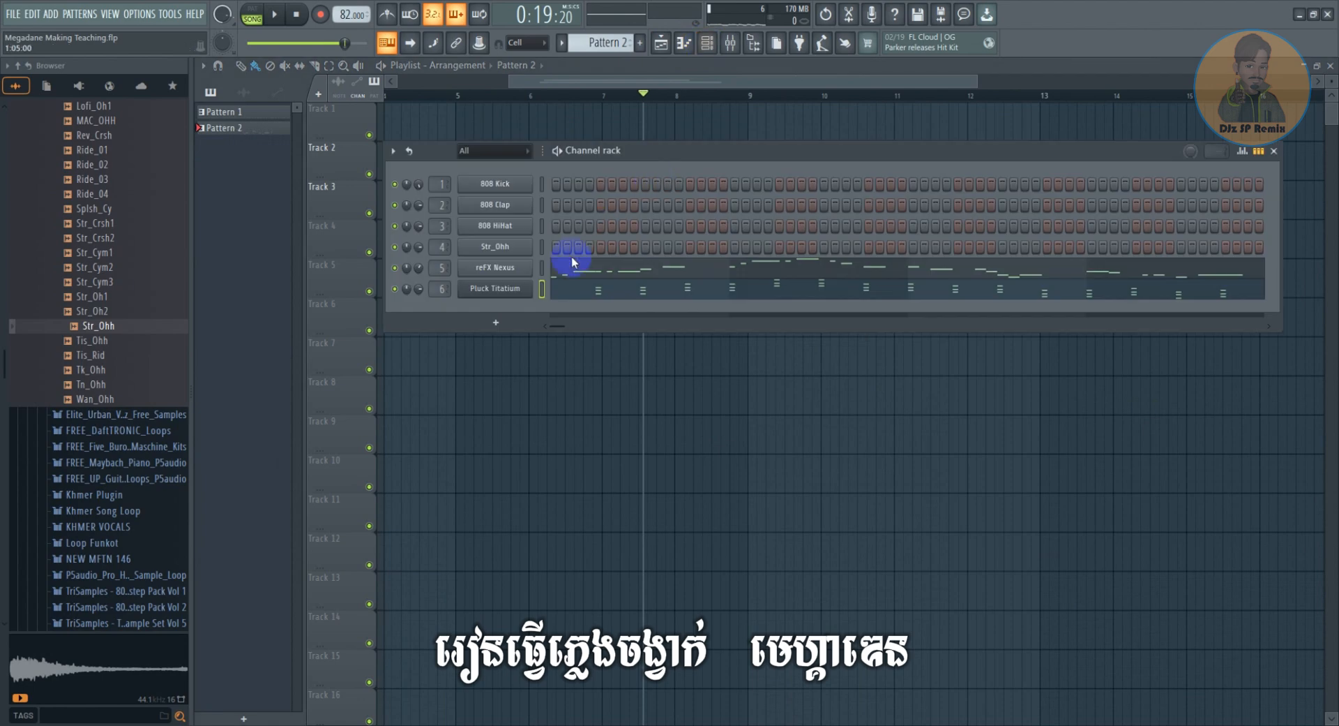
click(543, 289)
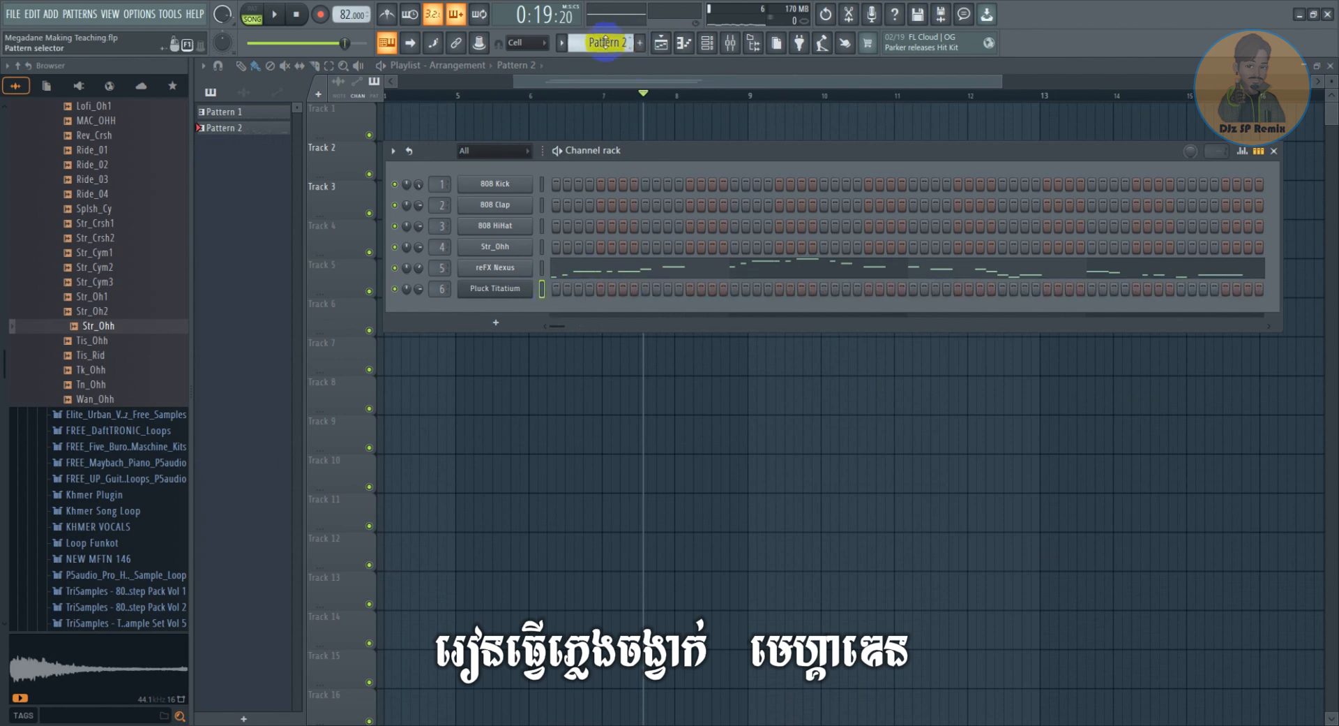
scroll(605, 42, down, 1)
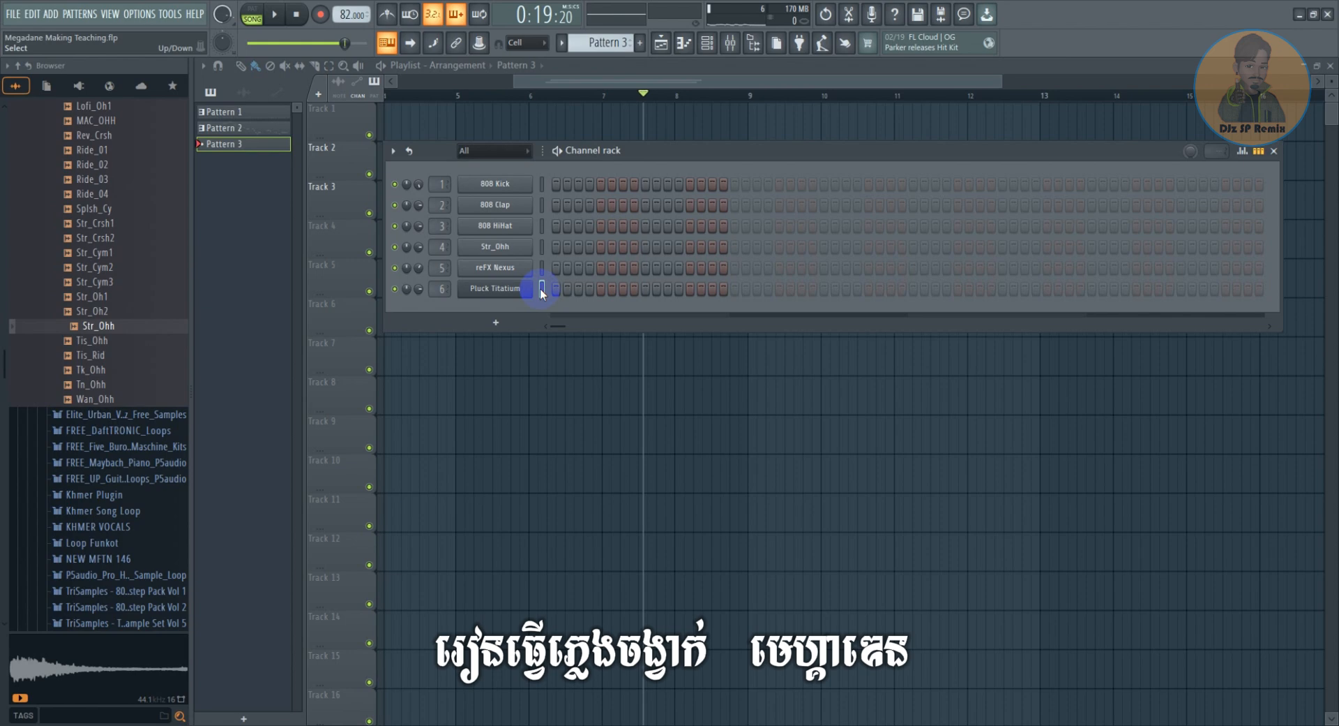
key(ctrl+v)
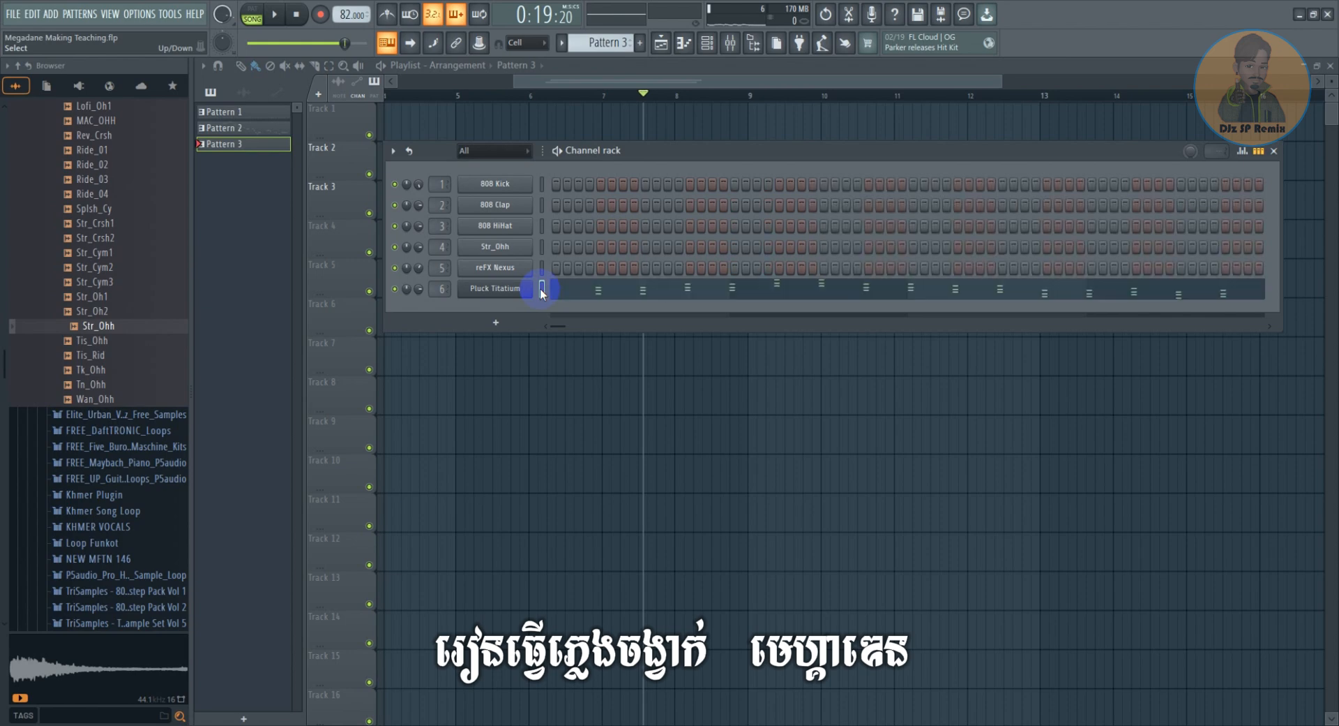
Place Pattern 3 on Track 4 aligned with the start of the Pattern 2 clip, and set the playback position there
click(577, 72)
click(469, 240)
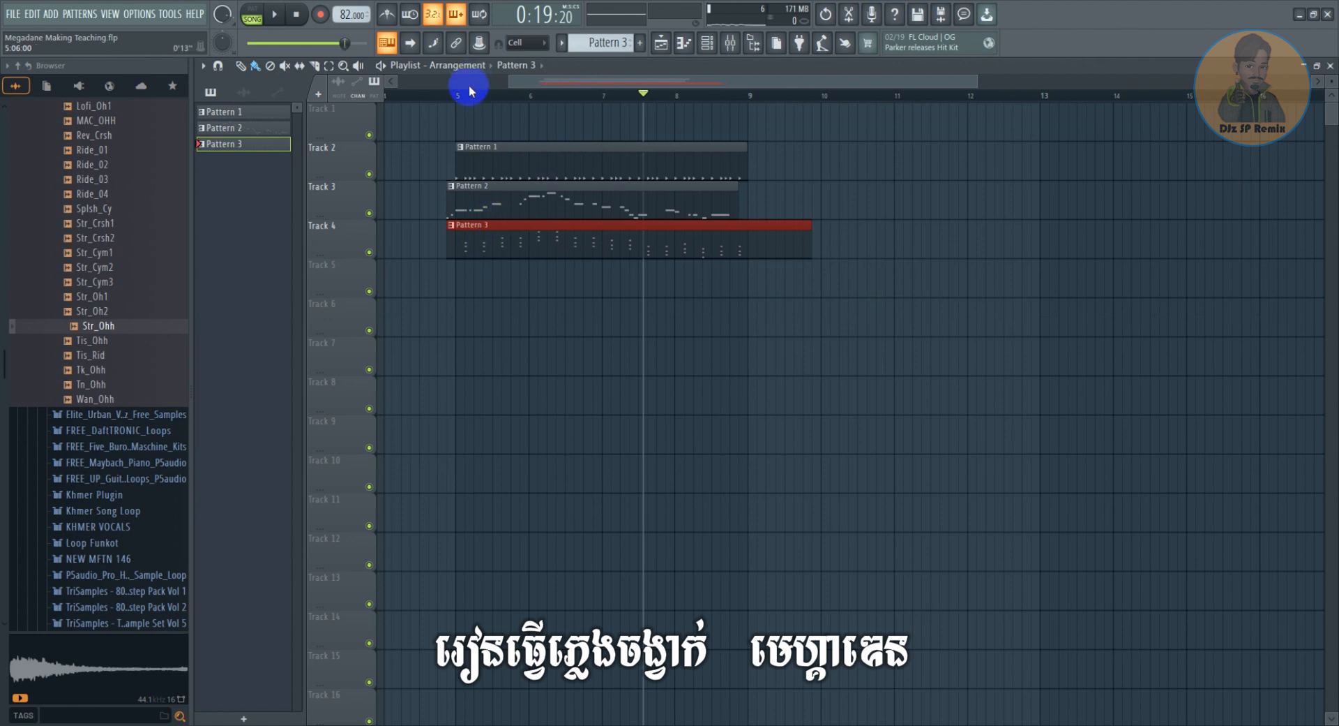
scroll(450, 96, up, 2)
click(449, 97)
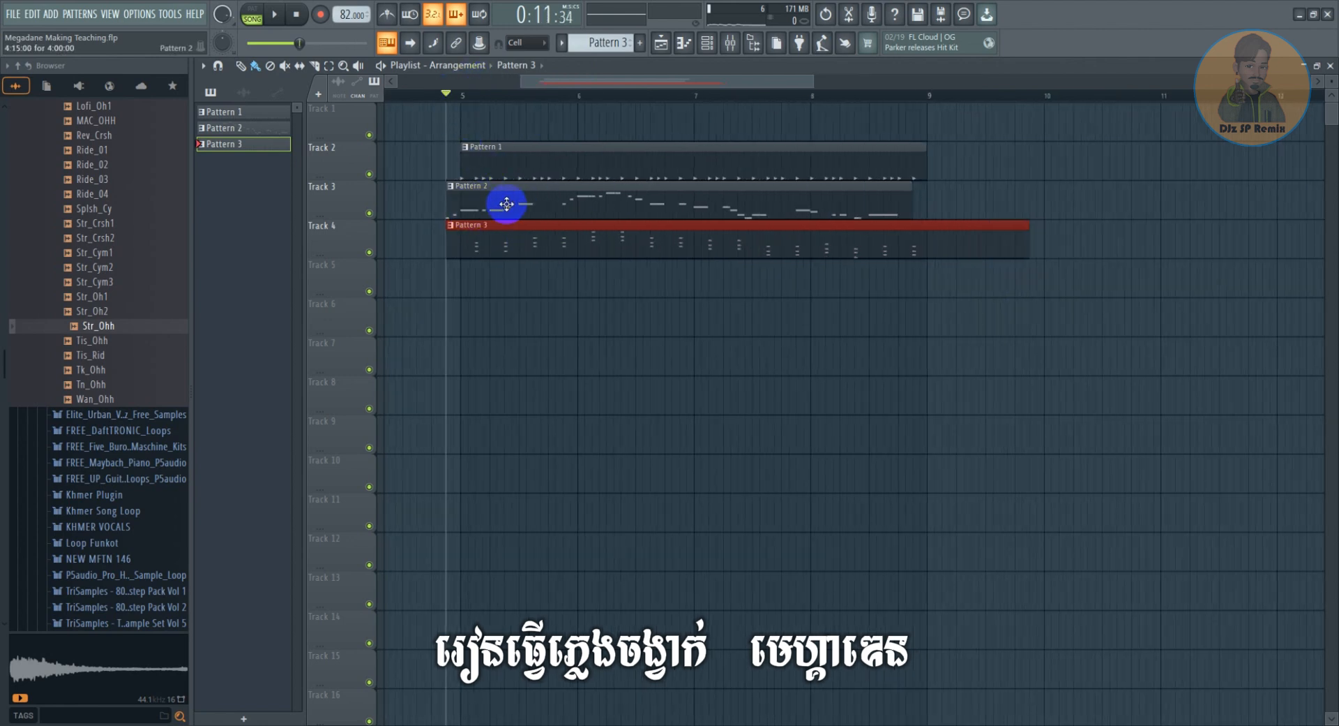
scroll(470, 90, up, 2)
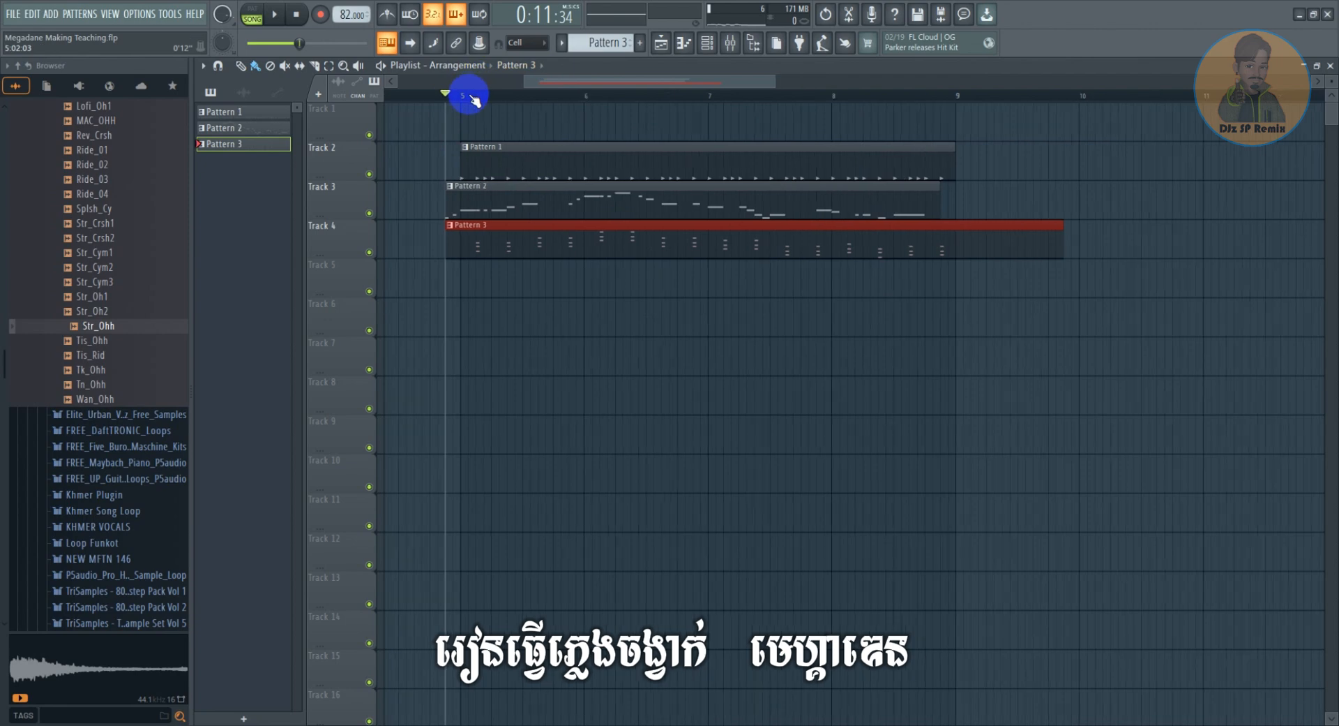
ctrl+click(530, 337)
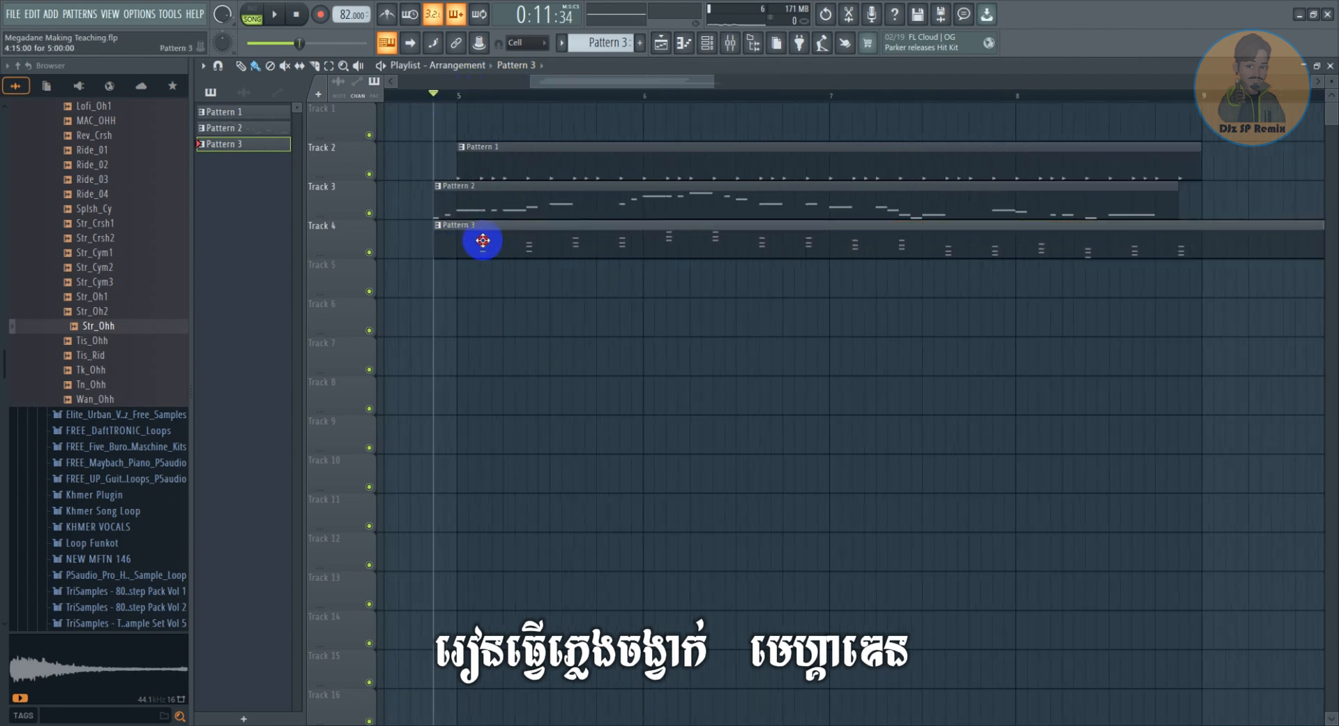
Select all the Pluck Titatium notes in Pattern 3 and shift them half a beat earlier
double_click(482, 241)
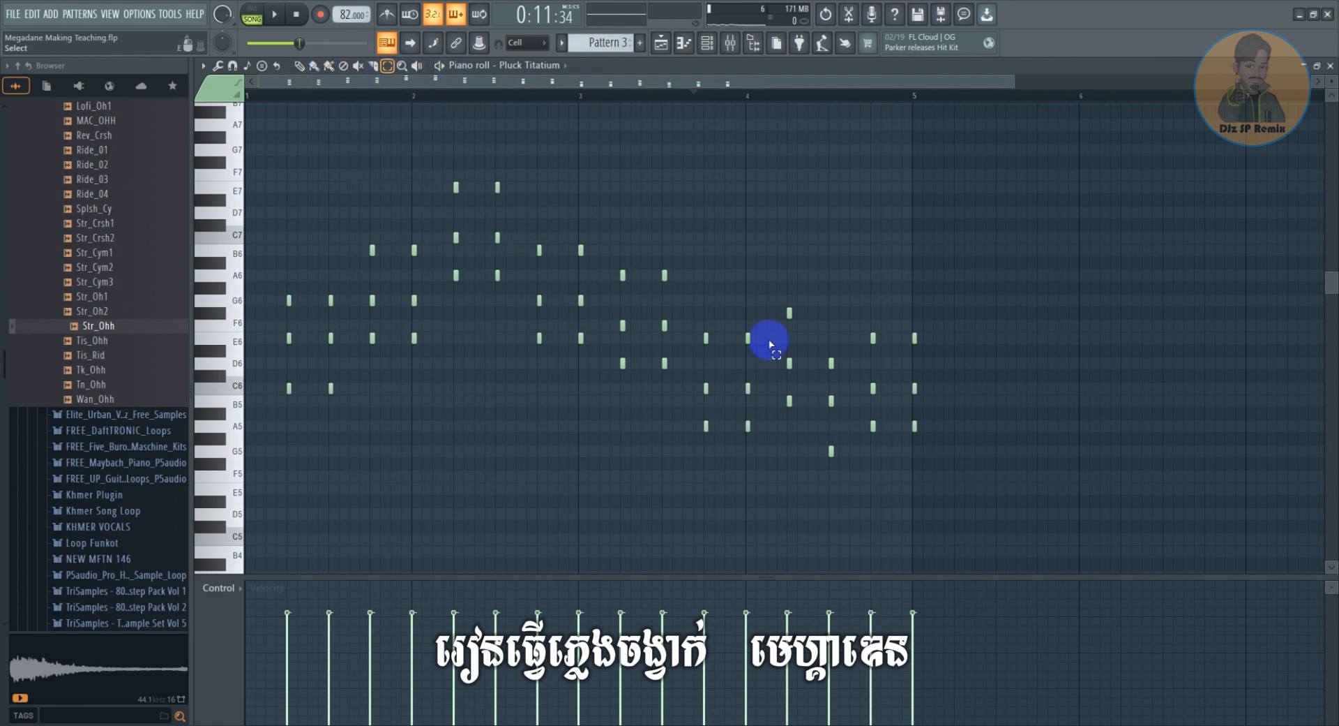
key(ctrl+a)
drag(1015, 78, 279, 91)
click(375, 335)
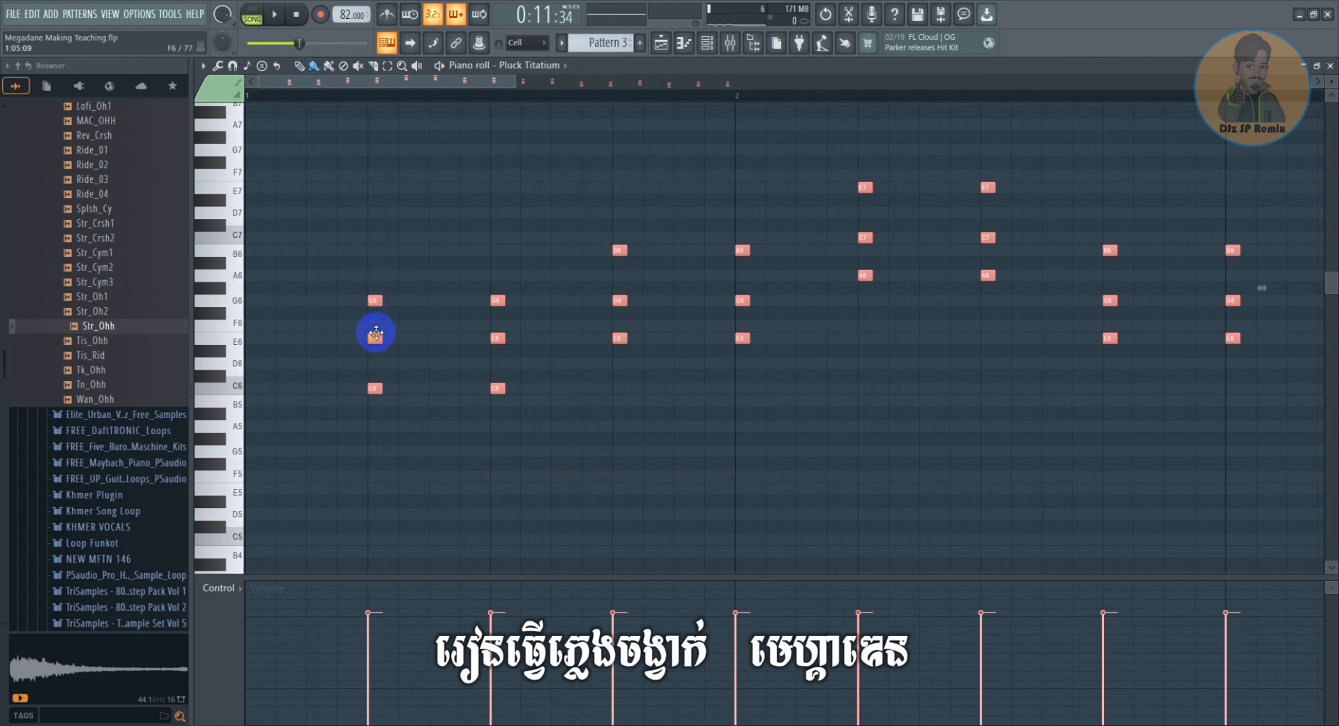
drag(356, 338, 298, 340)
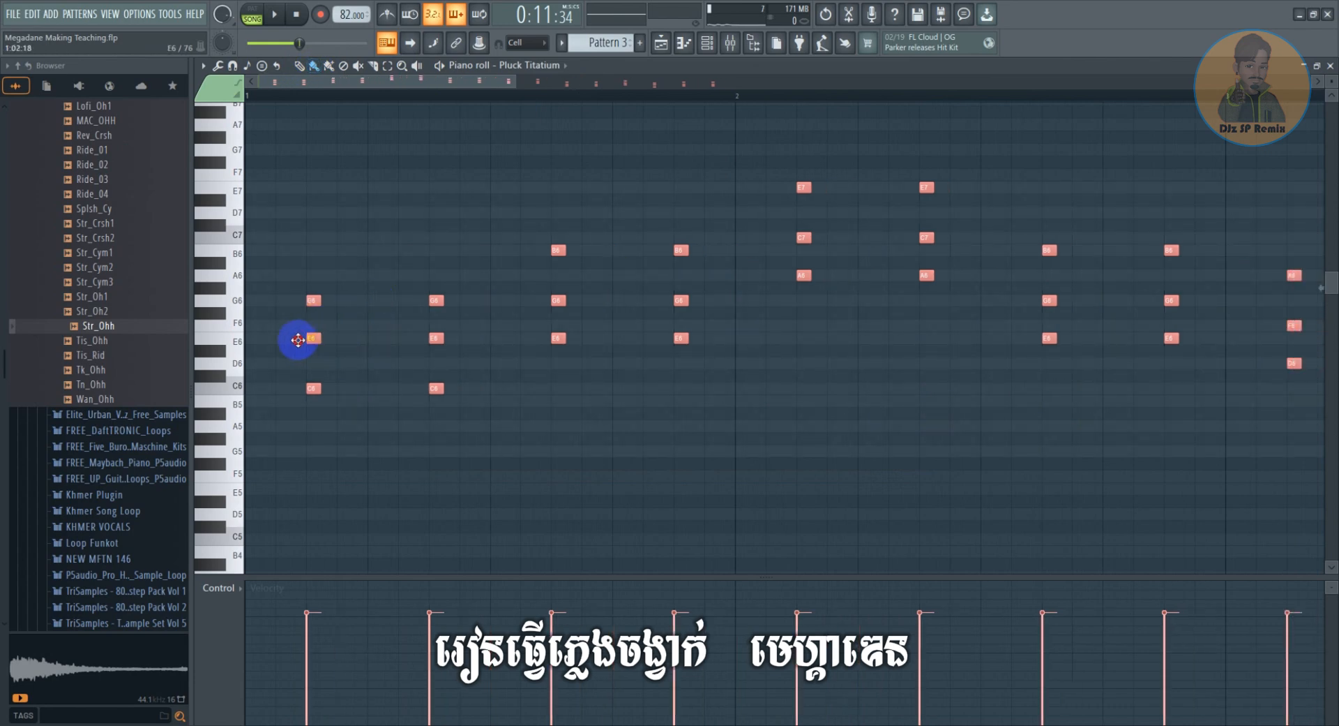
drag(234, 305, 242, 379)
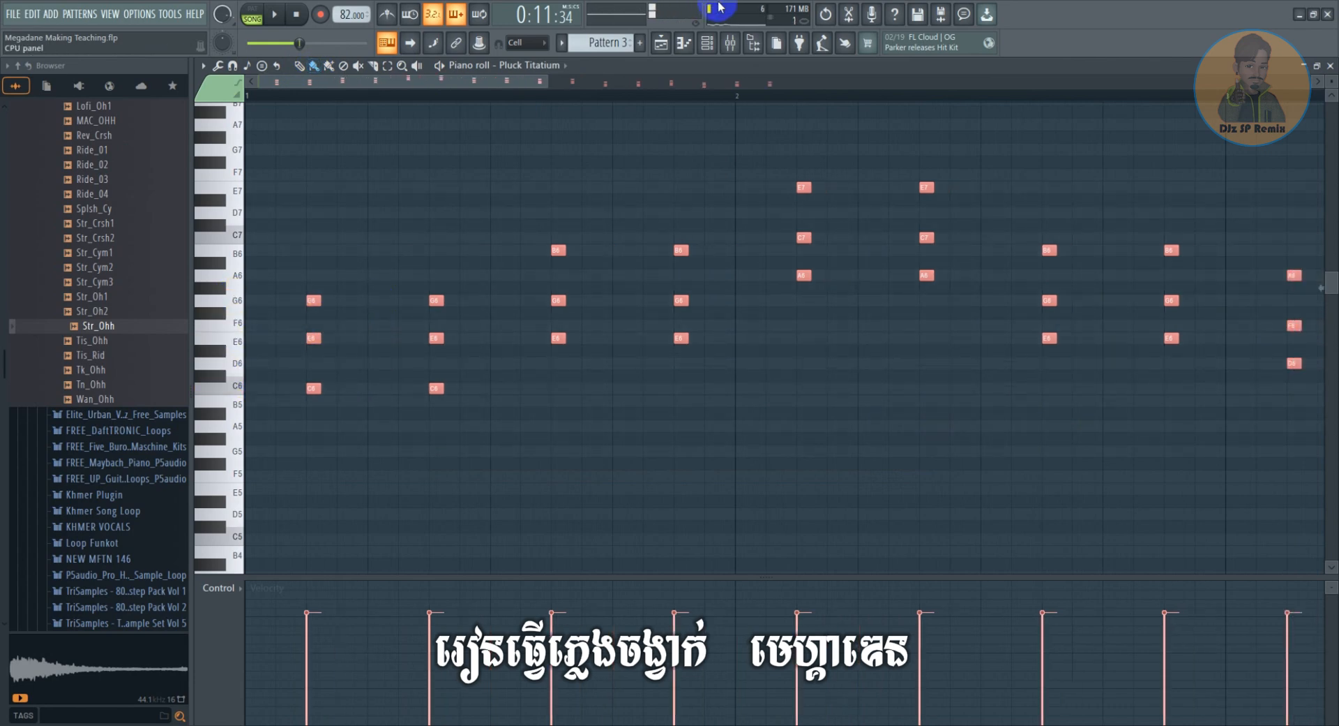
Move the Pattern 3 clip on Track 4 to start at bar 5 and play the arrangement
click(661, 45)
drag(484, 239, 506, 241)
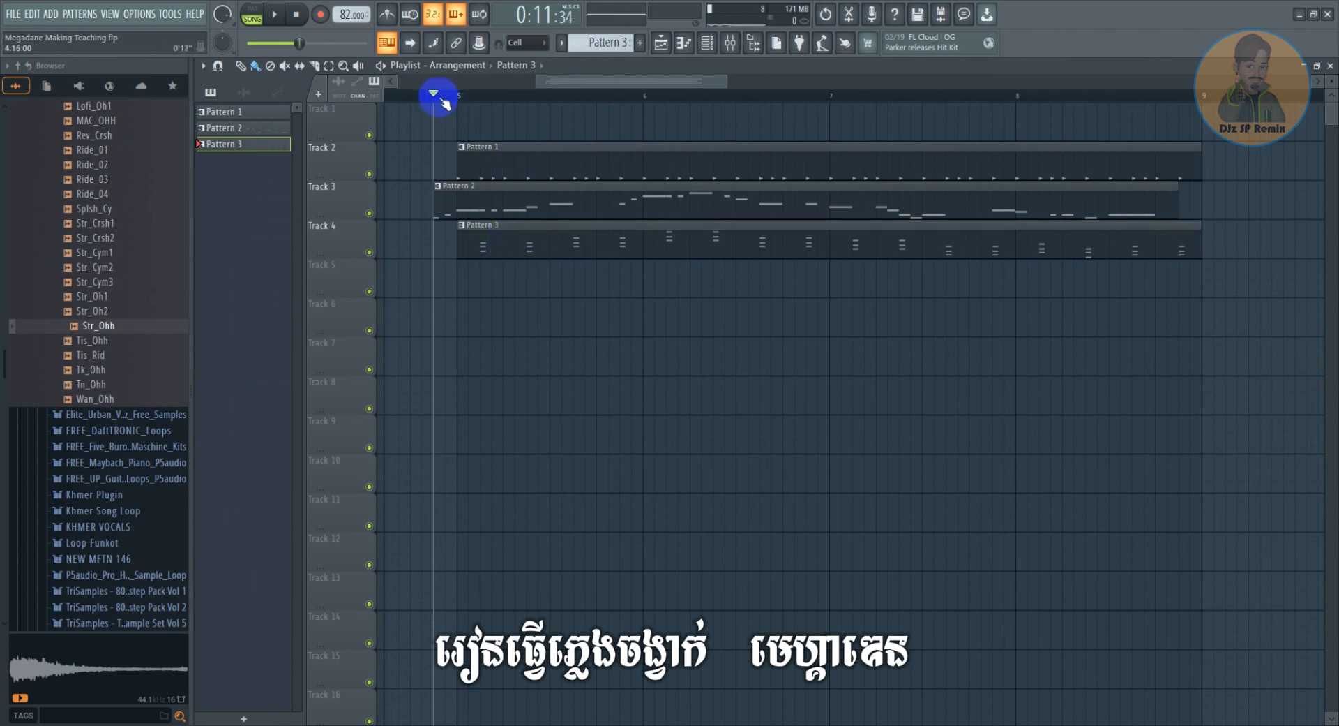
key(space)
scroll(598, 98, down, 3)
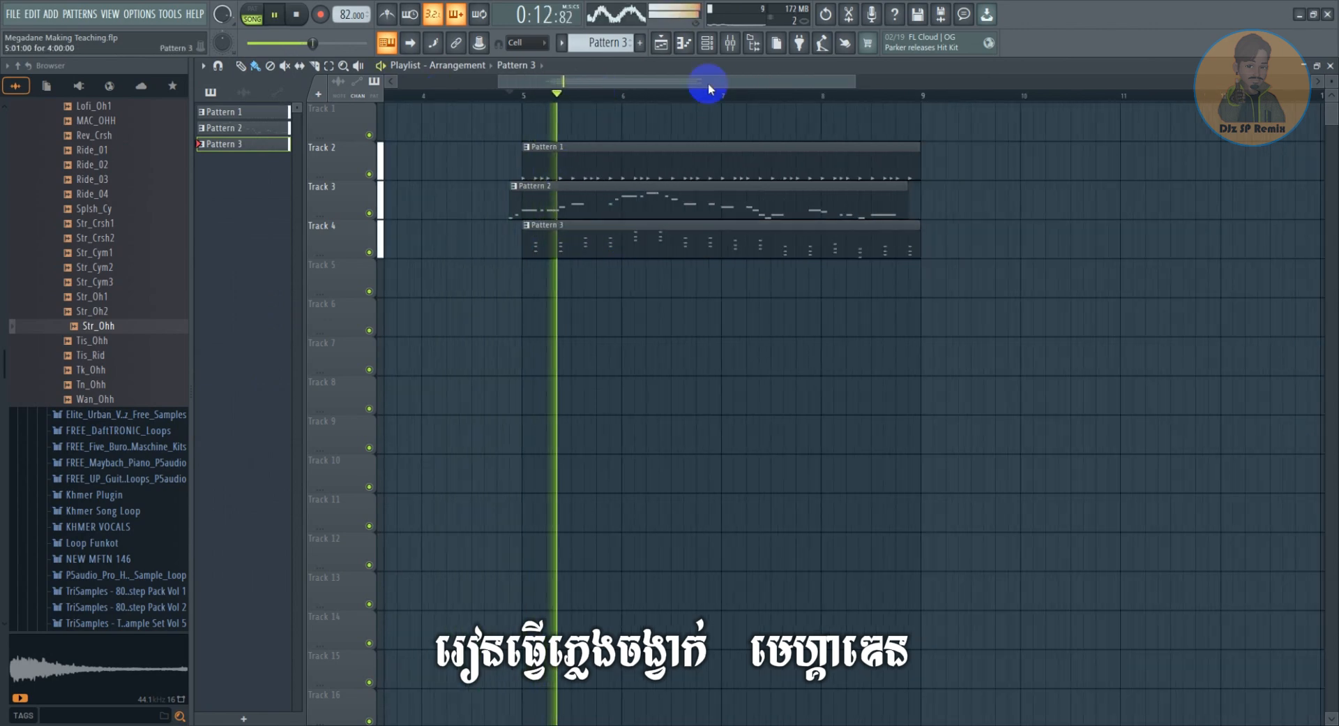
Turn the Pluck Titatium channel's volume down slightly and play the arrangement again
click(707, 43)
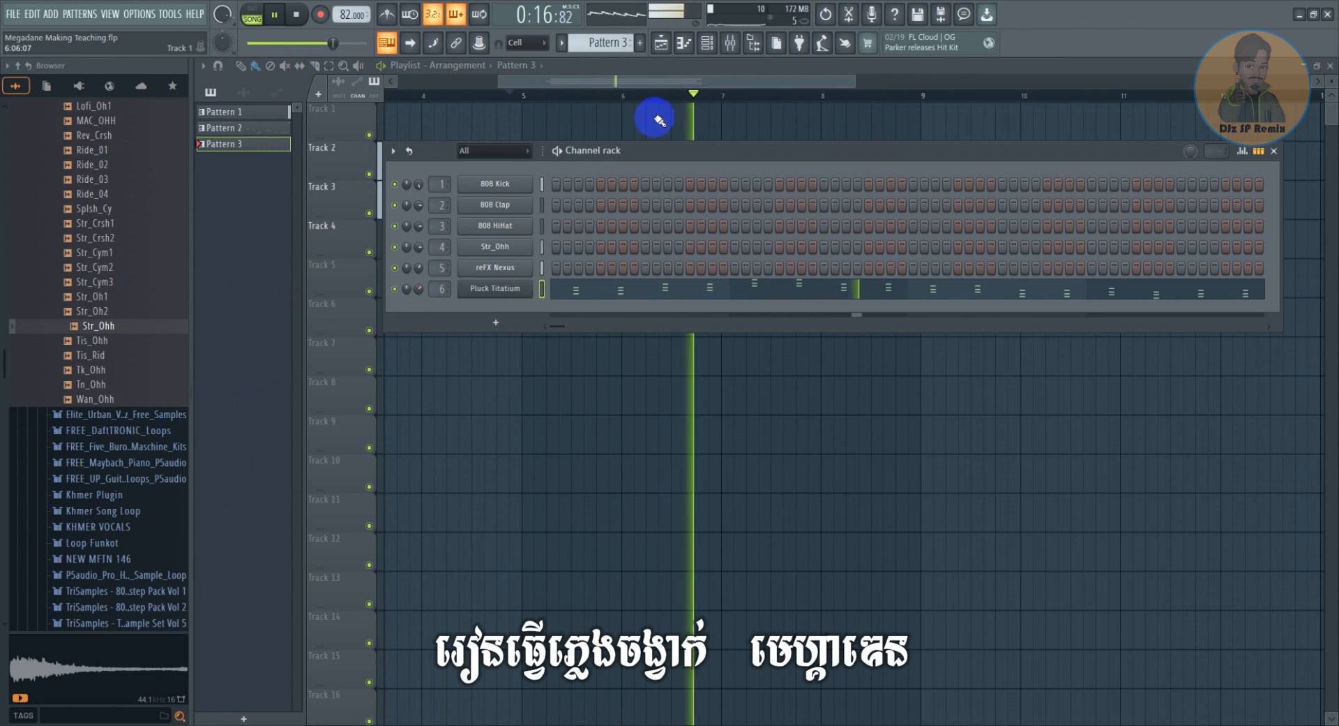
drag(650, 79, 705, 79)
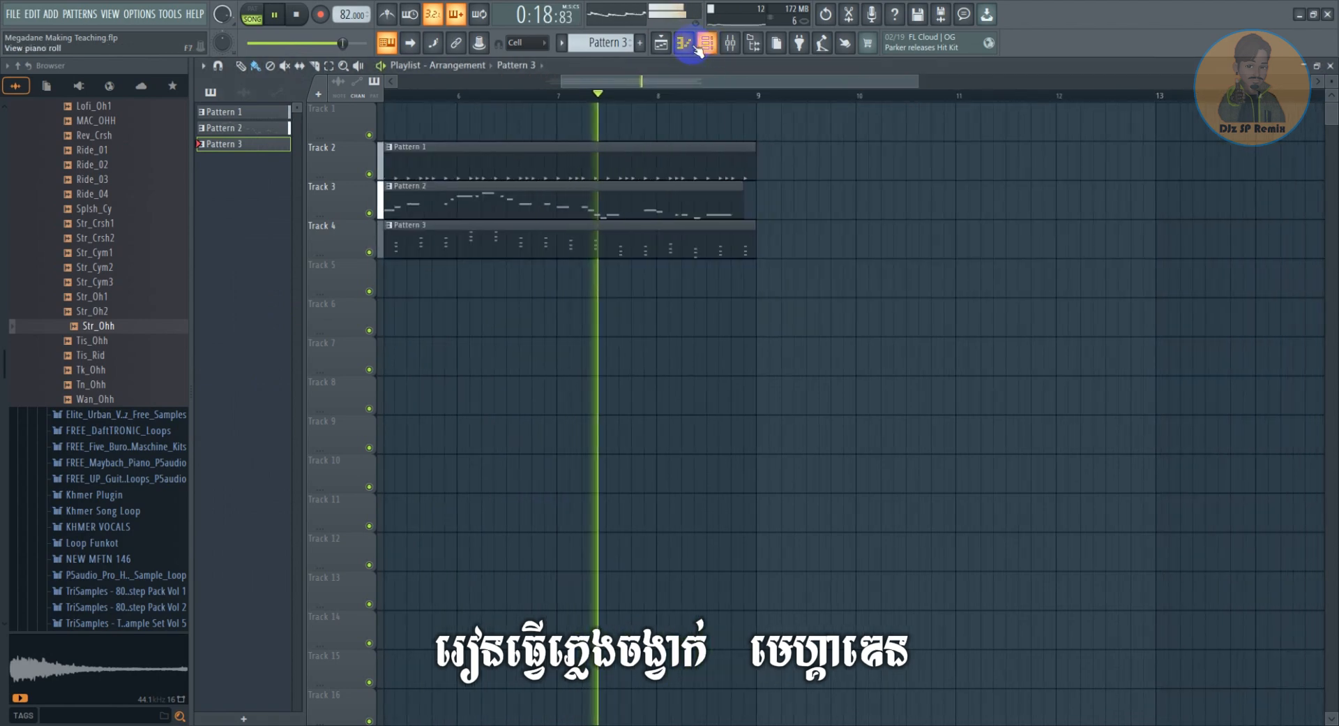
click(705, 44)
drag(426, 290, 424, 298)
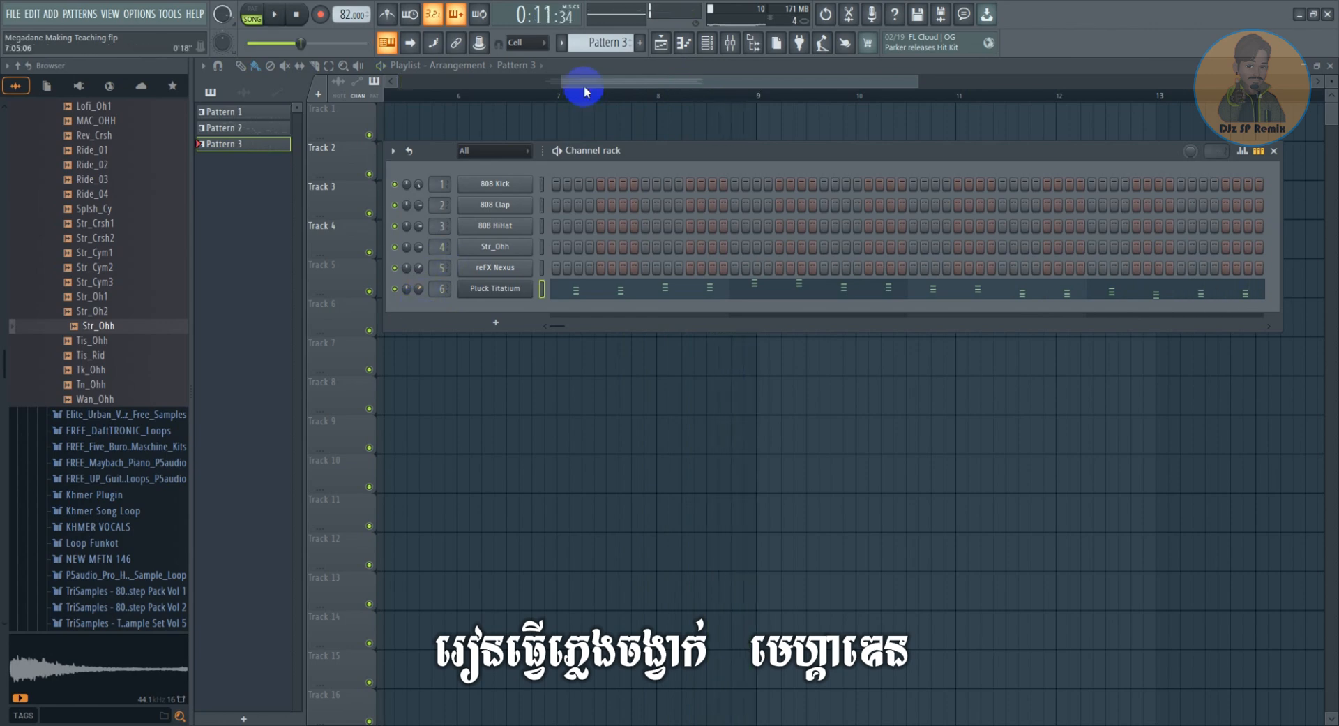
mouse_move(583, 82)
mouse_down()
mouse_move(516, 81)
mouse_move(588, 89)
mouse_move(576, 85)
mouse_up()
key(space)
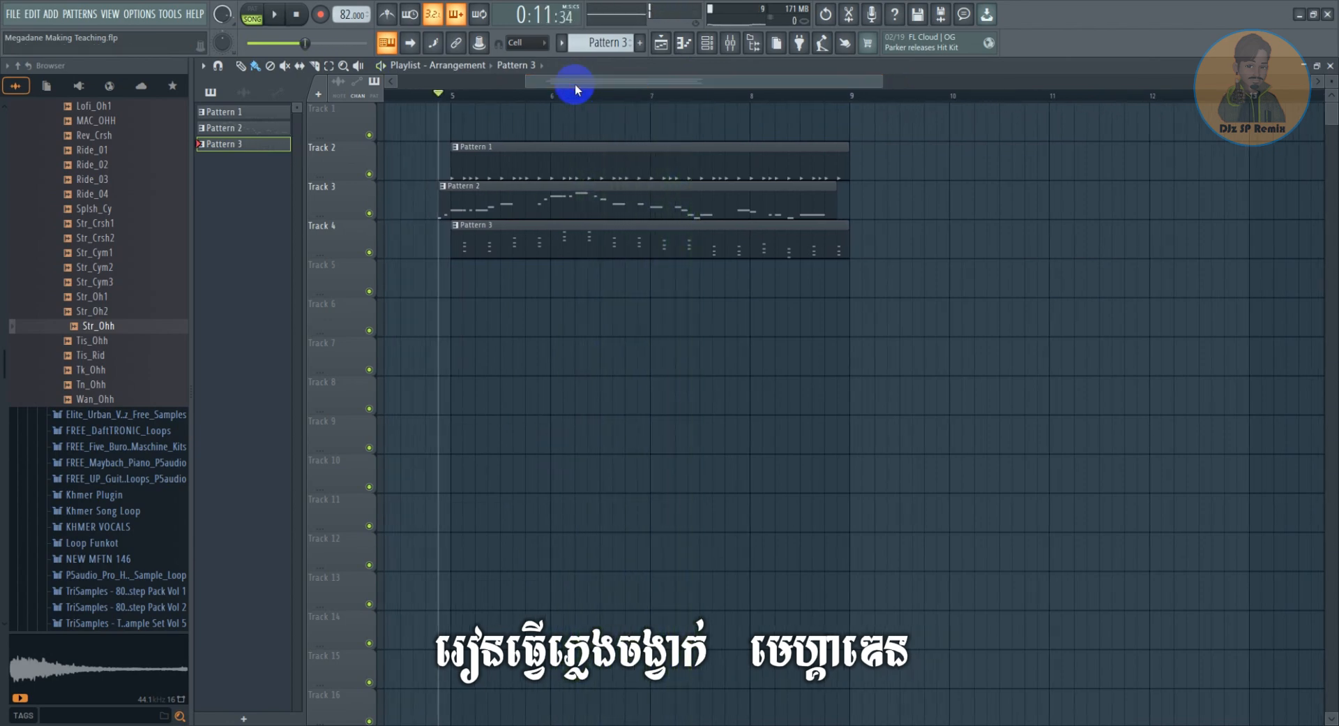
Make Pattern 2 active, add a BooBass channel and route it to mixer track 7
click(571, 206)
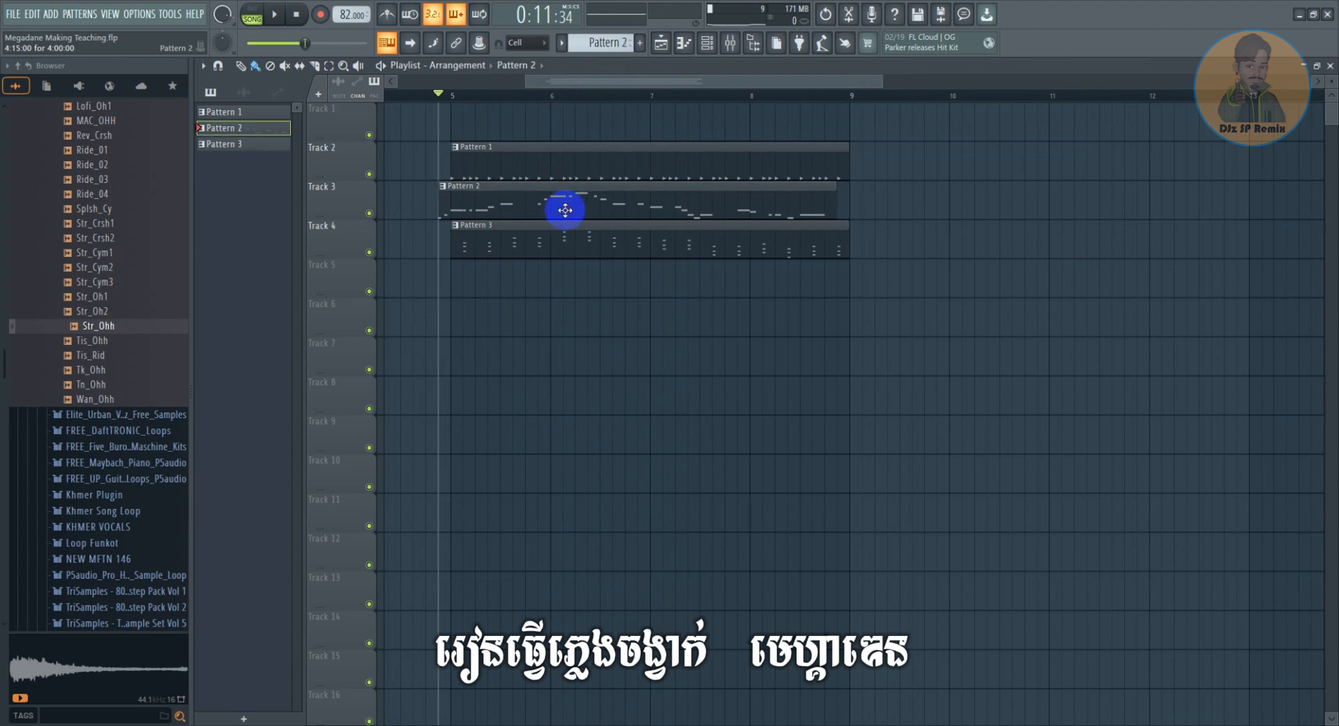
click(468, 212)
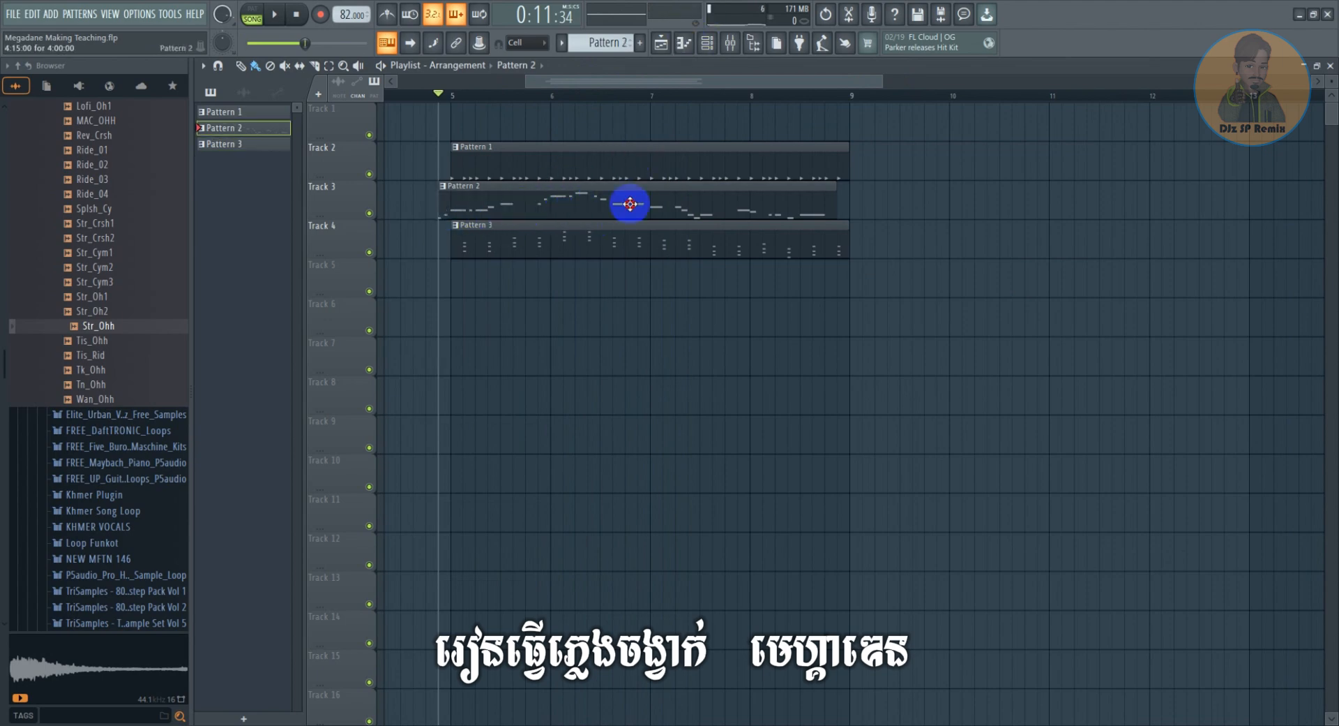
click(707, 45)
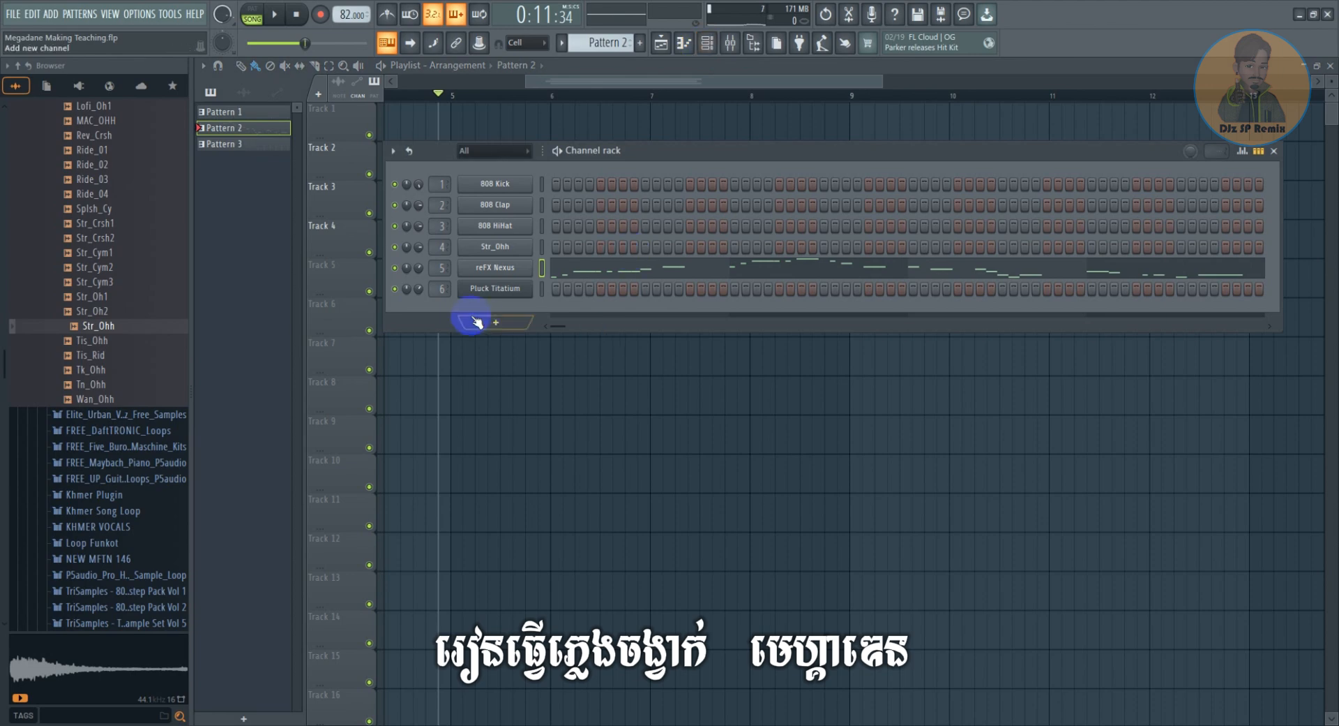
click(522, 325)
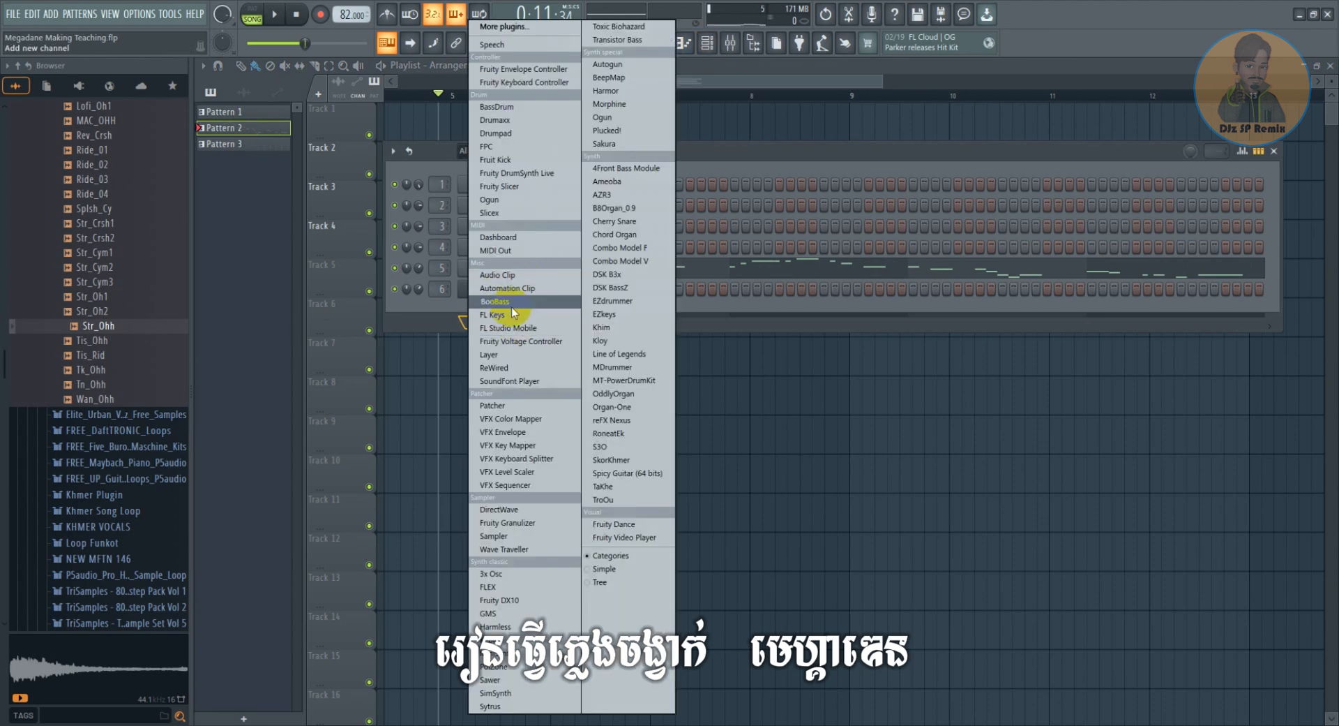
click(512, 306)
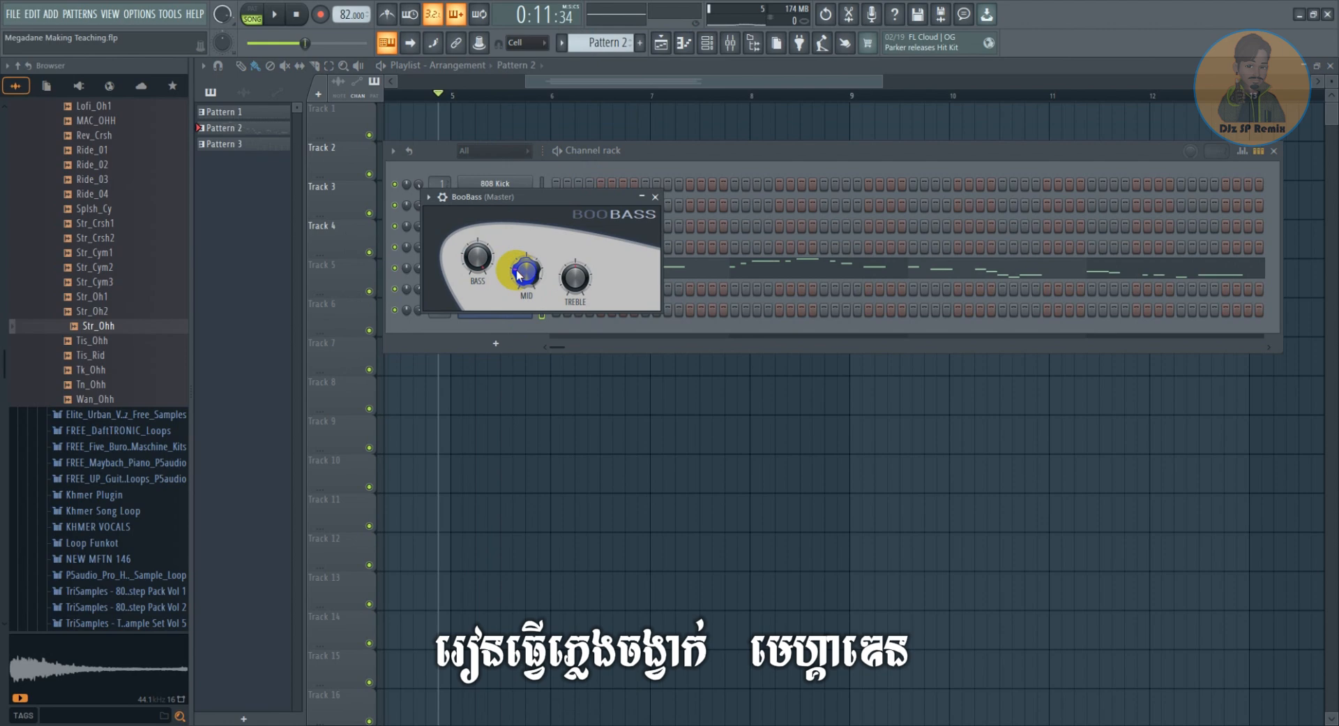
click(656, 198)
right_click(512, 307)
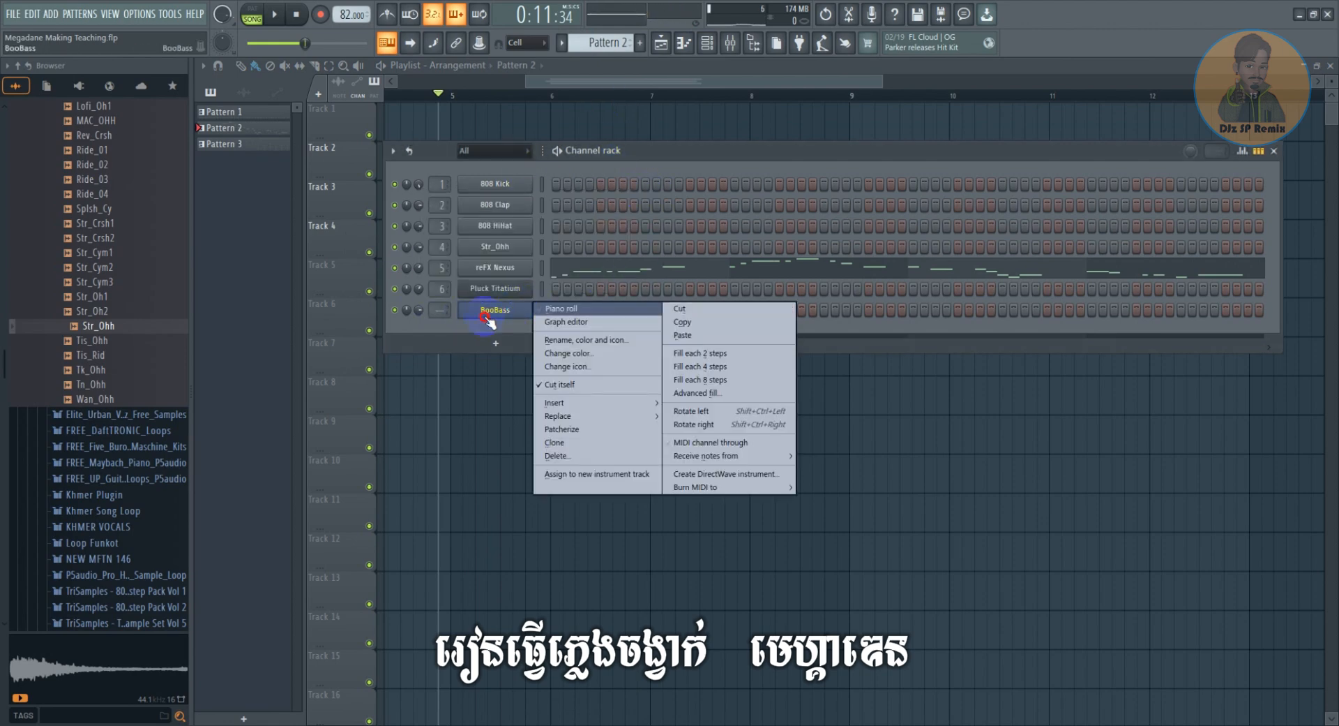
click(441, 309)
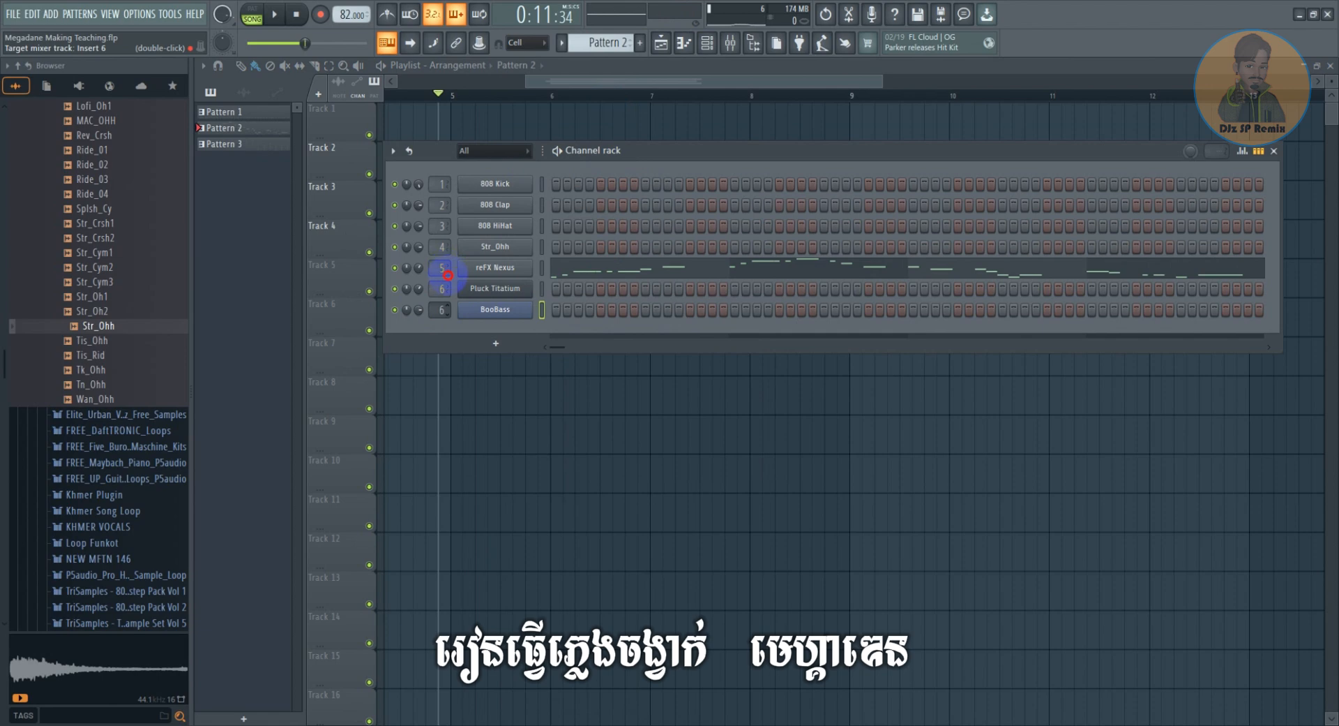
Open BooBass's piano roll at the first beats of Pattern 2 and play the song
right_click(535, 304)
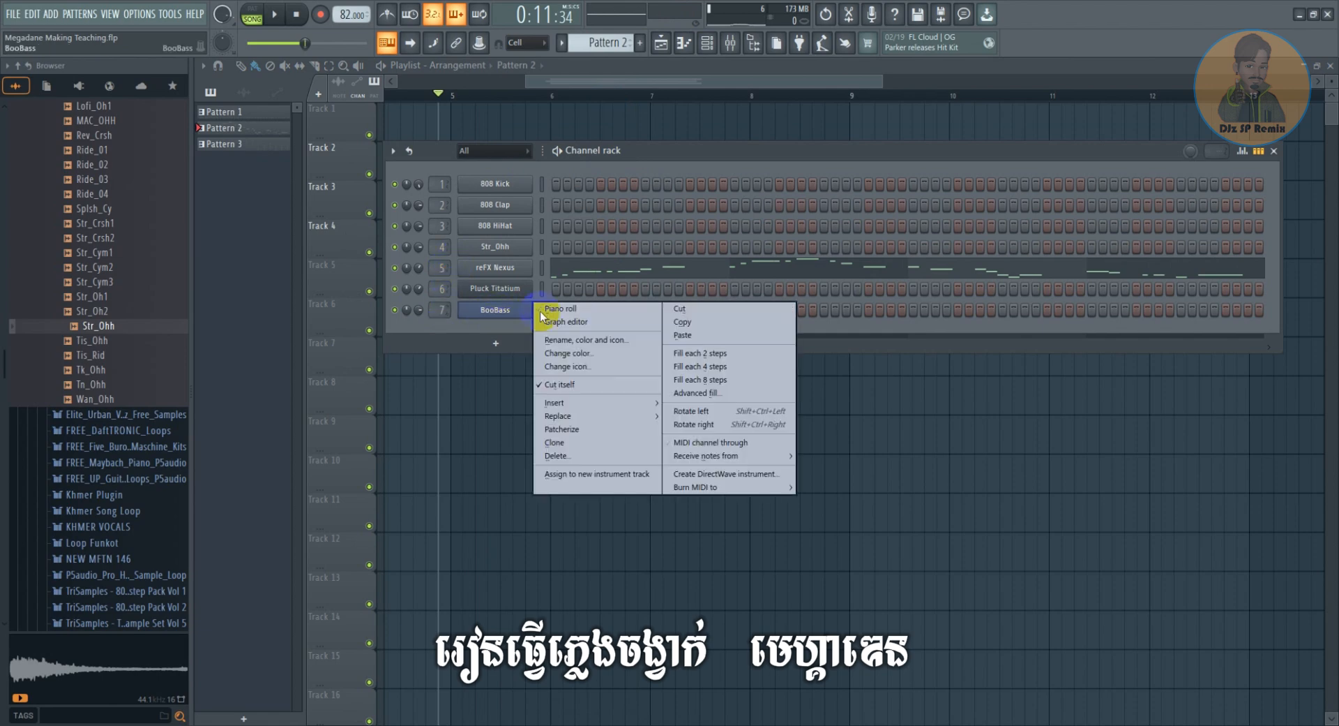
click(554, 309)
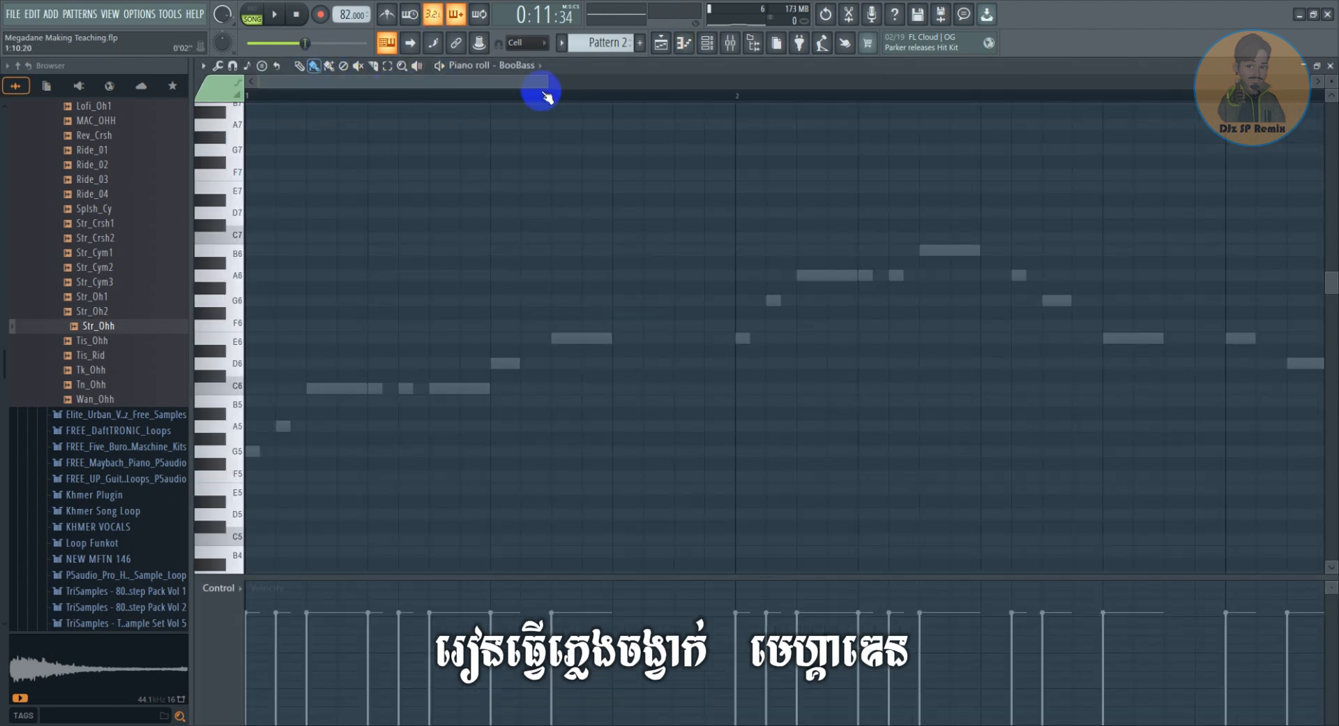
drag(544, 85, 482, 85)
scroll(526, 275, down, 3)
key(space)
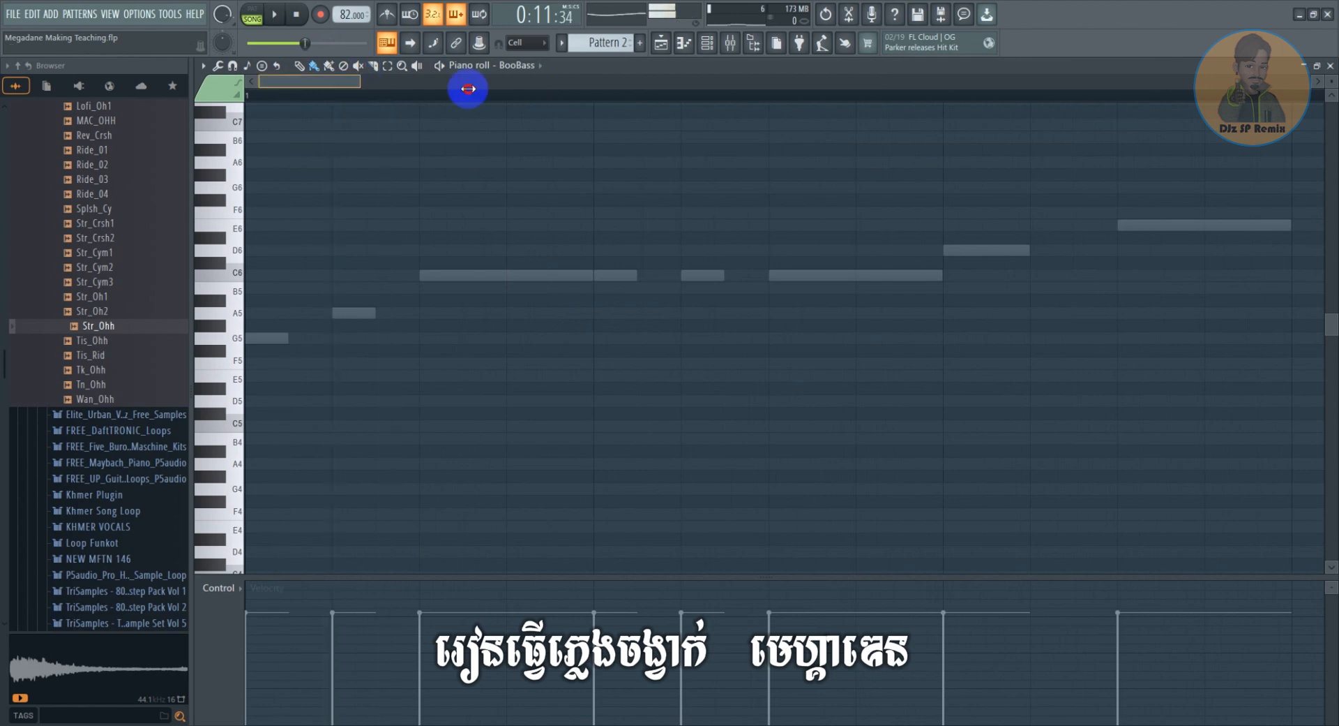
Add a C6 note at step 3 of bar 1 in BooBass's piano roll and lengthen it to two steps
click(335, 276)
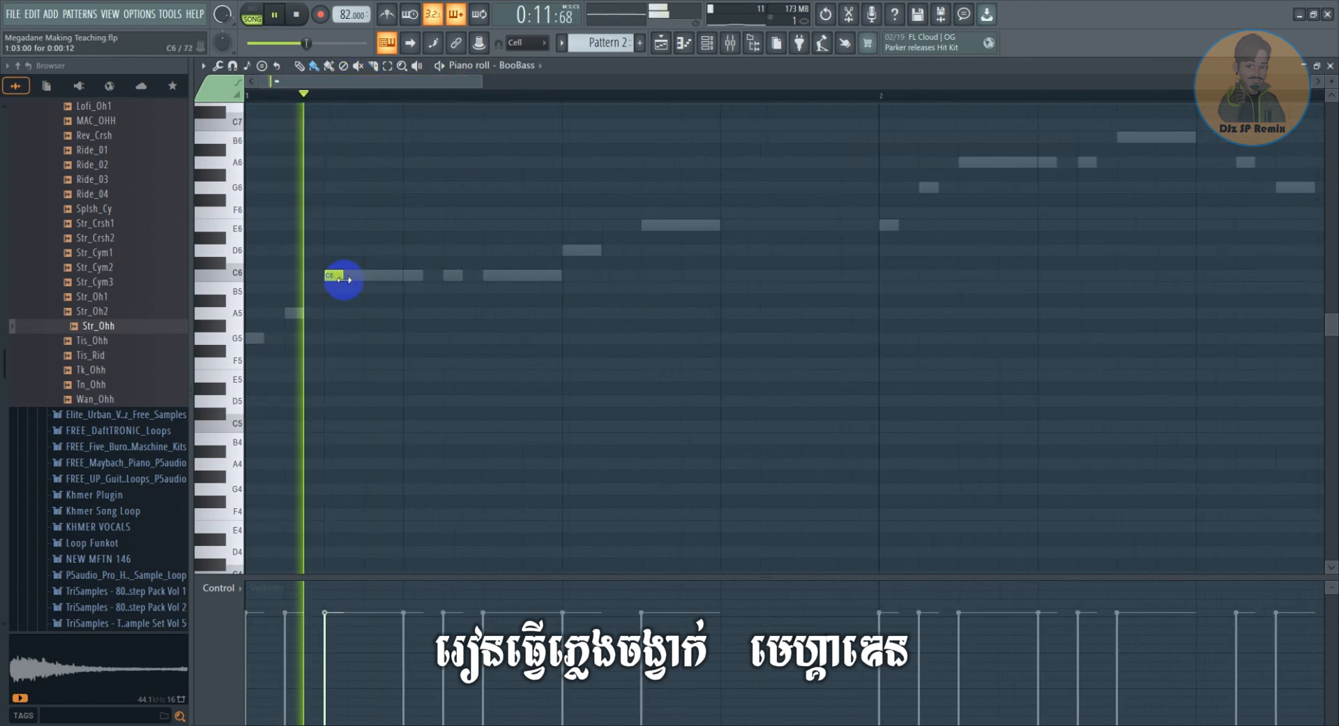
key(space)
drag(344, 279, 377, 347)
right_click(378, 274)
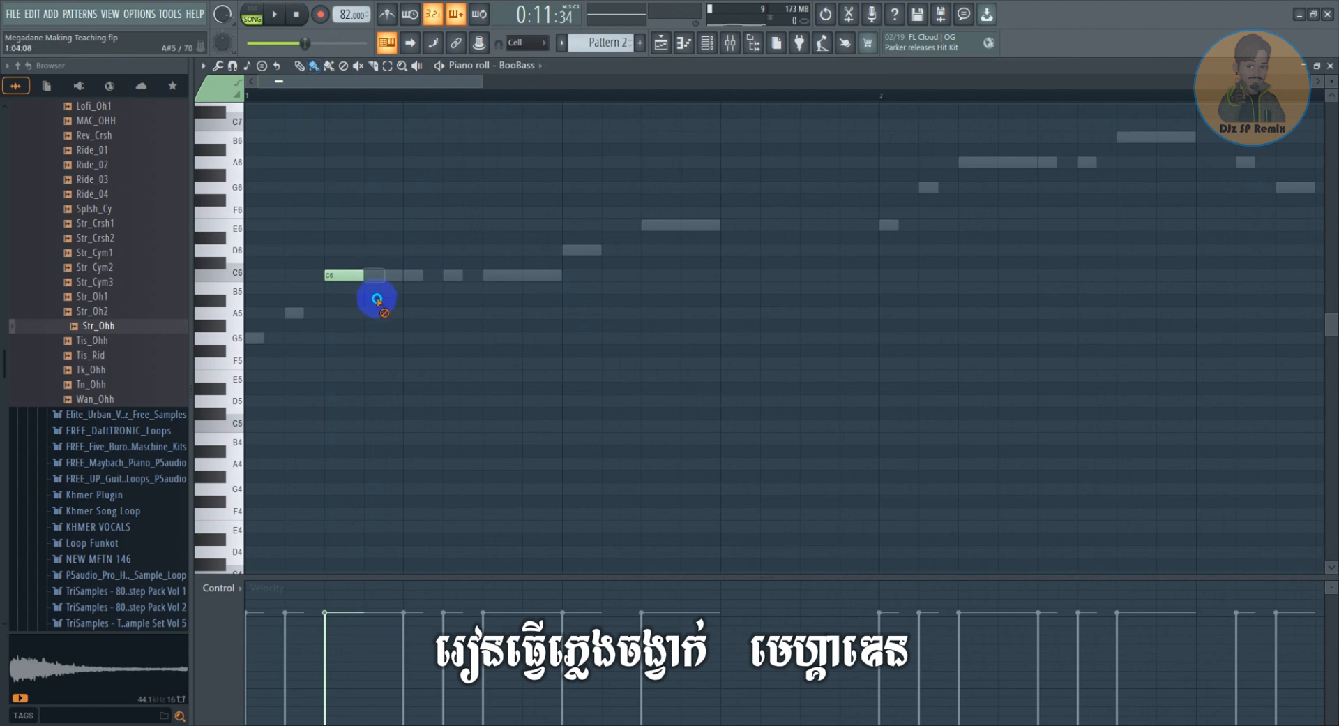
scroll(384, 277, down, 2)
scroll(380, 98, down, 1)
scroll(447, 245, up, 1)
scroll(450, 246, up, 2)
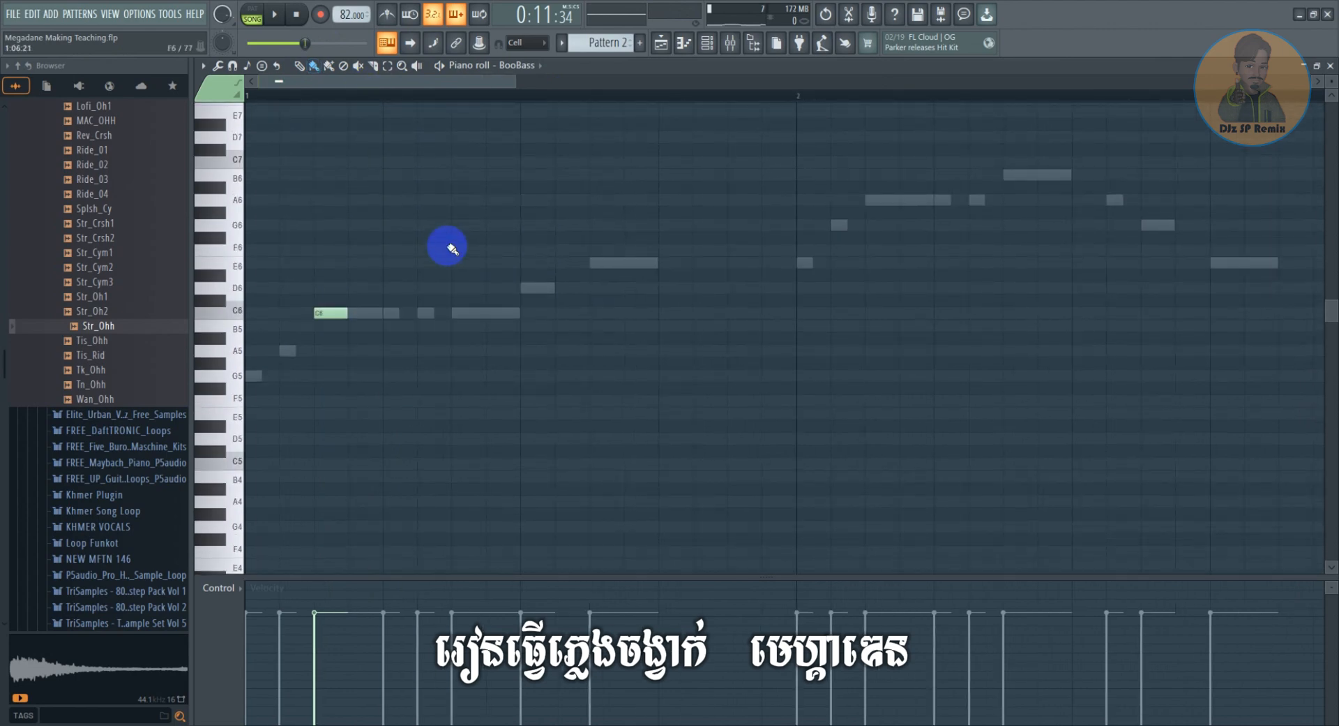
key(space)
key(space)
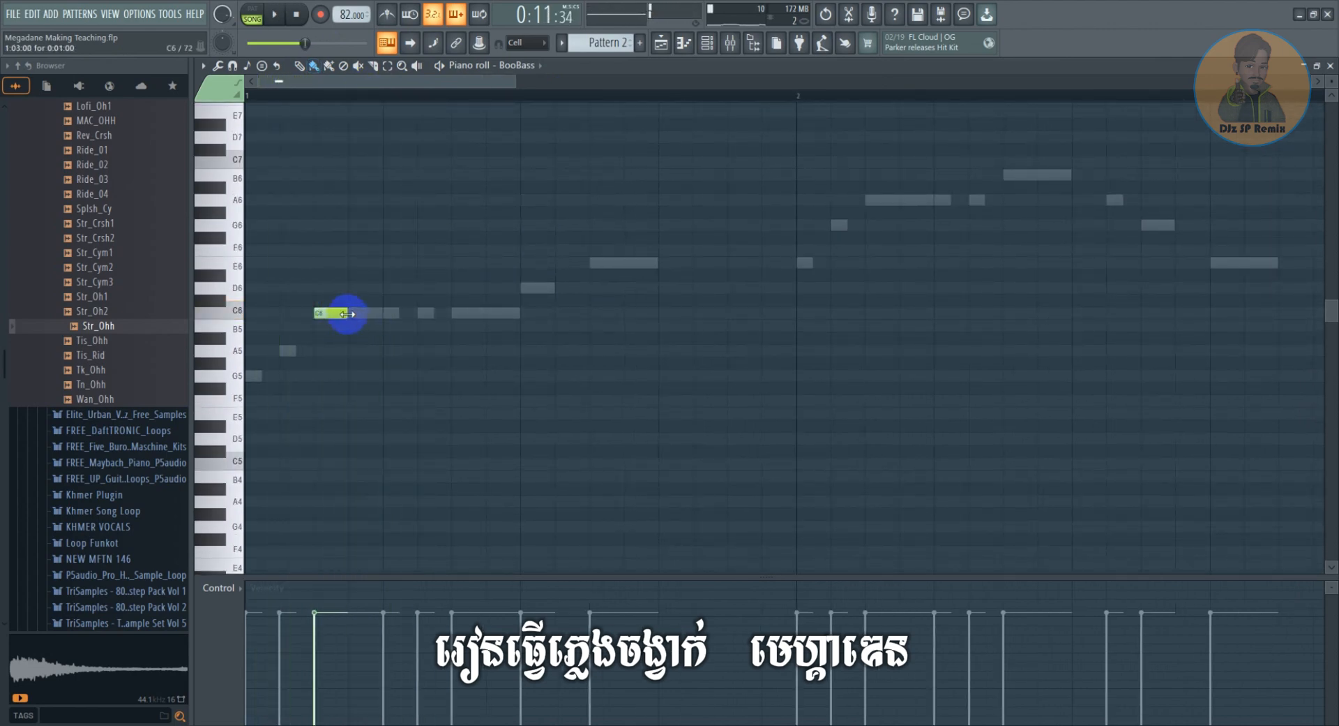
key(space)
drag(347, 314, 382, 314)
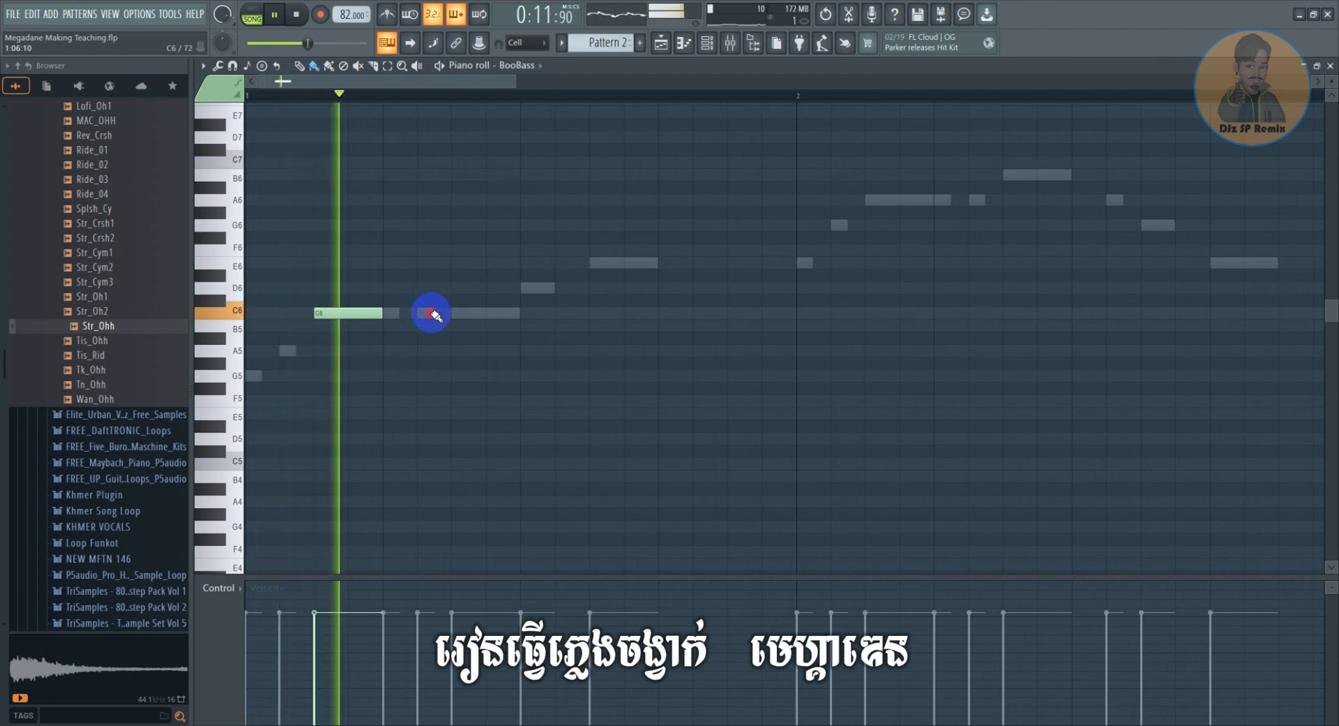
Add one-step C6 bass notes at steps 6 and 9 of bar 1, checking them against playback
click(431, 314)
key(space)
key(space)
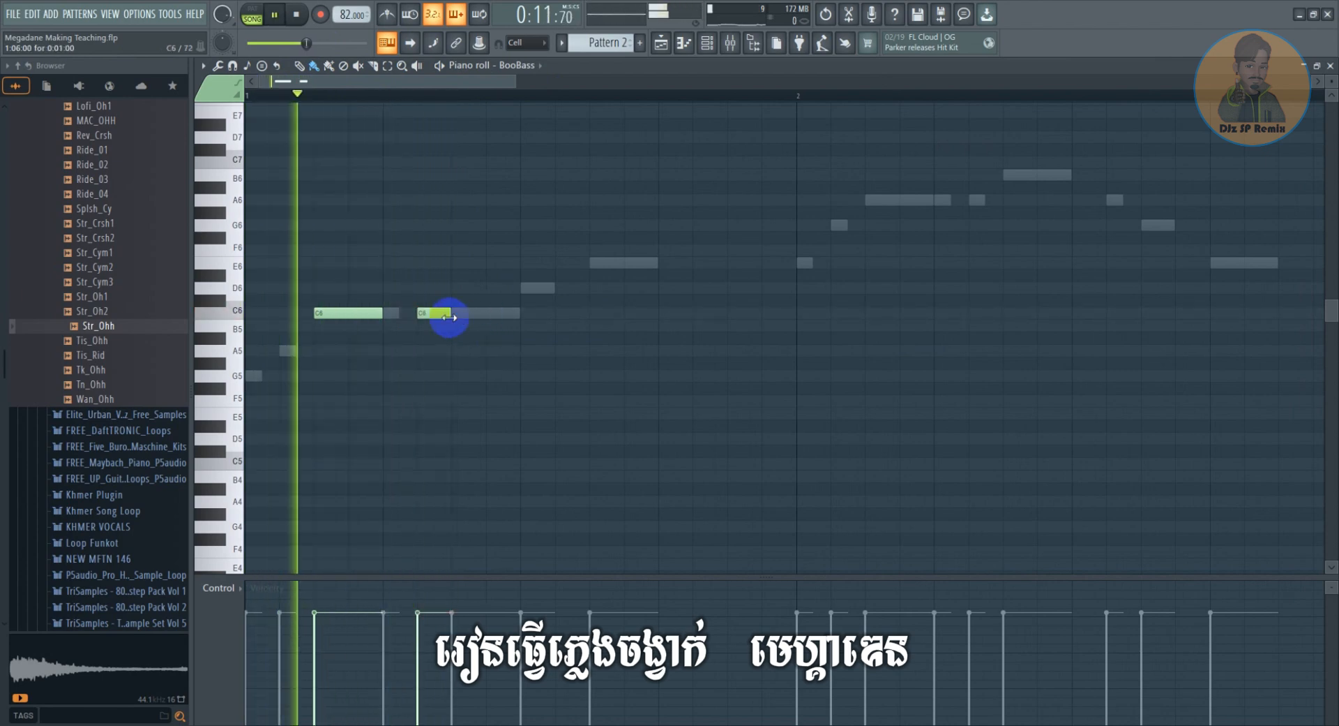
click(494, 314)
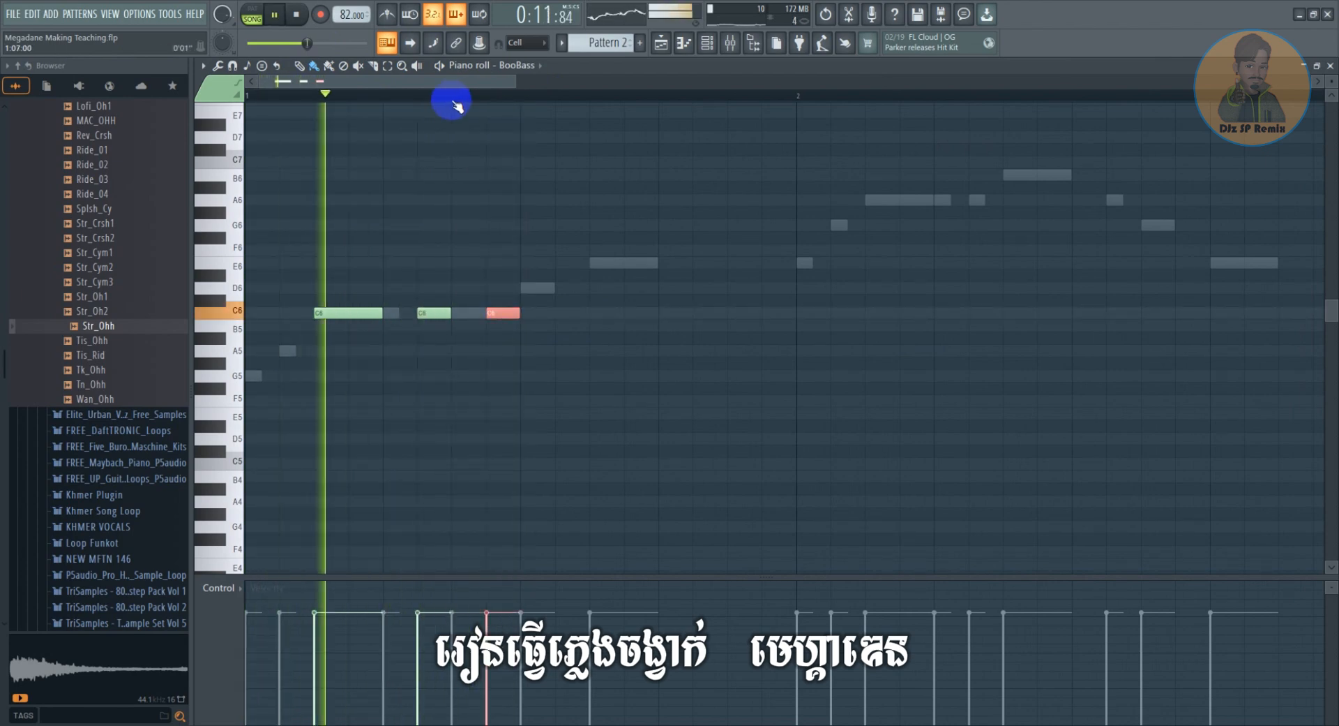
scroll(448, 99, down, 2)
key(space)
key(space)
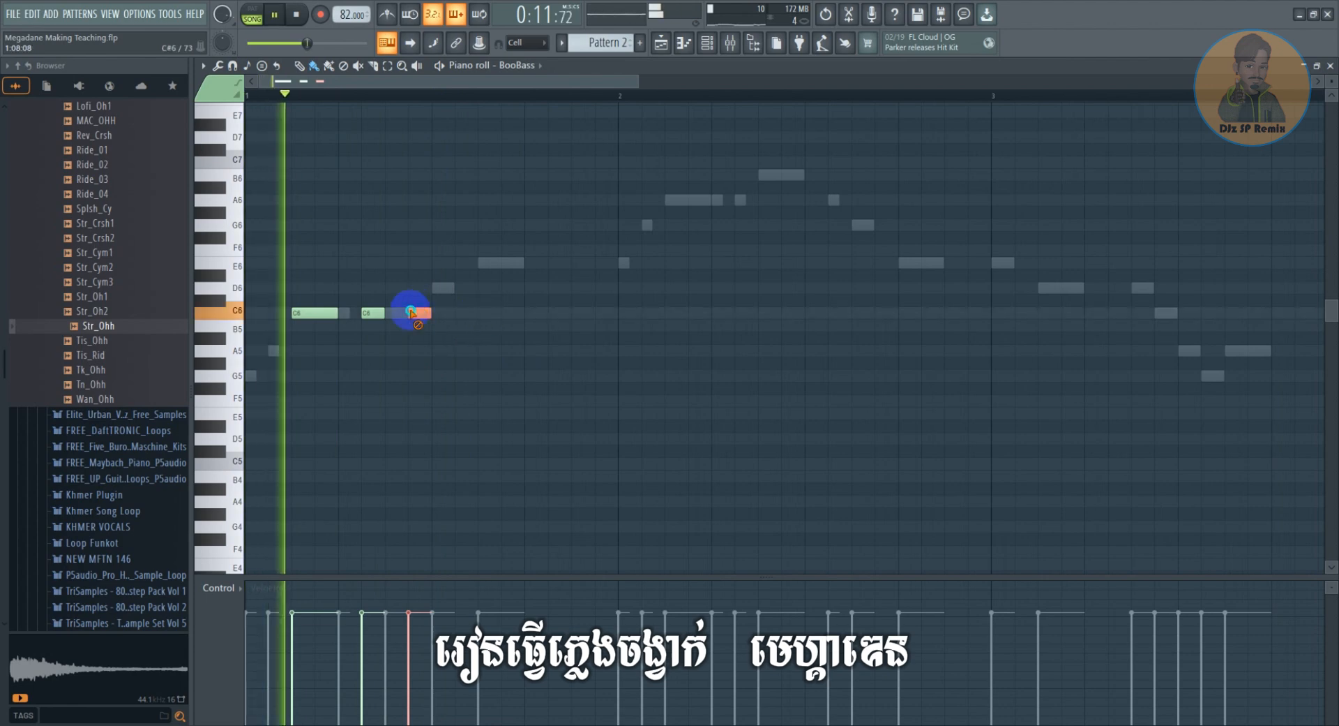
drag(418, 313, 440, 312)
key(space)
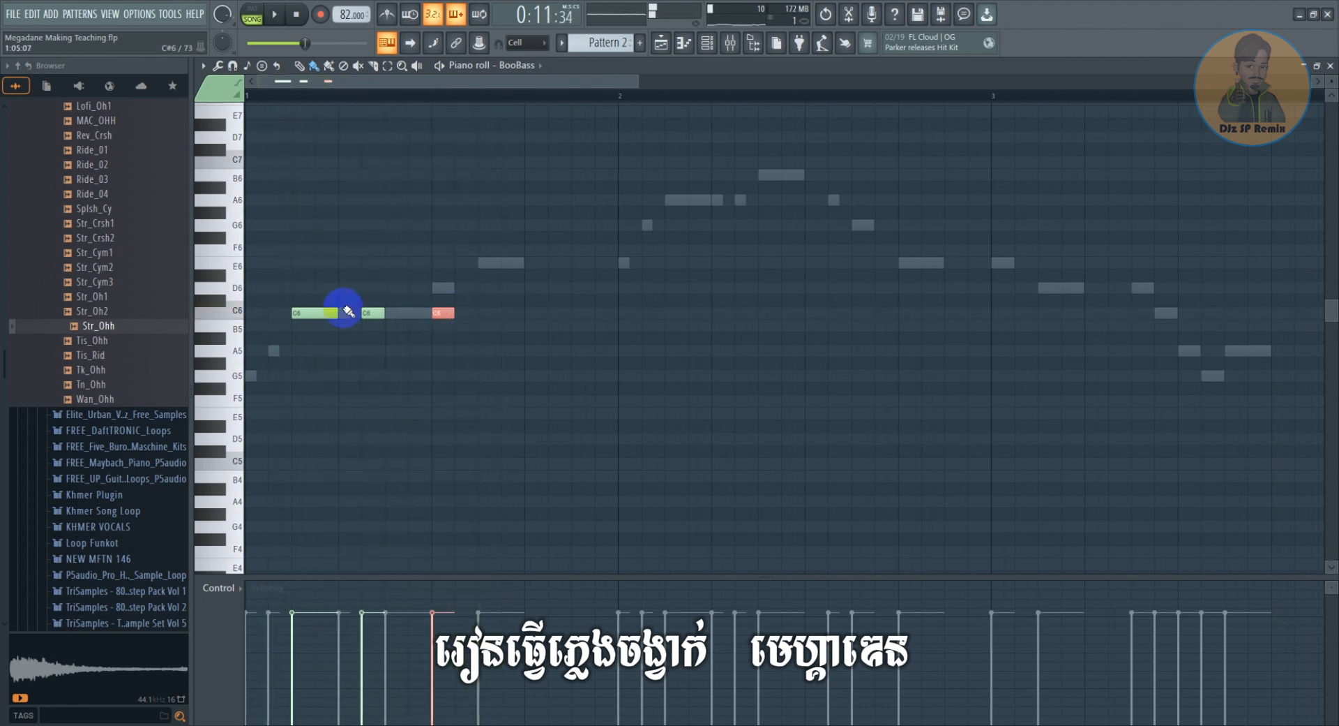
Add a two-step E6 bass note at step 11 of bar 1 and play the song
click(484, 263)
key(space)
scroll(426, 102, down, 2)
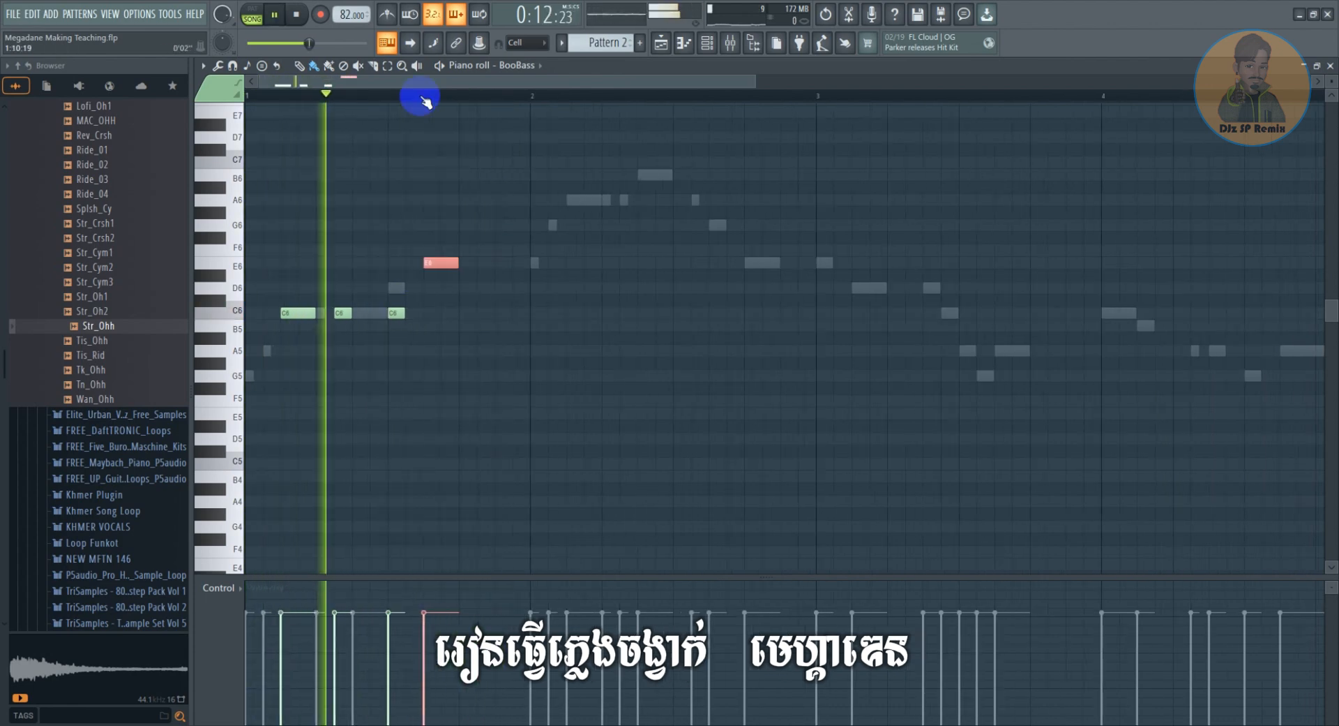
scroll(478, 275, down, 3)
key(space)
scroll(446, 300, up, 3)
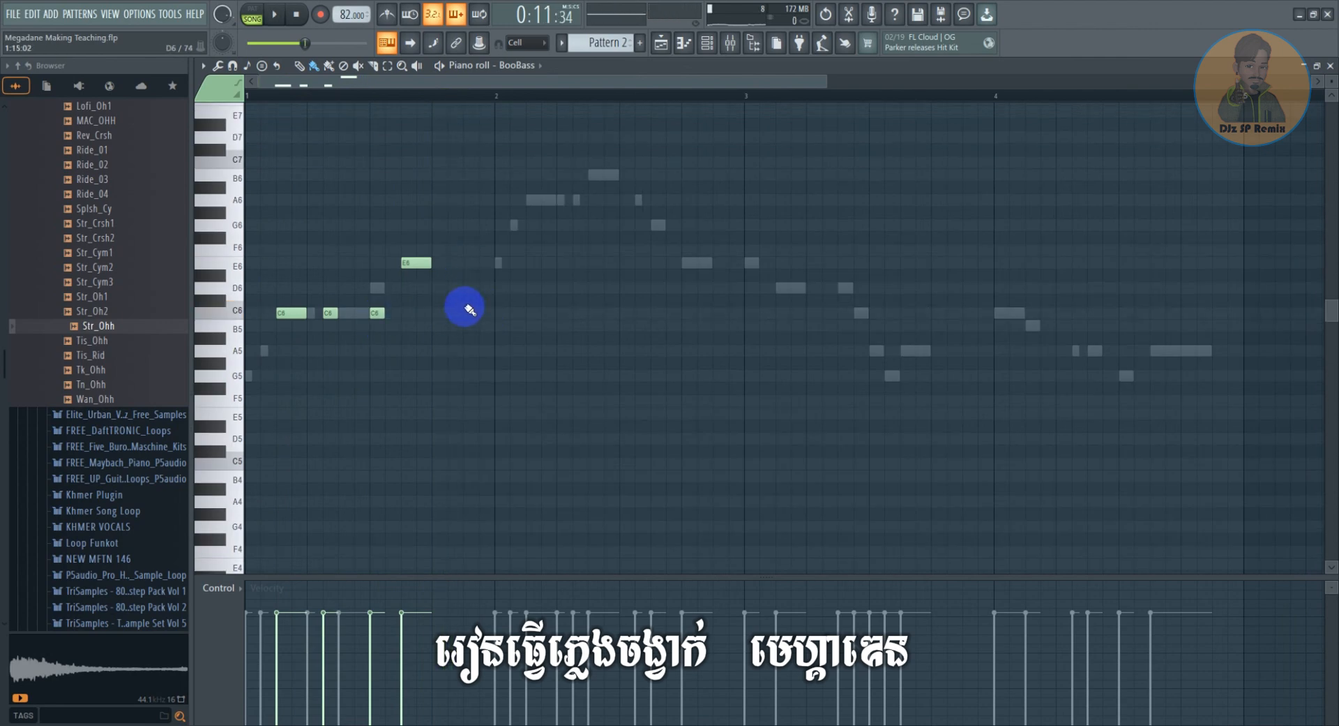
Add a one-step bass note near the end of bar 1 and move it to E6 at step 14
key(space)
drag(468, 314, 440, 312)
right_click(441, 312)
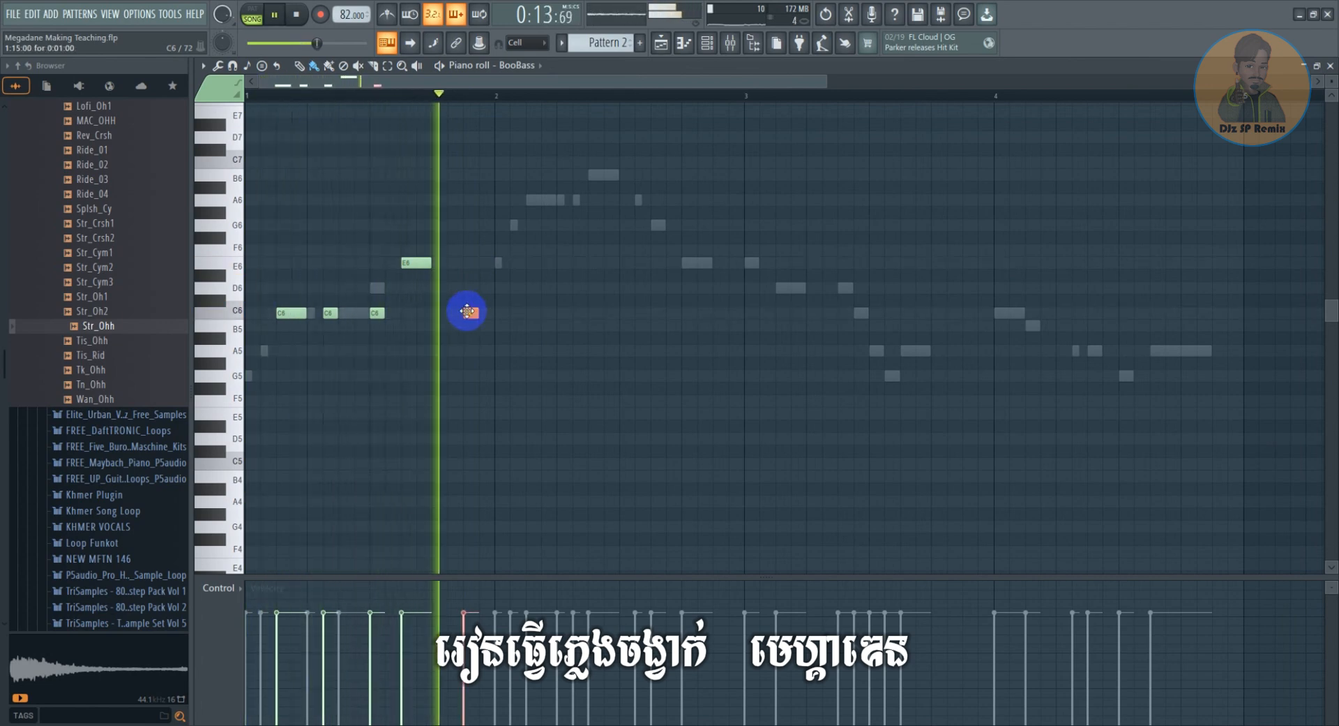
key(space)
key(space)
drag(455, 313, 458, 263)
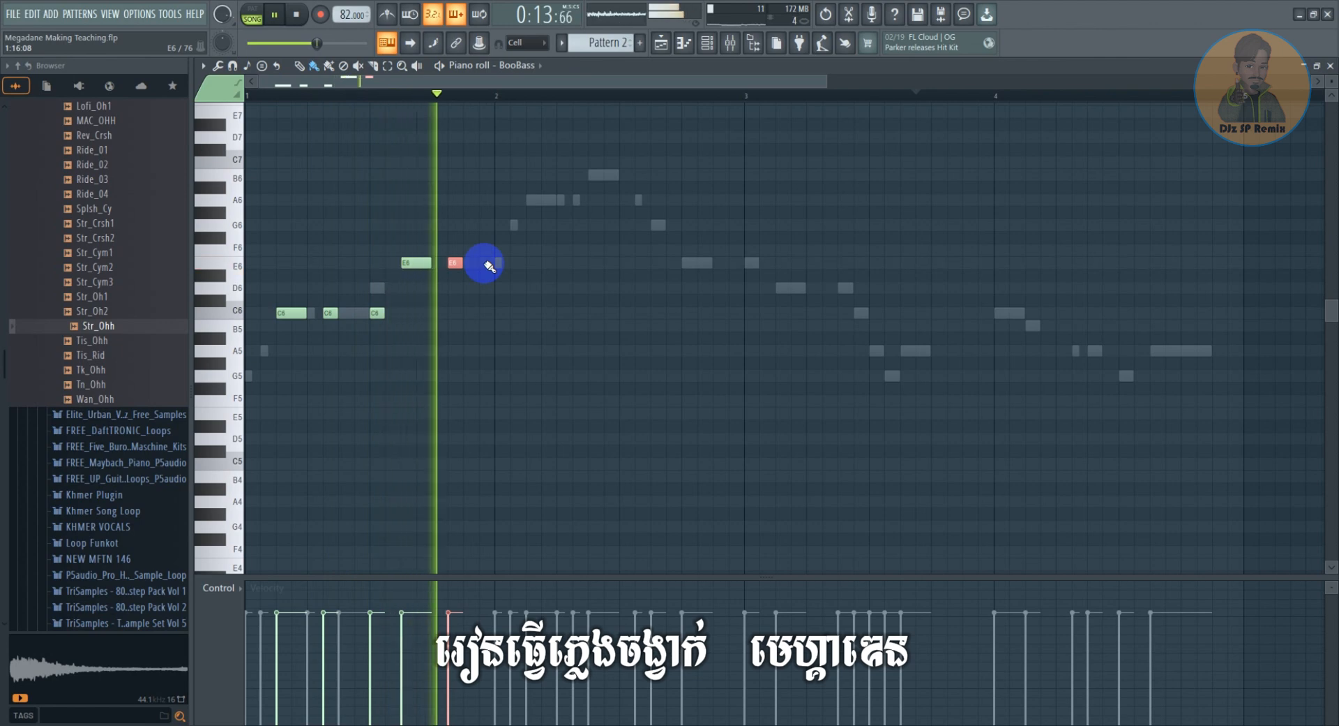
Add another one-step E6 bass note and position it at the first step of bar 2
click(485, 263)
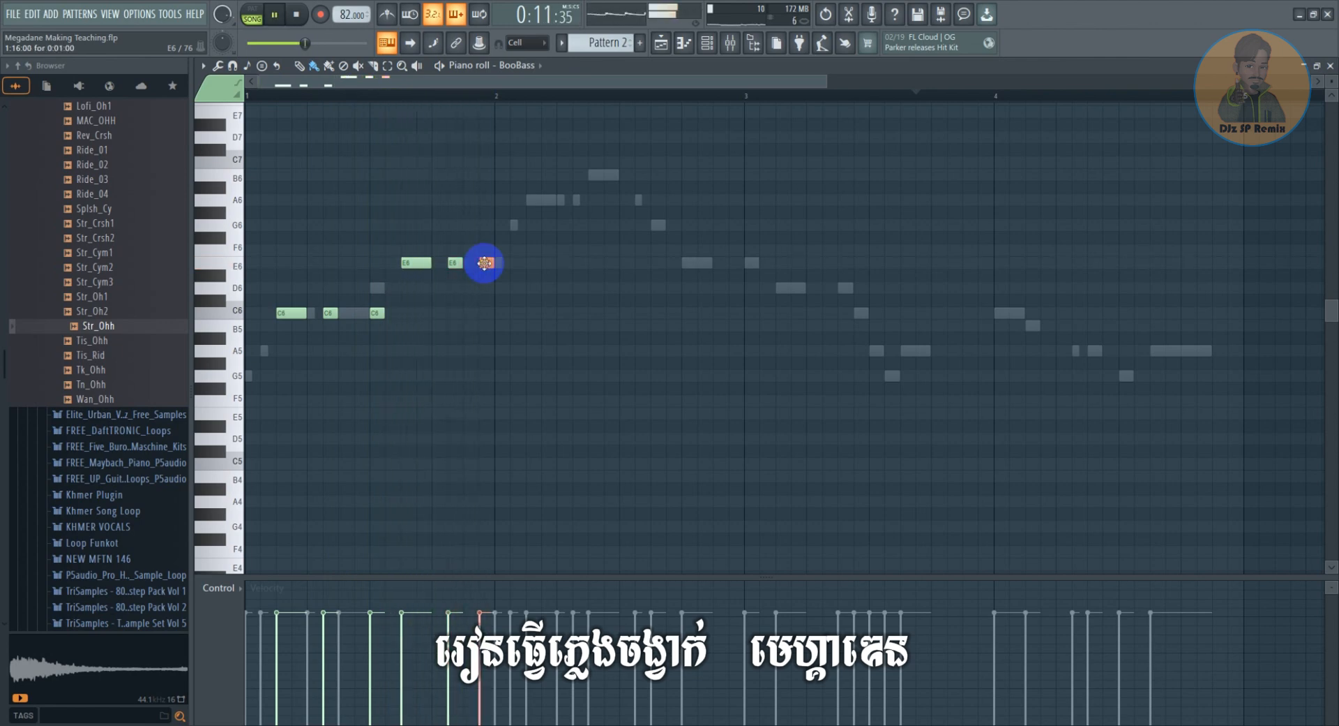
click(388, 67)
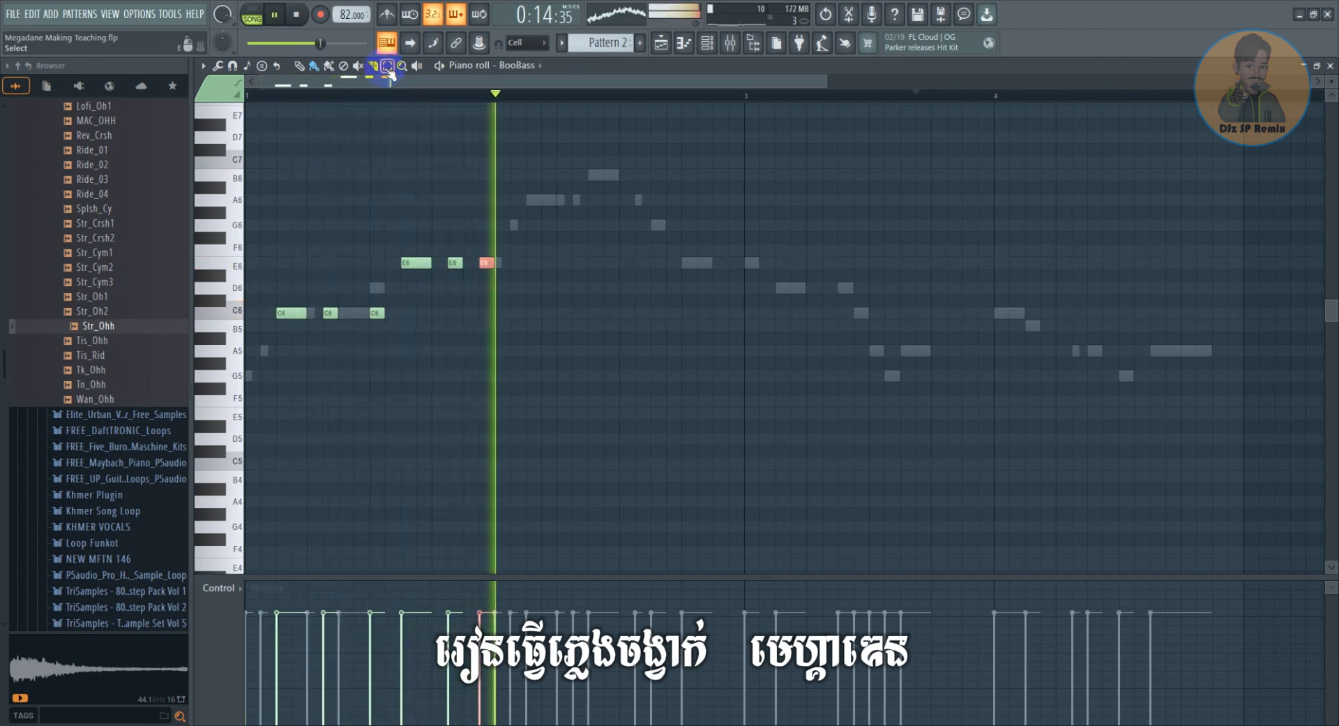
key(space)
click(483, 265)
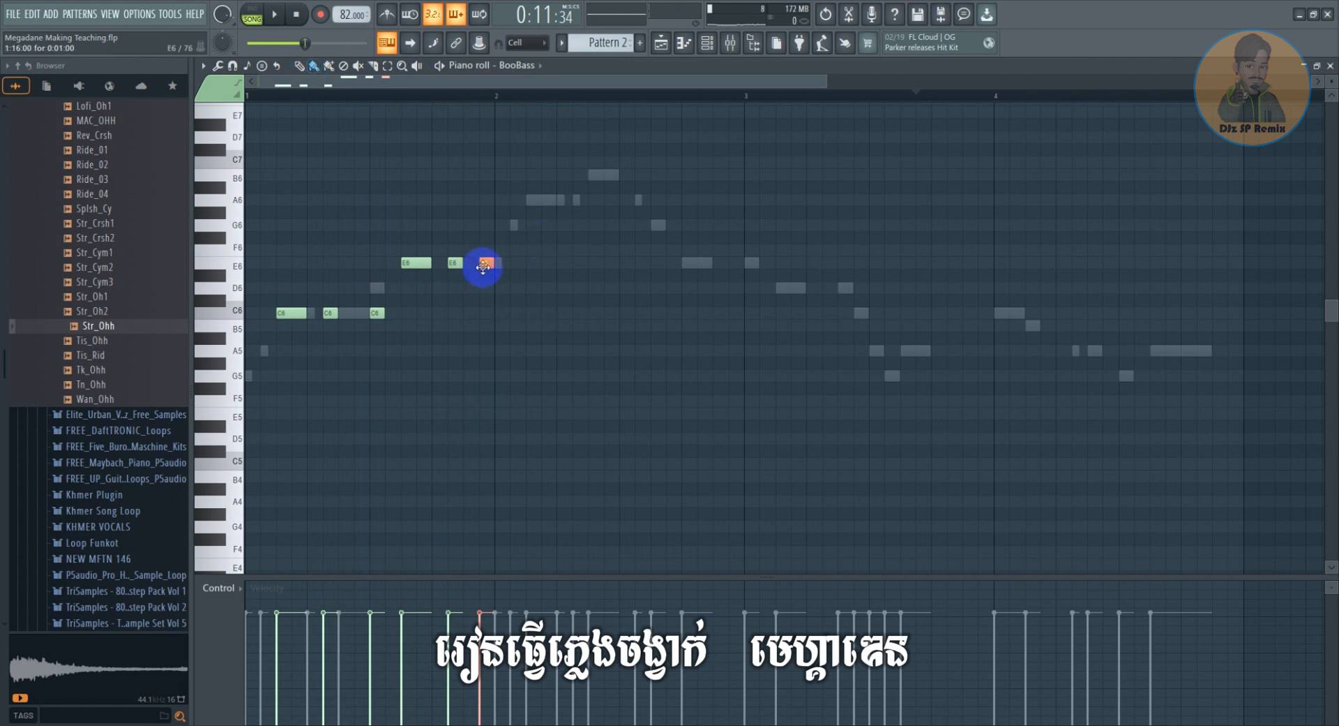
click(529, 95)
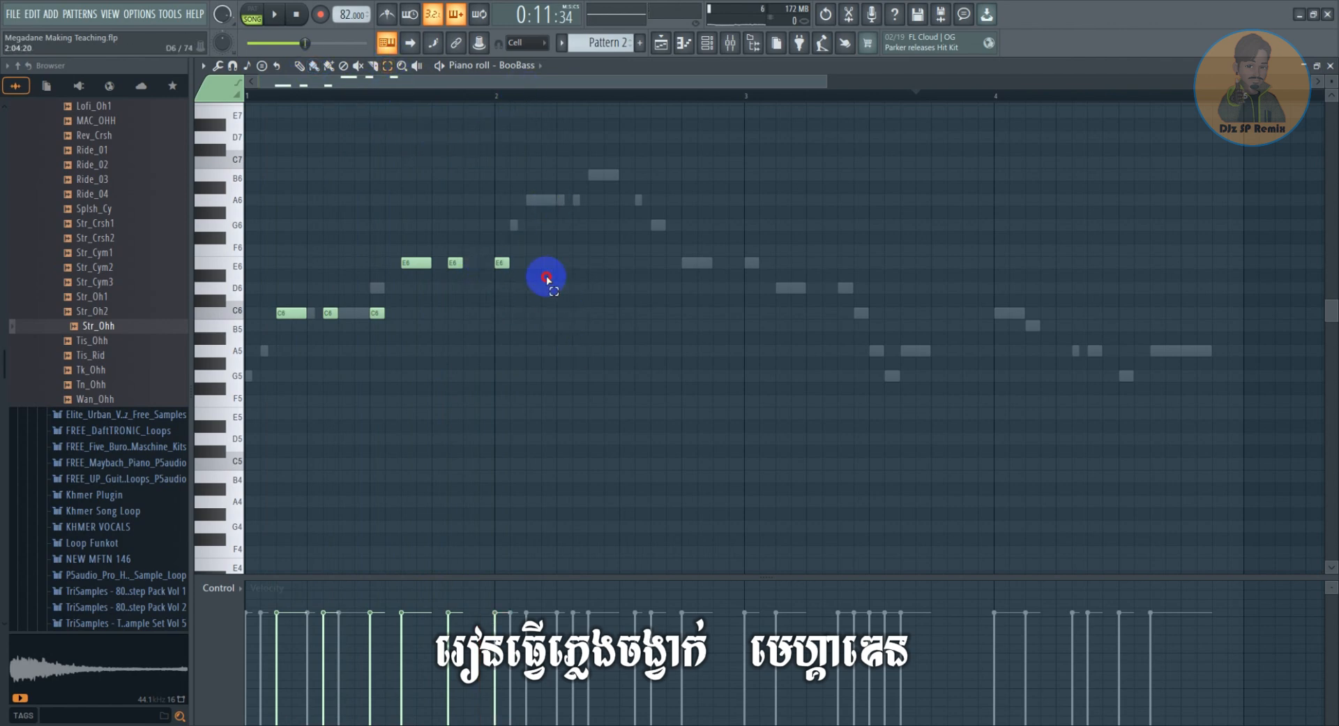
Duplicate the three E6 notes, move the copies to A6 starting at step 3 of bar 2, and play them
drag(544, 279, 404, 248)
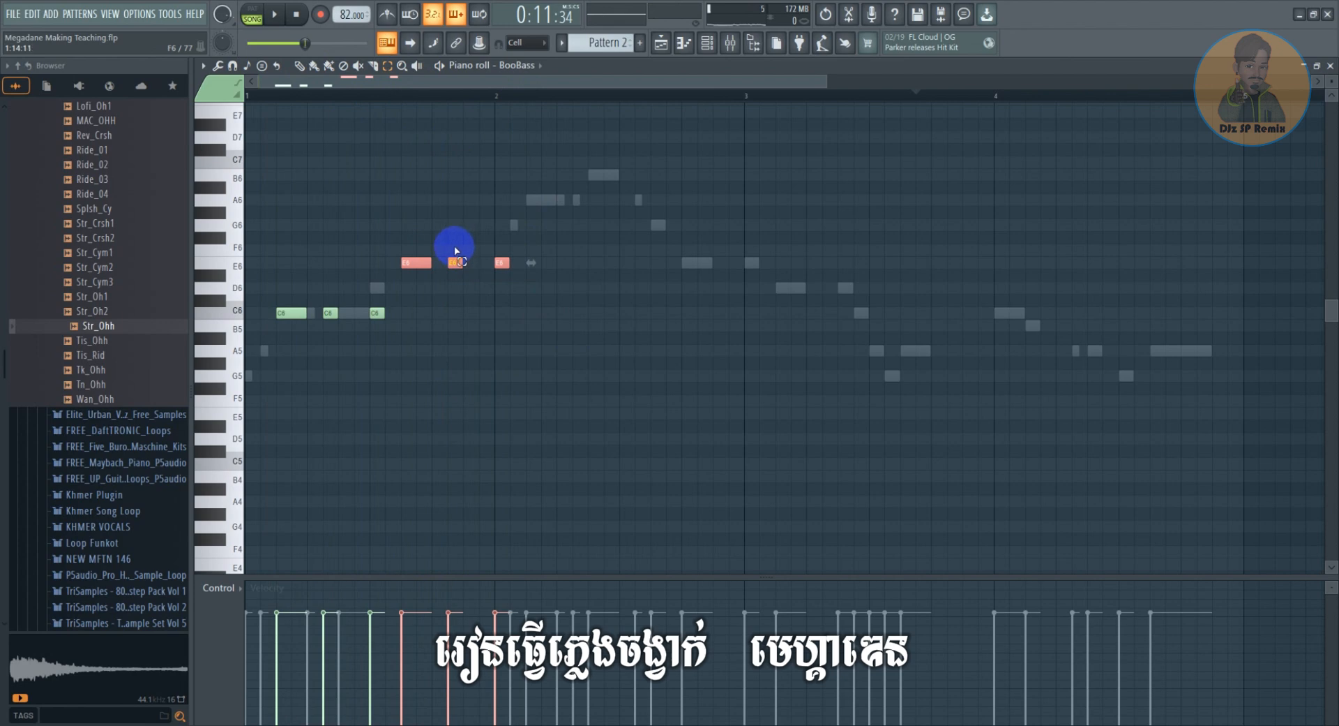
key(ctrl+b)
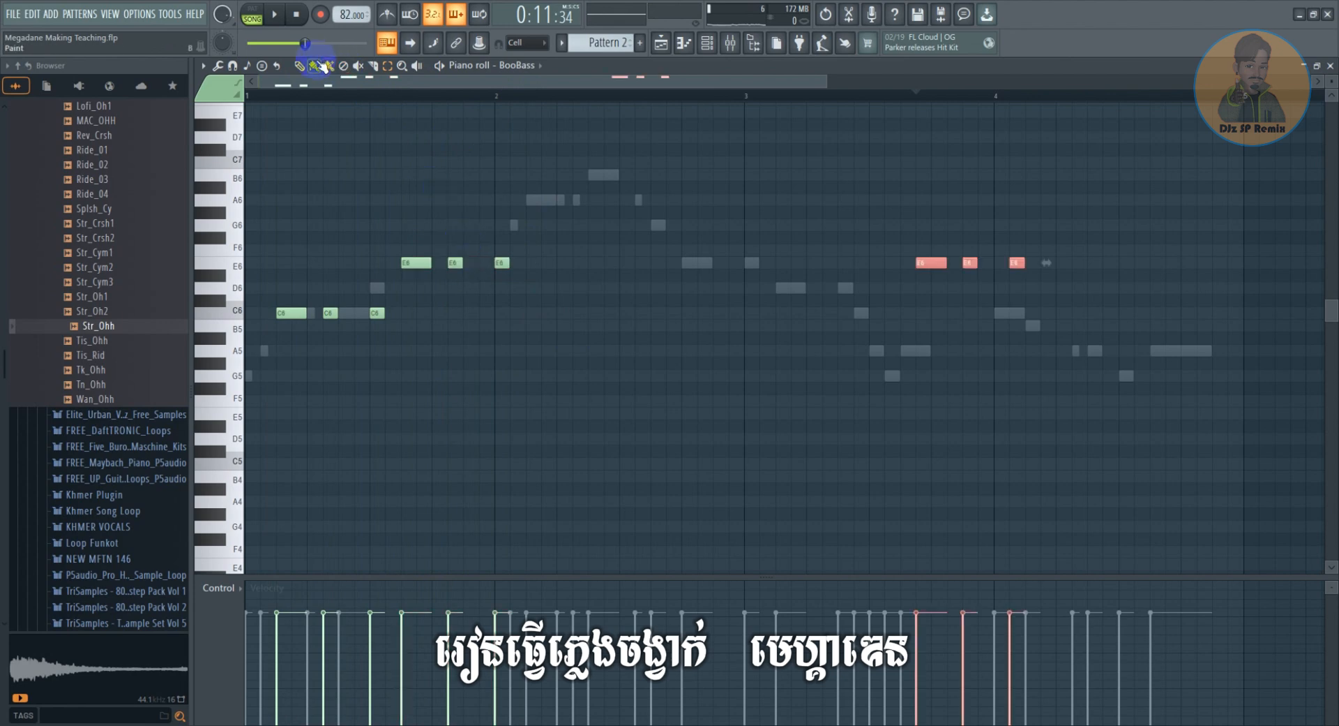
drag(919, 262, 559, 193)
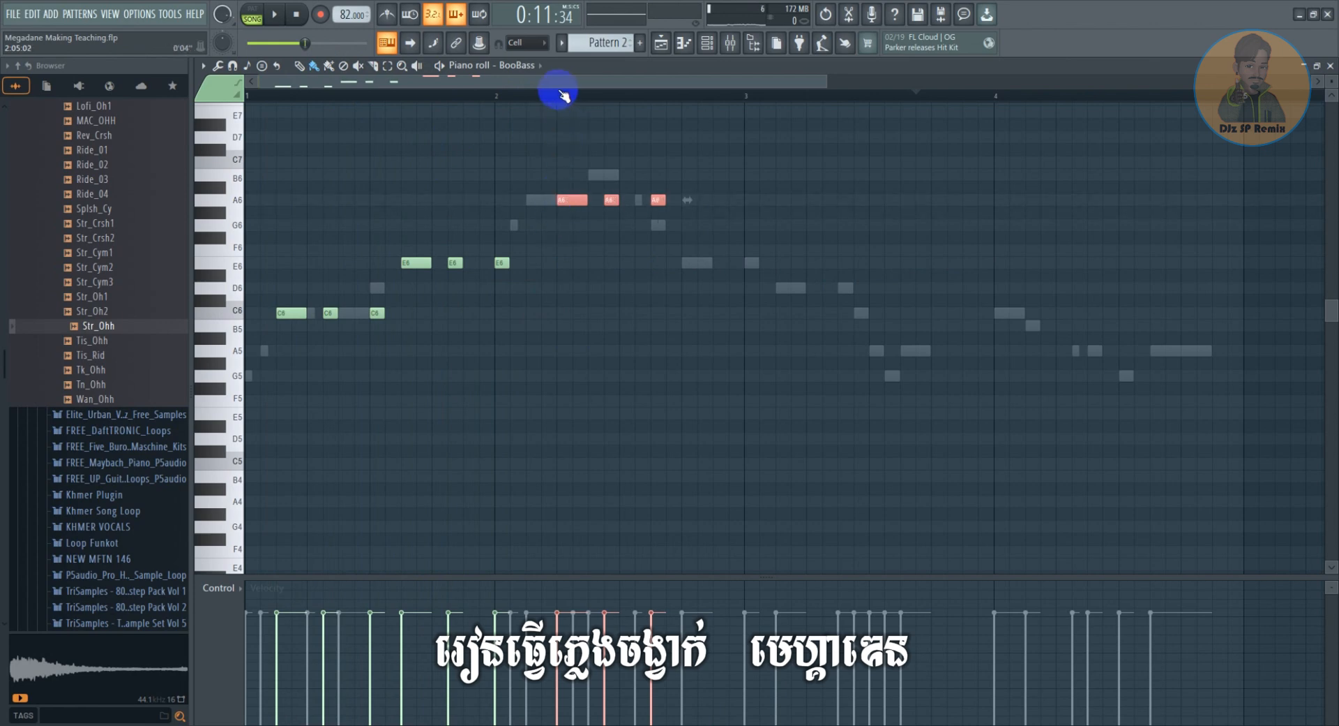
drag(523, 200, 539, 200)
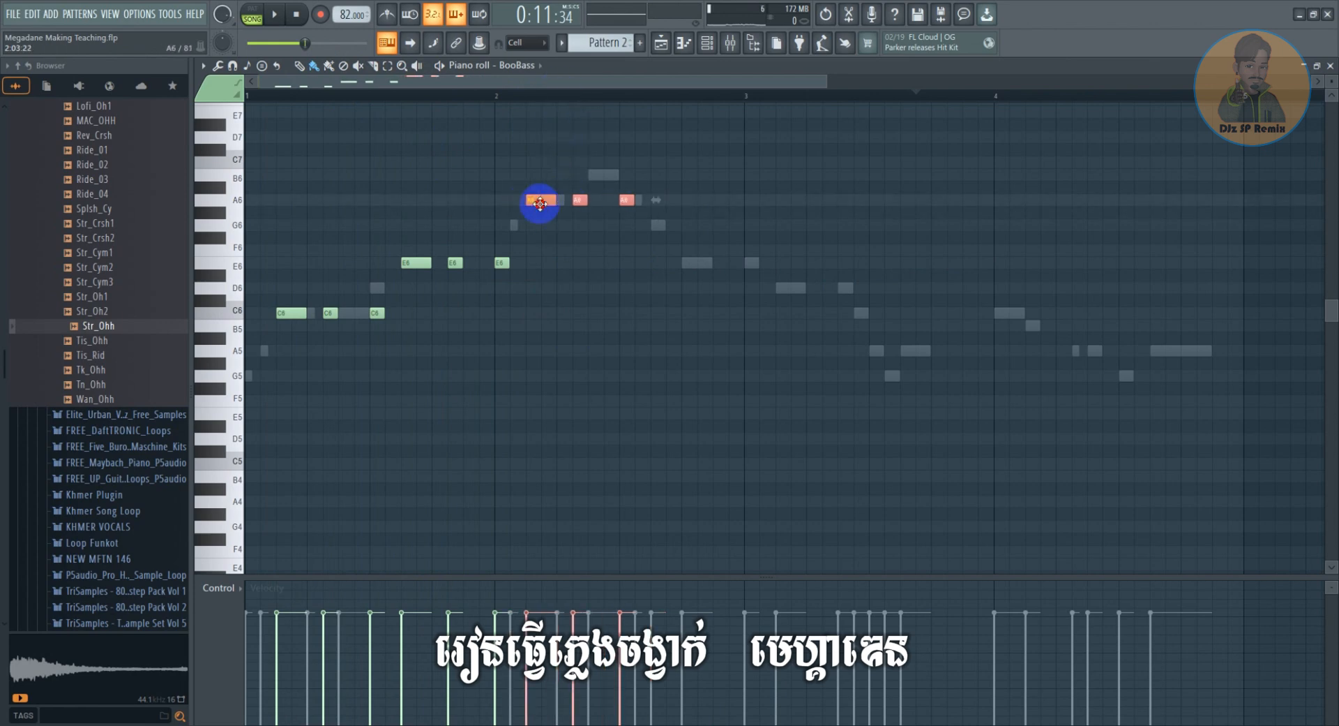
key(space)
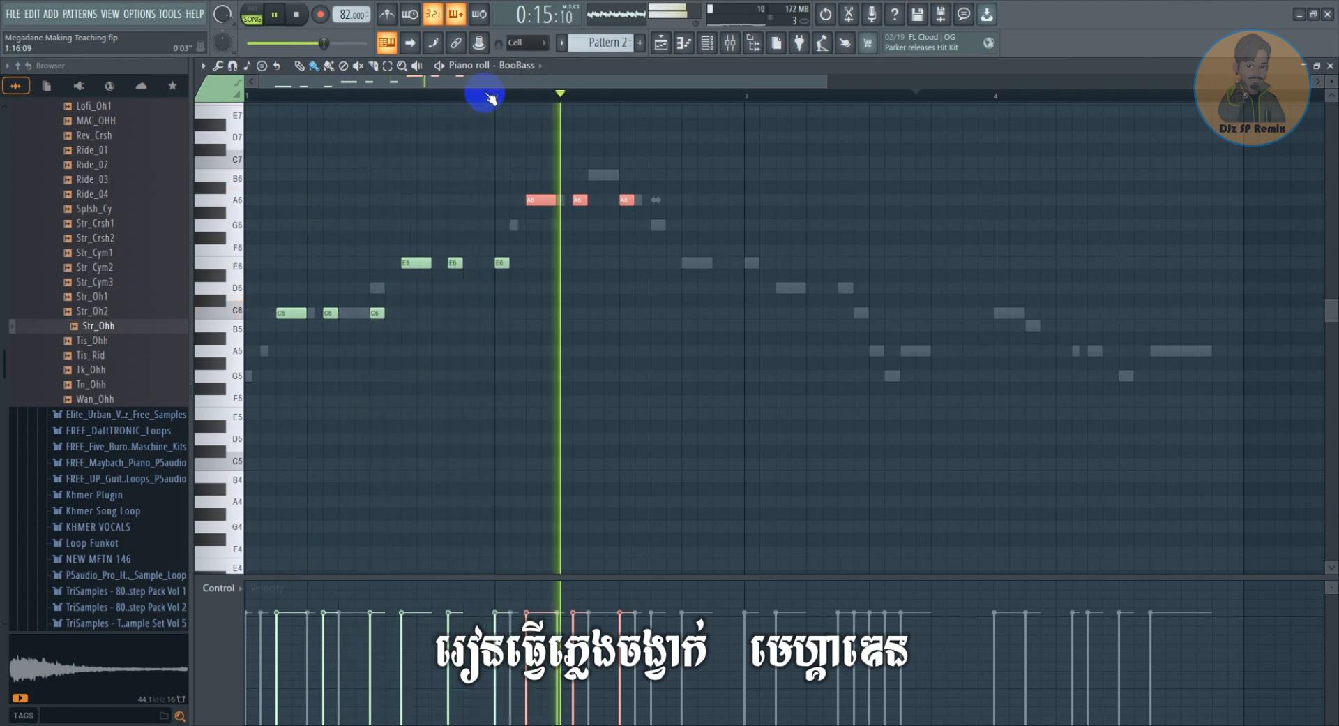
key(space)
Paste the three-note E6 figure so it starts at step 11 of bar 2 and play it
key(ctrl+v)
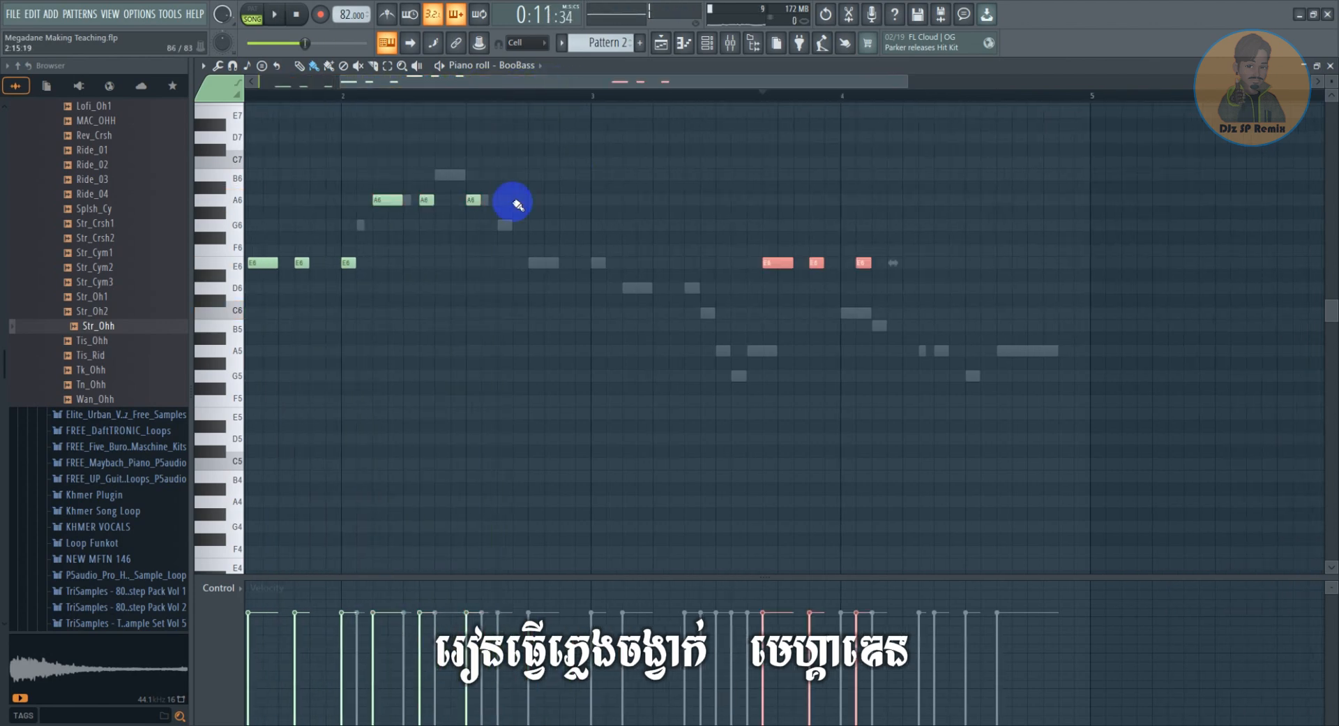
drag(777, 259, 509, 263)
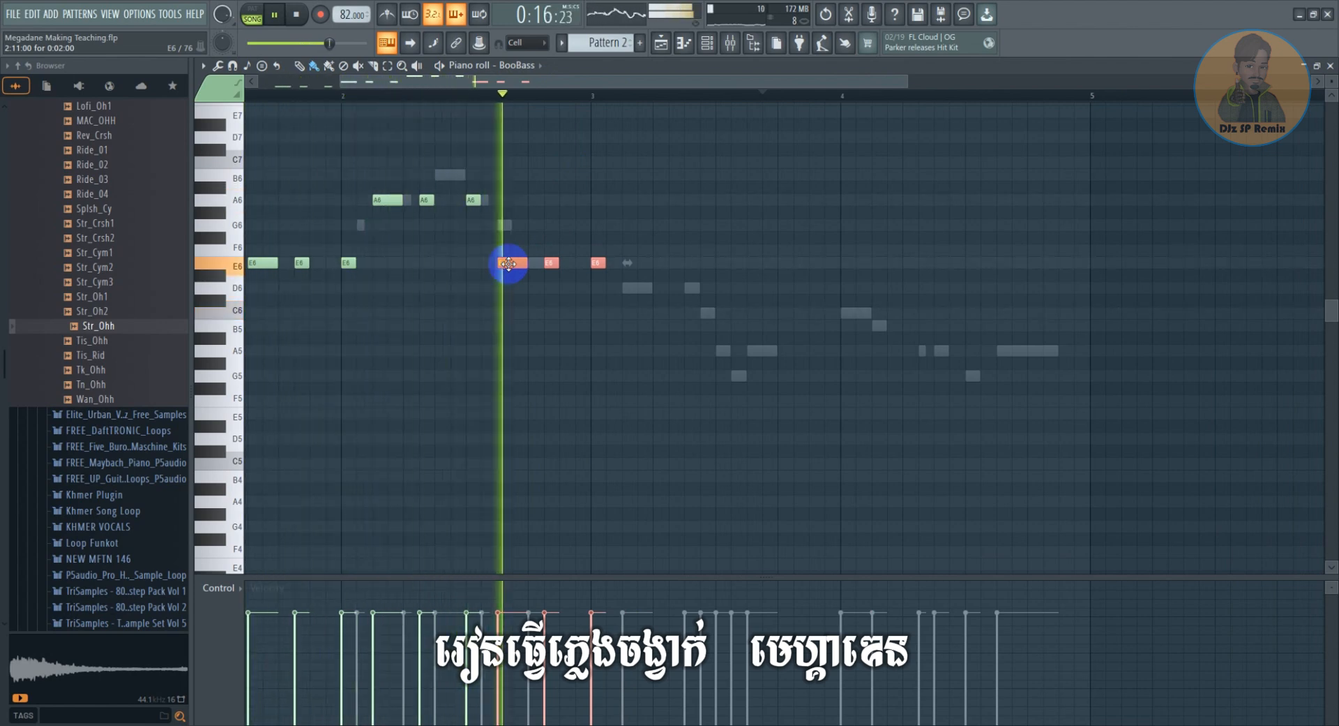
key(space)
Duplicate the three-note figure, move the copy to D6 starting at step 3 of bar 3, and play it
drag(562, 83, 607, 85)
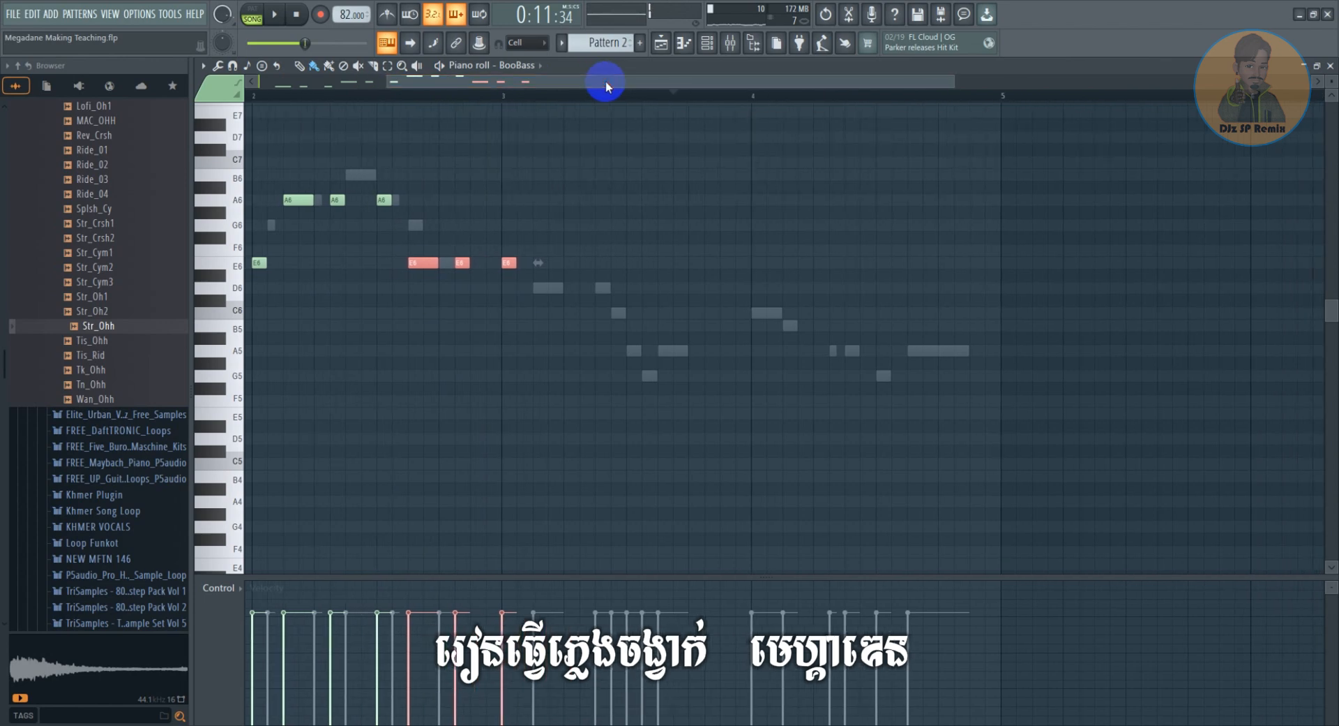
key(ctrl+b)
drag(680, 262, 538, 288)
key(space)
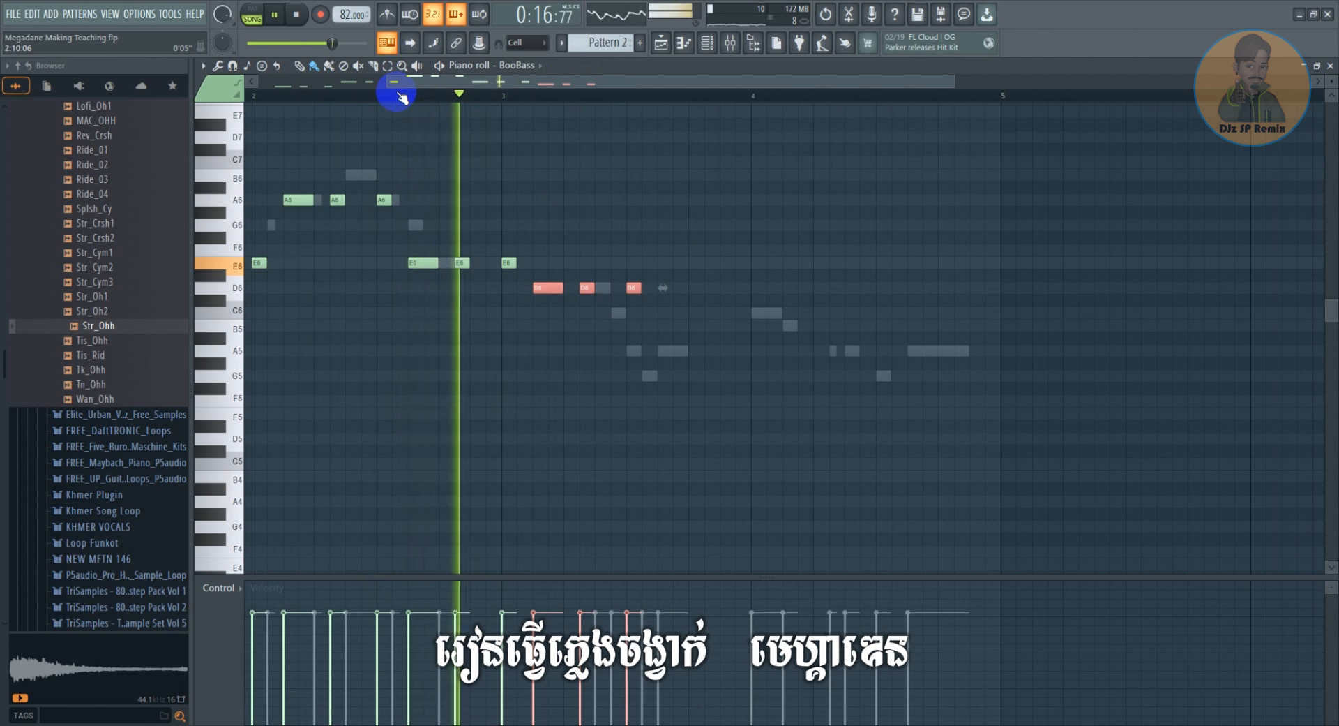
Paste the three-note figure, move it to A5 starting at step 11 of bar 3, and play it
drag(489, 86, 588, 82)
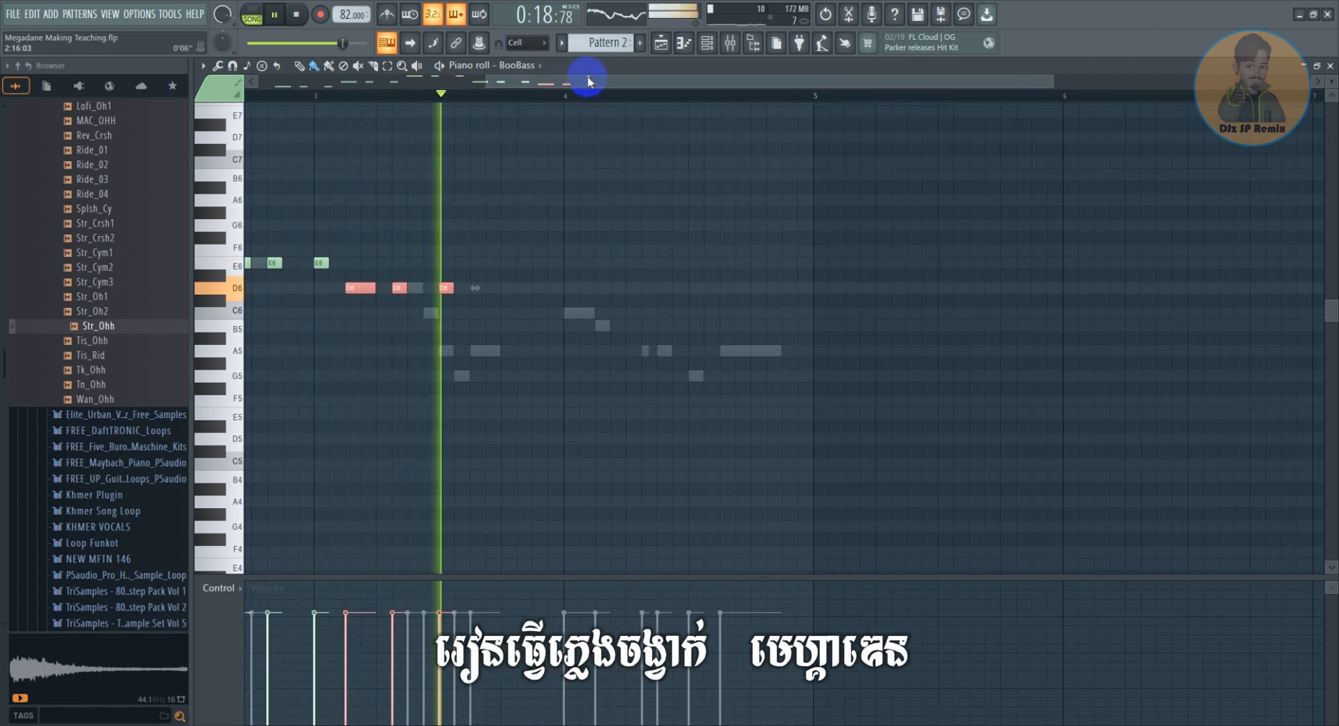
key(space)
key(ctrl+v)
drag(498, 262, 482, 357)
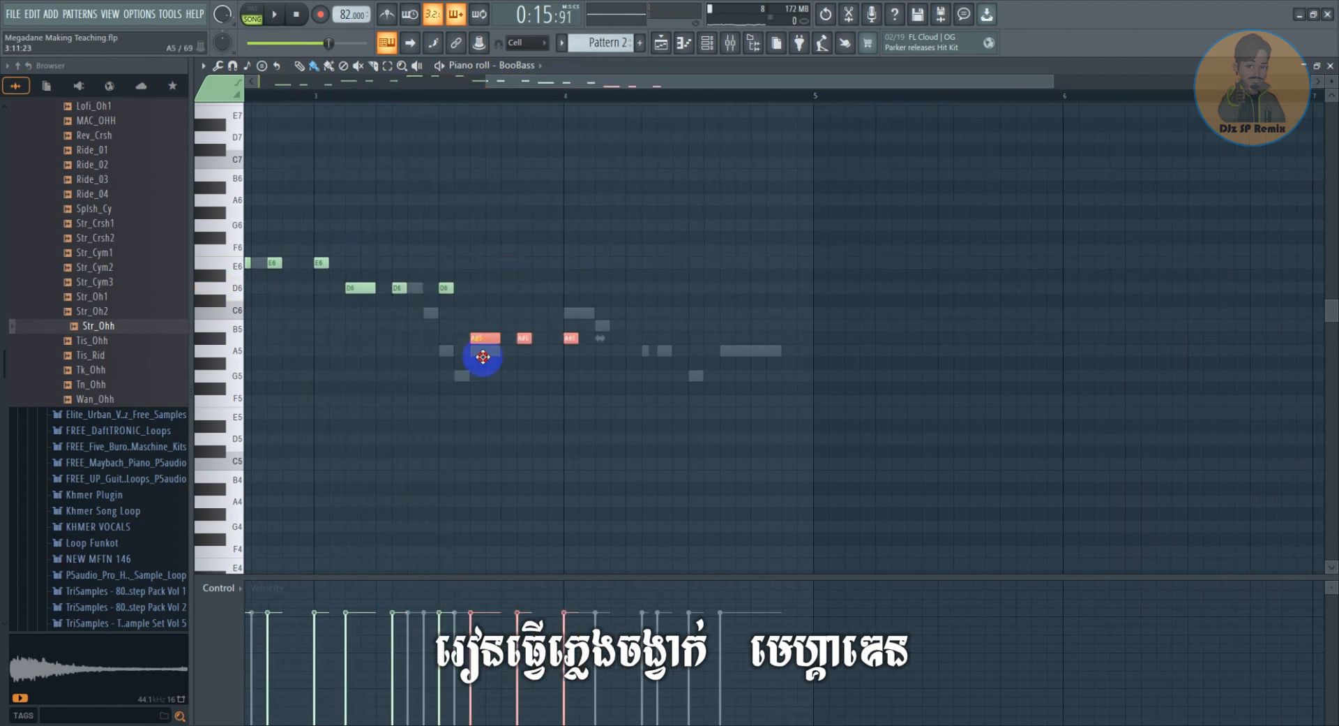
key(space)
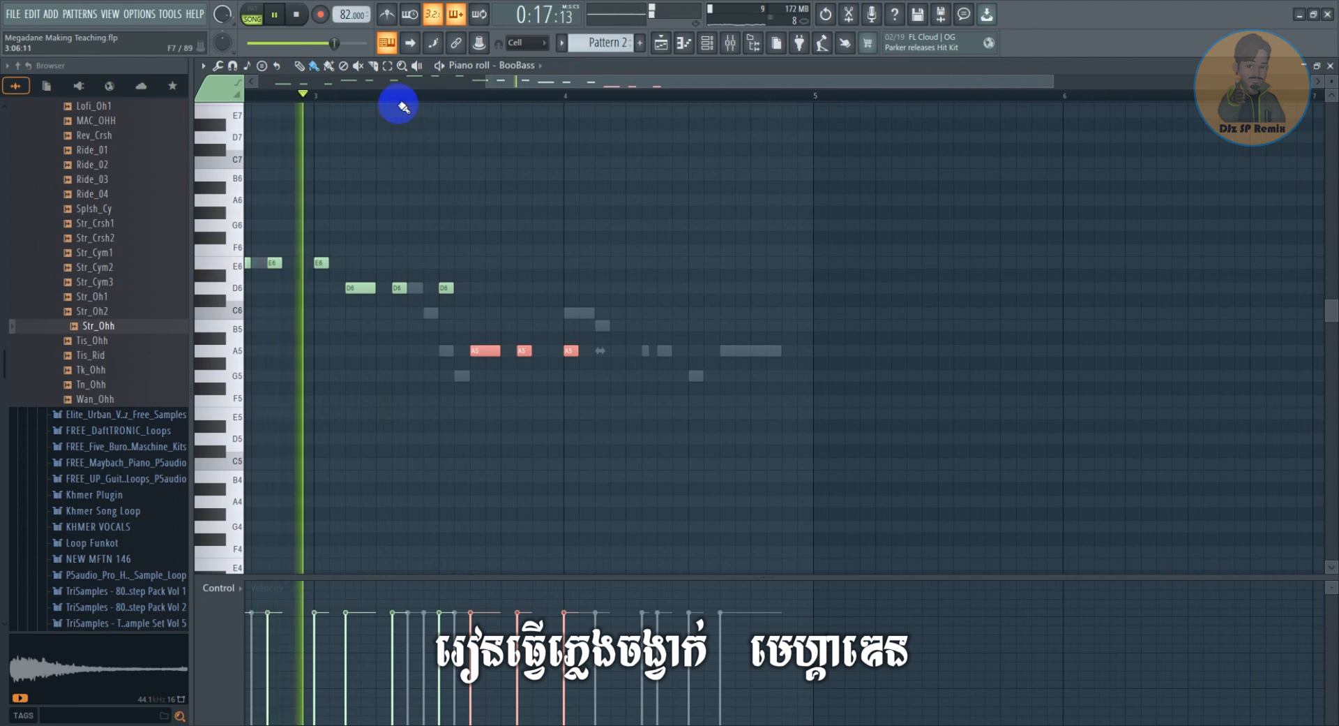
Paste the three-note figure, move it to B5 starting at step 3 of bar 4, and play it
drag(539, 79, 635, 83)
key(space)
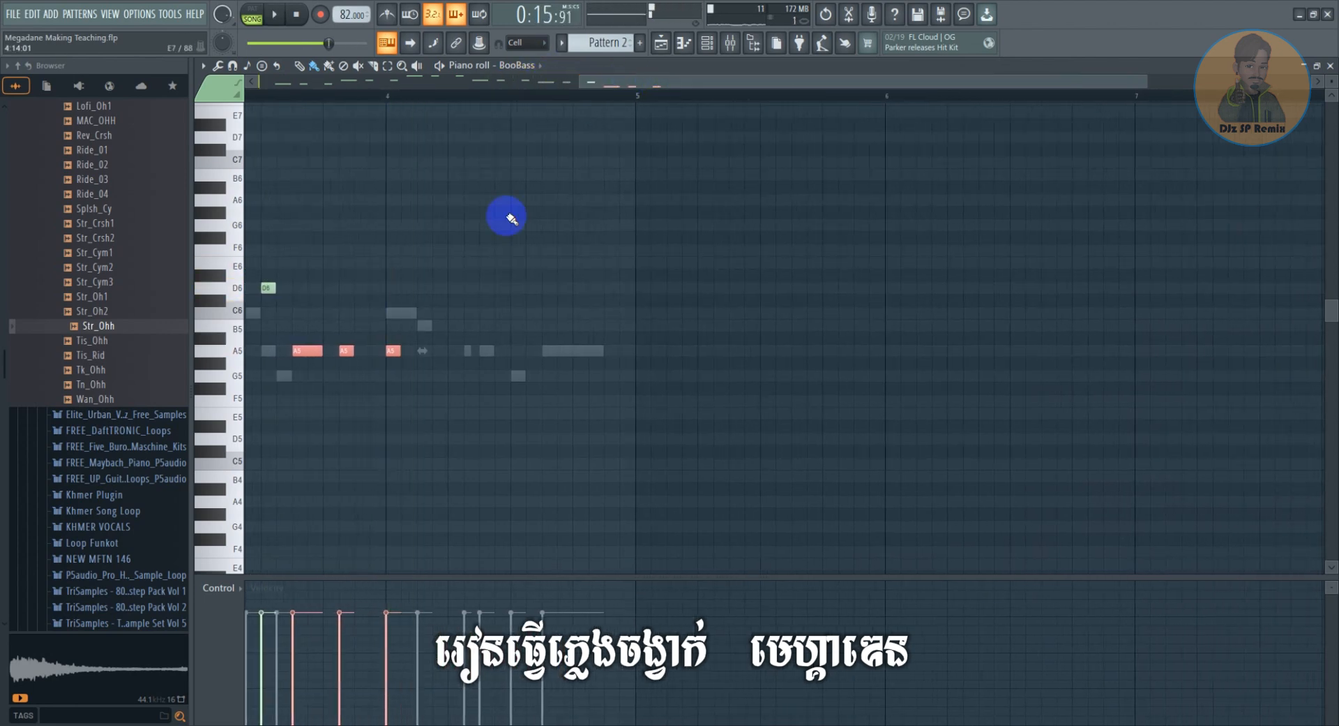
key(ctrl+v)
drag(332, 262, 444, 323)
key(space)
key(ctrl+d)
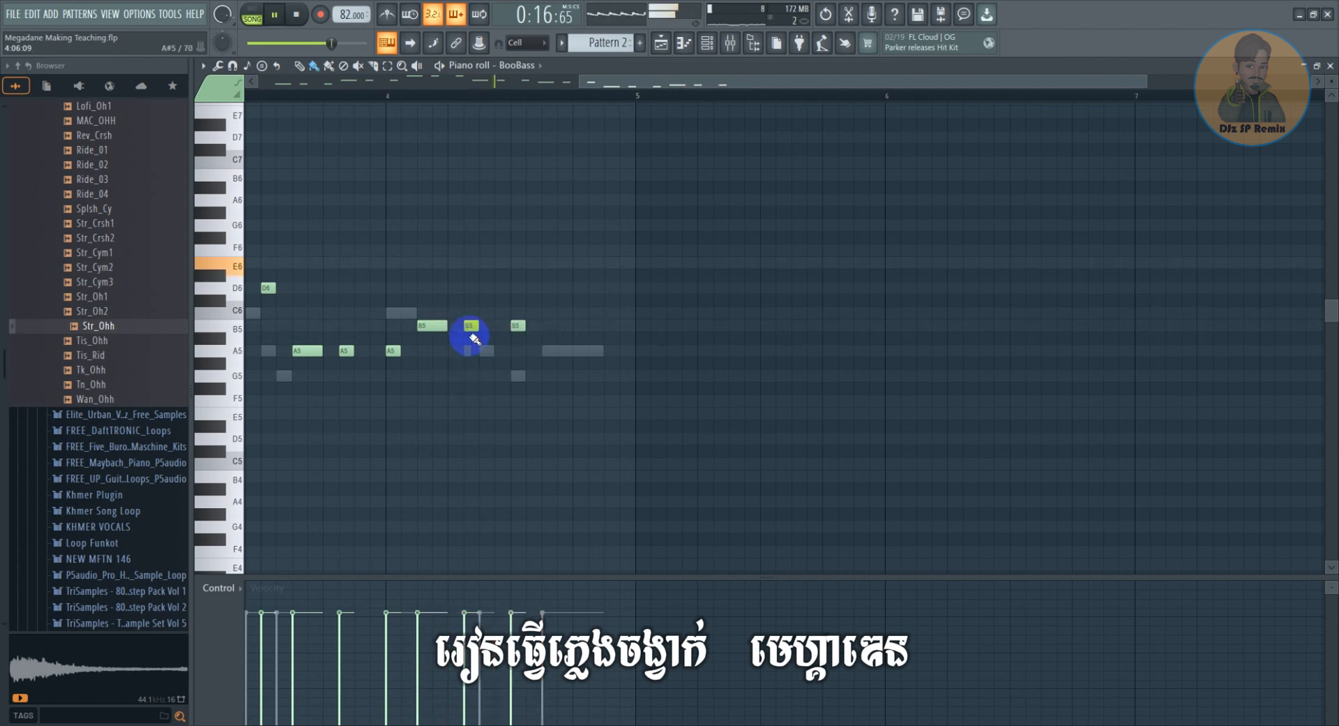
Lower the second and third notes of bar 4's B5 figure to A5 and G5, add a three-step A5 note at step 11, and play
drag(469, 350, 517, 351)
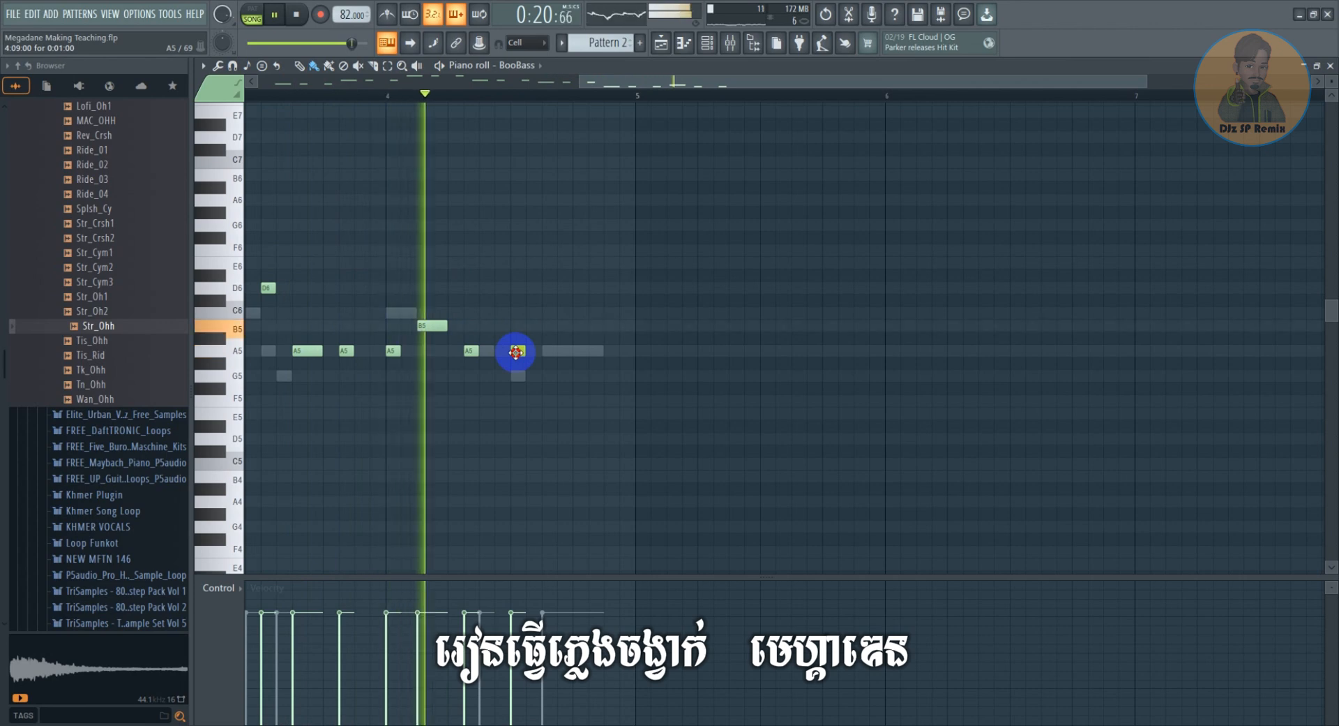
key(space)
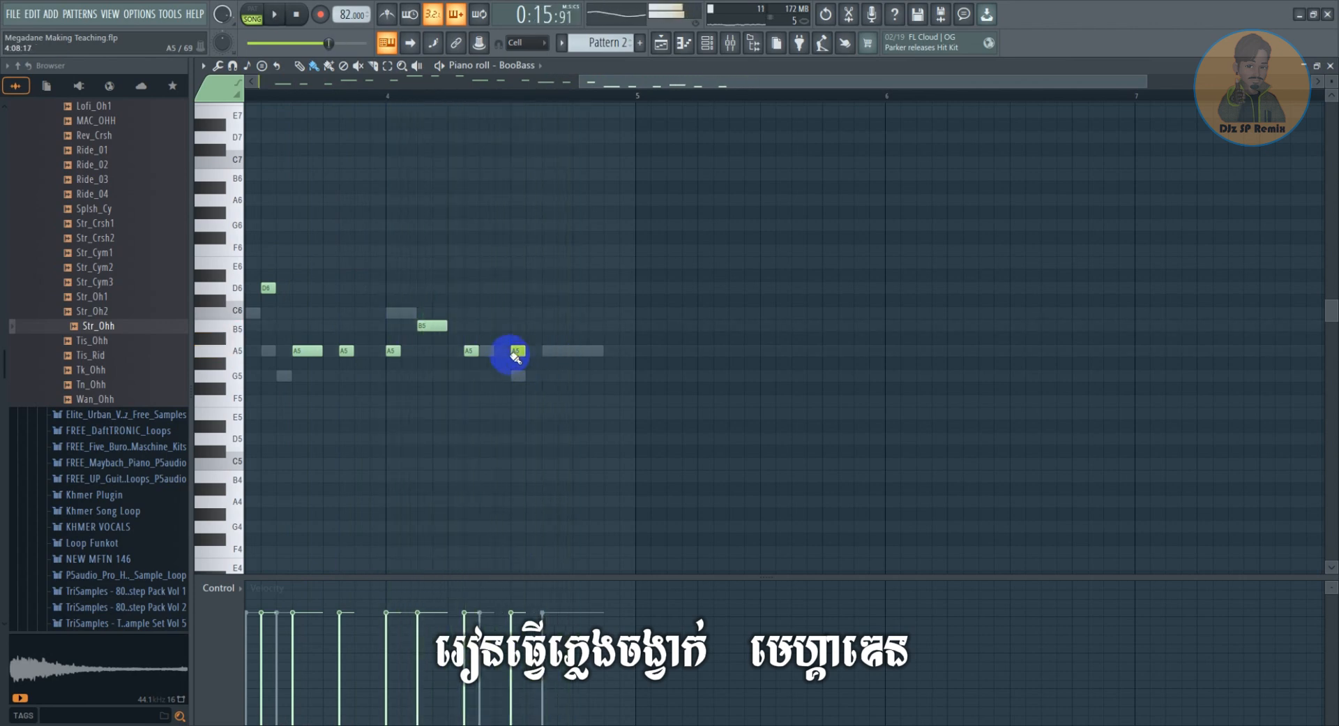
drag(517, 374, 517, 376)
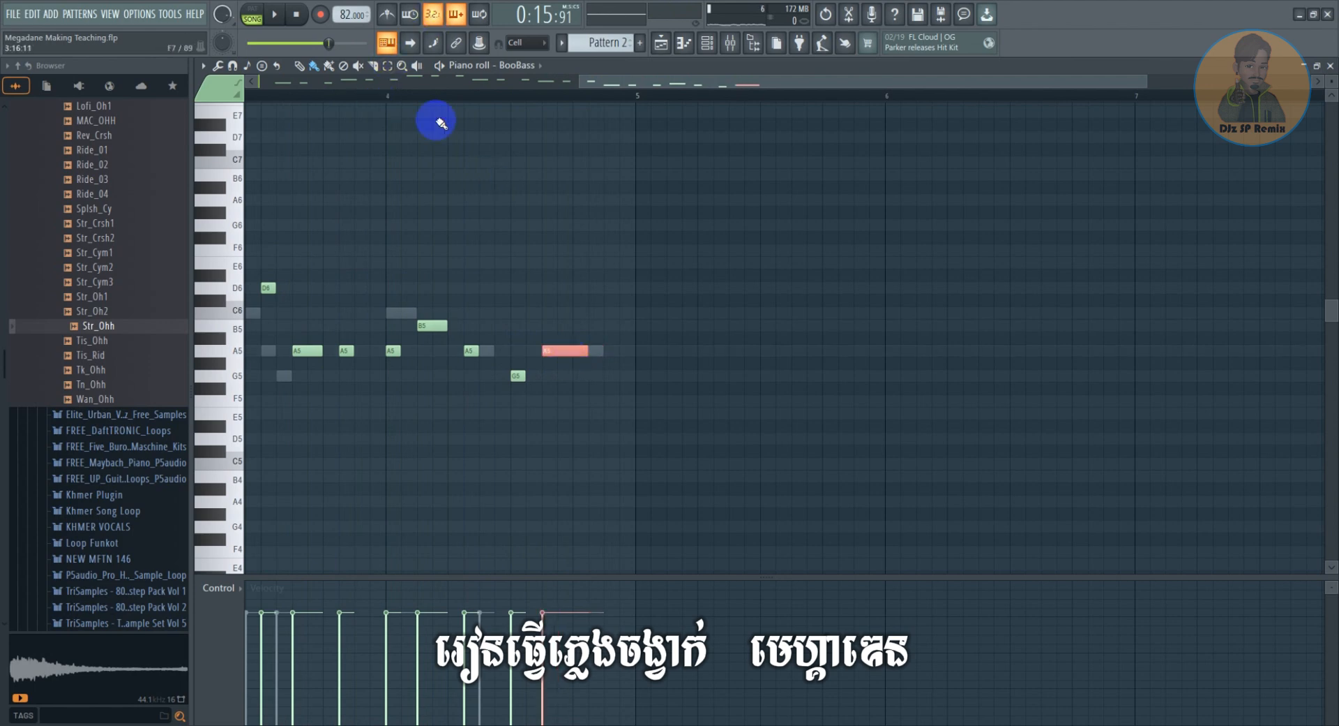
key(space)
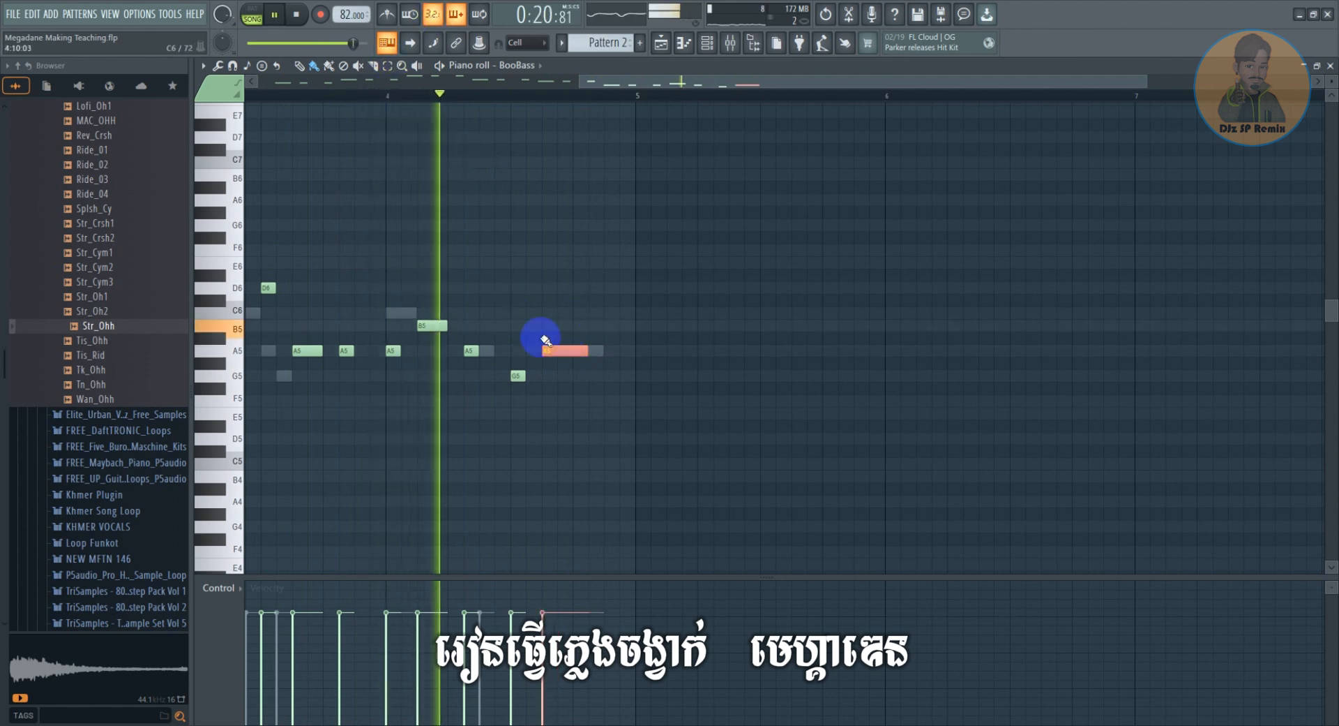
Shorten bar 4's last A5 note to two steps, add a one-step A5 note at step 14, save the project, and play
key(space)
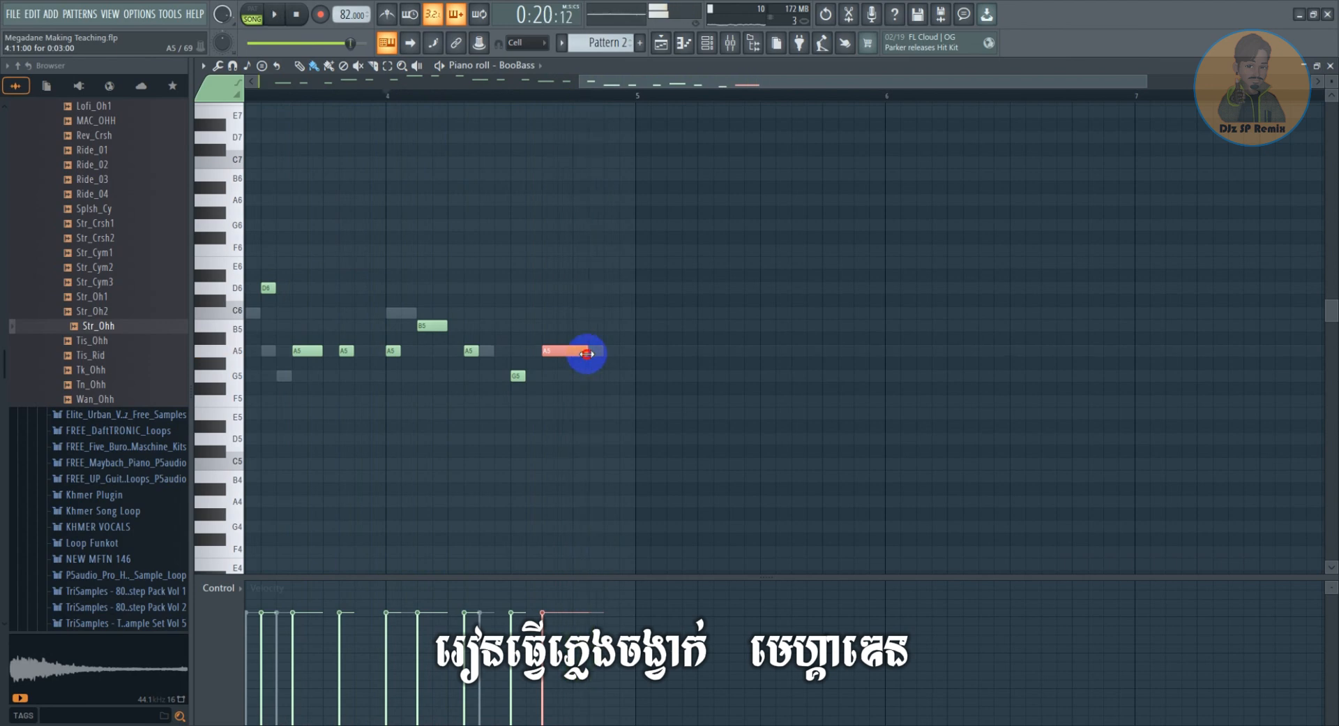
key(space)
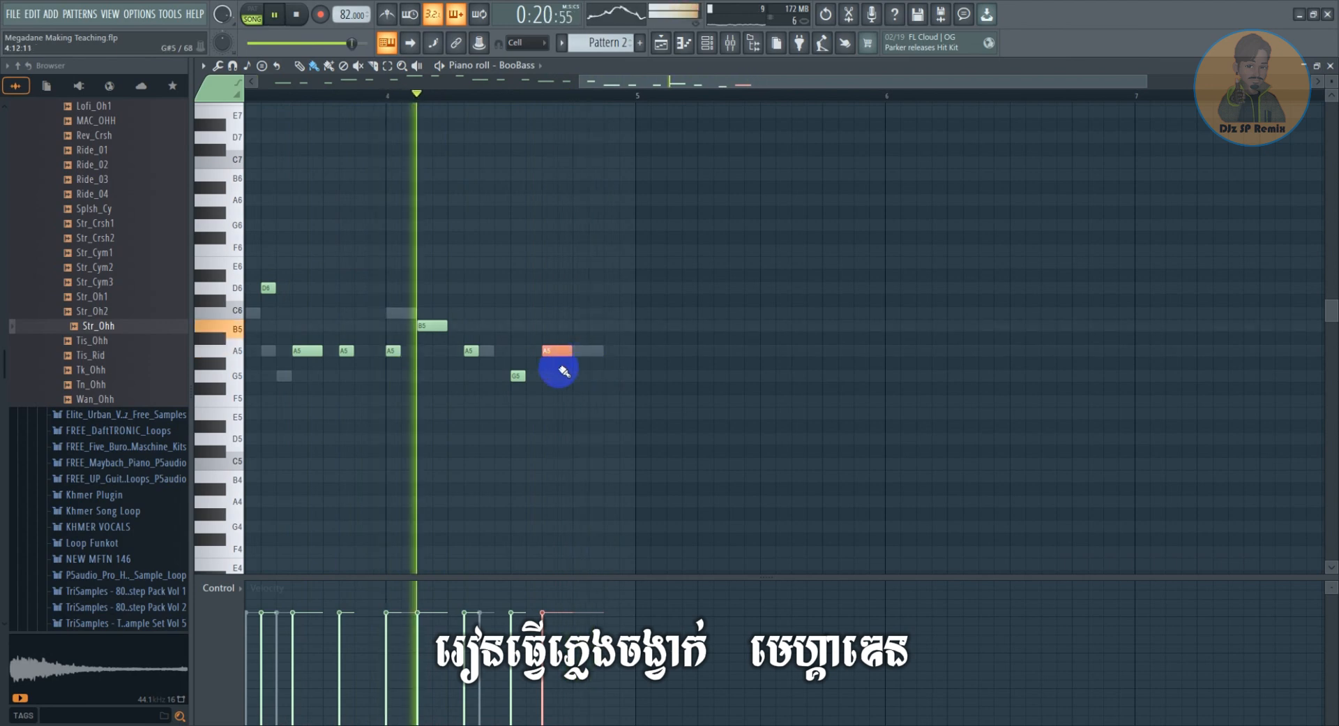
click(611, 350)
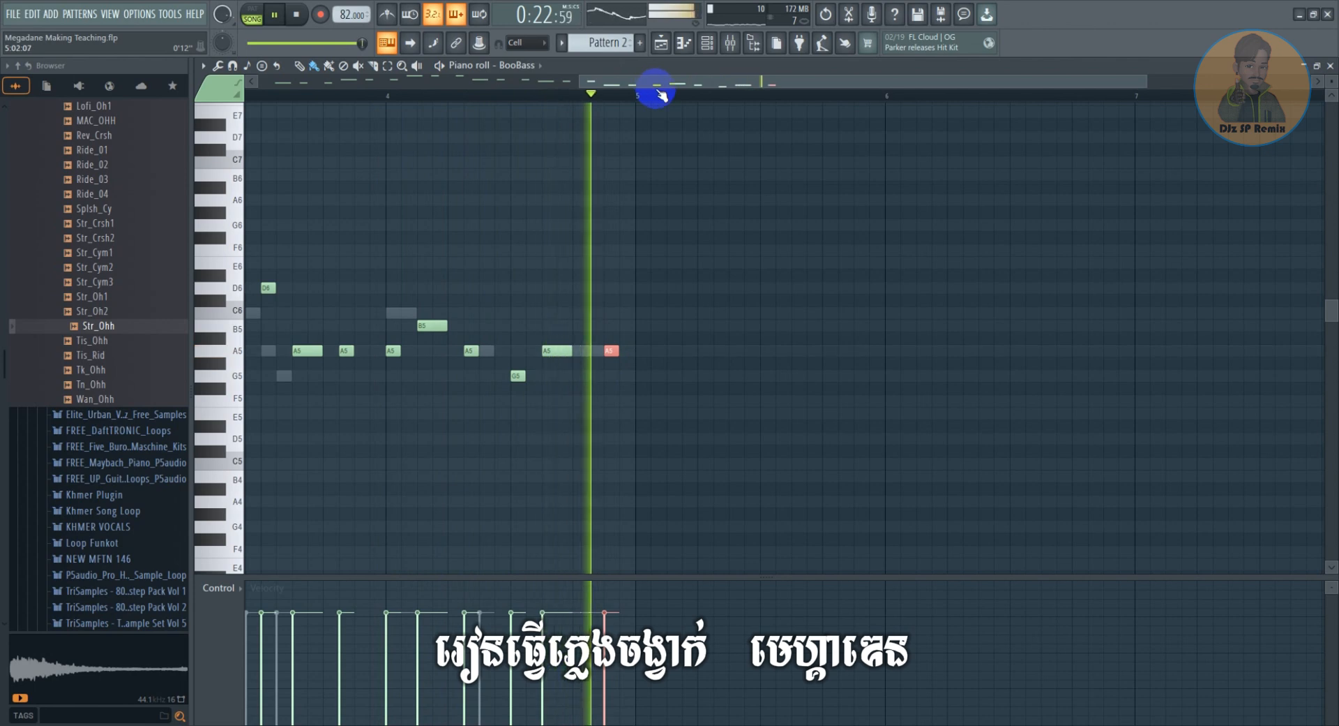
key(space)
drag(613, 351, 598, 350)
key(ctrl+s)
key(space)
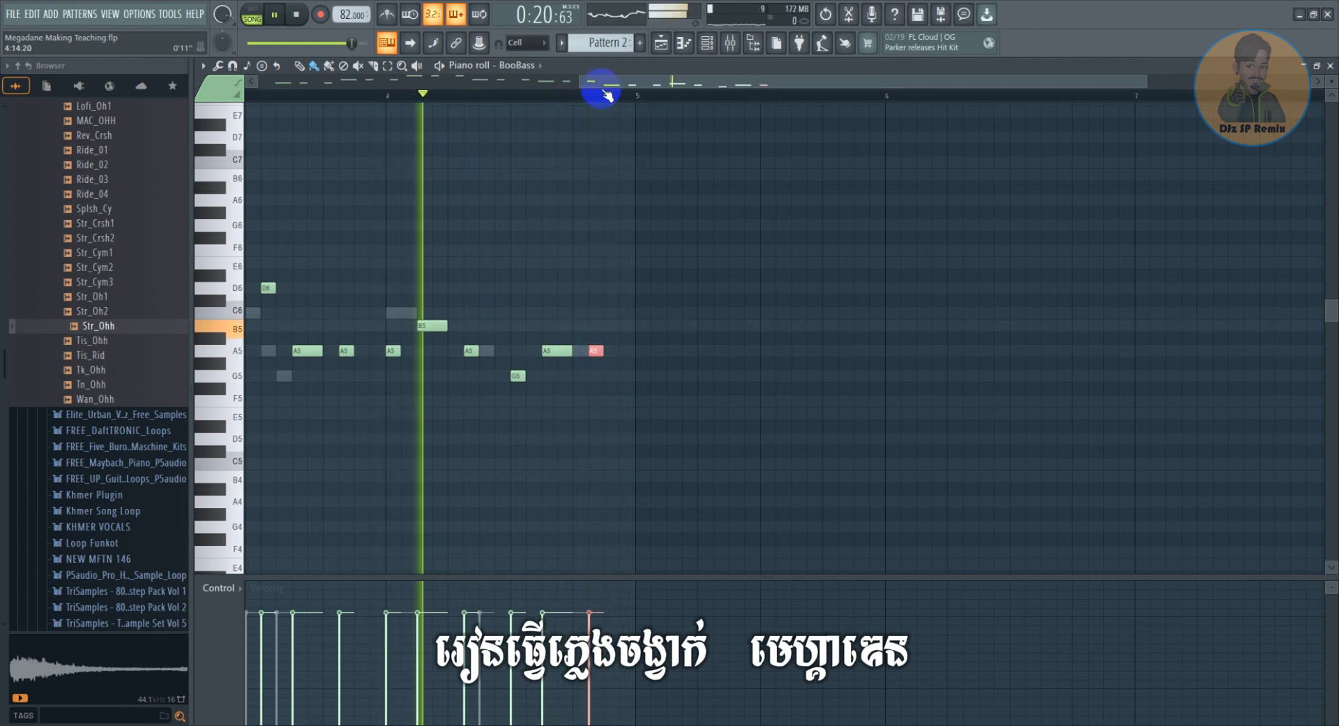
scroll(607, 94, down, 2)
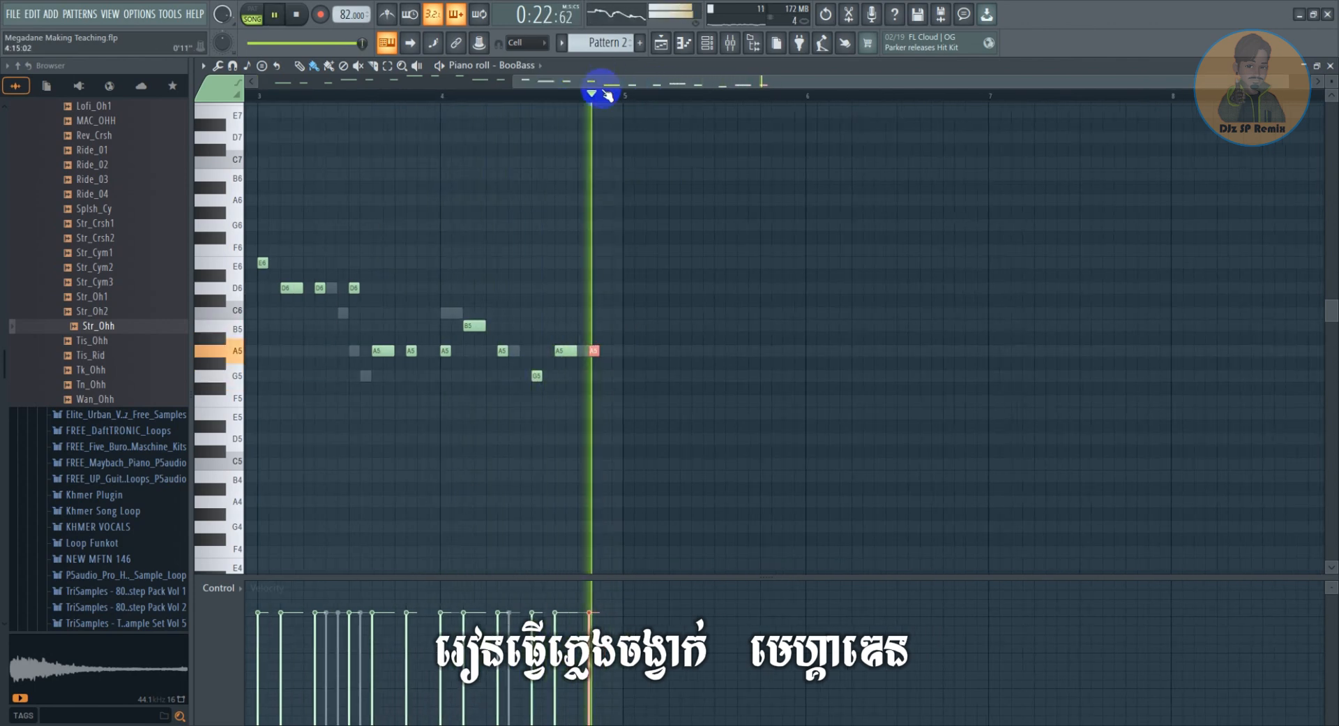
key(space)
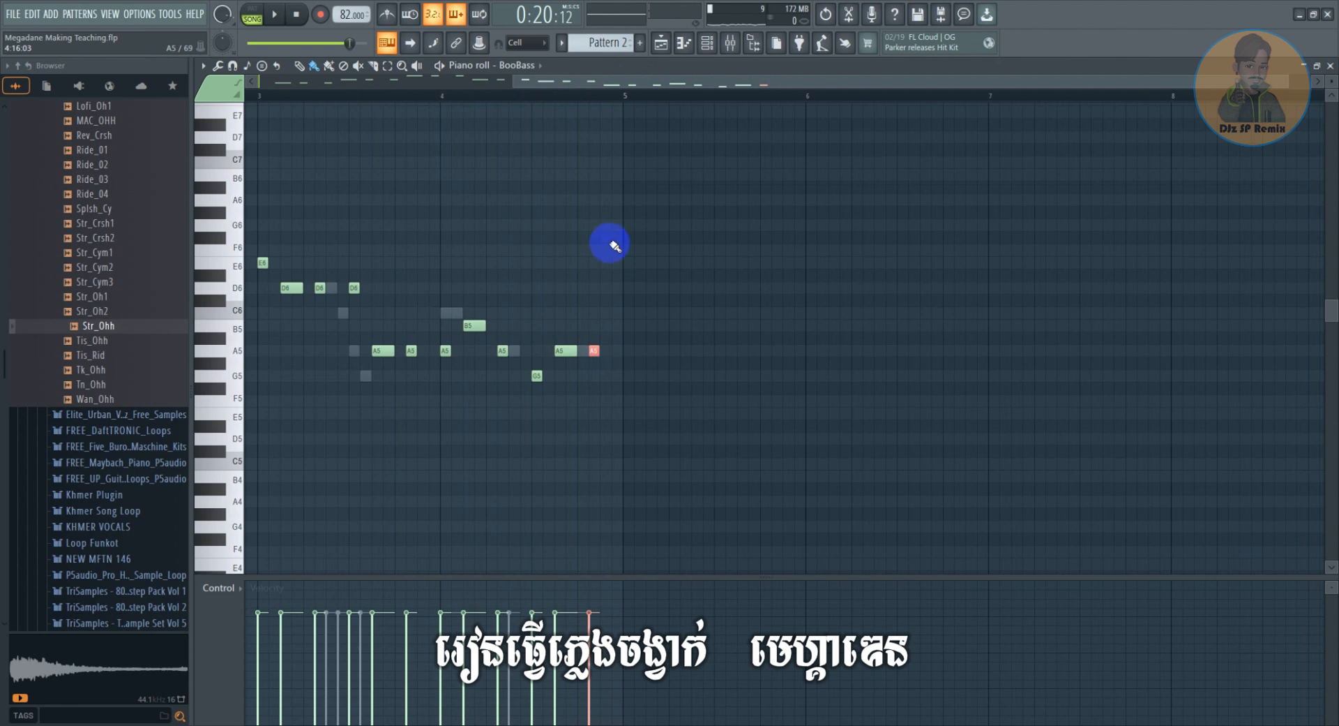
Move all the BooBass notes from Pattern 2 into a new Pattern 4
scroll(575, 100, down, 2)
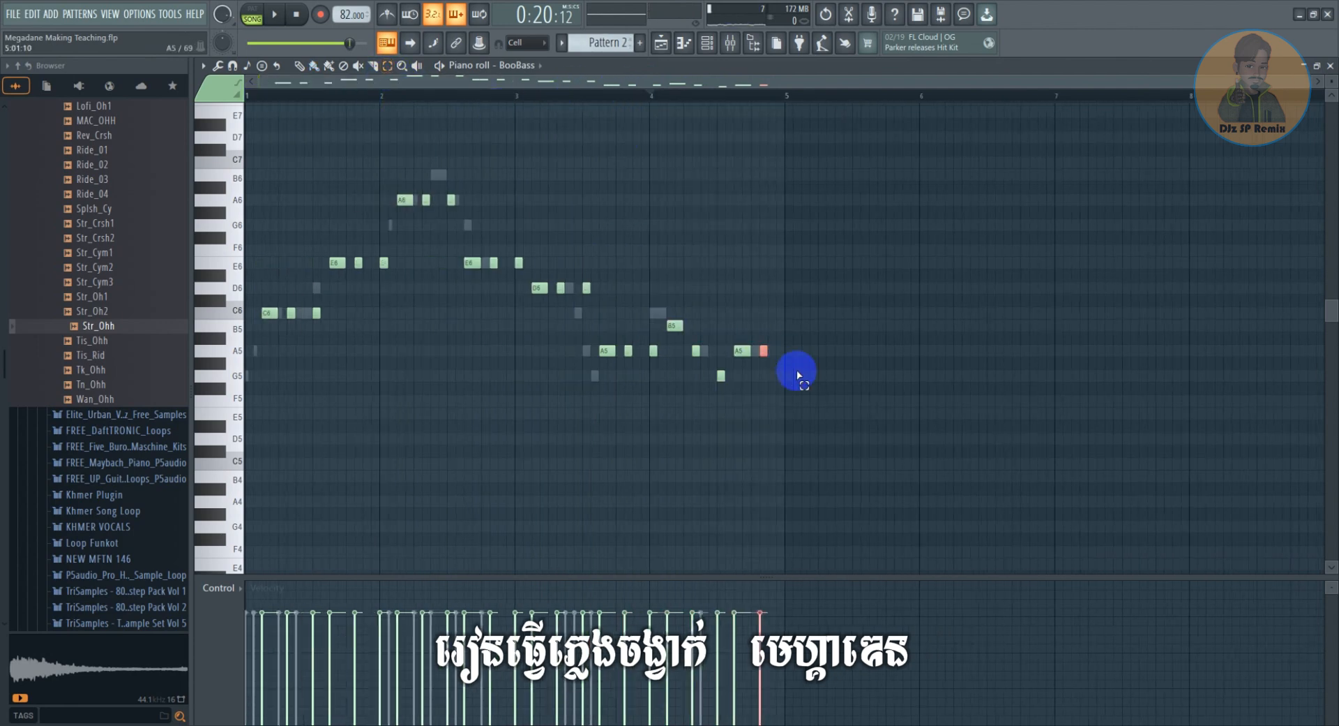
drag(823, 405, 271, 200)
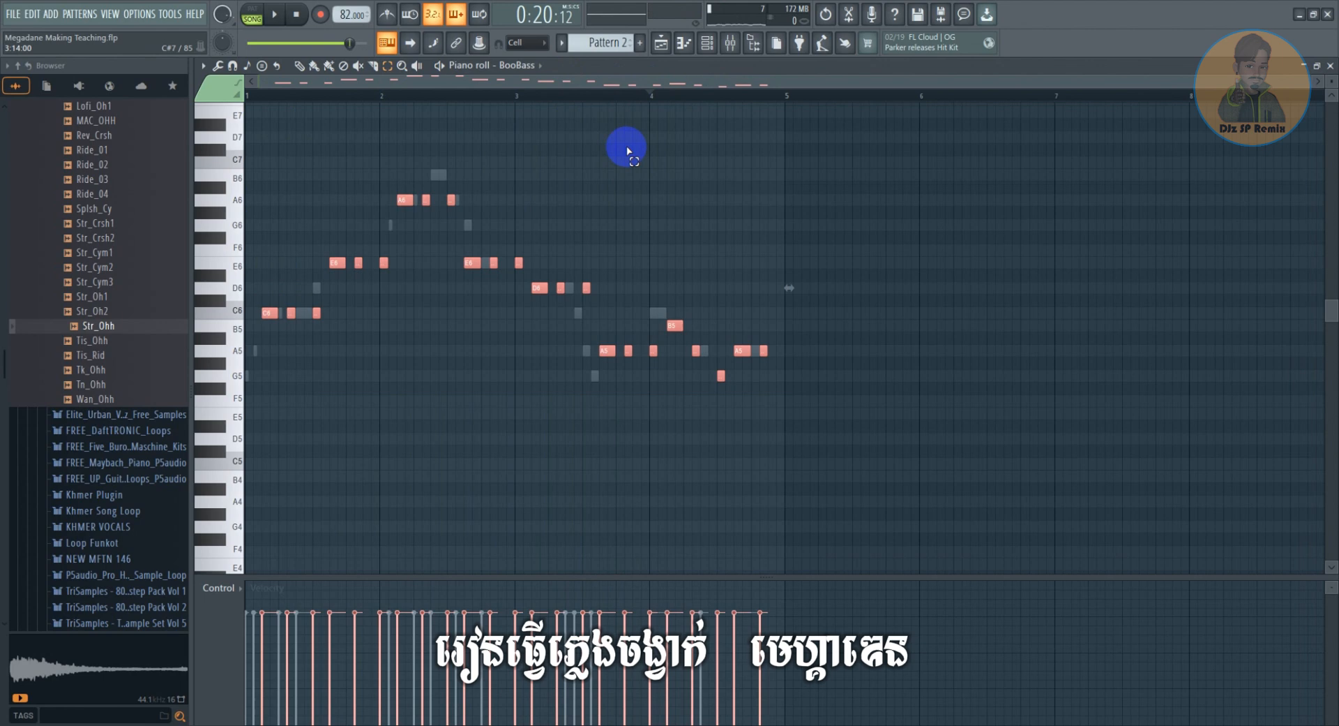
click(659, 49)
click(716, 45)
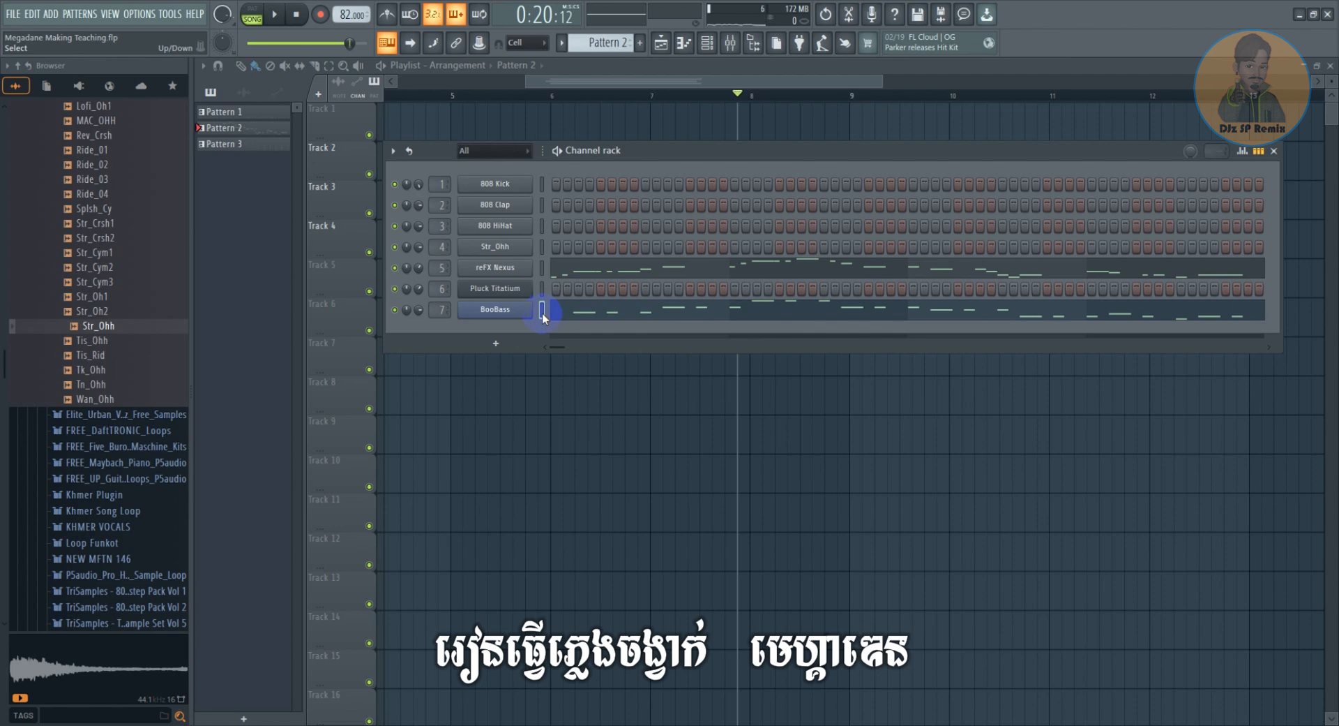
key(ctrl+x)
scroll(613, 43, down, 2)
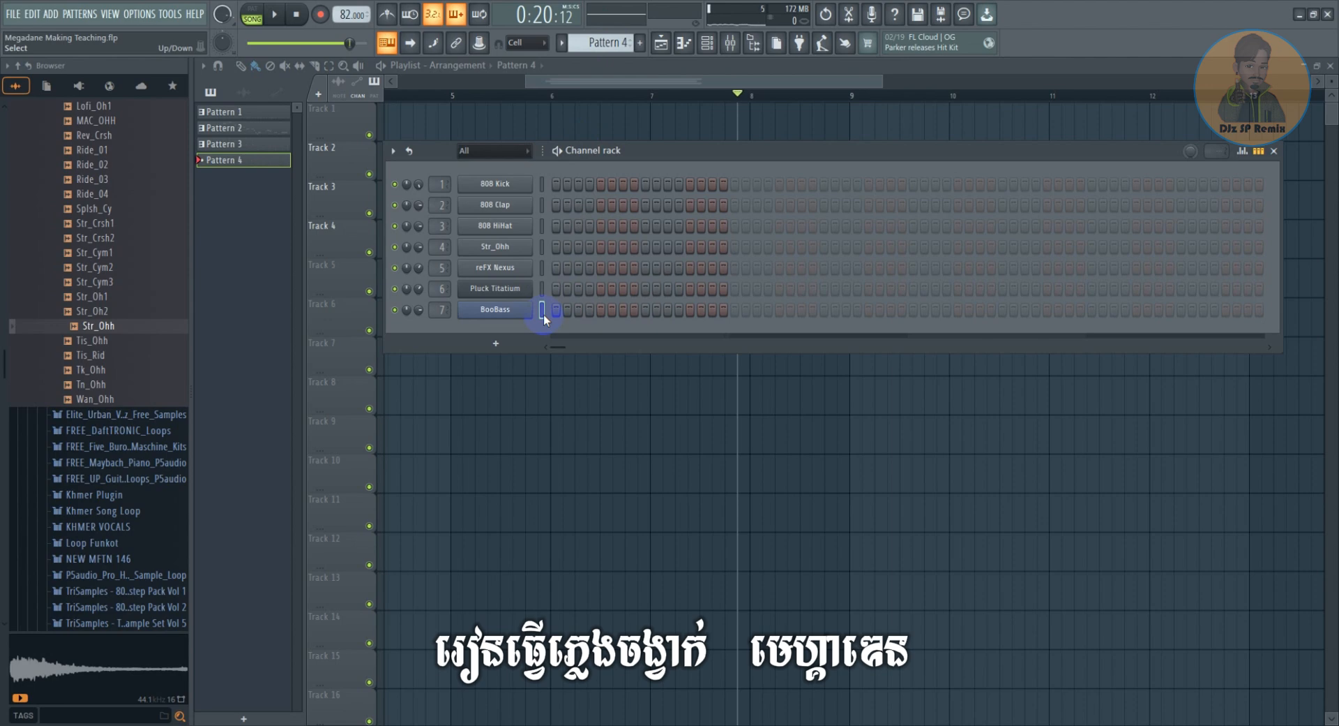
key(ctrl+v)
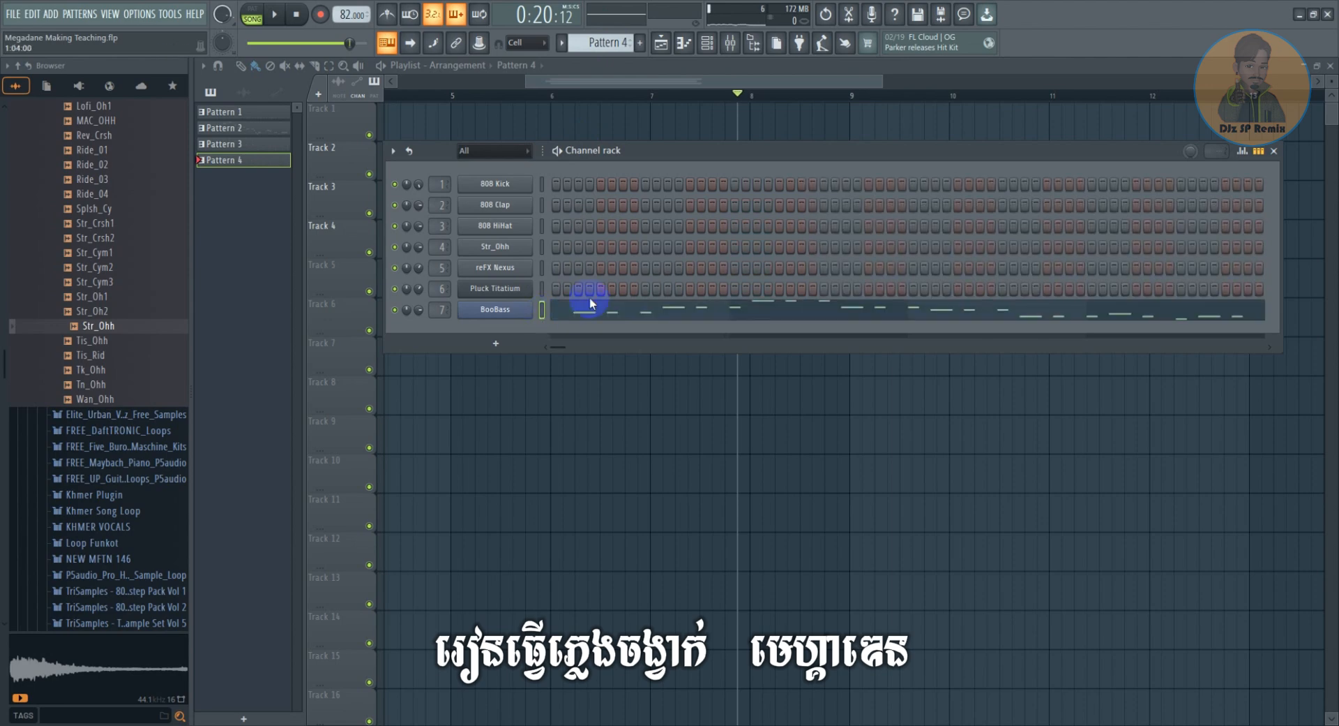
Place a Pattern 4 clip on Track 5, aligned with the start of the Pattern 2 clip
click(605, 75)
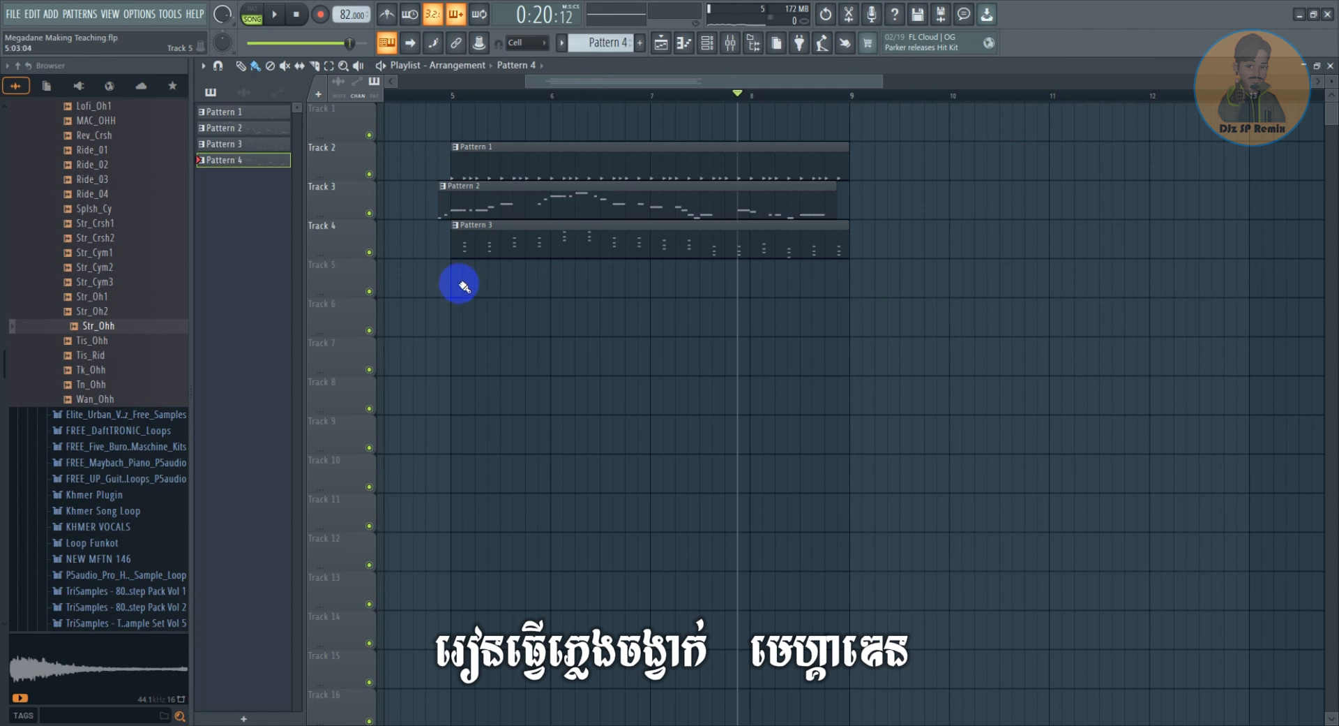
click(463, 284)
click(439, 96)
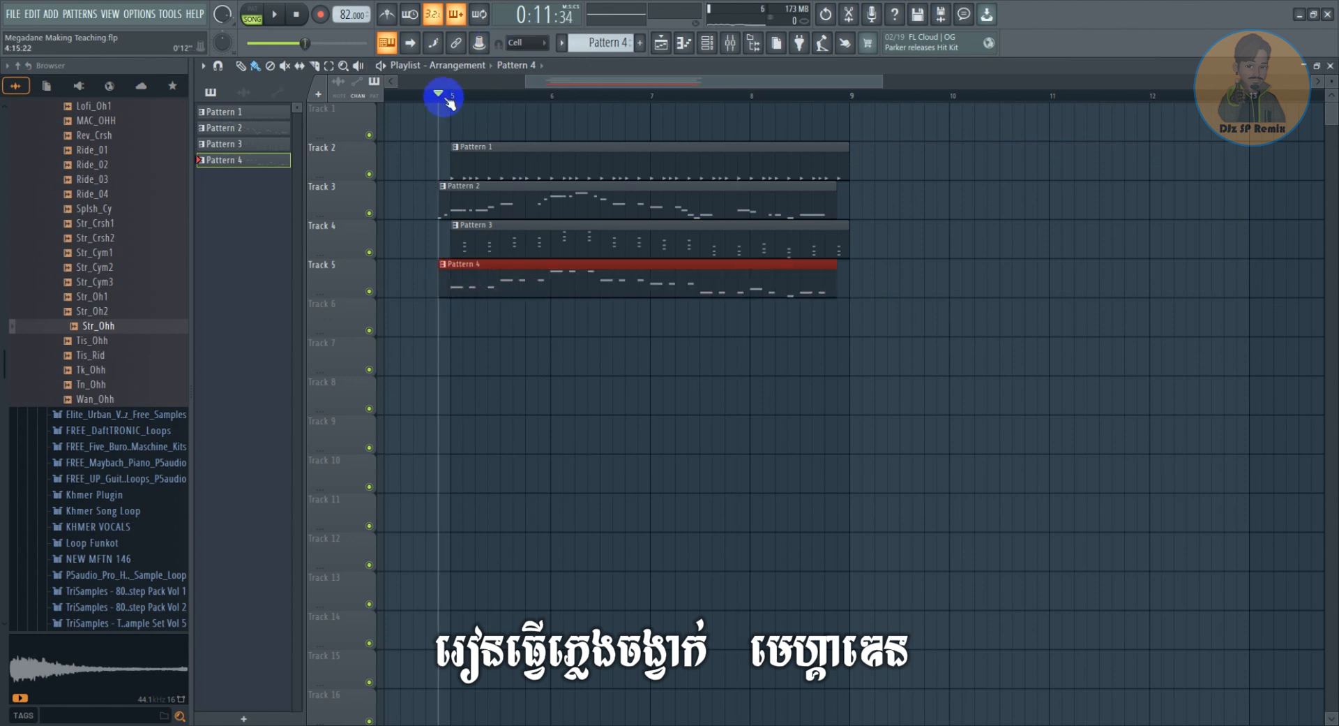
scroll(446, 98, up, 3)
scroll(450, 103, down, 2)
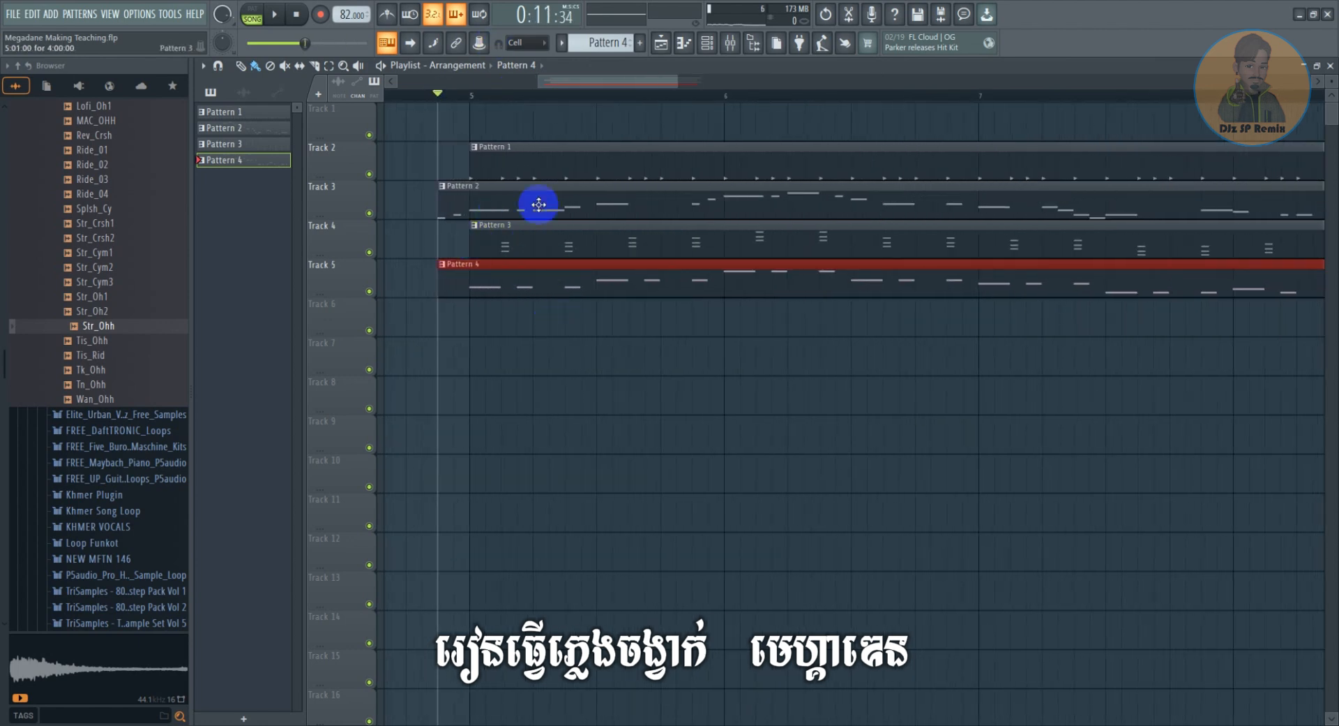
click(501, 203)
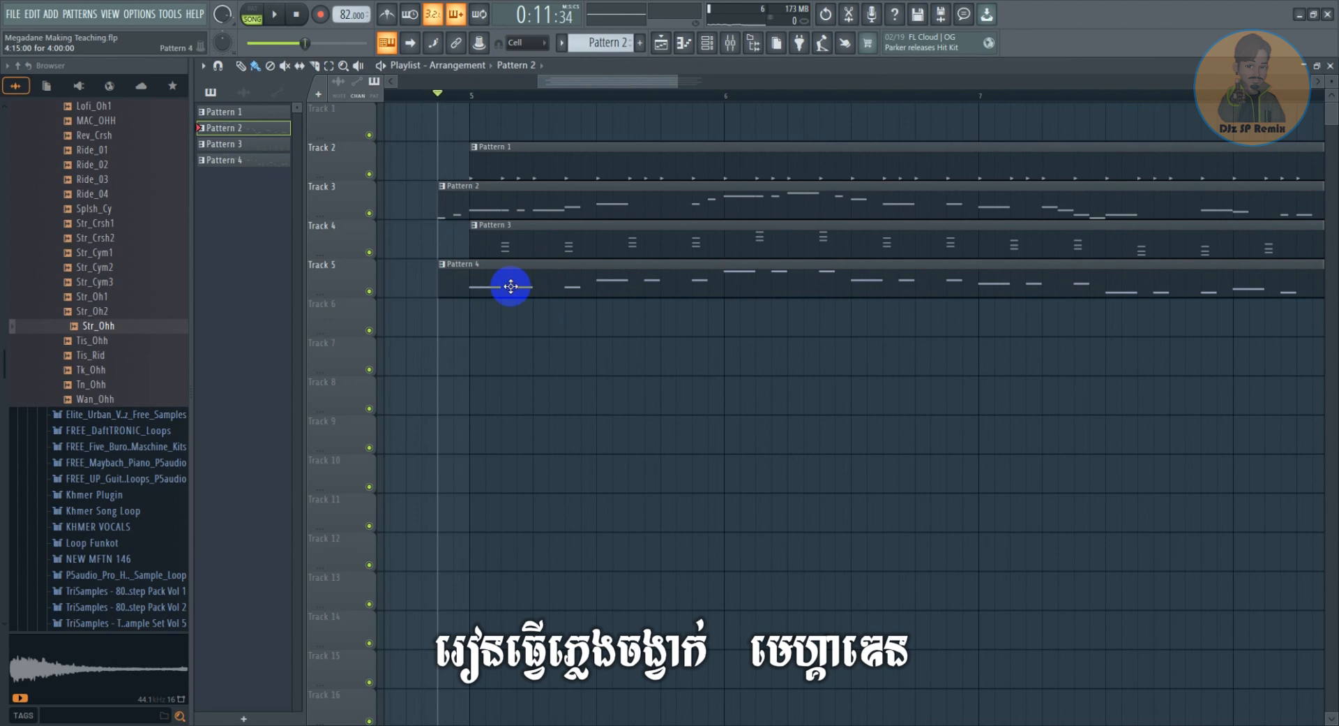
click(510, 286)
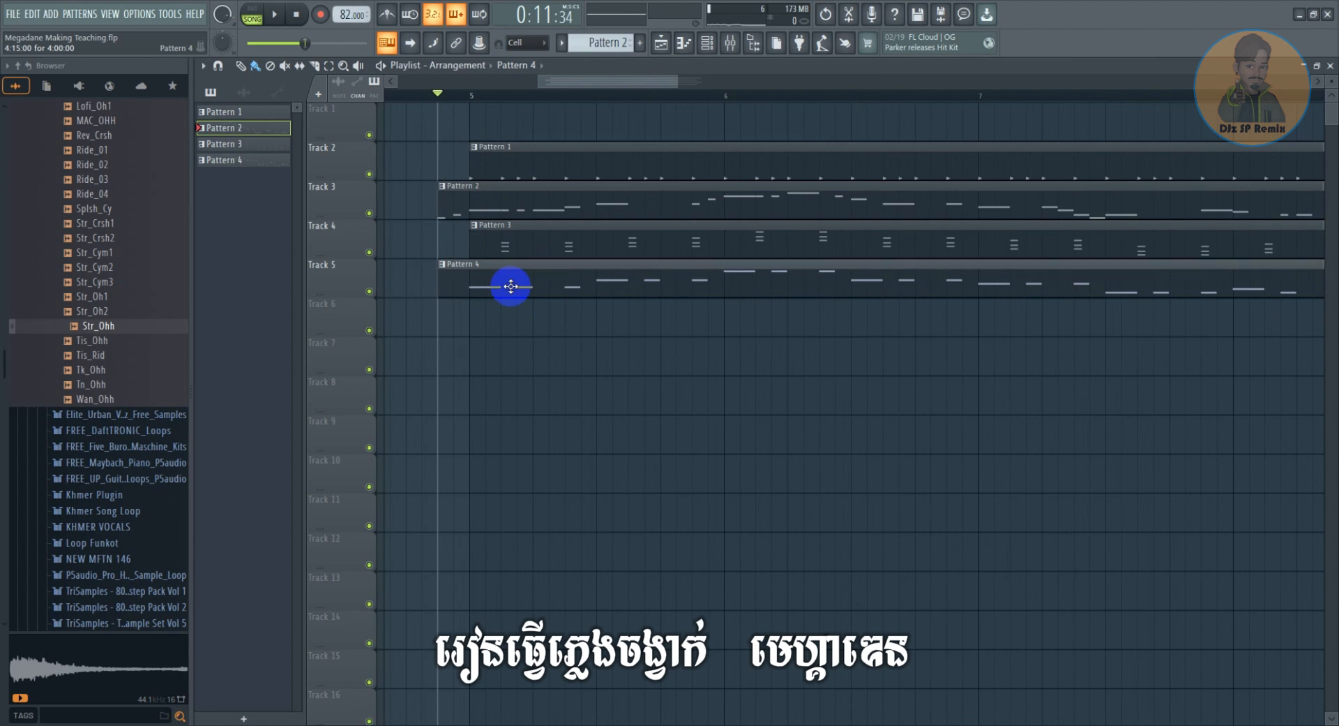
Shift all of Pattern 4's bass notes two steps earlier to begin at bar 1, and move its Track 5 clip to bar 5
double_click(468, 292)
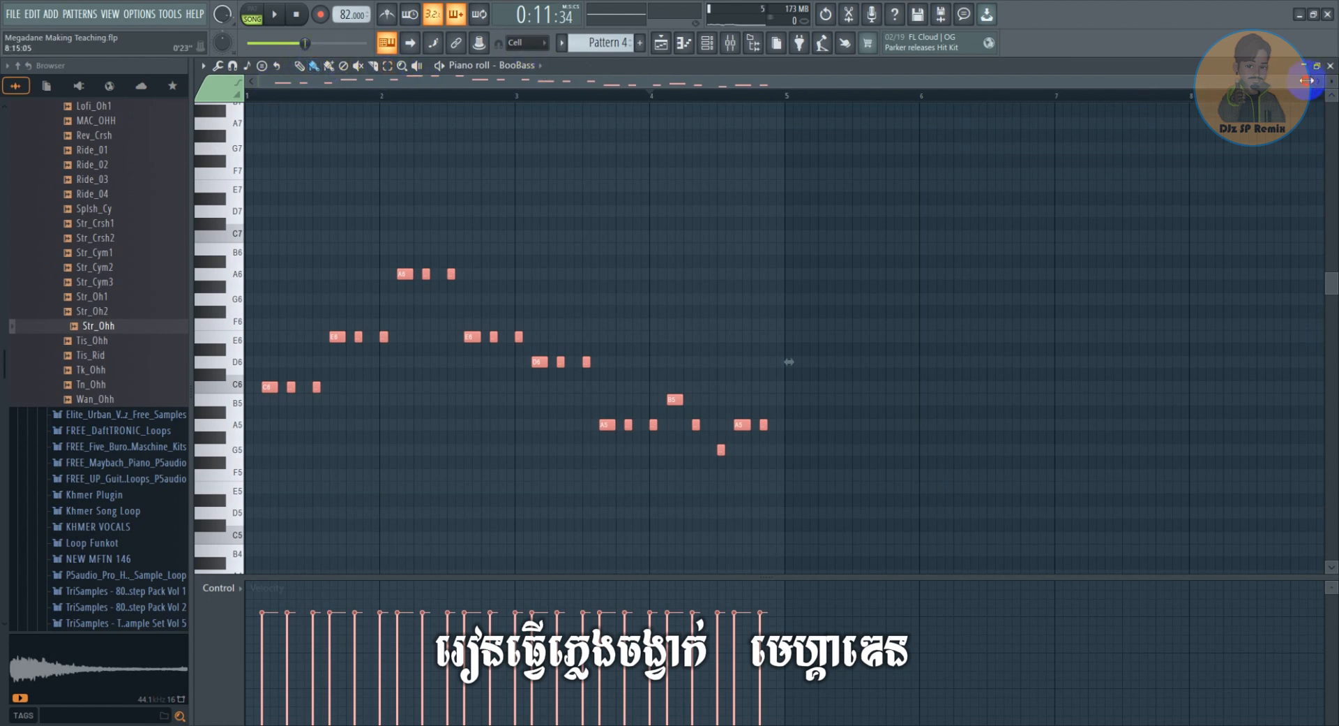
drag(1306, 81, 655, 83)
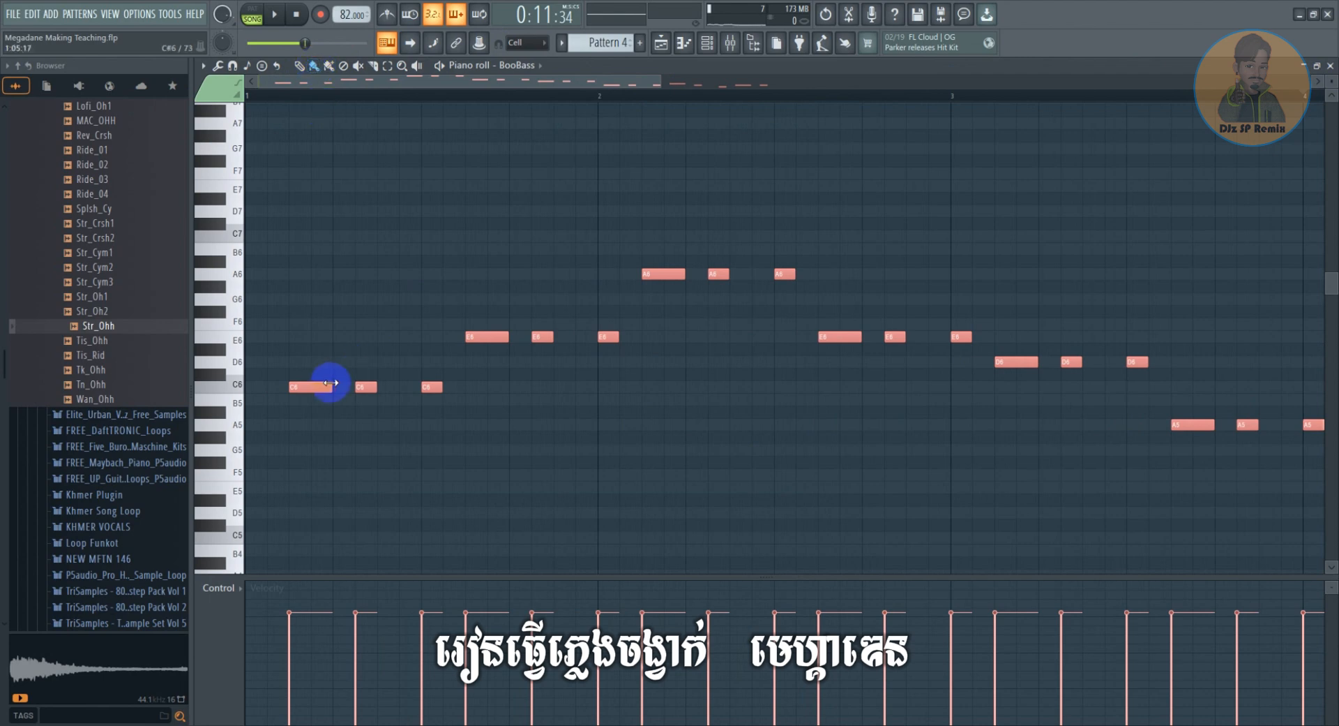
drag(317, 389, 179, 388)
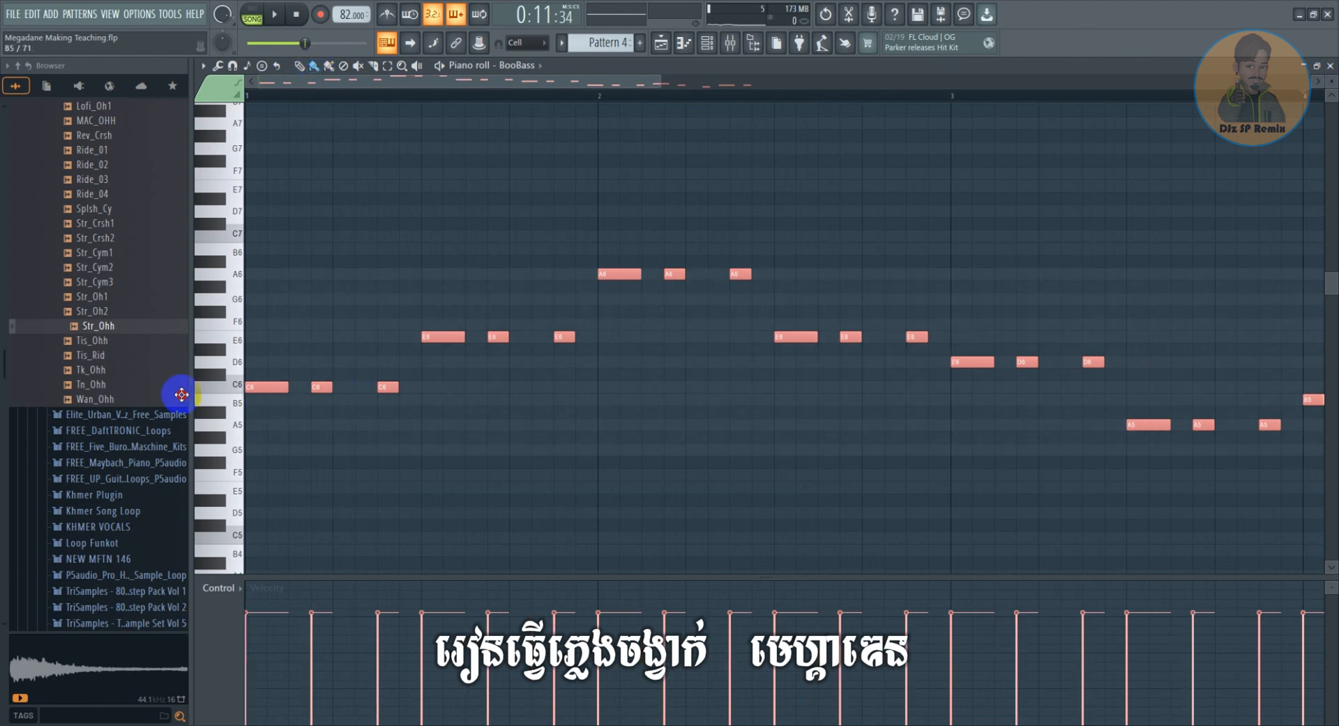
click(661, 45)
drag(502, 286, 547, 290)
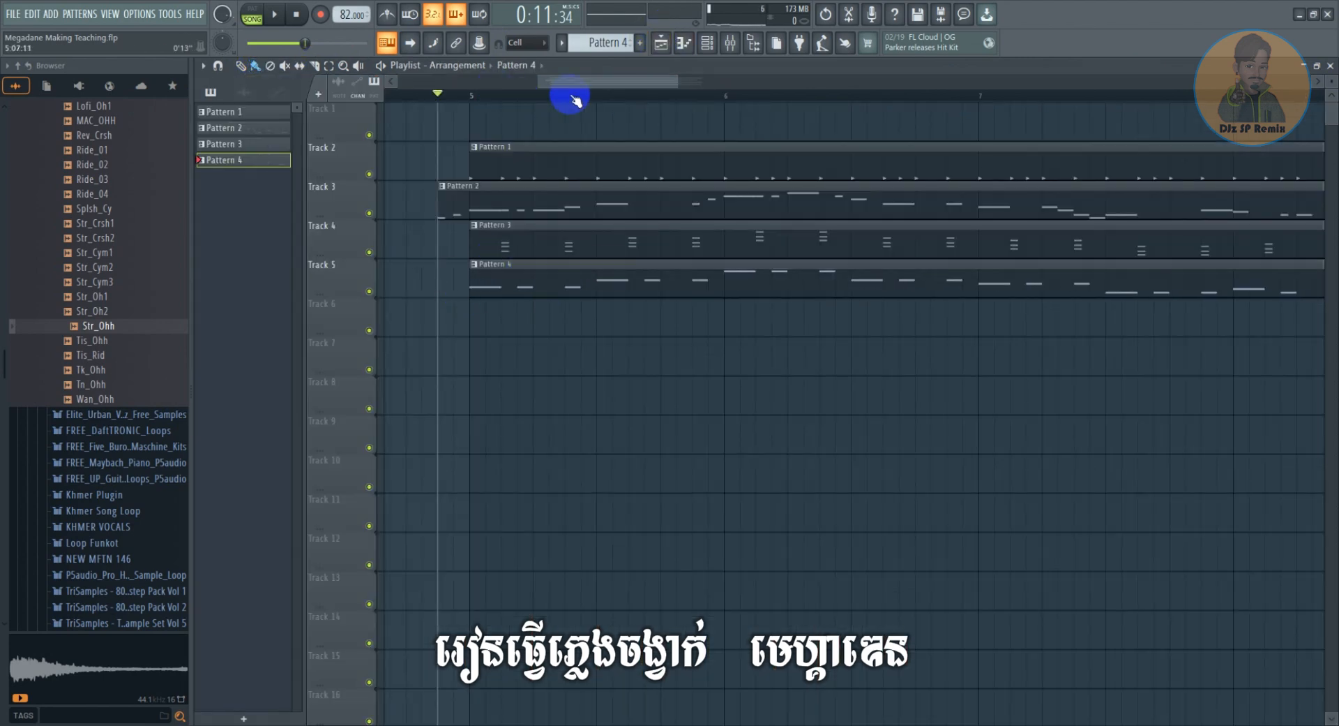
Play the arrangement from just before bar 5 to hear the bassline with the drums, melody and chords
scroll(572, 94, down, 5)
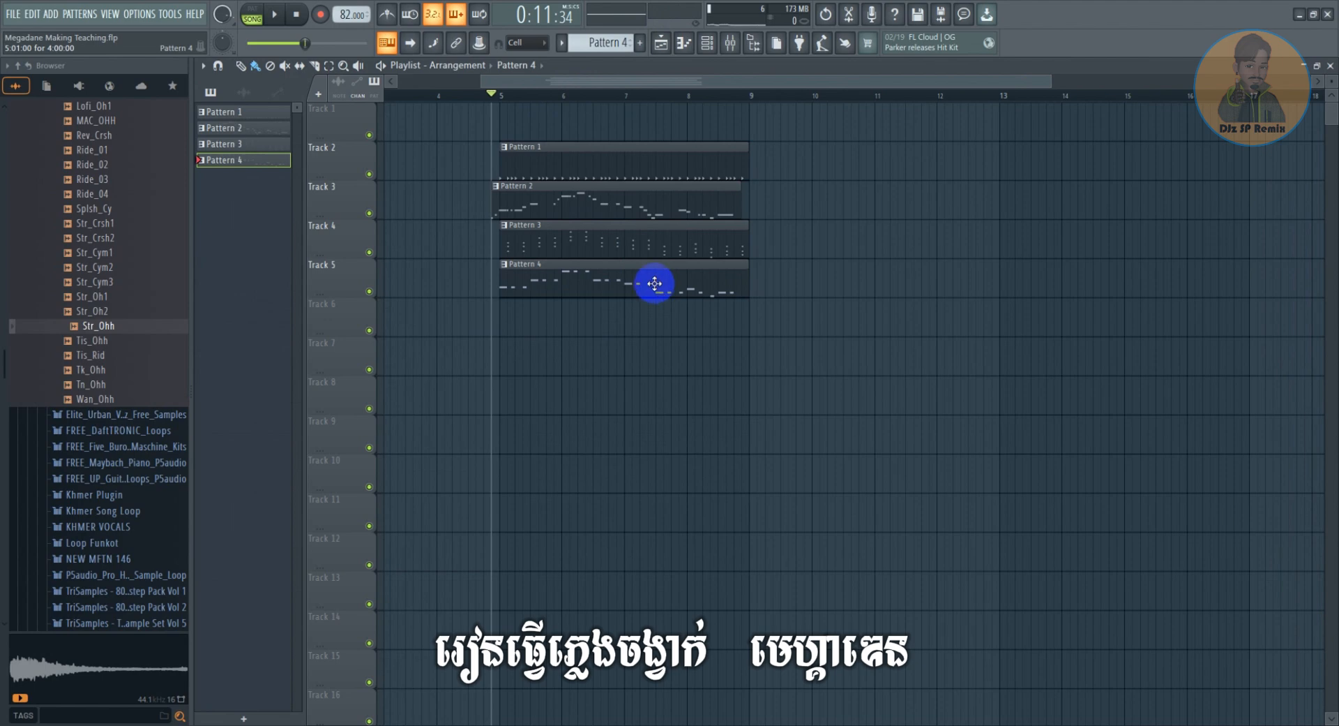
key(space)
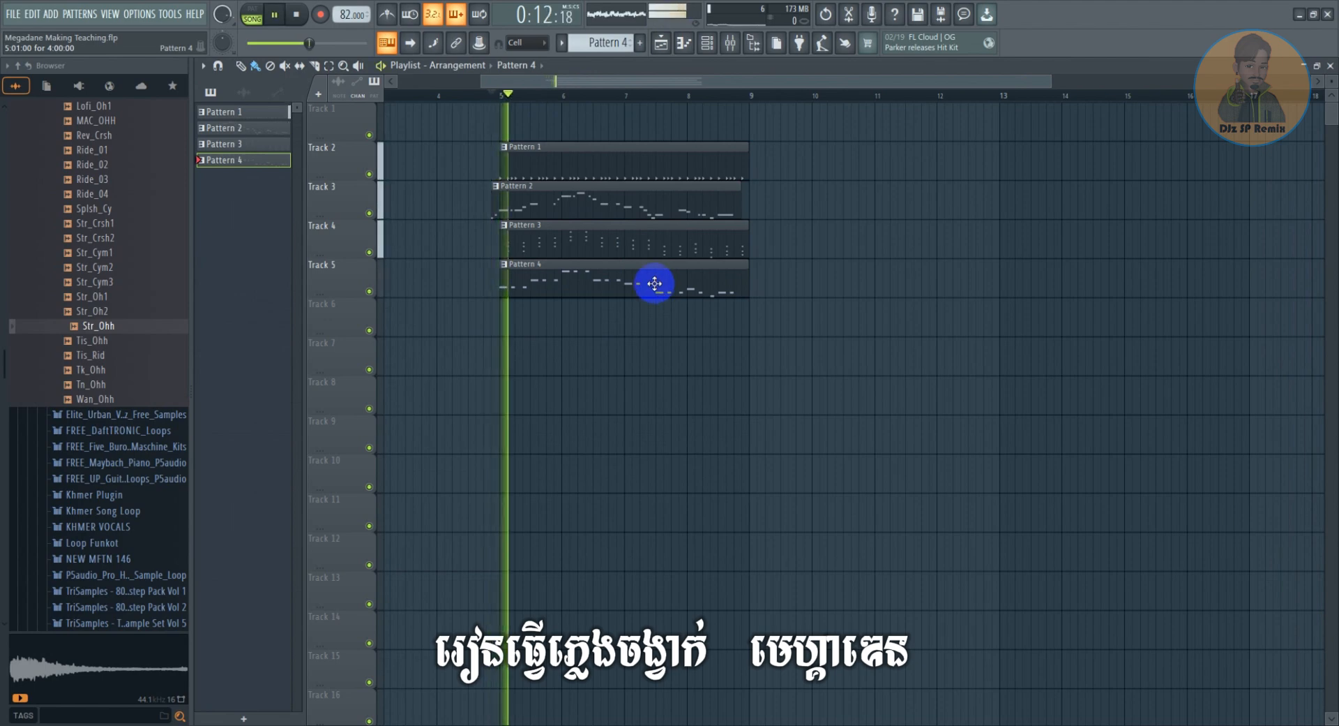
scroll(516, 96, up, 3)
scroll(520, 96, up, 3)
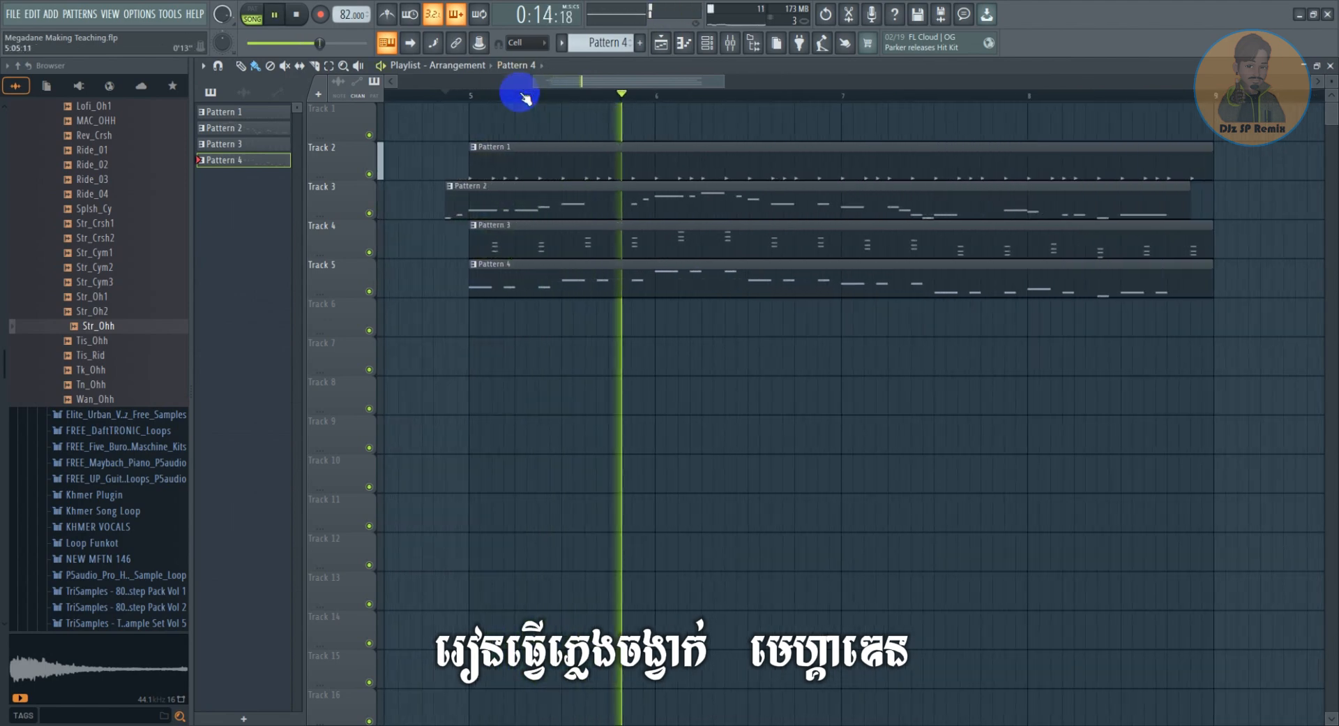
mouse_move(589, 83)
mouse_down()
mouse_move(619, 83)
mouse_move(597, 87)
mouse_up()
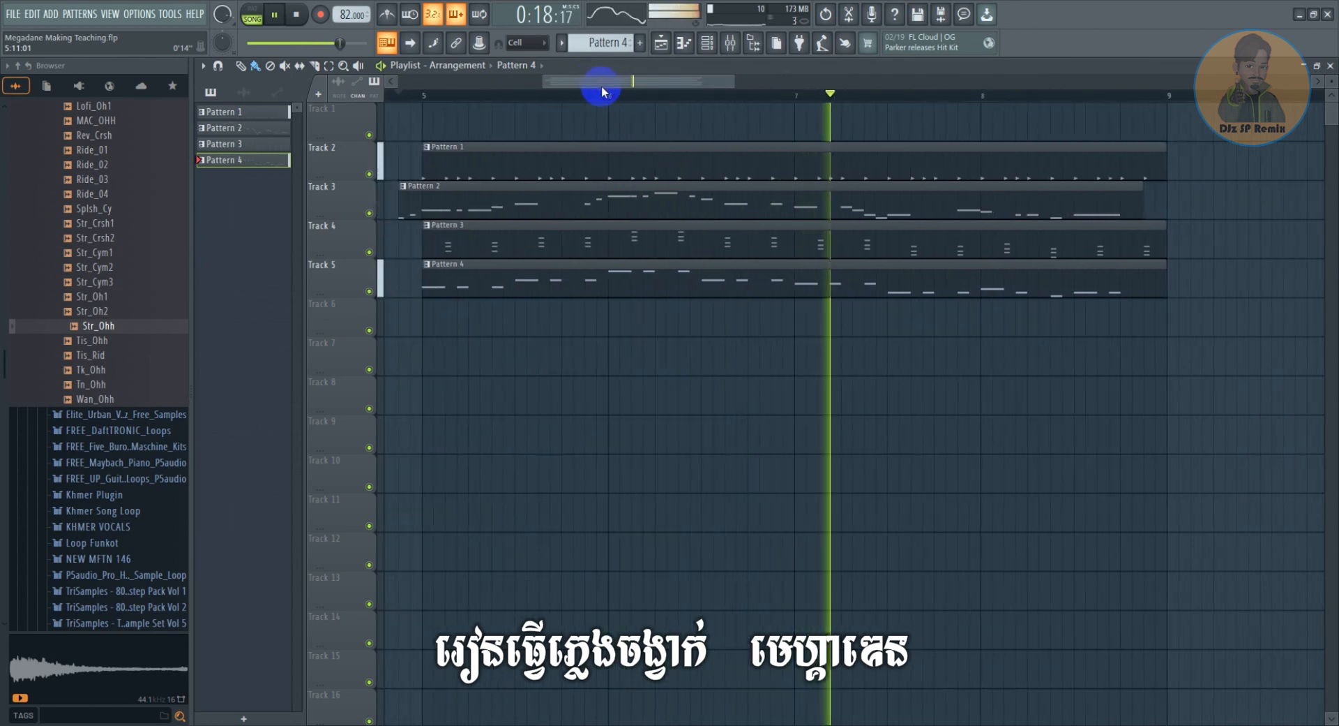
scroll(606, 97, down, 3)
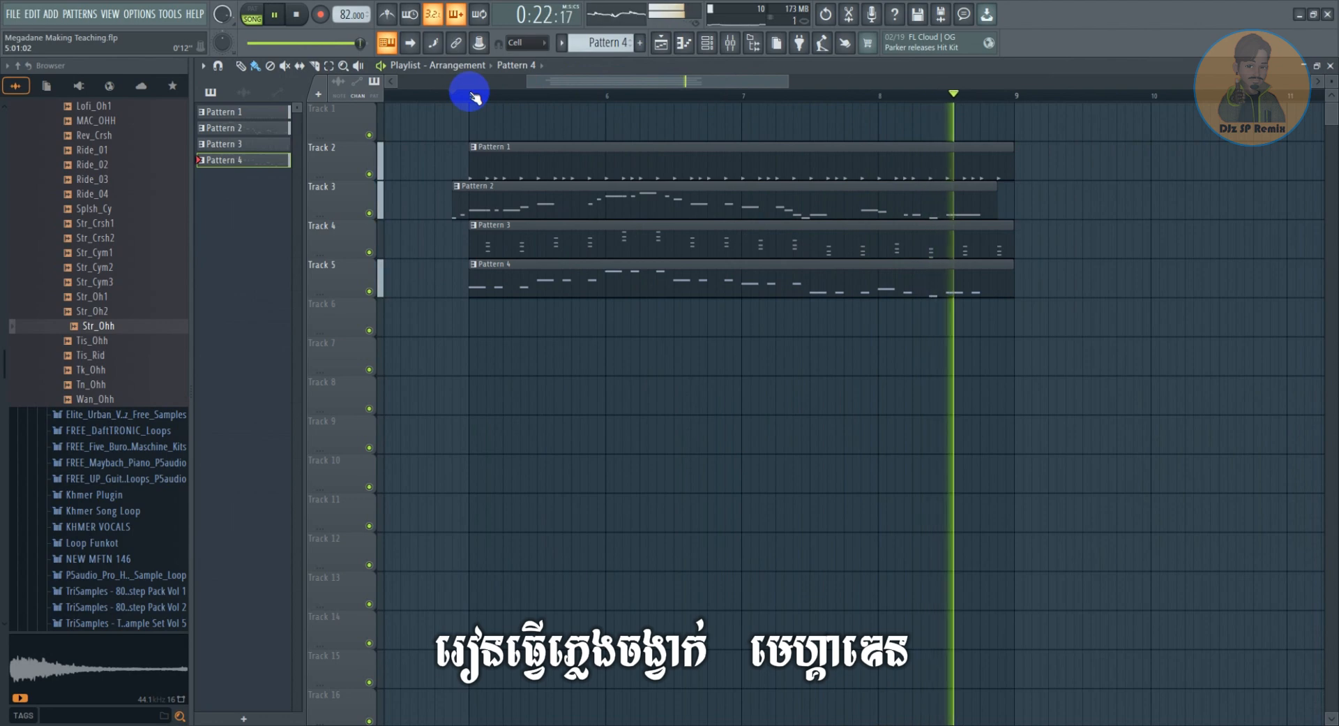
key(space)
Transpose all of Pattern 4's BooBass notes down one octave and play the arrangement
double_click(544, 280)
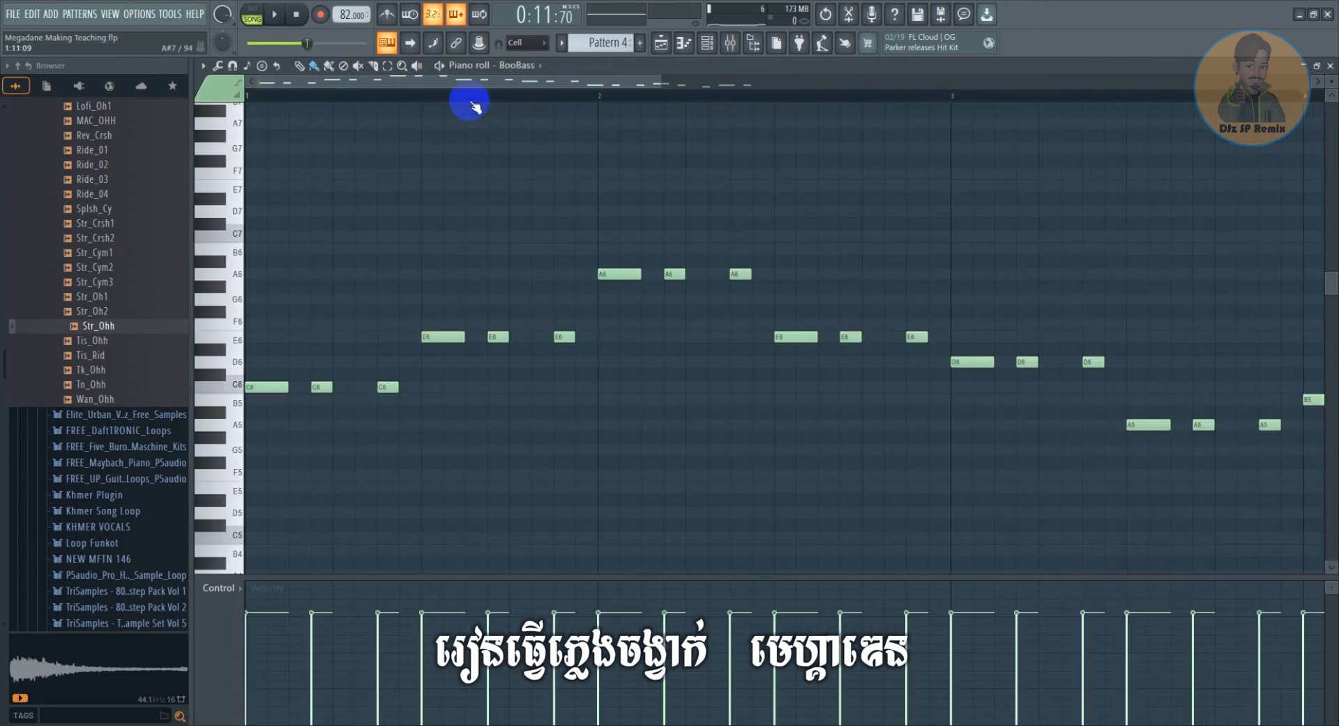
scroll(470, 98, down, 3)
scroll(802, 363, down, 3)
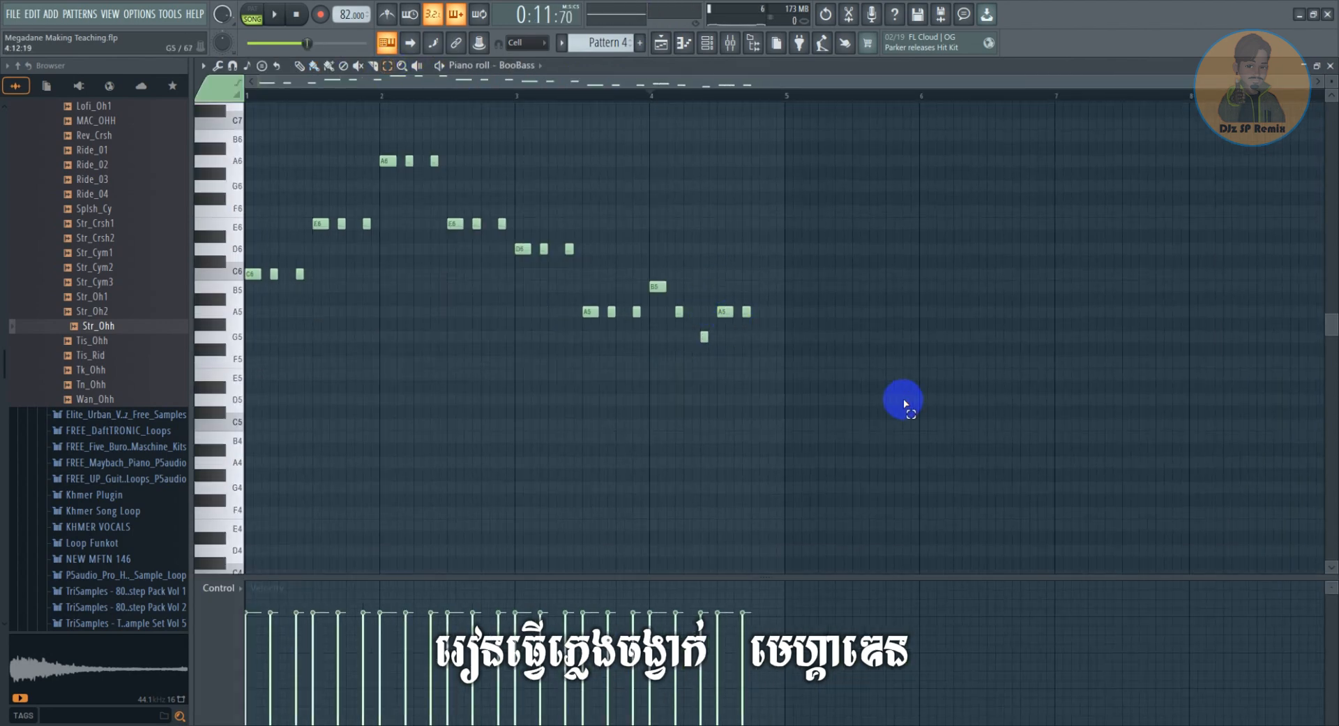
drag(914, 418, 382, 101)
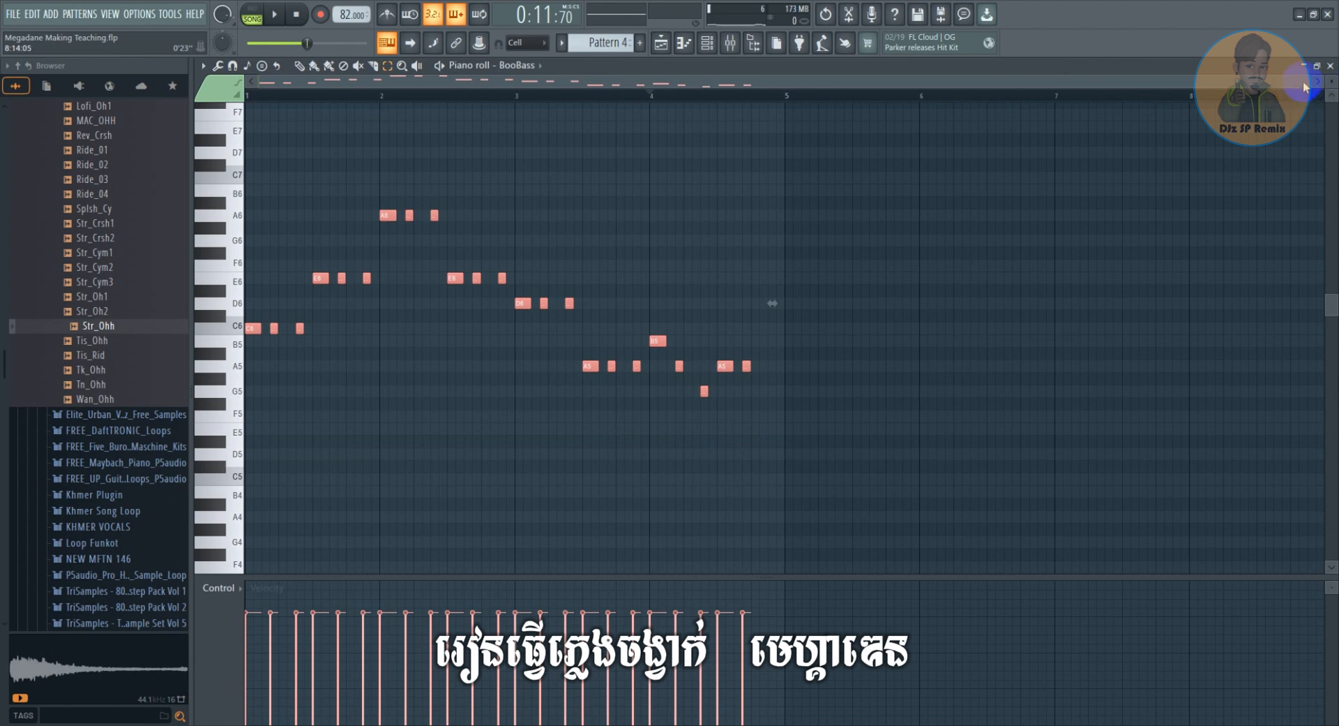
drag(1306, 87, 648, 83)
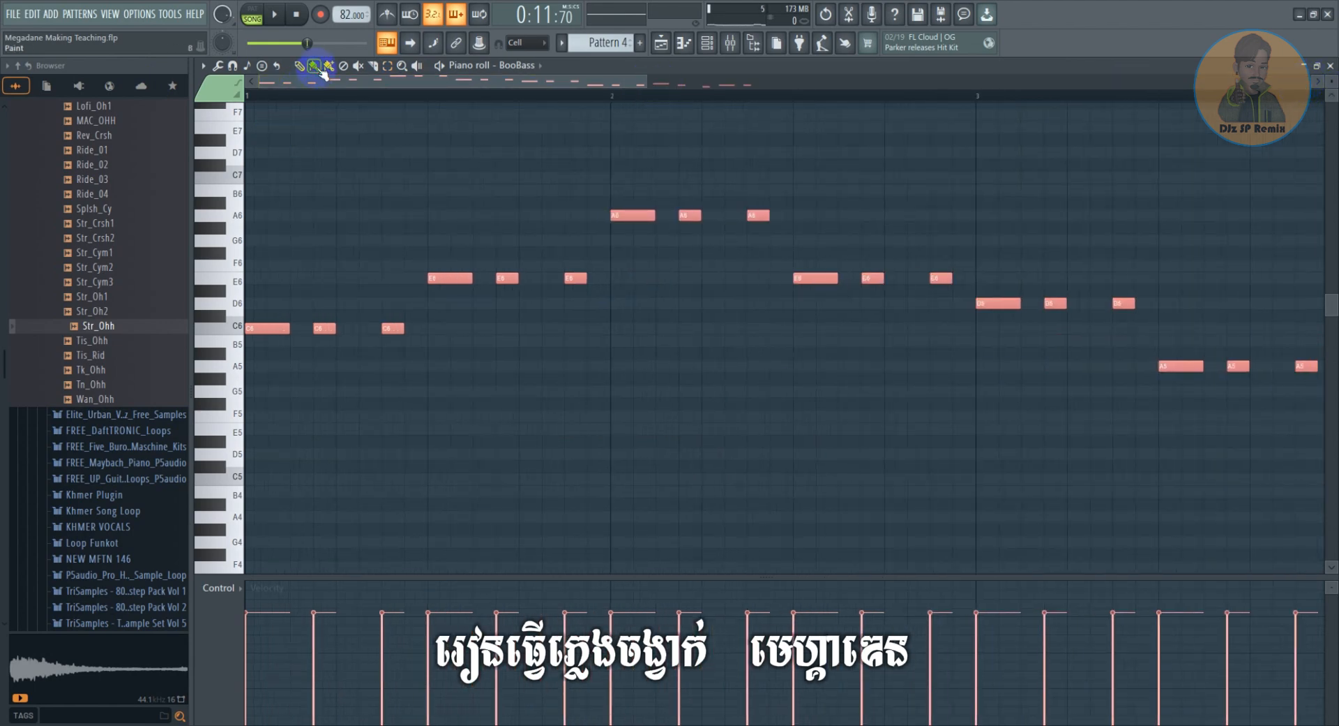
scroll(359, 185, down, 3)
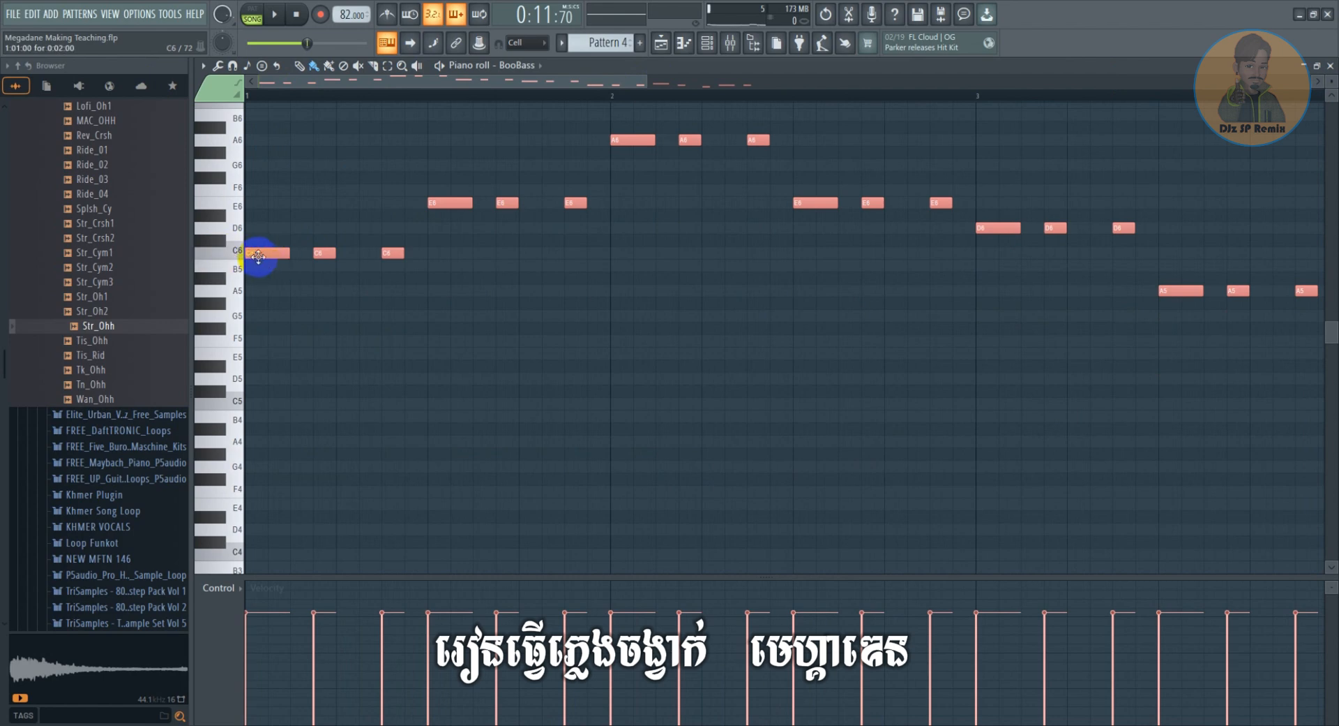
drag(263, 254, 265, 410)
key(space)
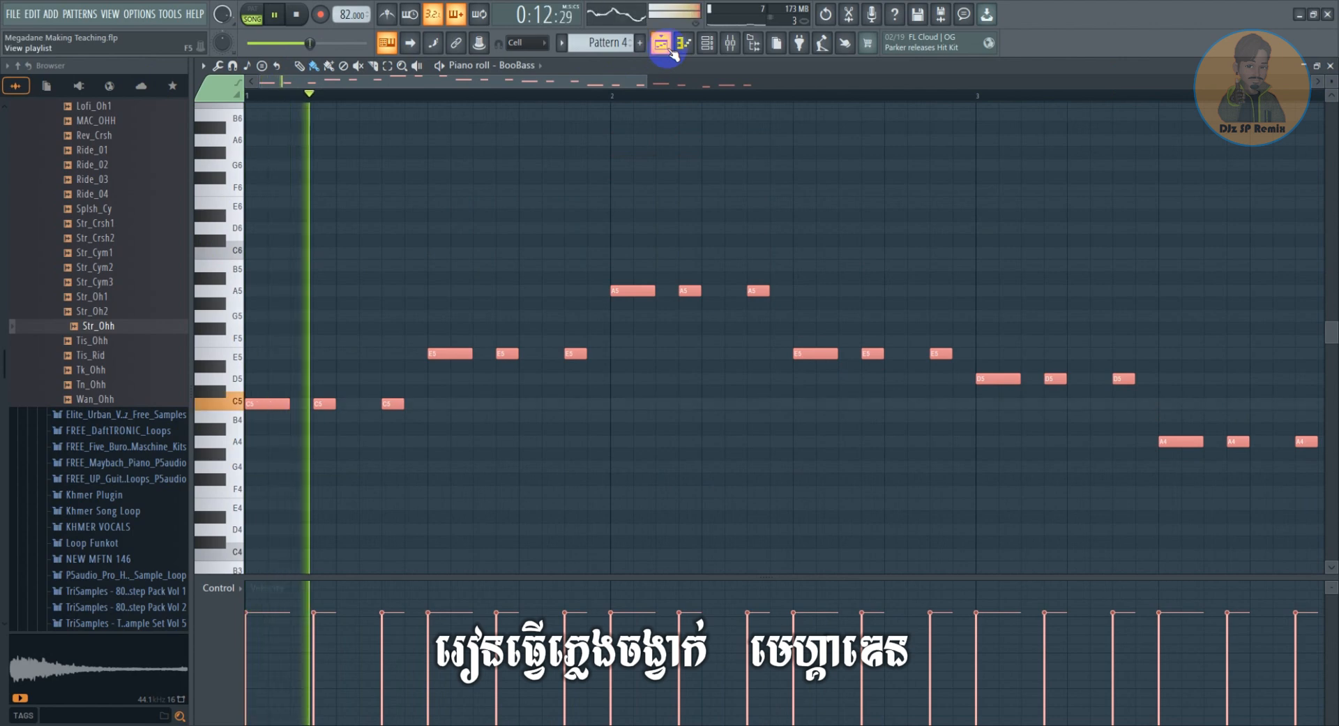
click(661, 43)
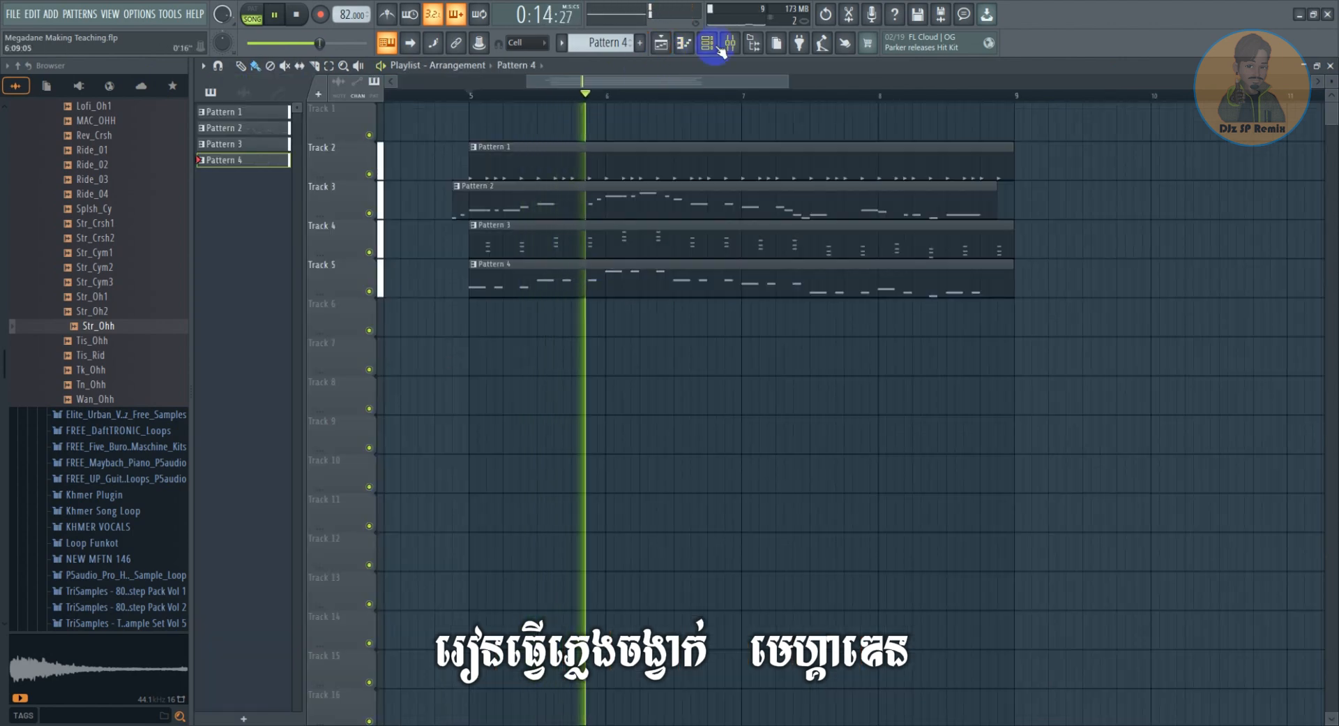
Set the BooBass channel volume to 70% and turn down the instrument's Mid level while listening to the arrangement
double_click(577, 278)
drag(423, 310, 422, 324)
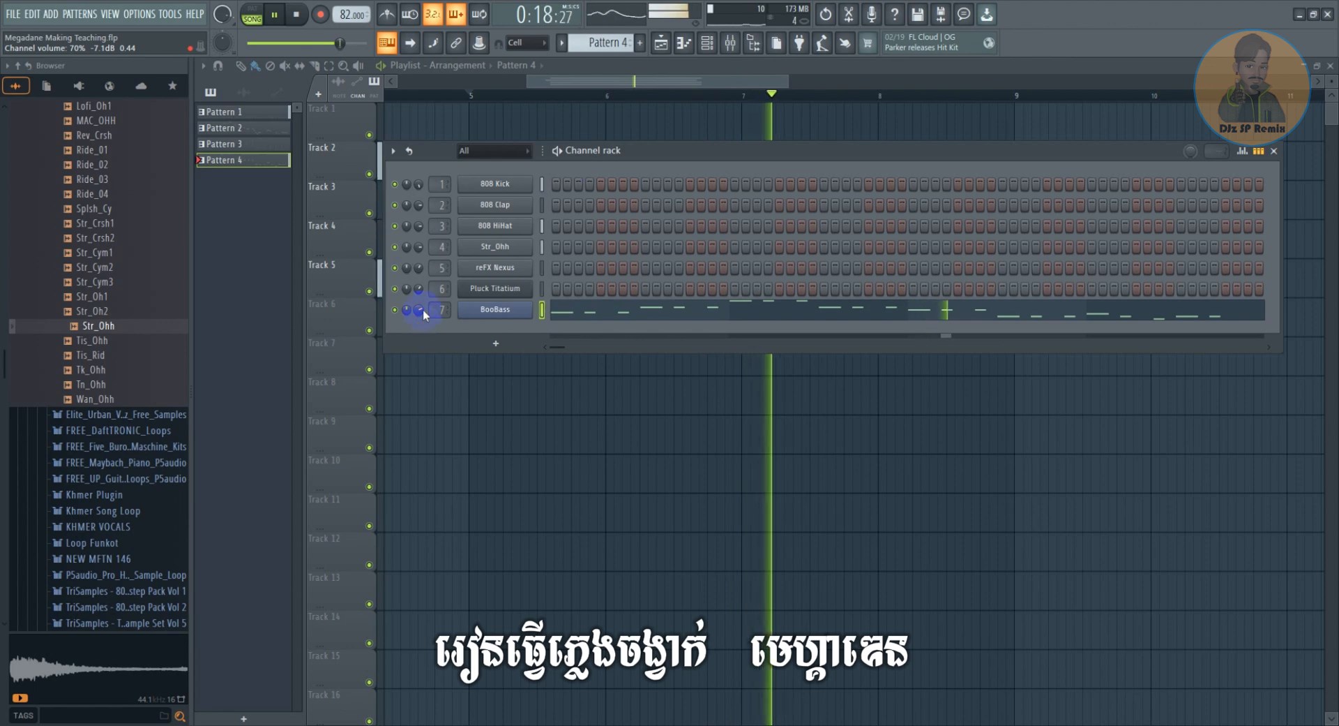
click(499, 309)
key(space)
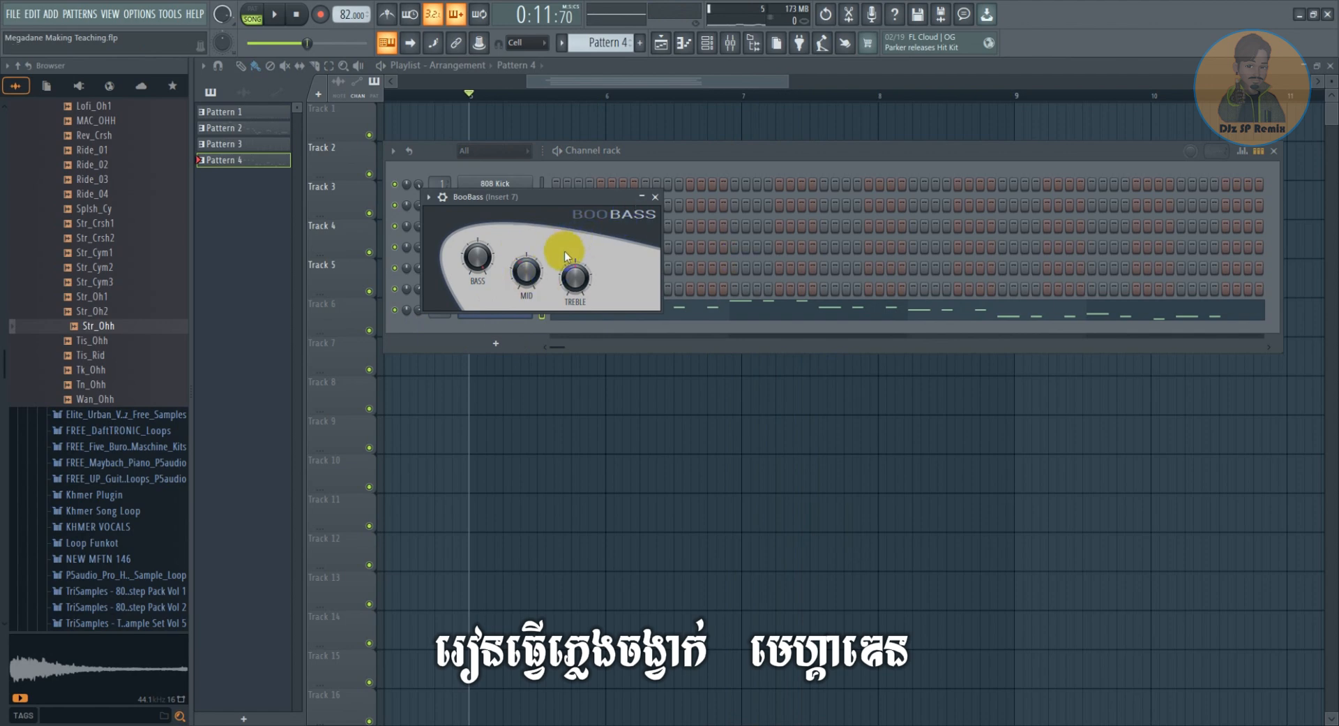
click(527, 246)
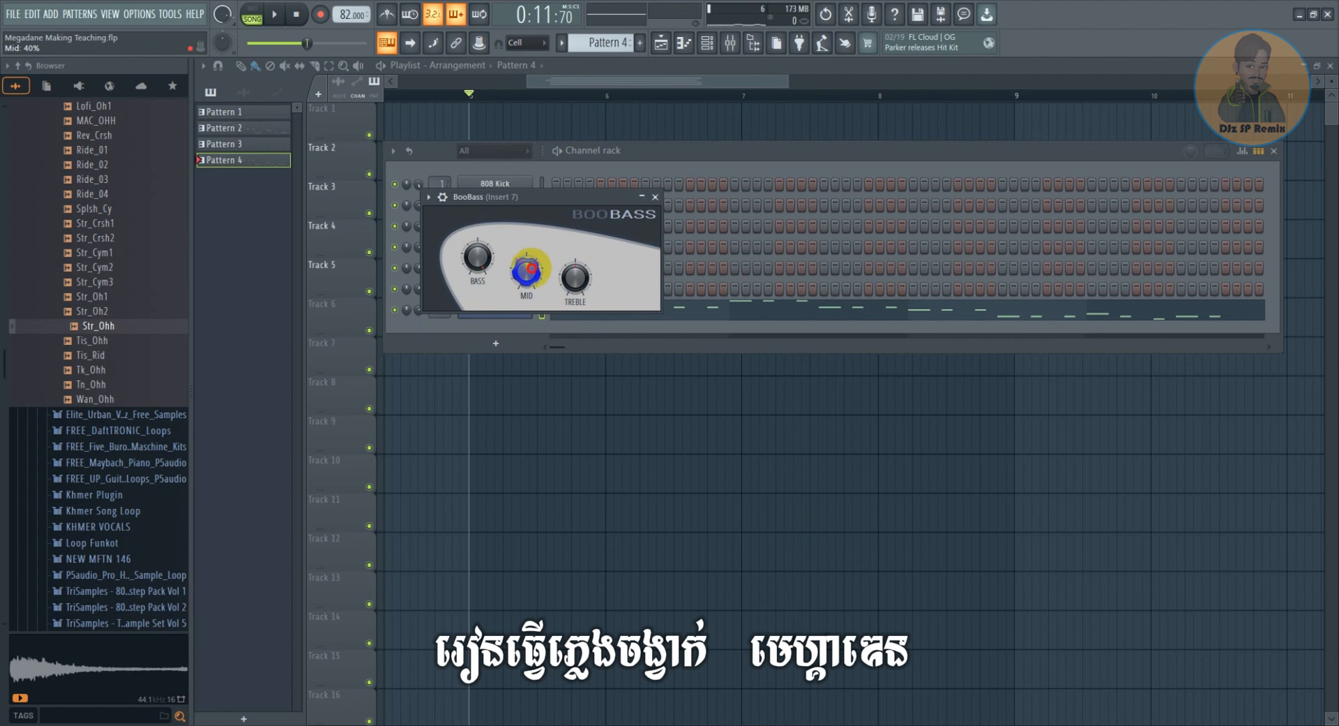
key(space)
drag(533, 269, 529, 295)
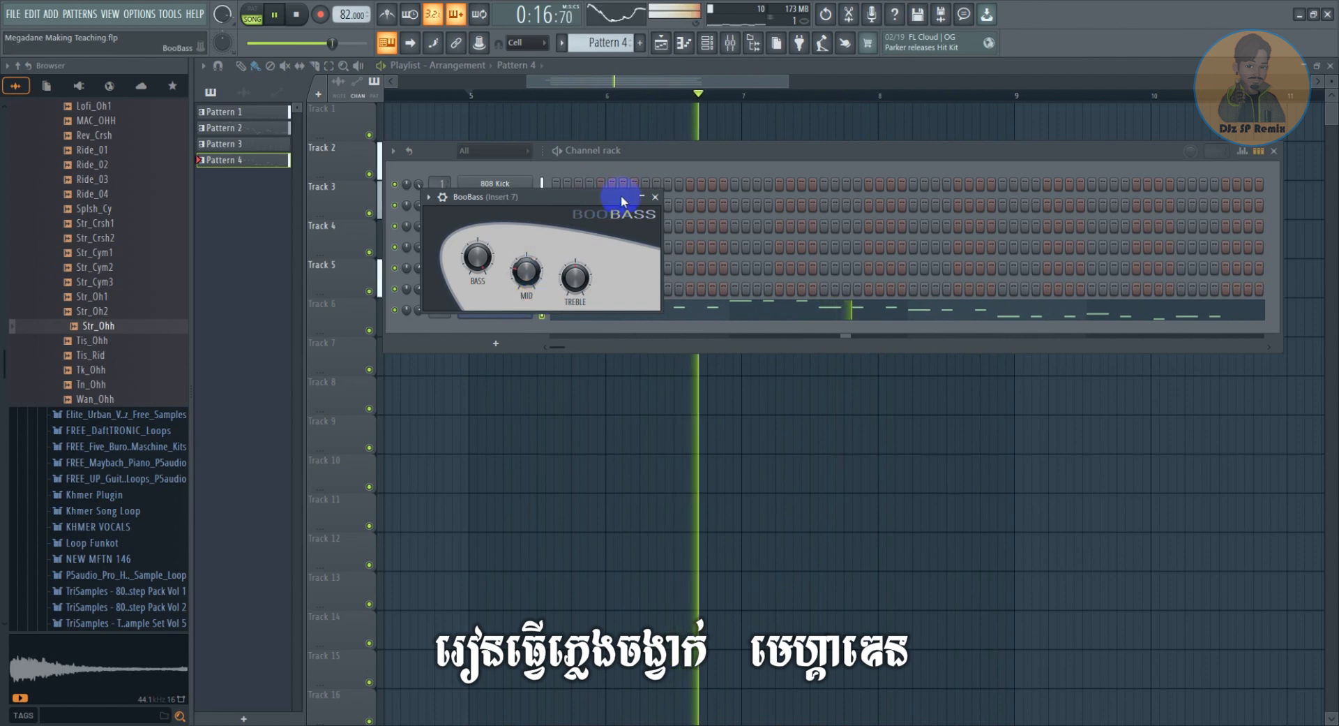
click(656, 197)
key(space)
click(602, 69)
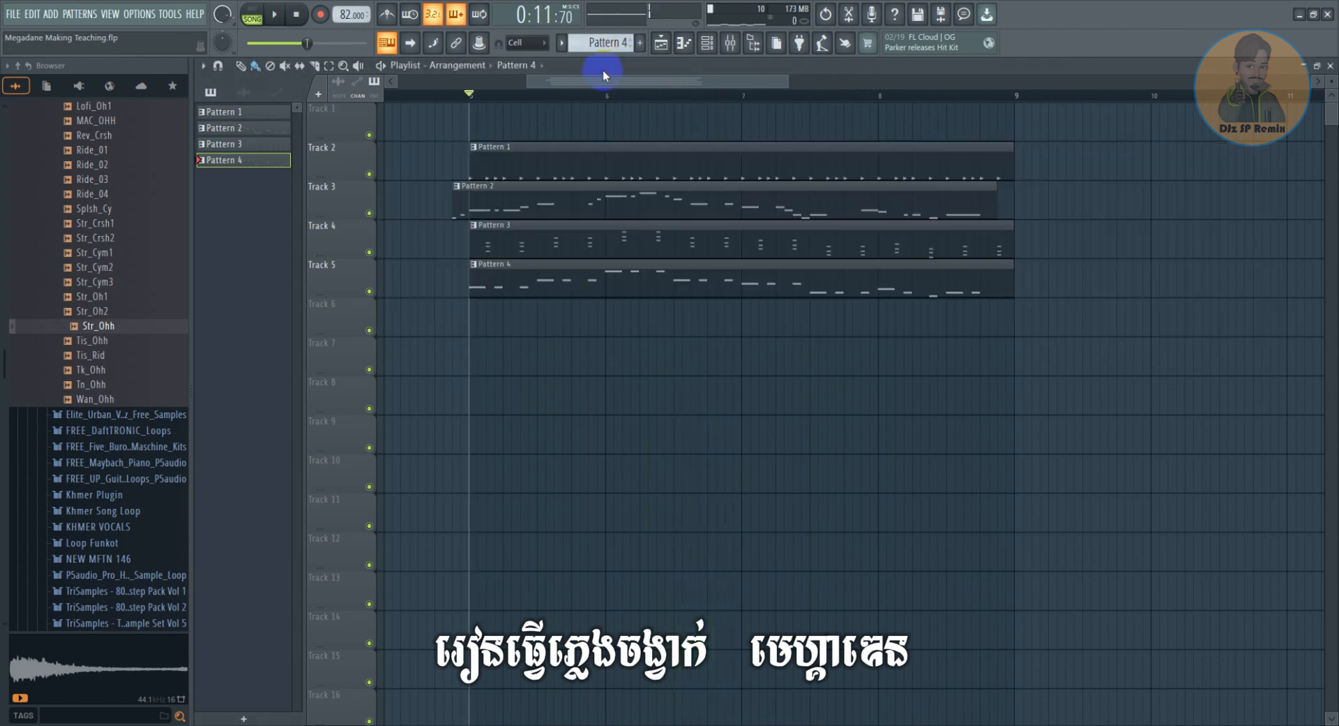
drag(621, 84, 651, 81)
drag(772, 169, 1319, 169)
scroll(891, 92, down, 3)
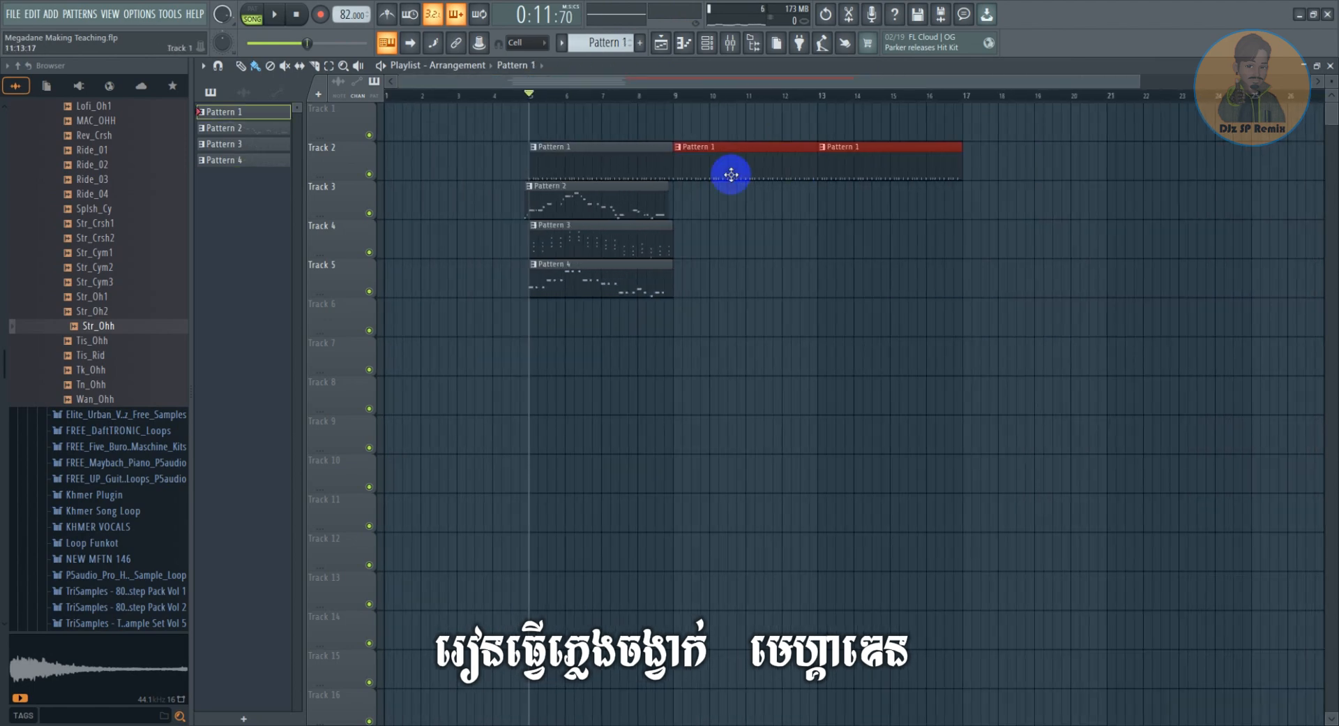
scroll(733, 92, up, 1)
scroll(736, 94, up, 1)
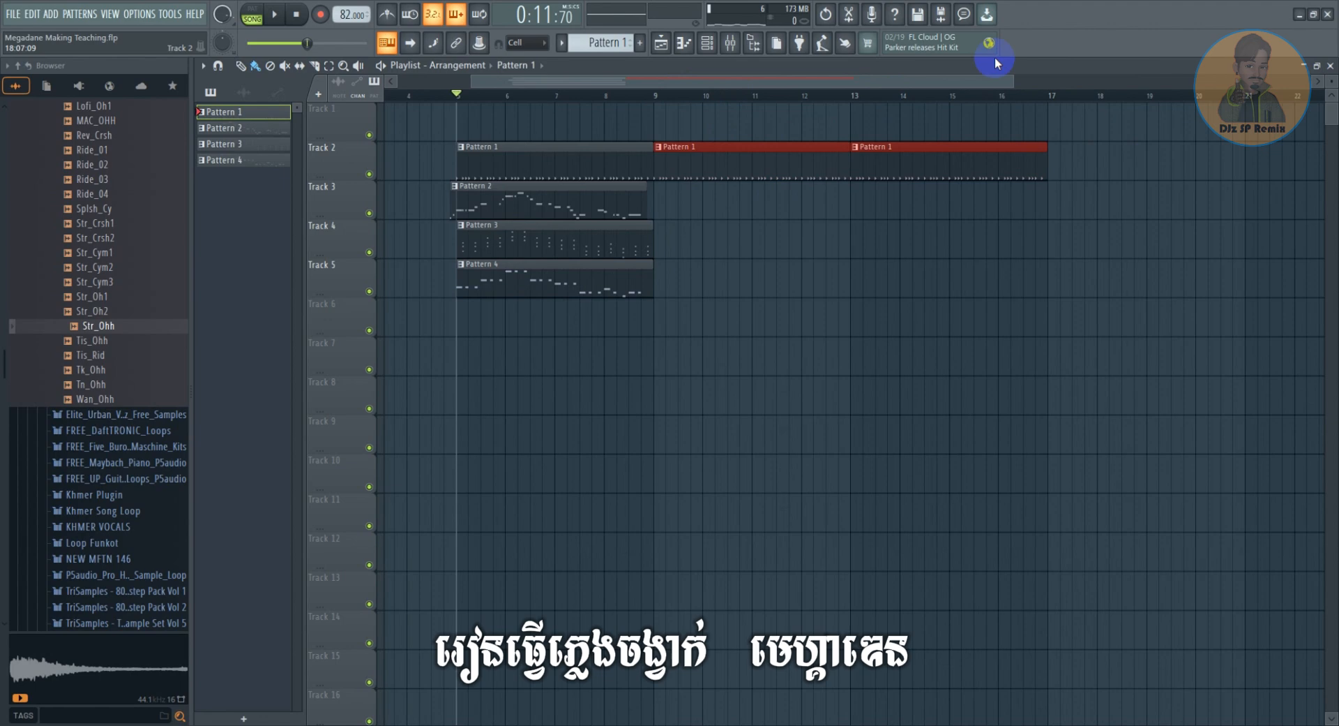
right_click(833, 174)
right_click(918, 168)
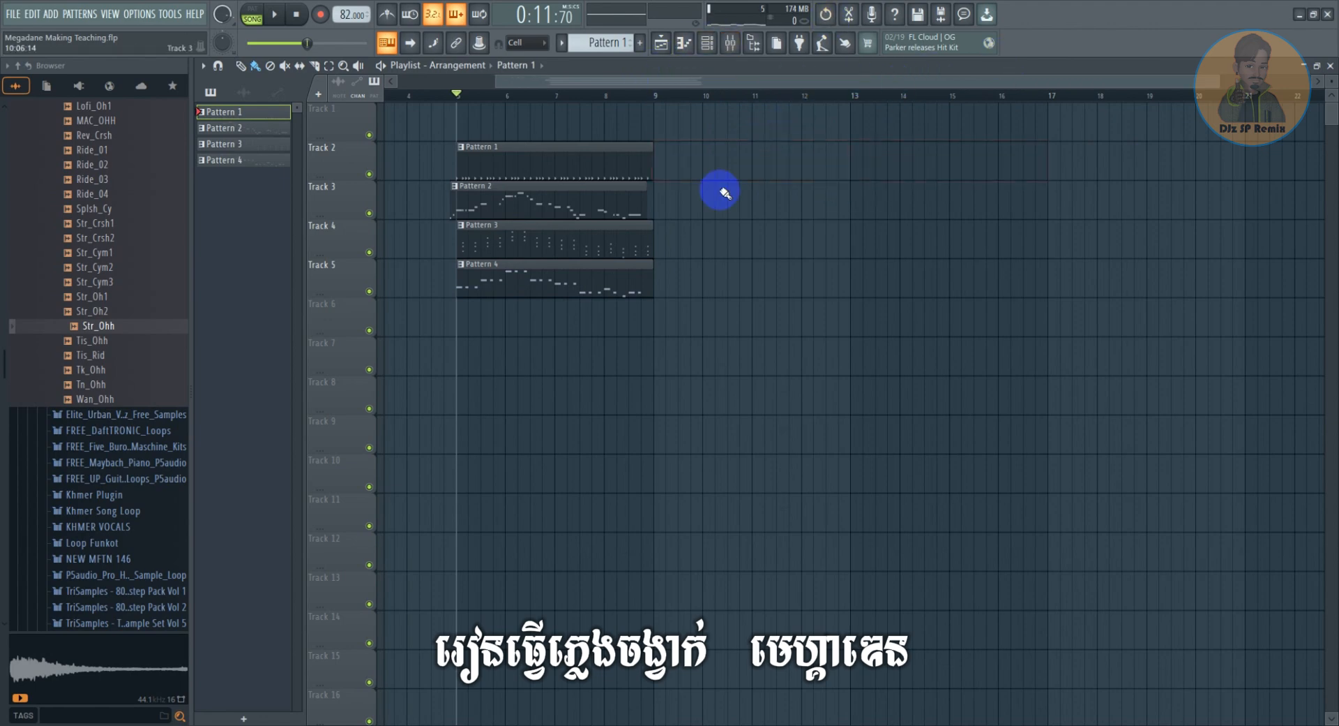
Play the arrangement from the start of the Pattern 2 clip and review the melody's channel during playback
scroll(538, 91, up, 3)
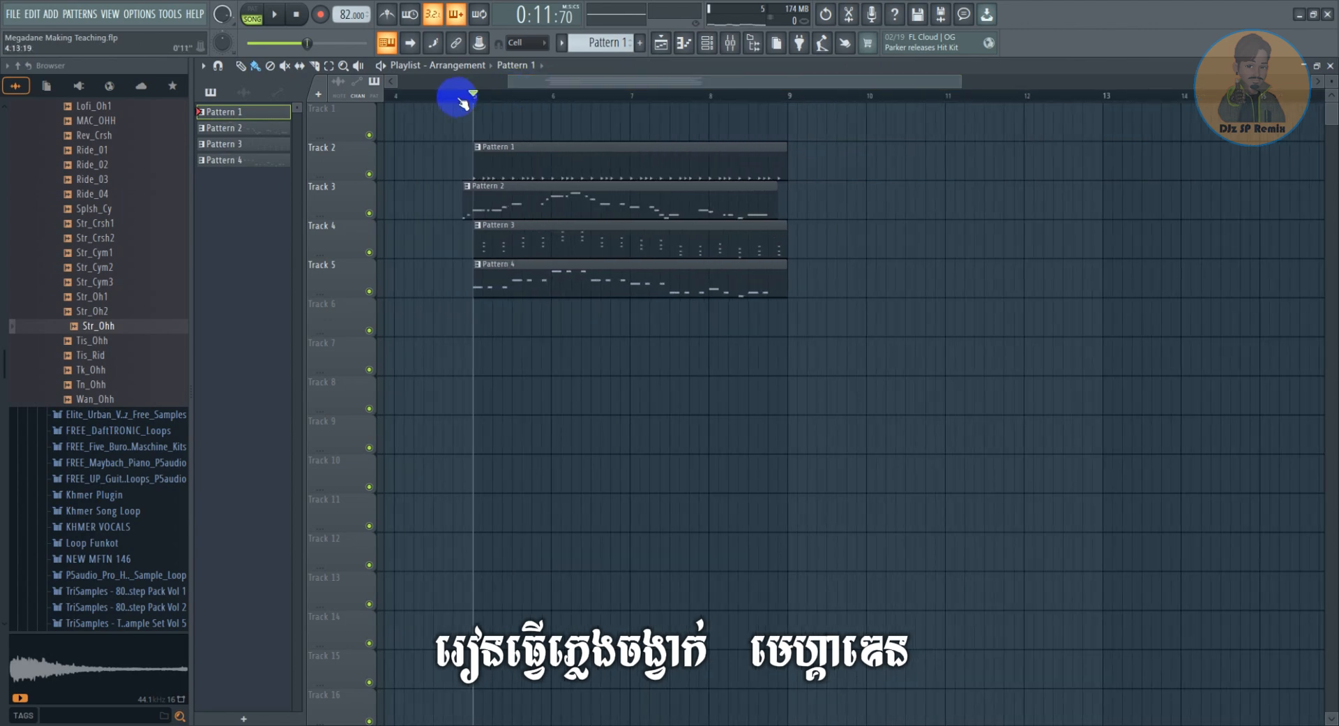
drag(464, 104, 466, 100)
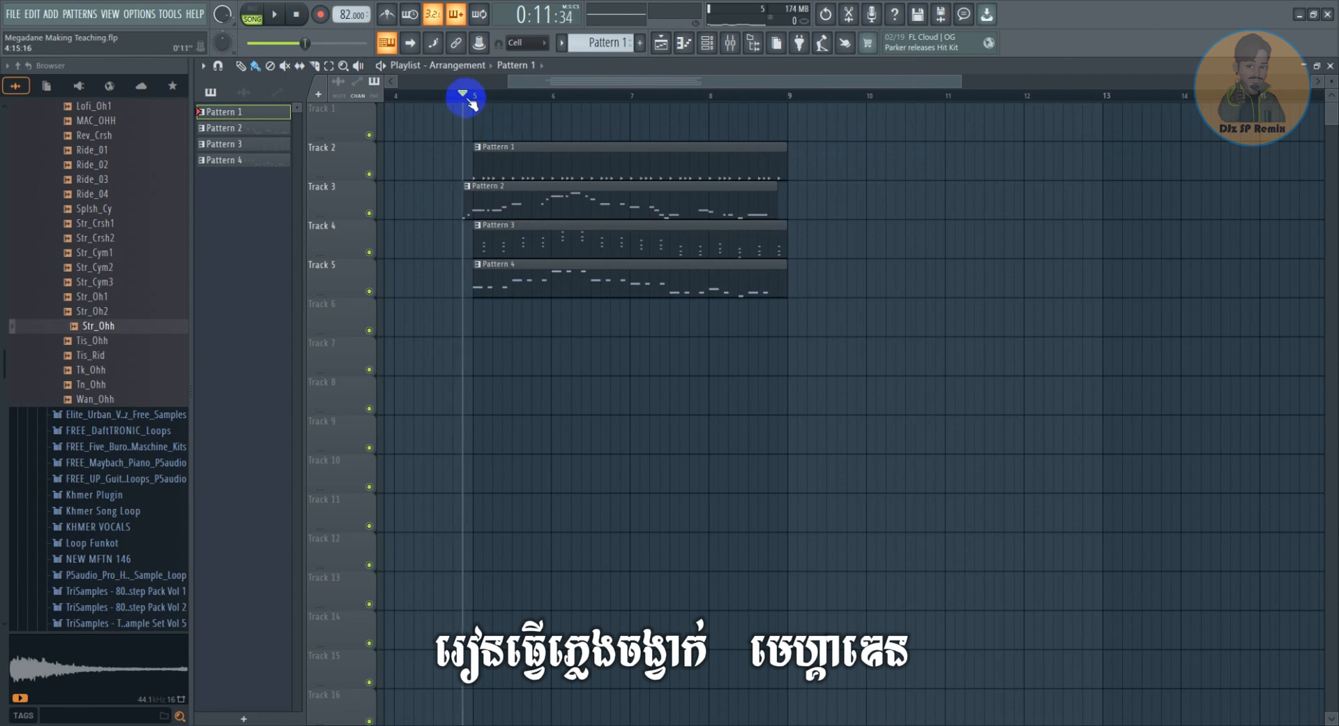
key(space)
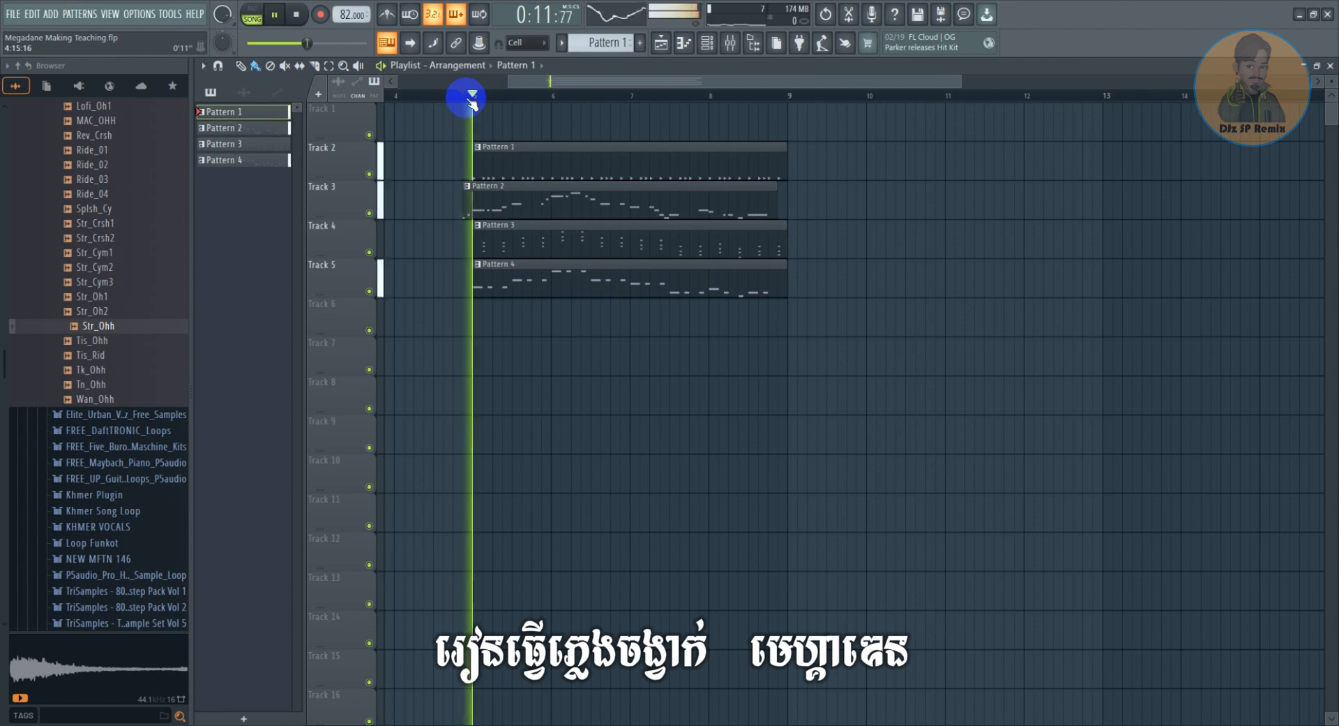
click(577, 214)
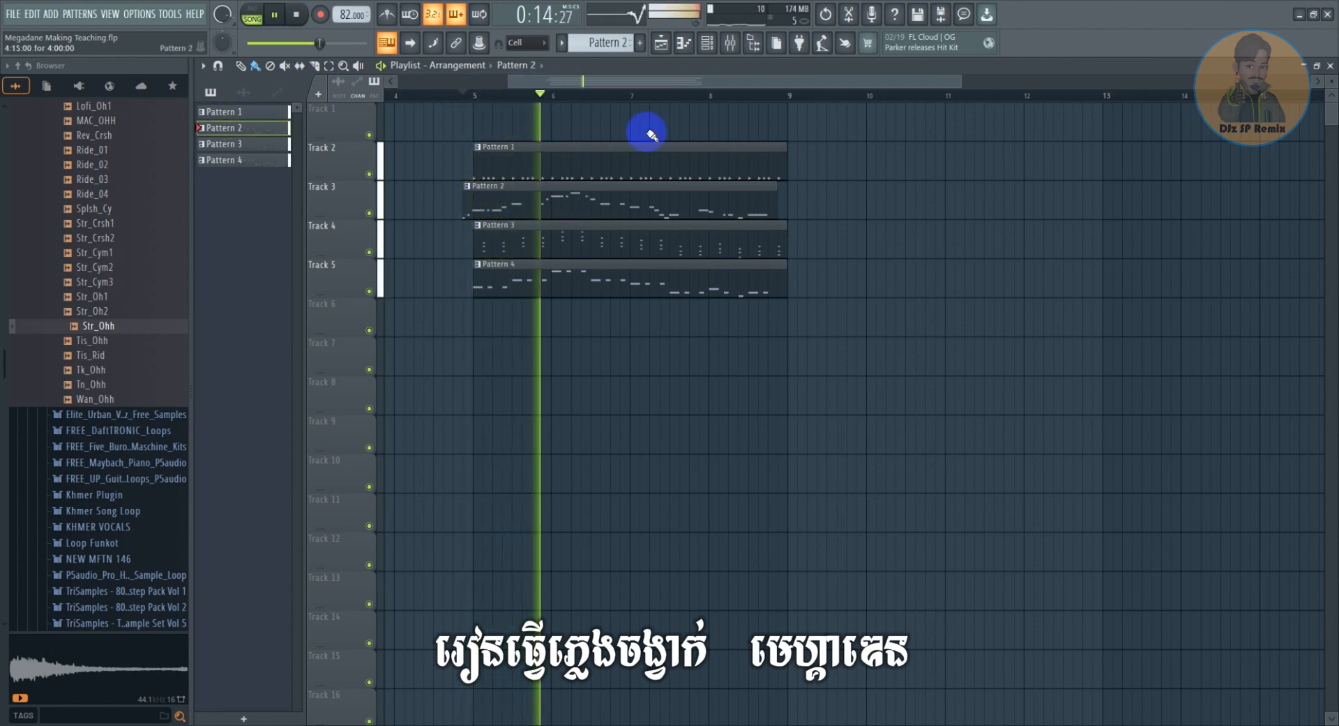
click(706, 44)
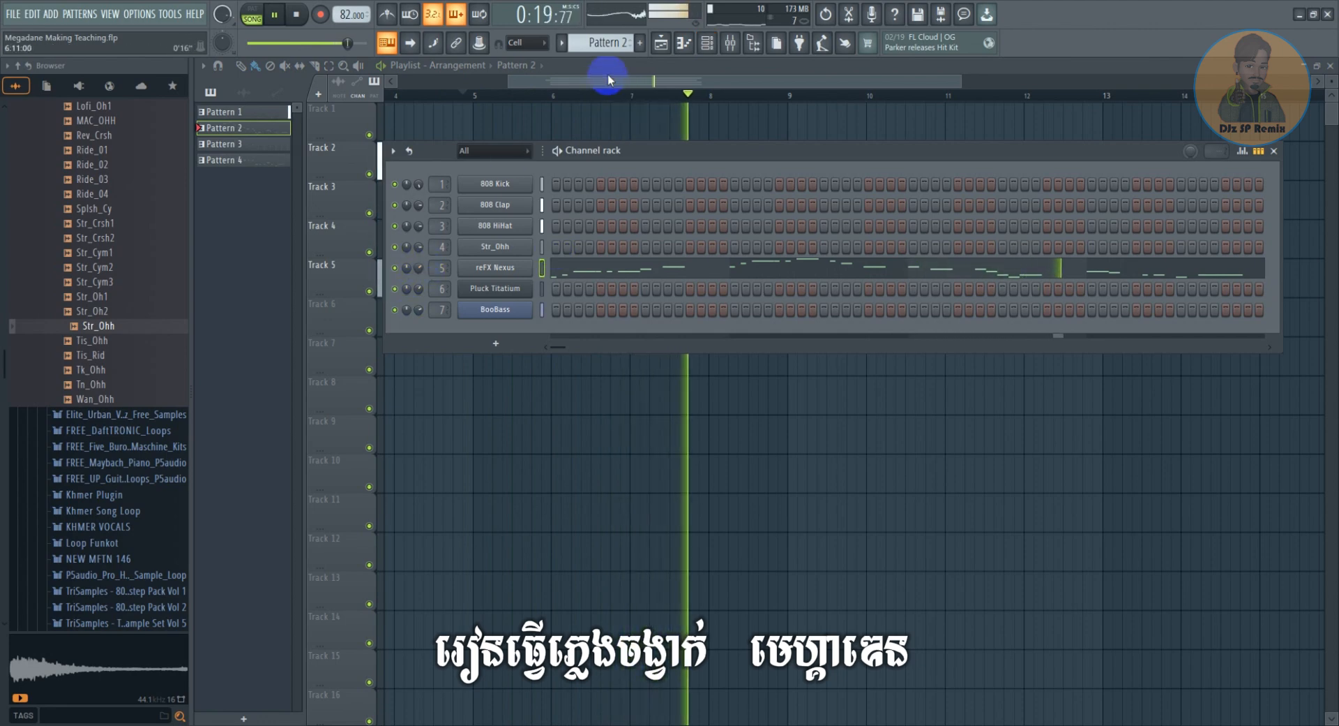
key(F6)
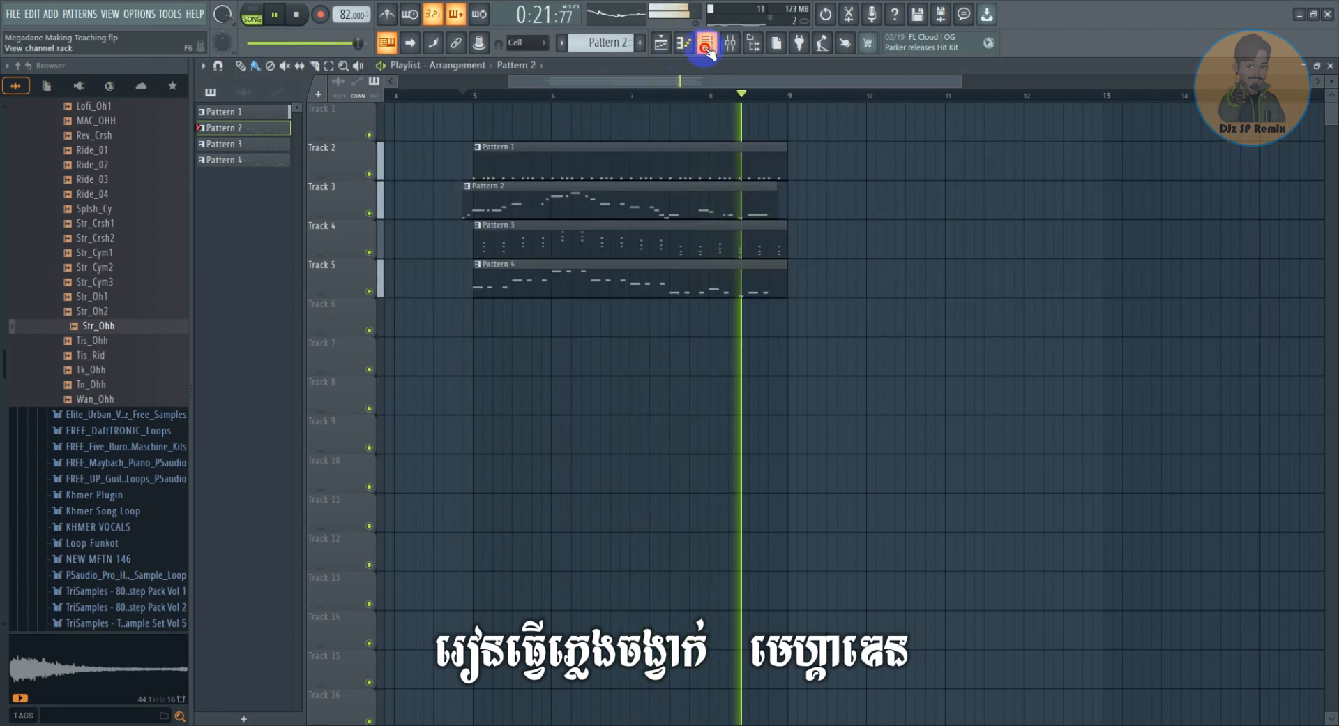
click(705, 44)
click(576, 84)
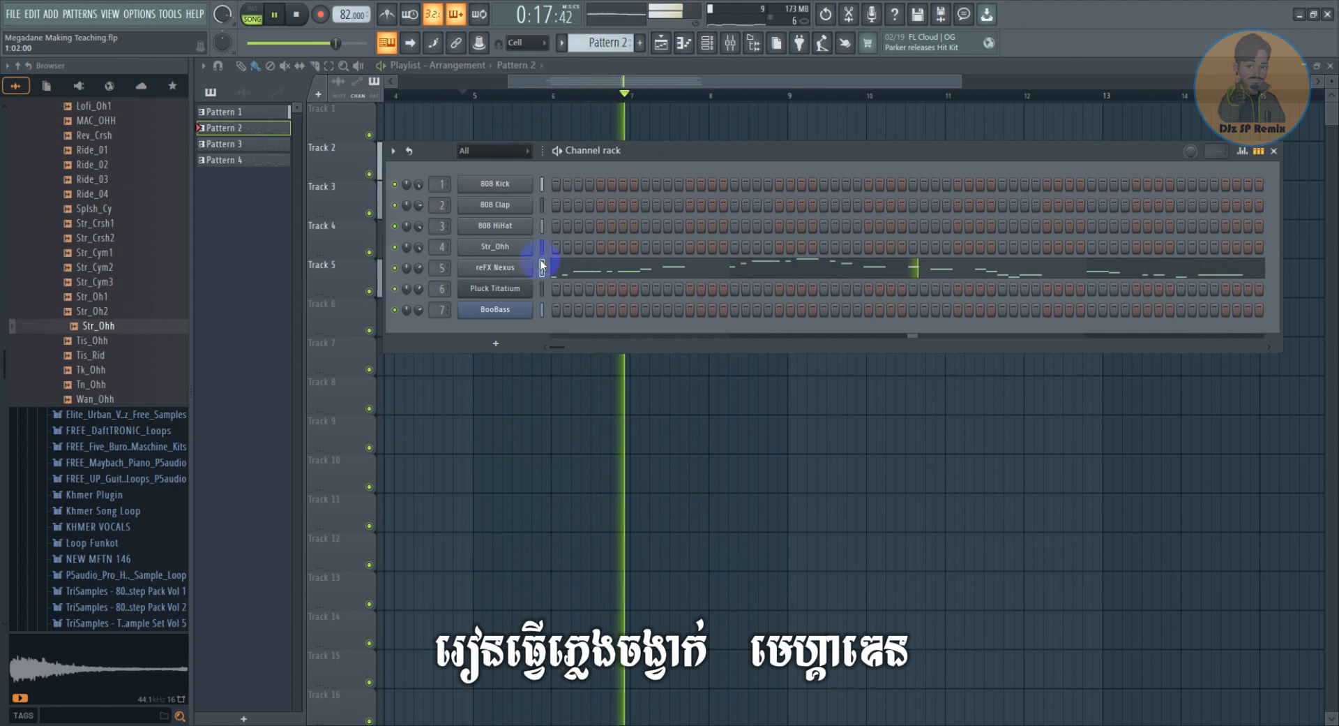
key(F6)
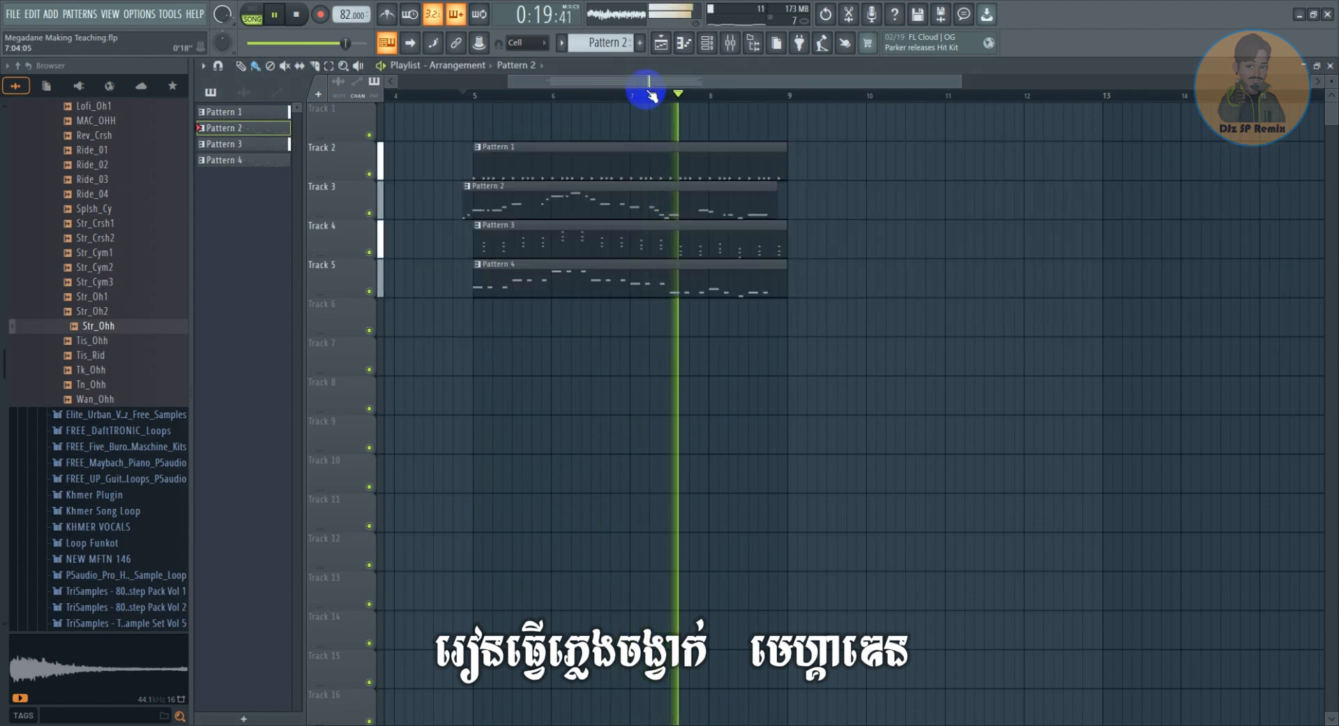
key(space)
Return the playback position to the start of the song and bring up the project's file commands
scroll(643, 93, down, 4)
drag(636, 105, 699, 98)
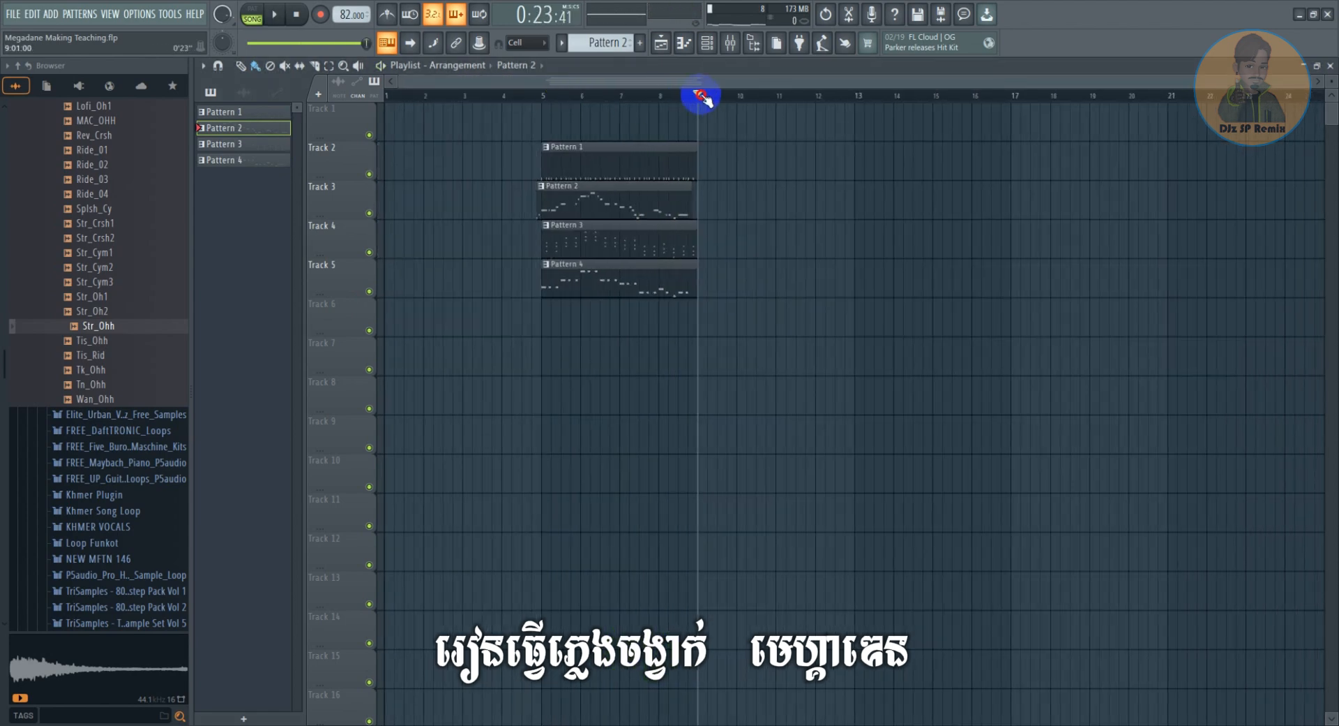
click(21, 15)
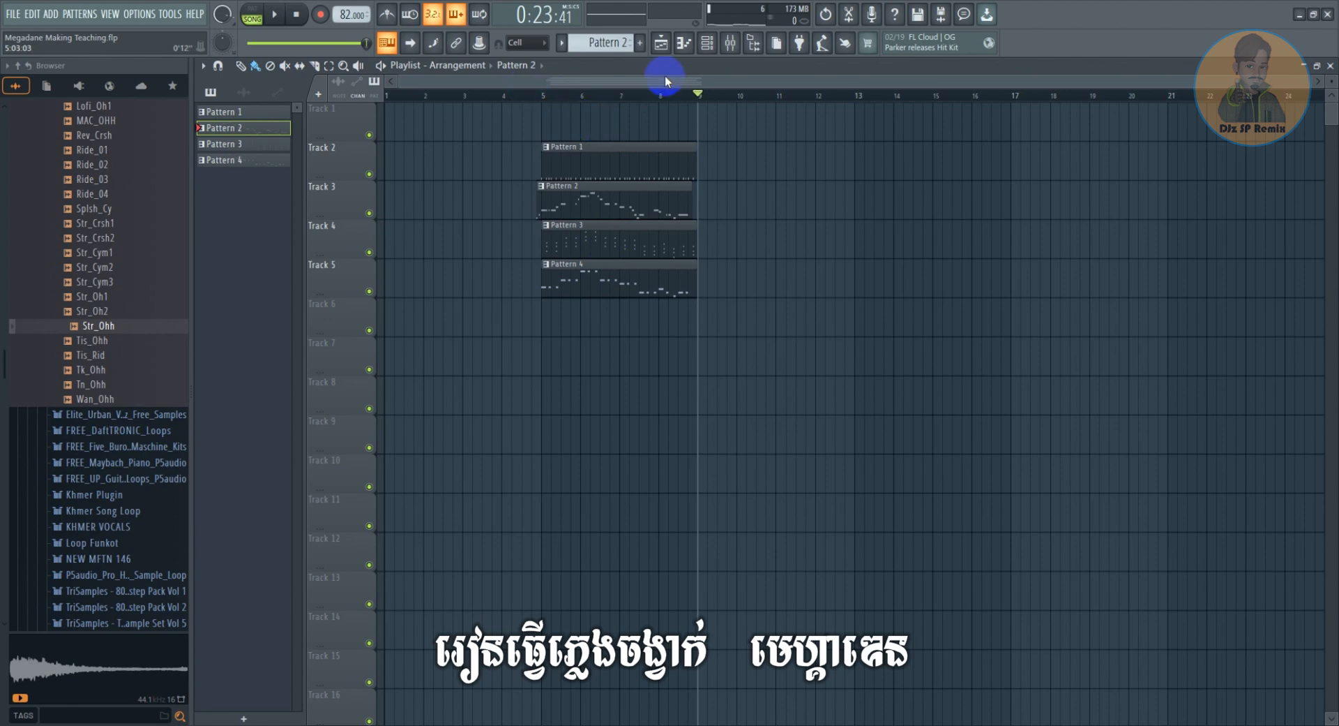
drag(698, 96, 373, 122)
click(14, 14)
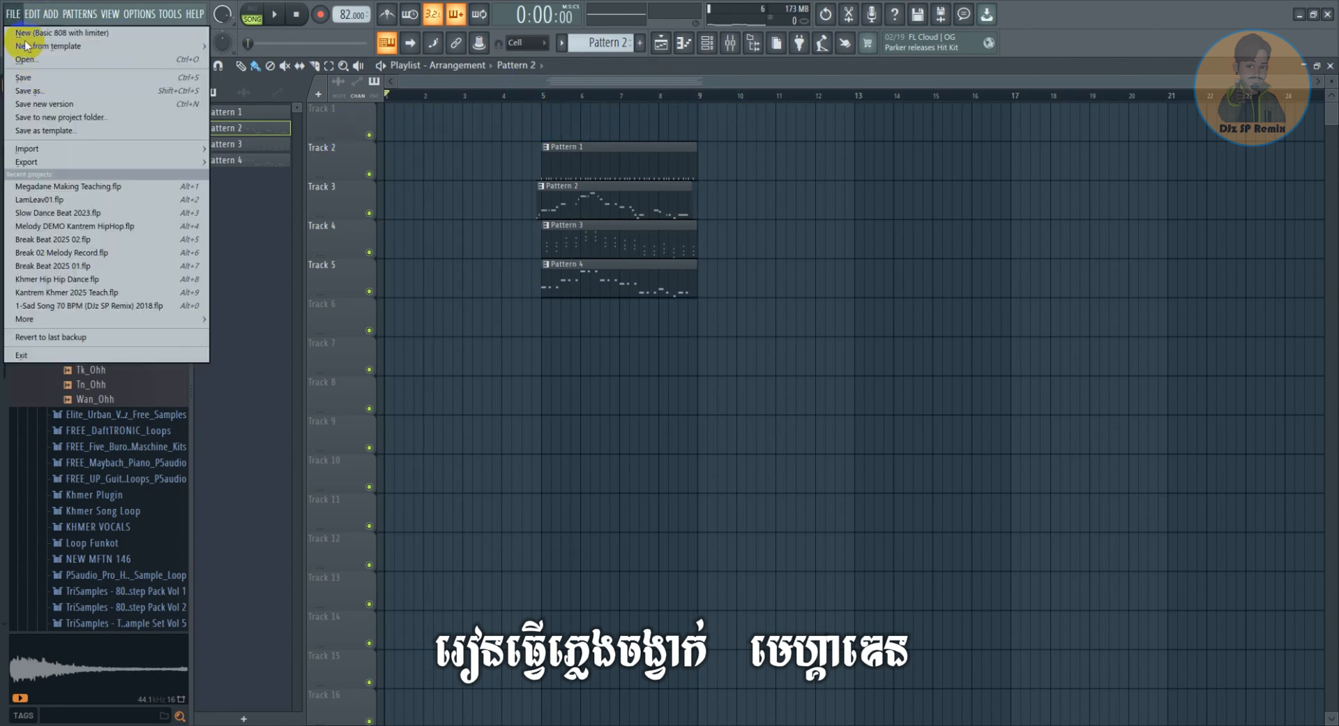